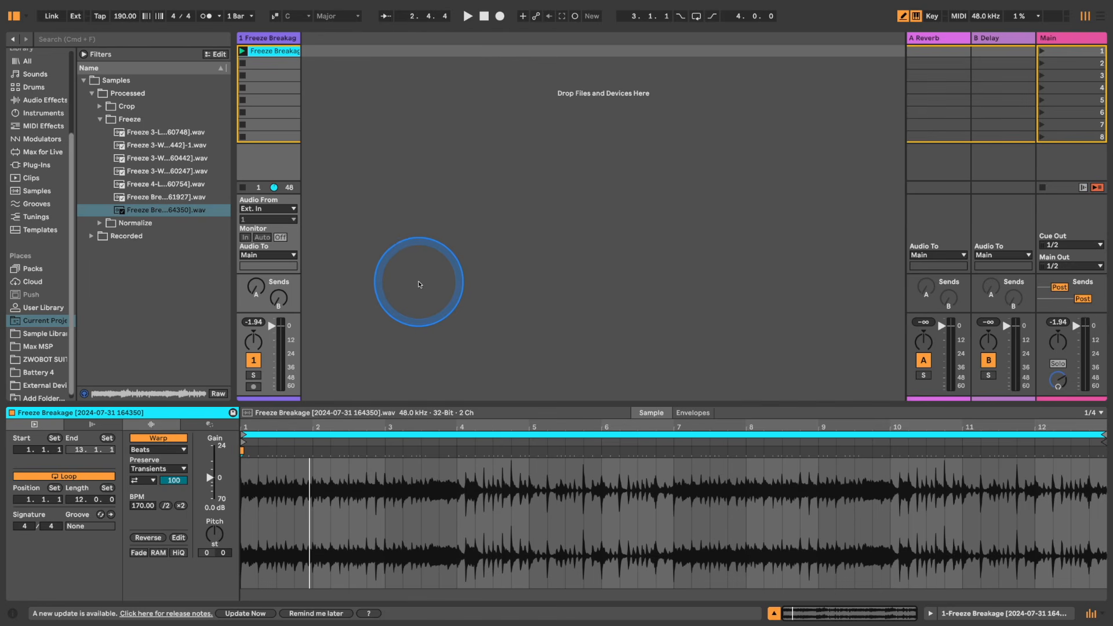
- Start playback and listen to the Freeze Breakage clip
{"action": "left_click_drag", "start_coordinate": [386, 401], "coordinate": [406, 446]}
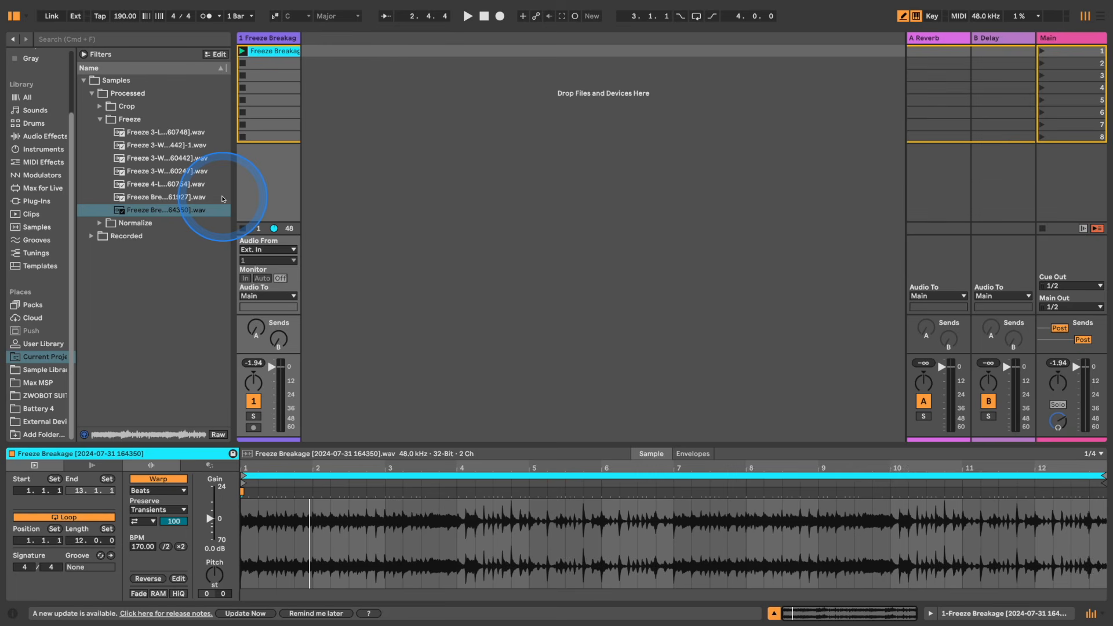
{"action": "key", "text": "space"}
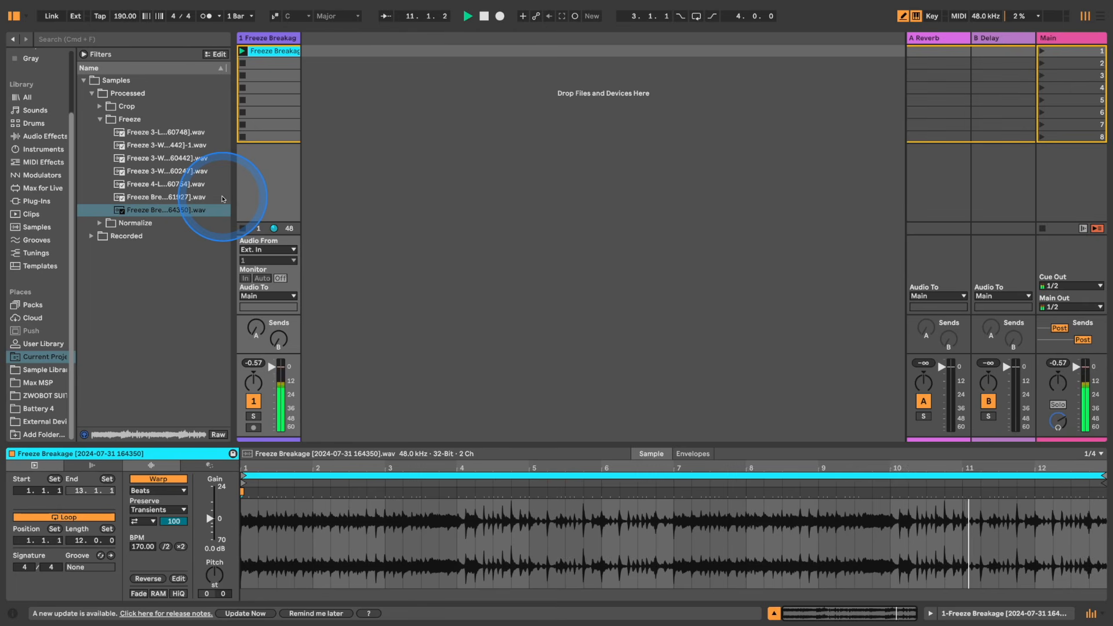
{"action": "key", "text": "Down"}
- Shorten the Freeze Breakage clip's loop to its first six bars and crop the clip to that region
{"action": "left_click", "coordinate": [272, 51]}
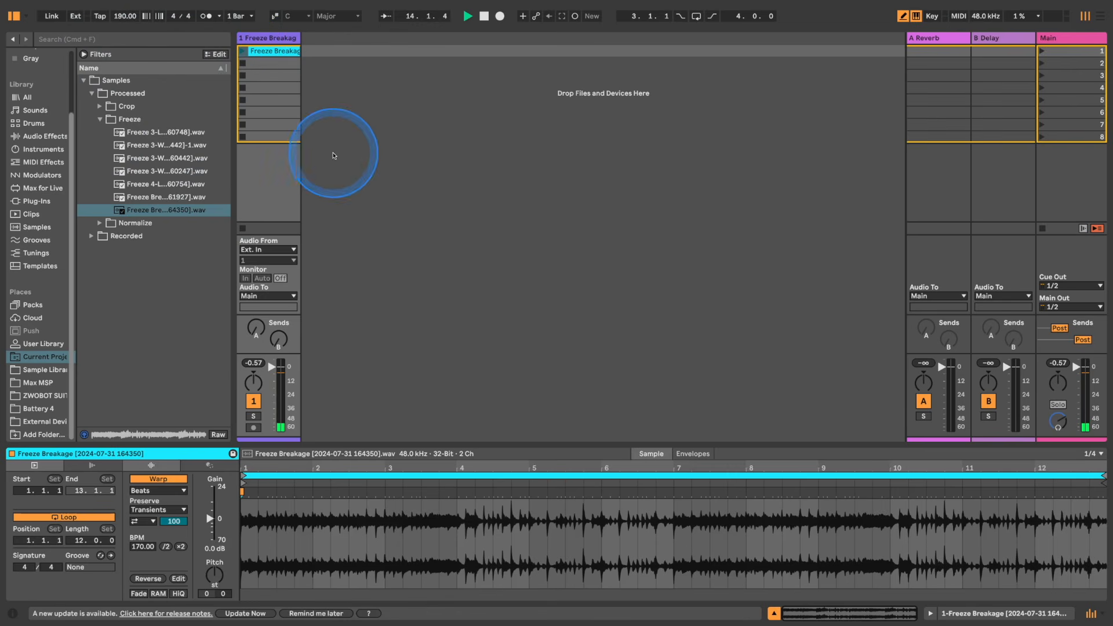
{"action": "left_click_drag", "start_coordinate": [1098, 477], "coordinate": [653, 472]}
{"action": "left_click", "coordinate": [653, 473]}
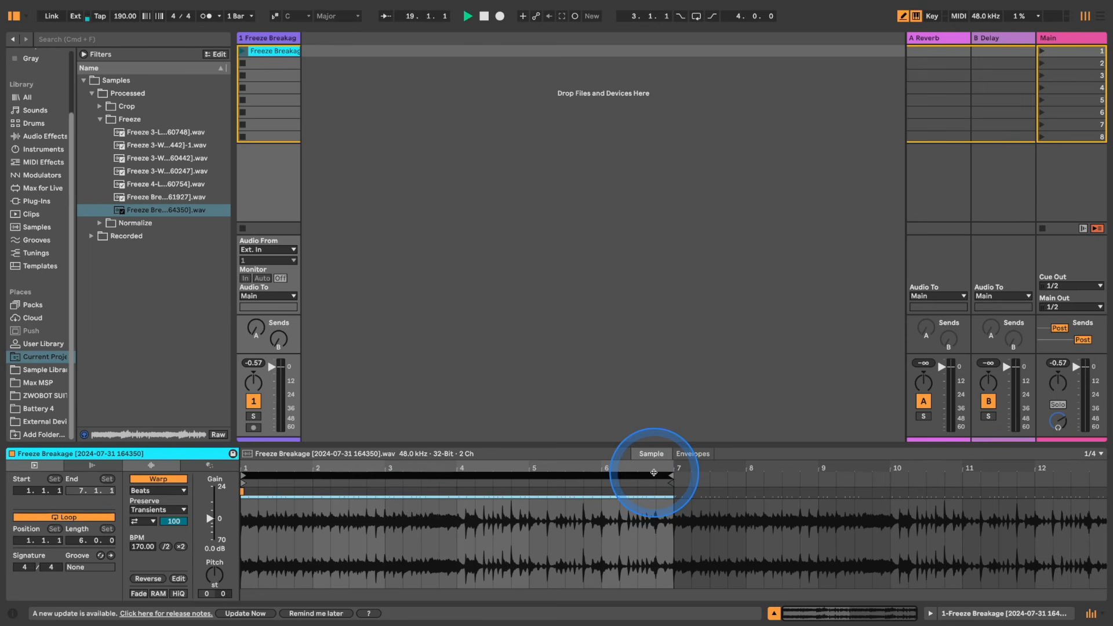
{"action": "left_click", "coordinate": [654, 474]}
{"action": "key", "text": "super+shift+j"}
- Enlarge the clip's waveform view, shorten its loop to the first three bars, and duplicate the clip into the second slot
{"action": "left_click_drag", "start_coordinate": [666, 447], "coordinate": [688, 358]}
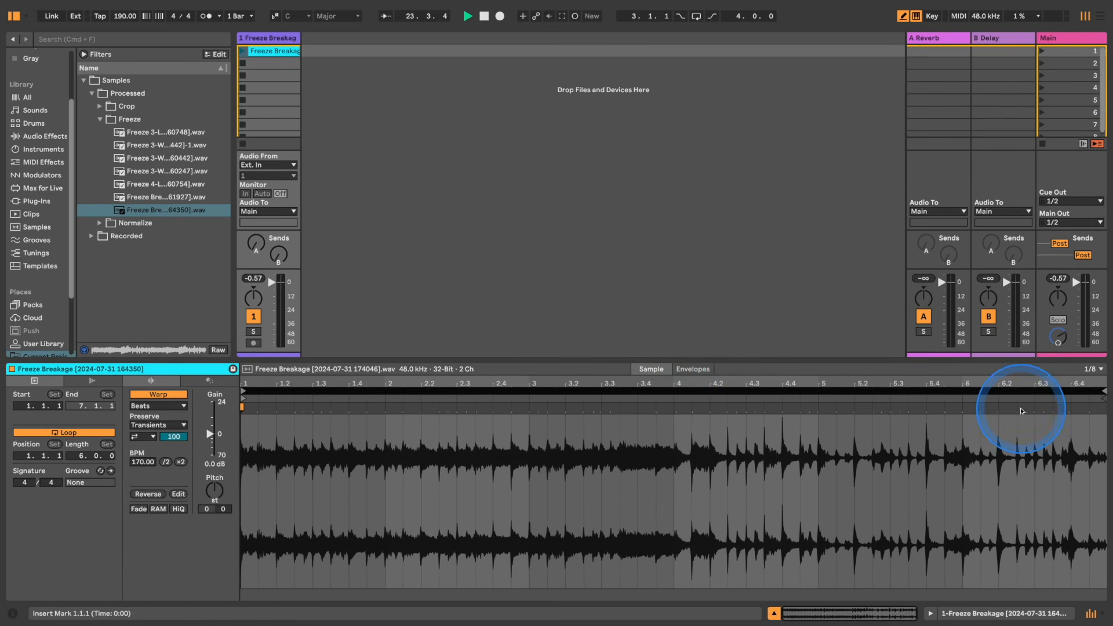
{"action": "left_click_drag", "start_coordinate": [1100, 391], "coordinate": [673, 409]}
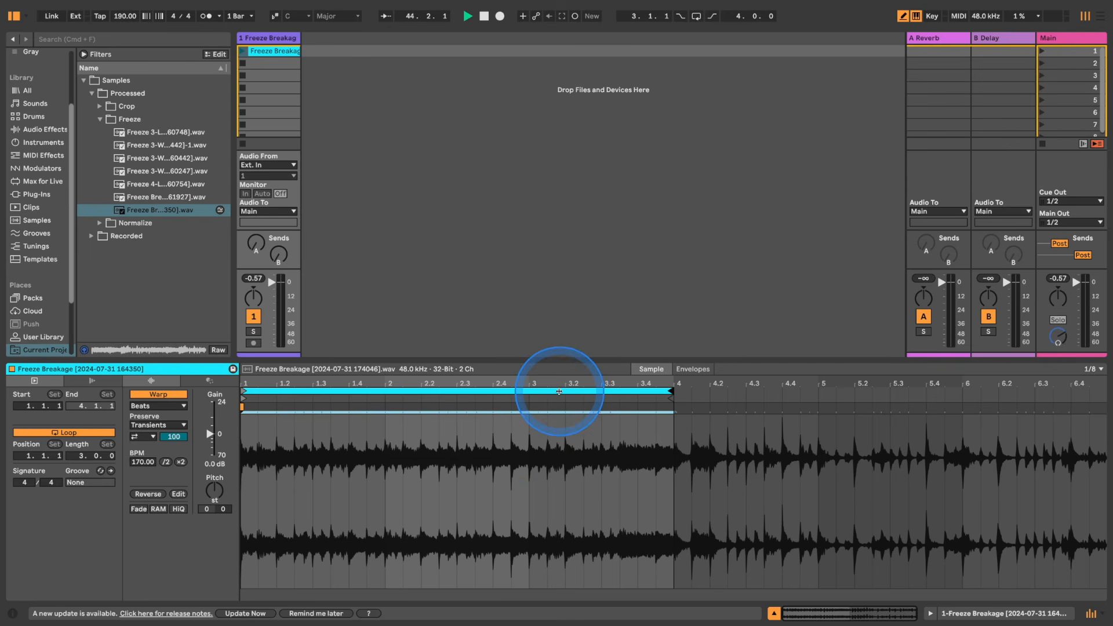
{"action": "left_click_drag", "start_coordinate": [559, 392], "coordinate": [283, 65]}
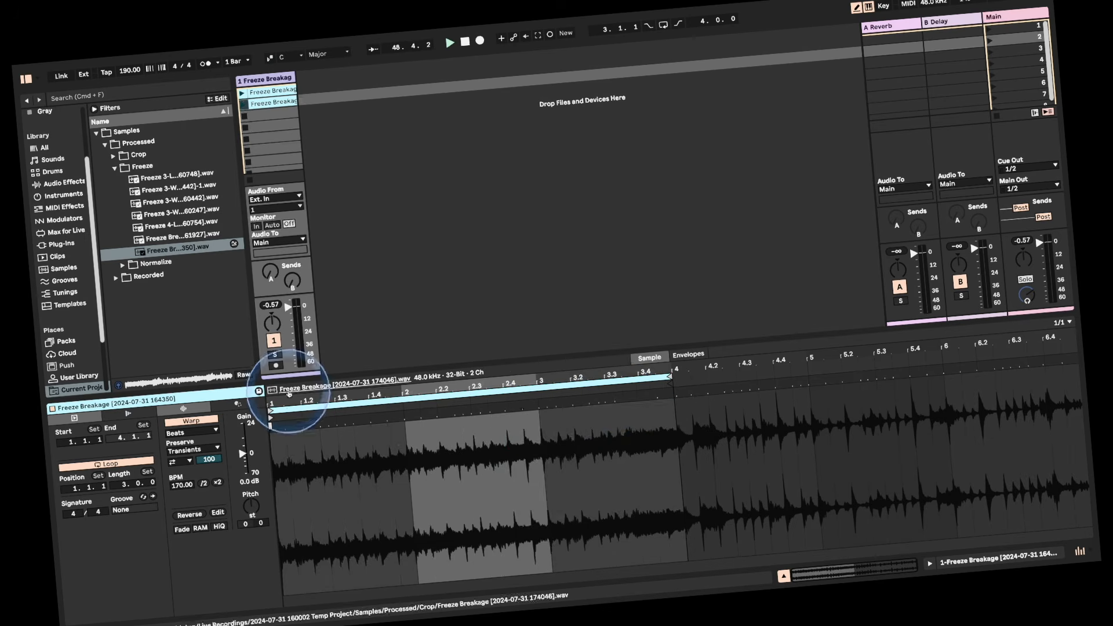
- Loop only bar 4 in the second clip and only bar 5 in a duplicate in the third slot, adding another duplicate in the fourth
{"action": "left_click_drag", "start_coordinate": [272, 410], "coordinate": [544, 416]}
{"action": "left_click_drag", "start_coordinate": [612, 383], "coordinate": [748, 376]}
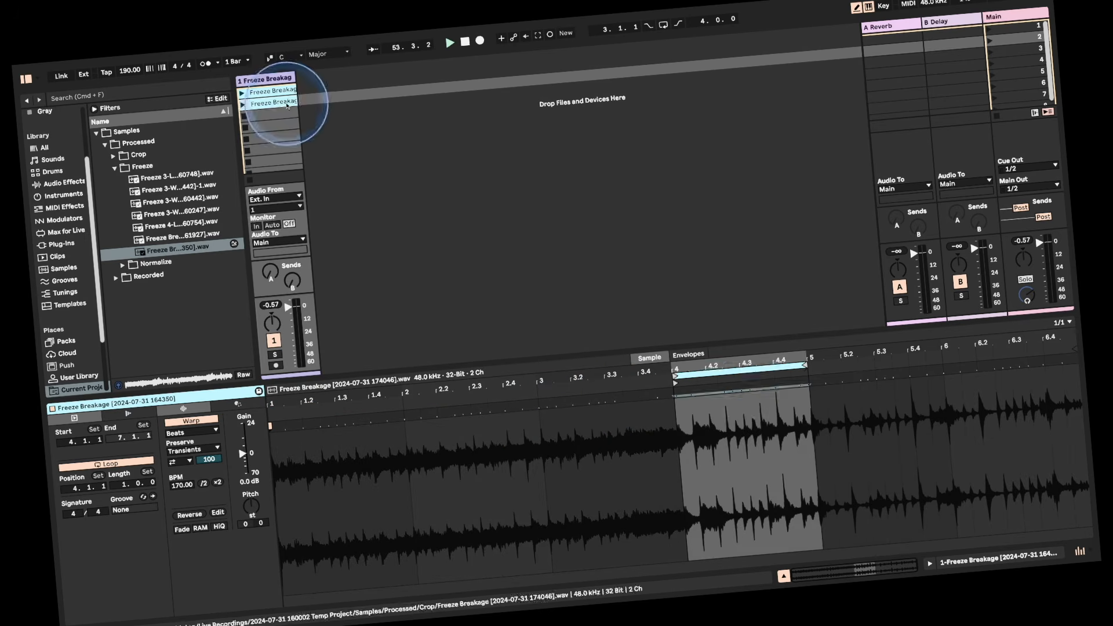
{"action": "left_click_drag", "start_coordinate": [286, 102], "coordinate": [284, 114]}
{"action": "left_click_drag", "start_coordinate": [801, 364], "coordinate": [273, 125]}
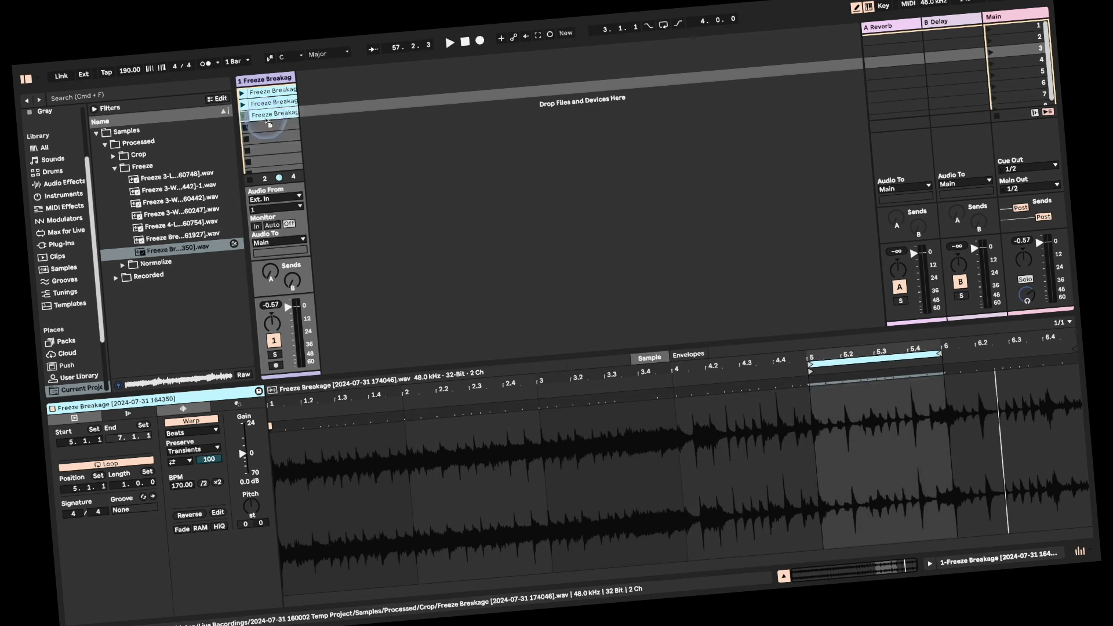
- Launch the duplicated clips to audition their loops
{"action": "left_click", "coordinate": [244, 115]}
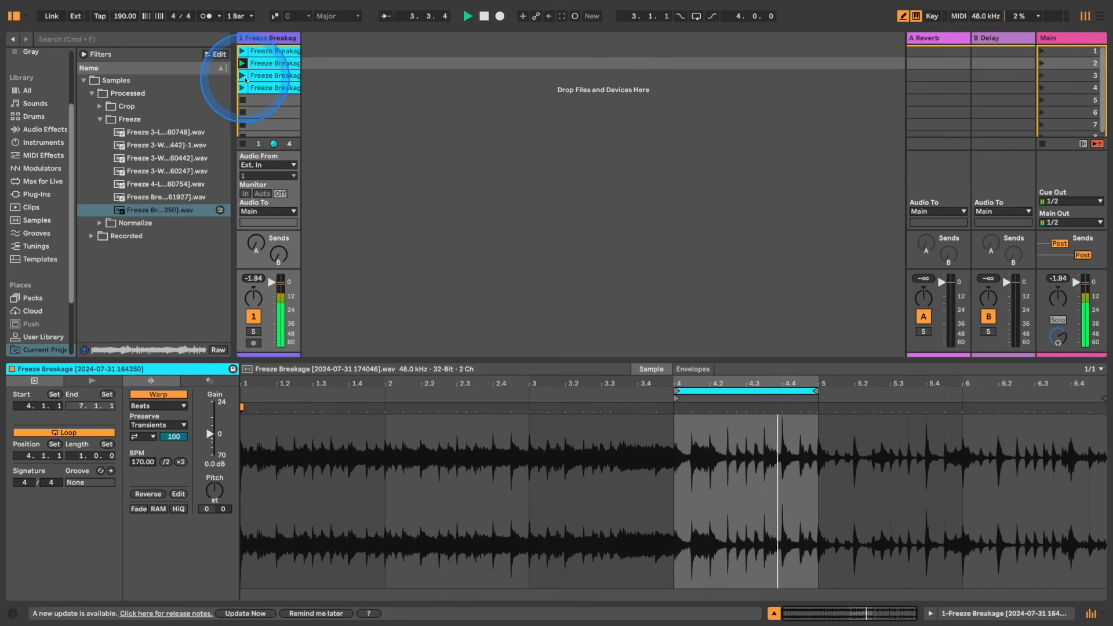
{"action": "left_click", "coordinate": [244, 77]}
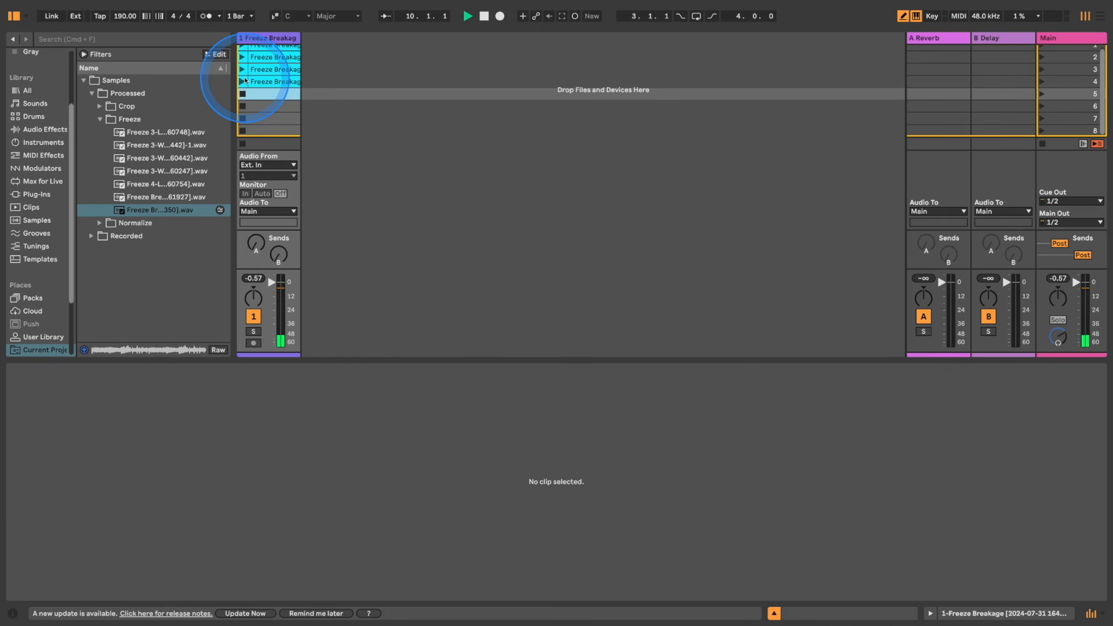
{"action": "scroll", "coordinate": [264, 55], "scroll_direction": "up", "scroll_amount": 1}
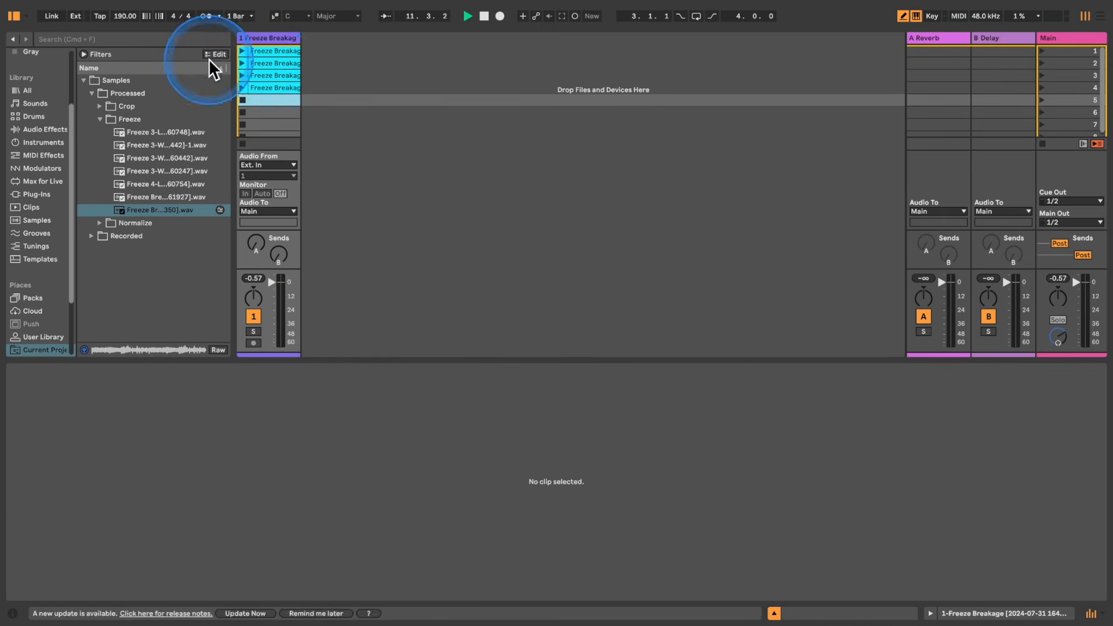
- Rename the clip in the first slot to Amen
{"action": "left_click", "coordinate": [266, 51]}
{"action": "type", "text": "Amen"}
{"action": "left_click", "coordinate": [350, 122]}
{"action": "left_click", "coordinate": [112, 503]}
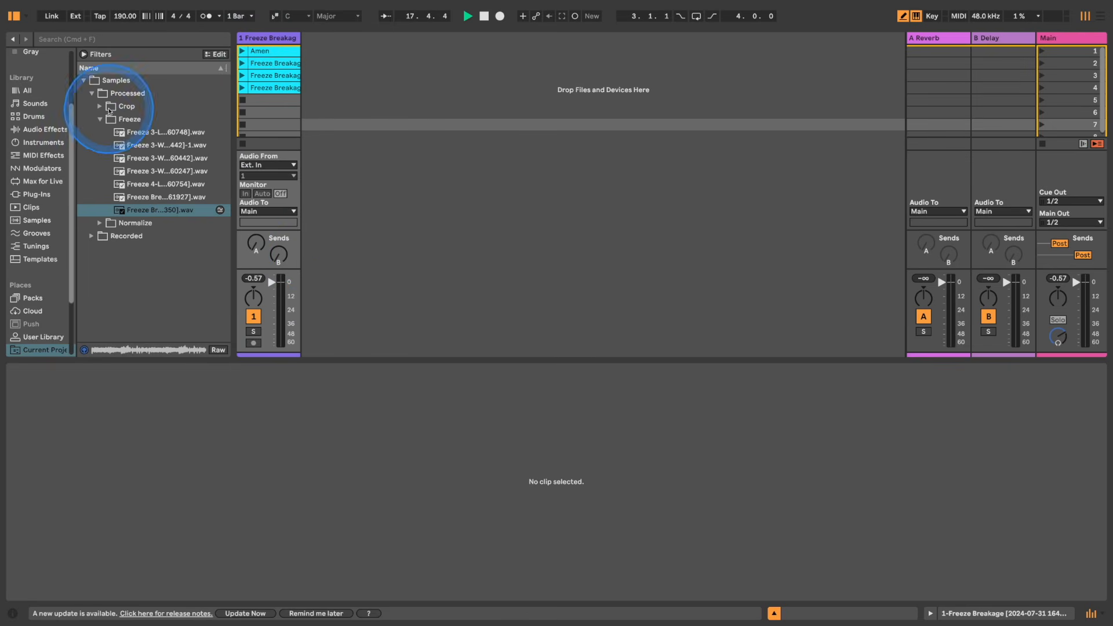
- Collapse the Samples folder and list the Instruments in the browser
{"action": "left_click", "coordinate": [84, 80]}
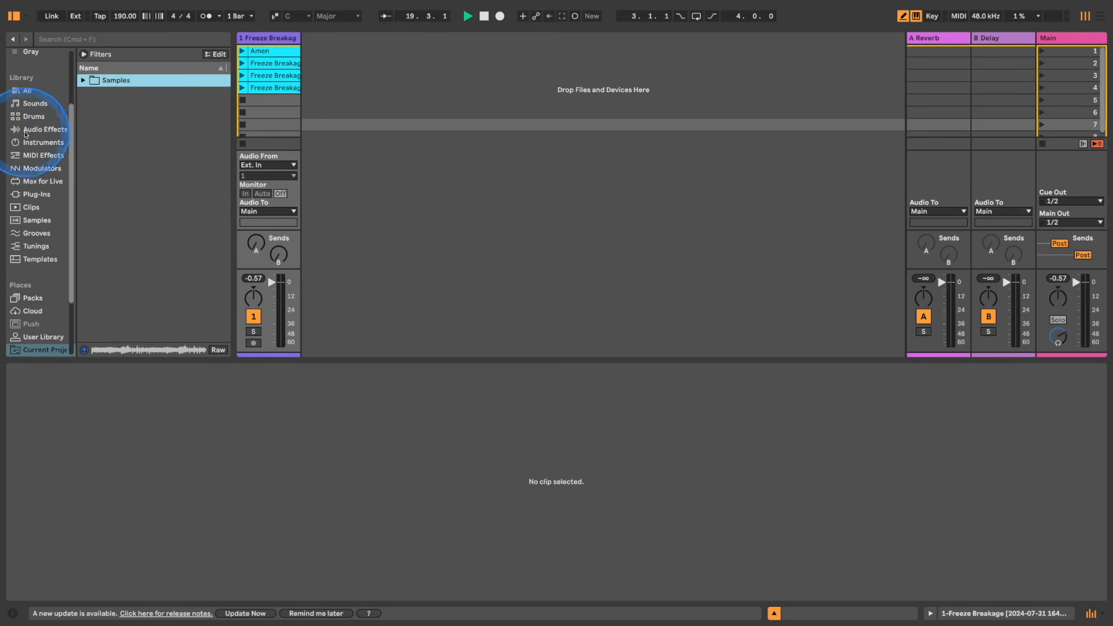
{"action": "left_click", "coordinate": [45, 142]}
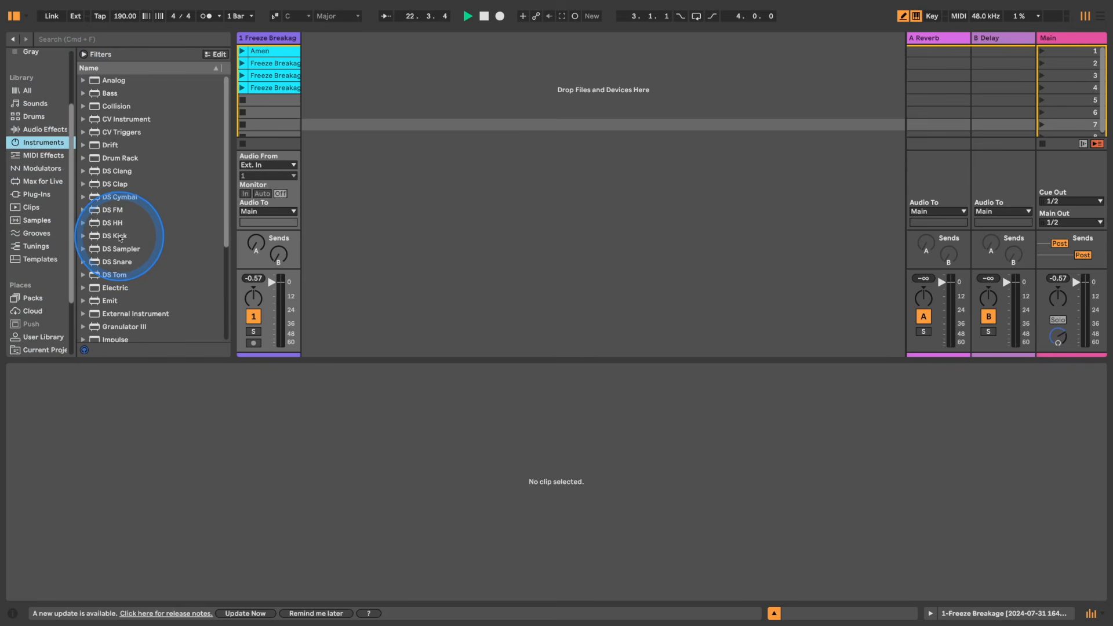
- Slice the Amen clip to a new MIDI track, with one slice per 1/8 note and the Built-in slicing preset
{"action": "right_click", "coordinate": [260, 51]}
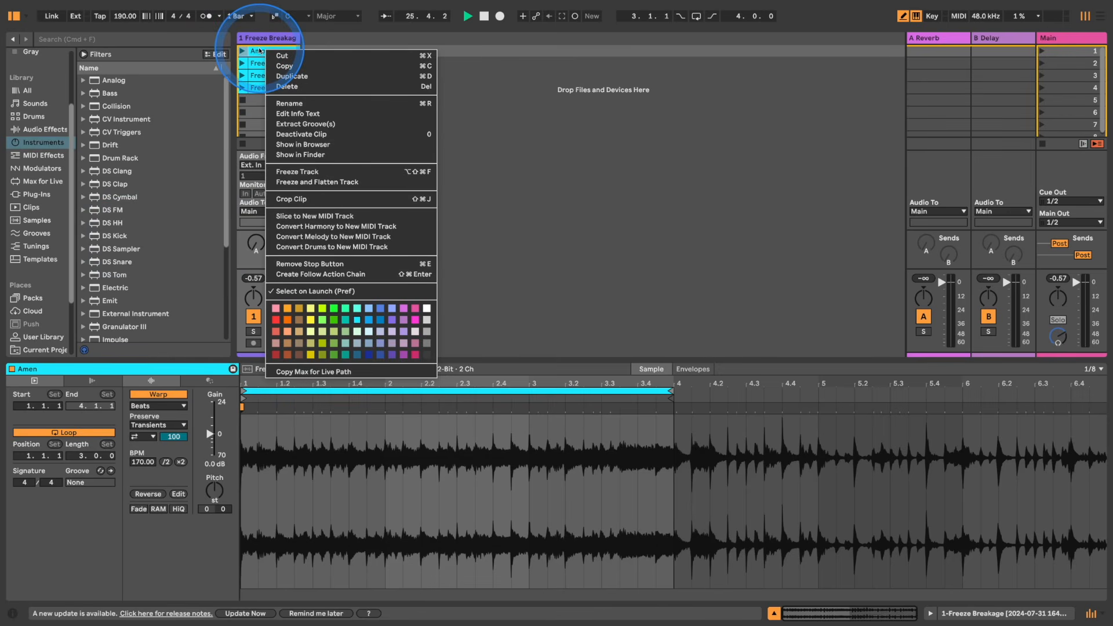
{"action": "left_click", "coordinate": [406, 215]}
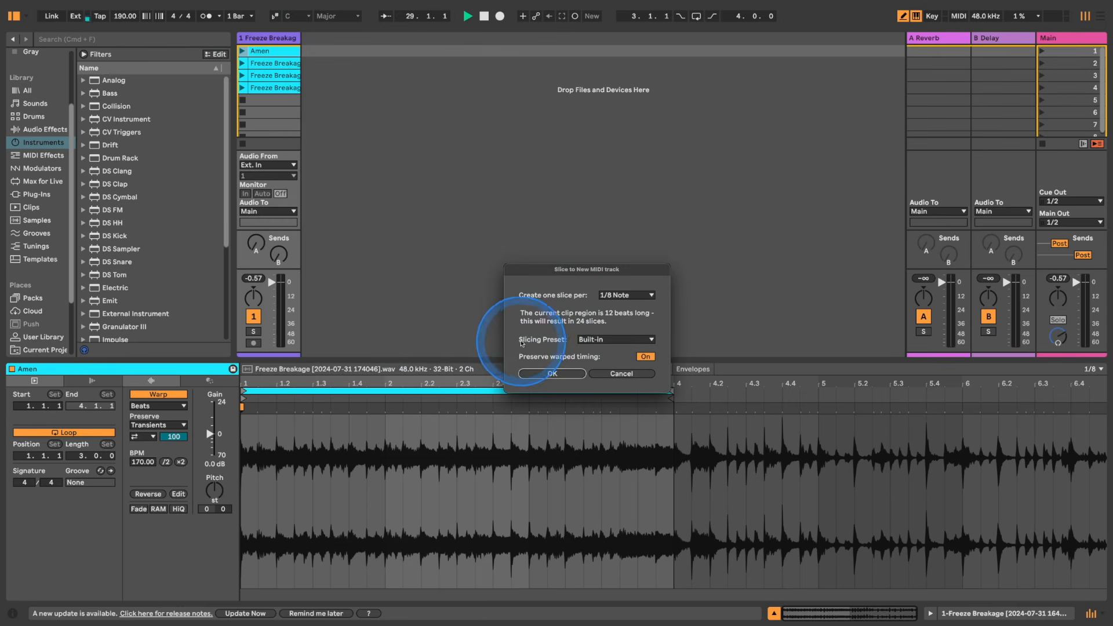
{"action": "left_click", "coordinate": [542, 374]}
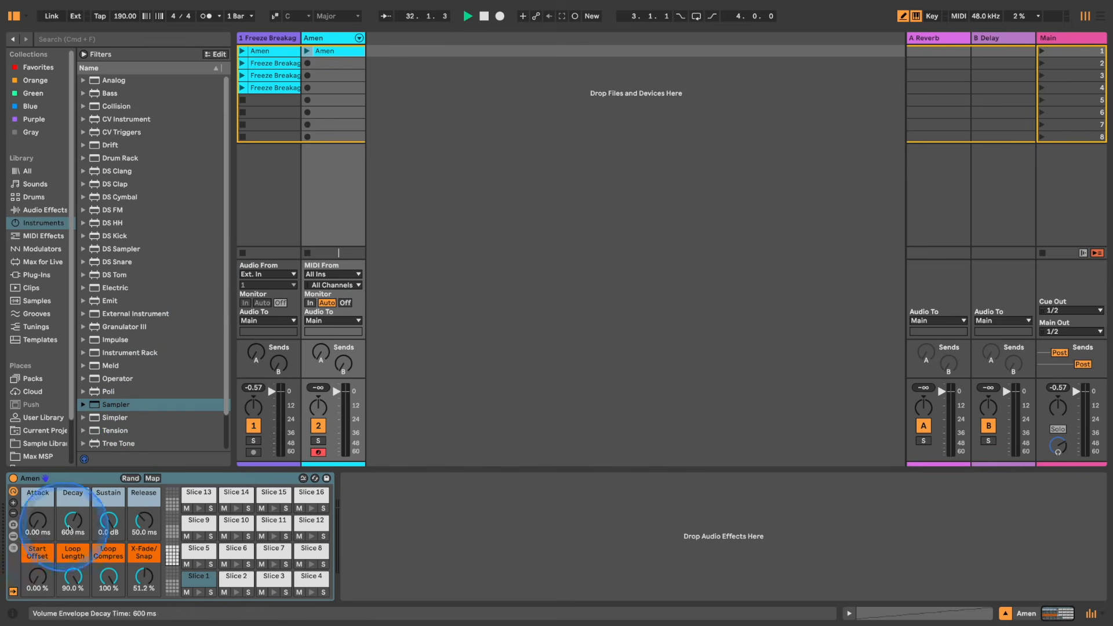
- Examine the Simpler devices behind the Amen rack's slice pads, starting with Slice 1
{"action": "left_click", "coordinate": [199, 577]}
{"action": "right_click", "coordinate": [427, 494]}
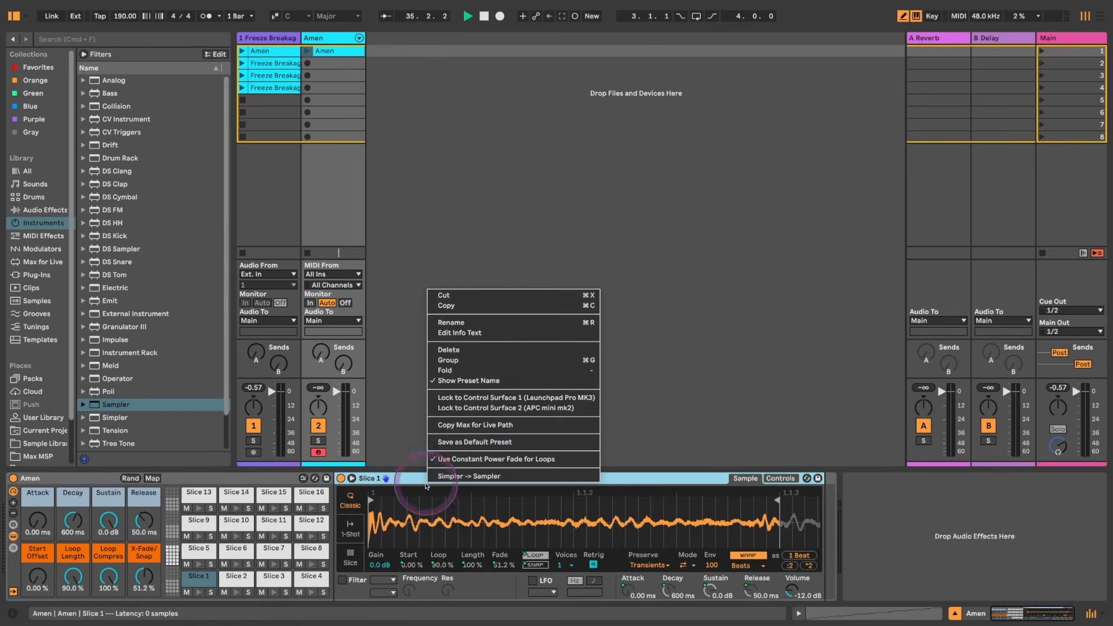
{"action": "left_click", "coordinate": [348, 502]}
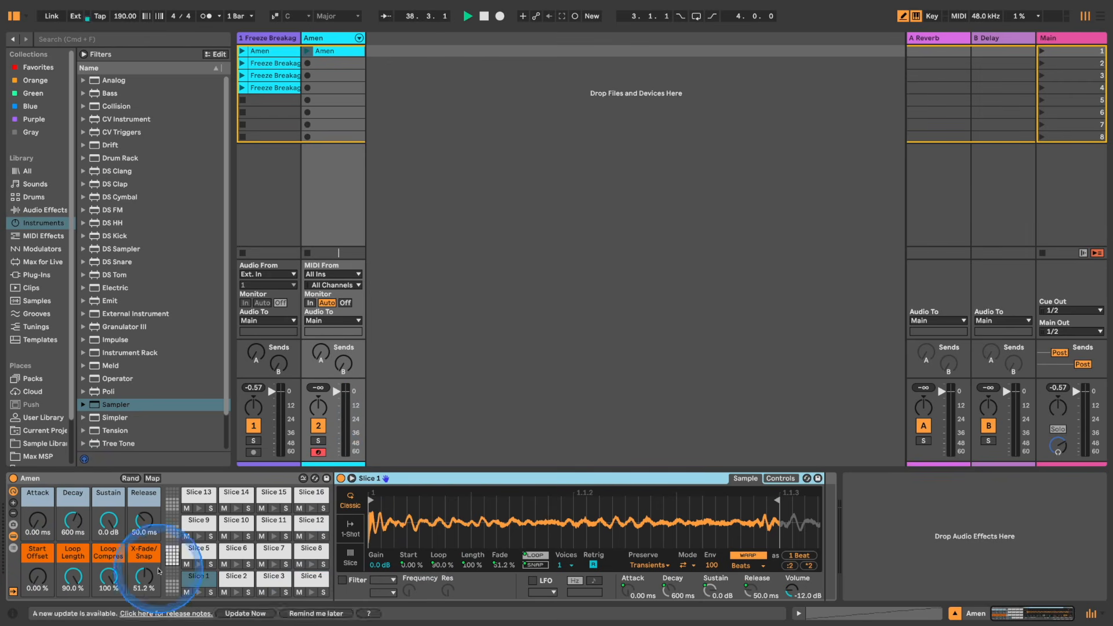
{"action": "left_click", "coordinate": [235, 578]}
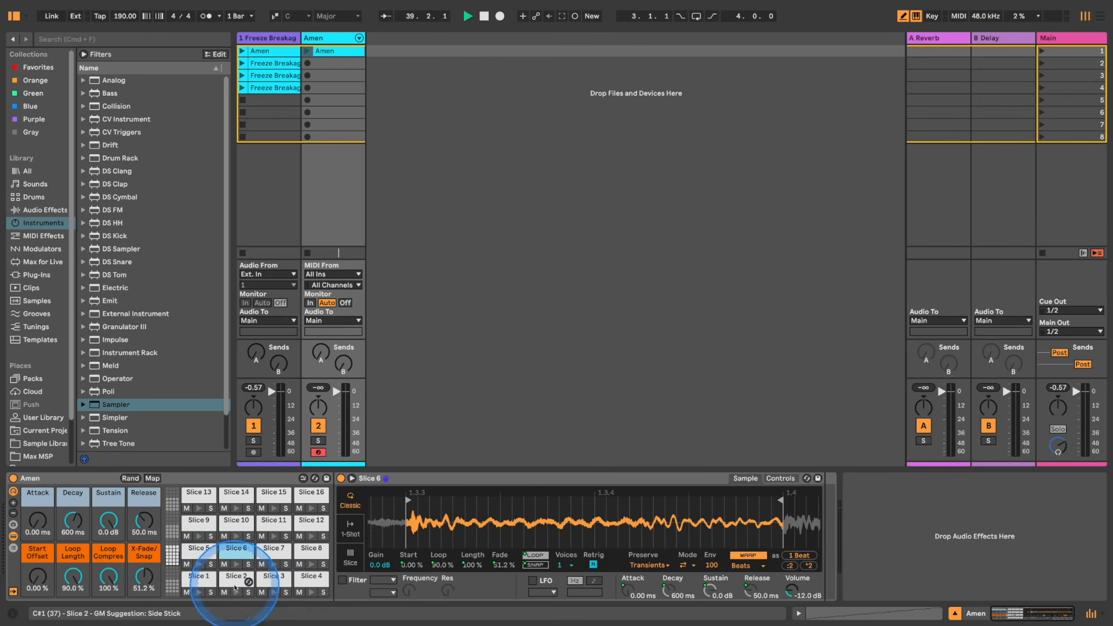
{"action": "left_click", "coordinate": [263, 578]}
{"action": "left_click", "coordinate": [305, 579]}
{"action": "left_click", "coordinate": [308, 548]}
{"action": "left_click", "coordinate": [272, 548]}
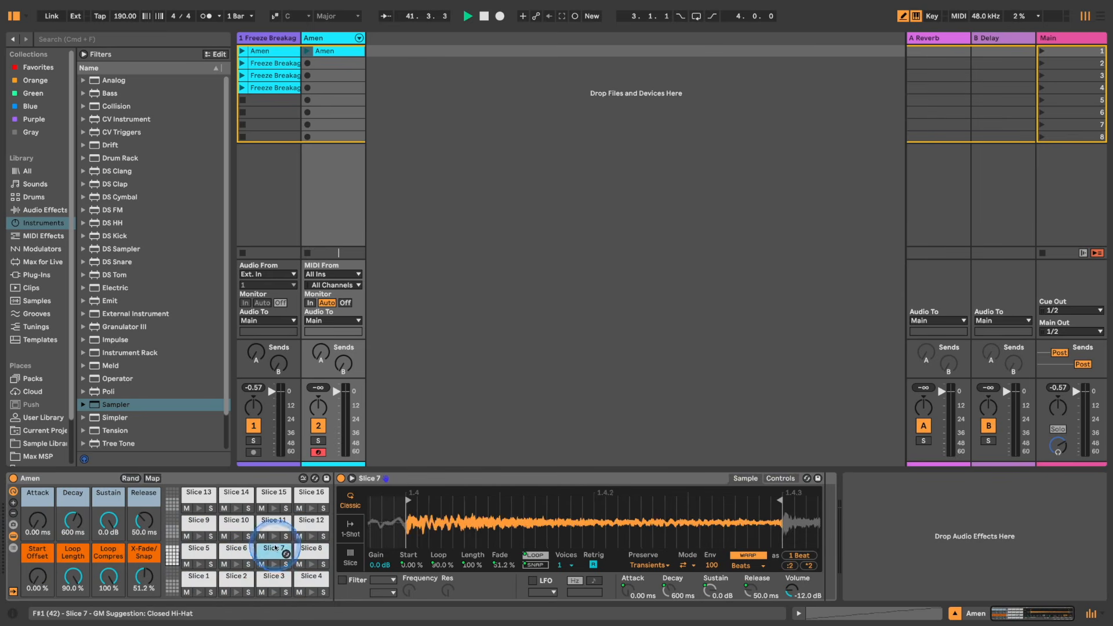
{"action": "left_click", "coordinate": [236, 548]}
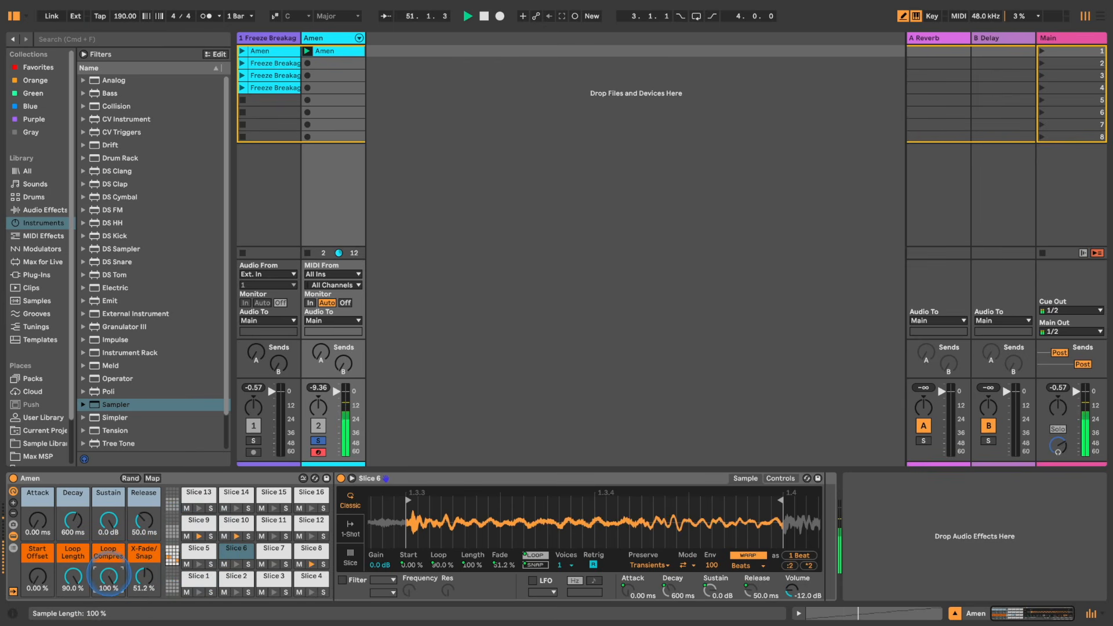
- Try the Amen rack with Sustain at -inf dB and Decay at 430 ms, then delete the sliced MIDI track
{"action": "left_click_drag", "start_coordinate": [106, 520], "coordinate": [77, 509]}
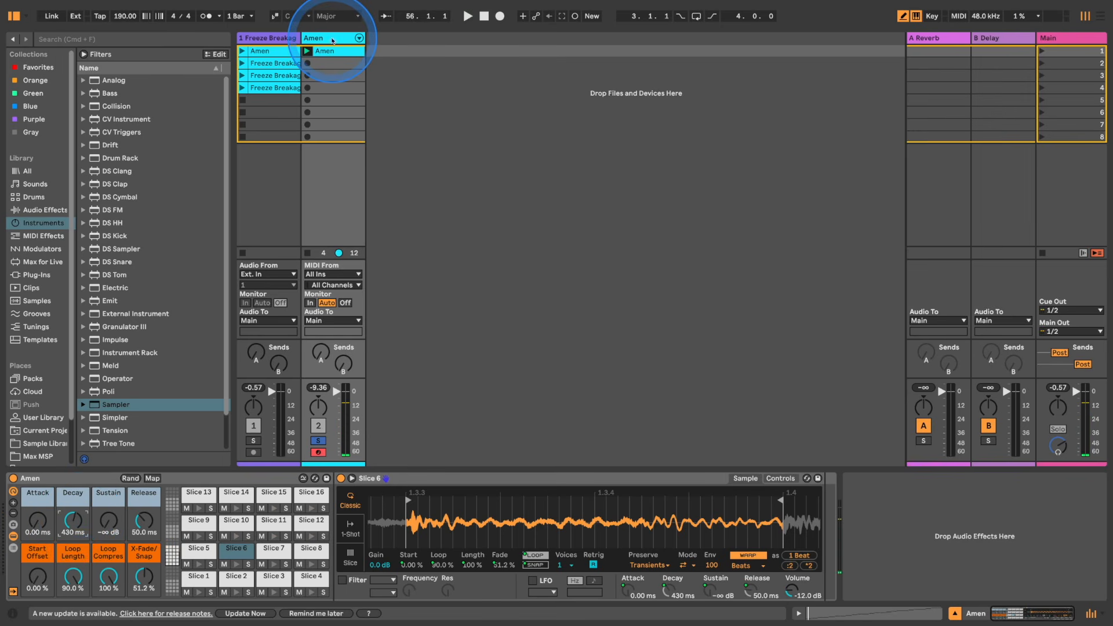
{"action": "key", "text": "Delete"}
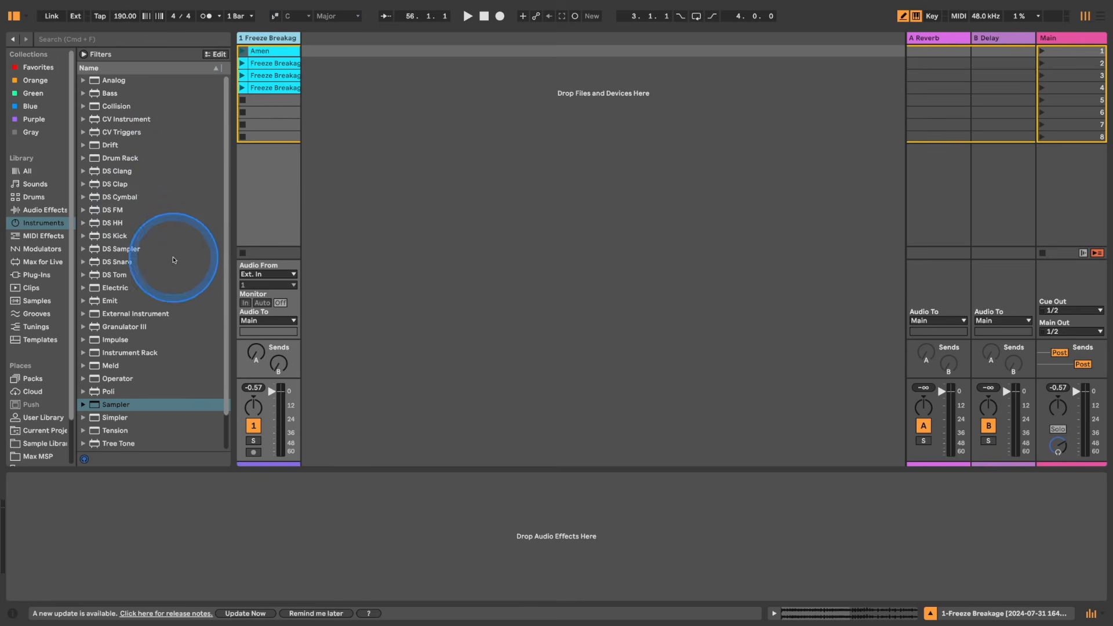
- Create a new MIDI track with an empty Drum Rack and load a Sampler onto its C1 pad
{"action": "left_click_drag", "start_coordinate": [133, 157], "coordinate": [447, 152]}
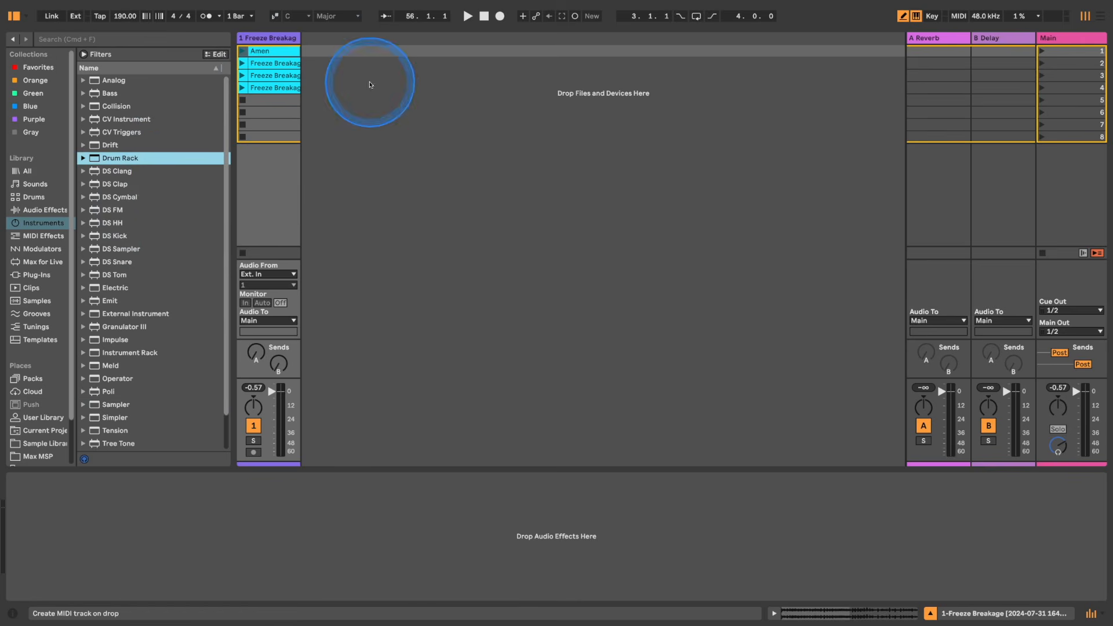
{"action": "left_click_drag", "start_coordinate": [371, 84], "coordinate": [371, 87]}
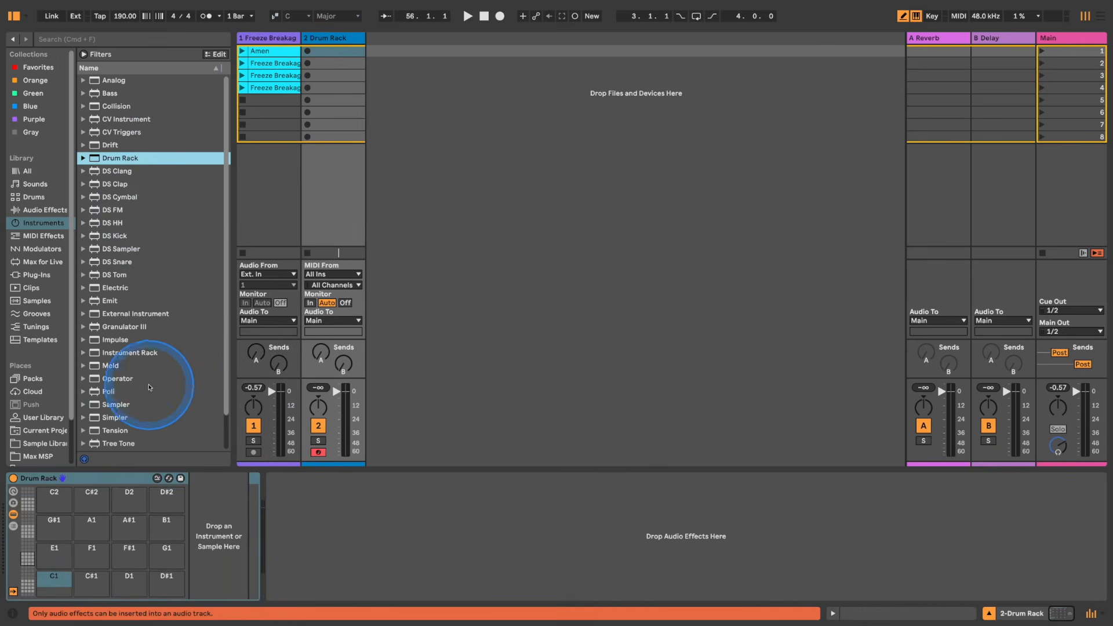
{"action": "scroll", "coordinate": [99, 418], "scroll_direction": "down", "scroll_amount": 3}
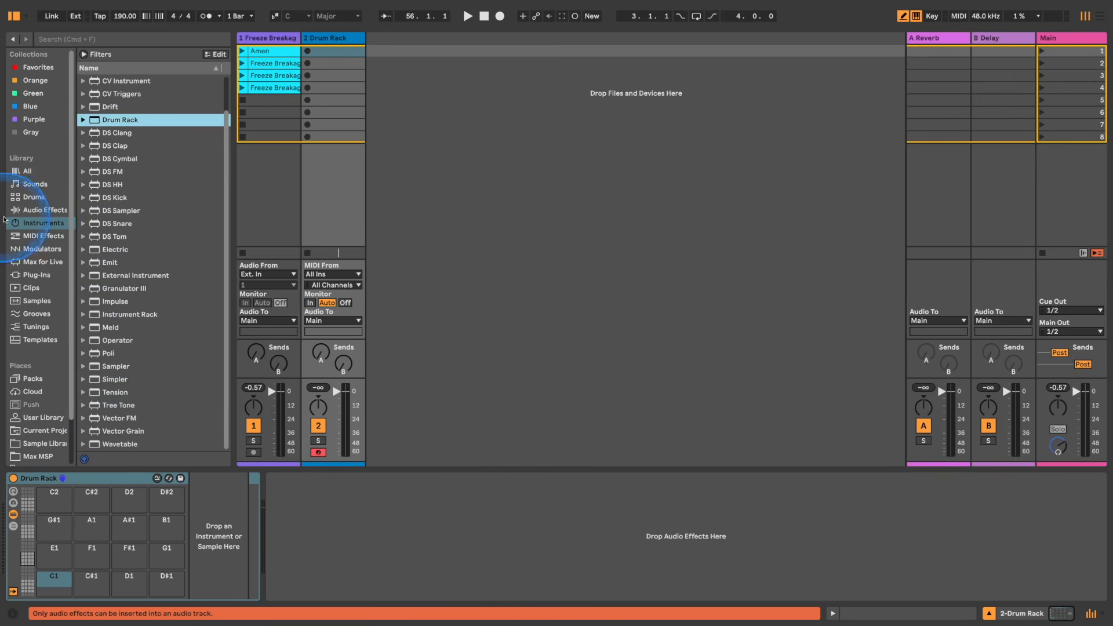
{"action": "left_click_drag", "start_coordinate": [116, 365], "coordinate": [54, 580]}
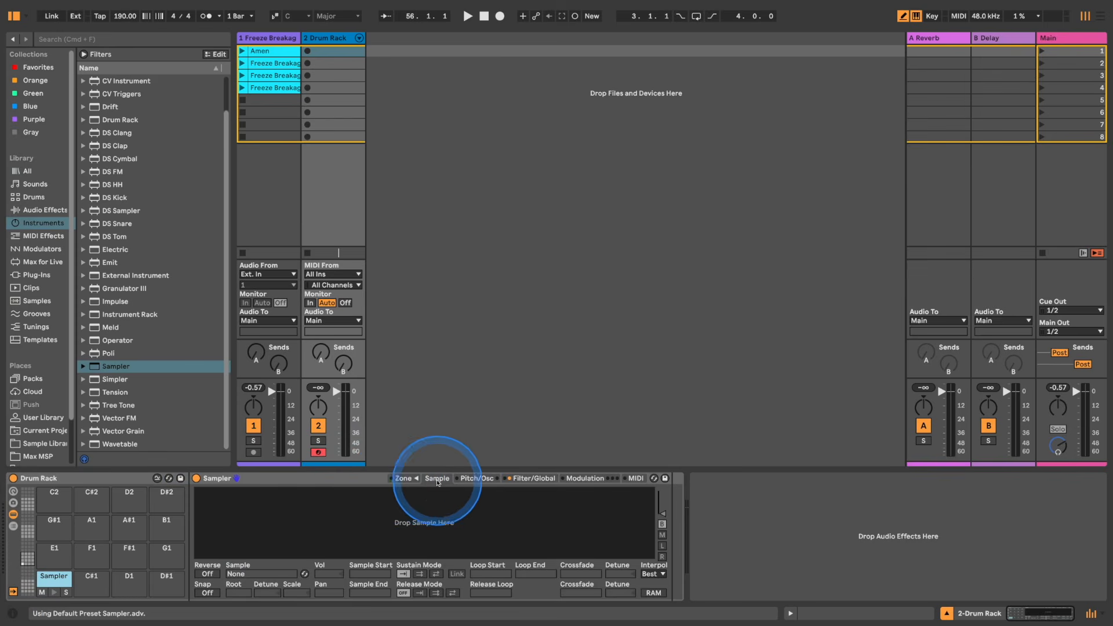
- Turn off the Sampler's filter and set the volume envelope's Decay to 1.09 ms, Release to 1.00 ms and Vol<Vel to 100 %
{"action": "left_click", "coordinate": [528, 479]}
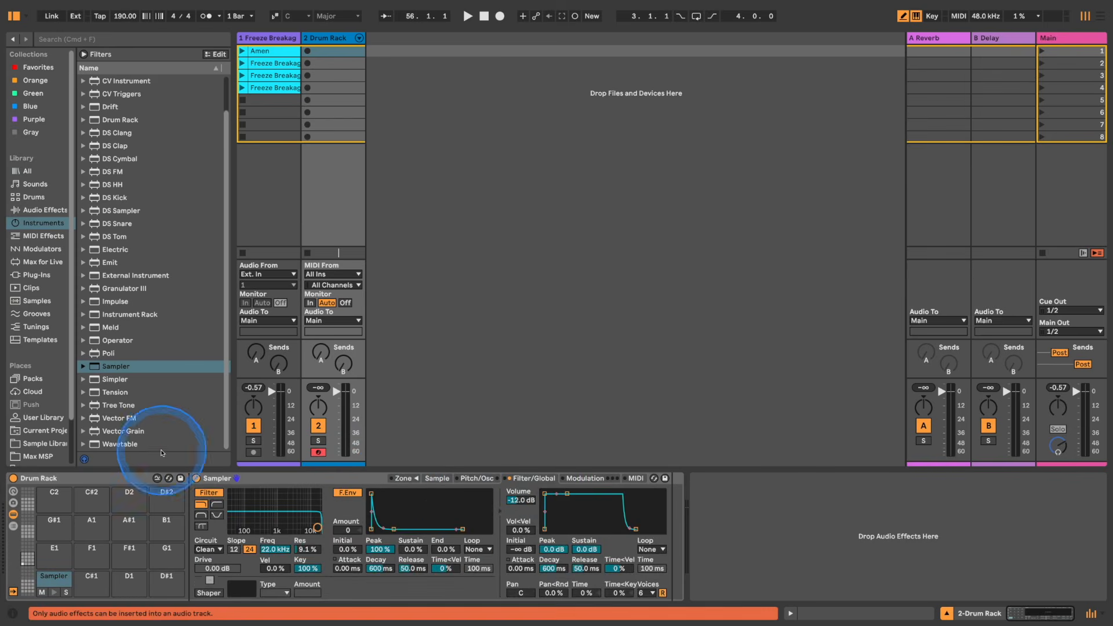
{"action": "left_click", "coordinate": [210, 493]}
{"action": "left_click_drag", "start_coordinate": [585, 569], "coordinate": [558, 566]}
{"action": "left_click_drag", "start_coordinate": [524, 531], "coordinate": [528, 510]}
- Set the Sampler's volume to -6 dB and its number of voices to 1
{"action": "left_click", "coordinate": [524, 503]}
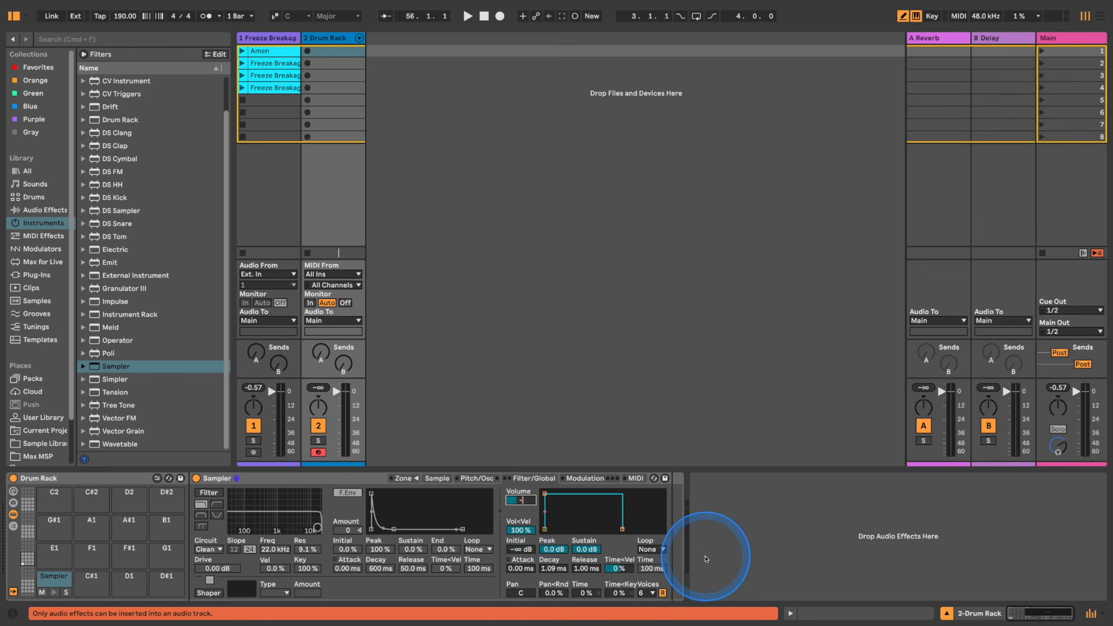
{"action": "type", "text": "-12"}
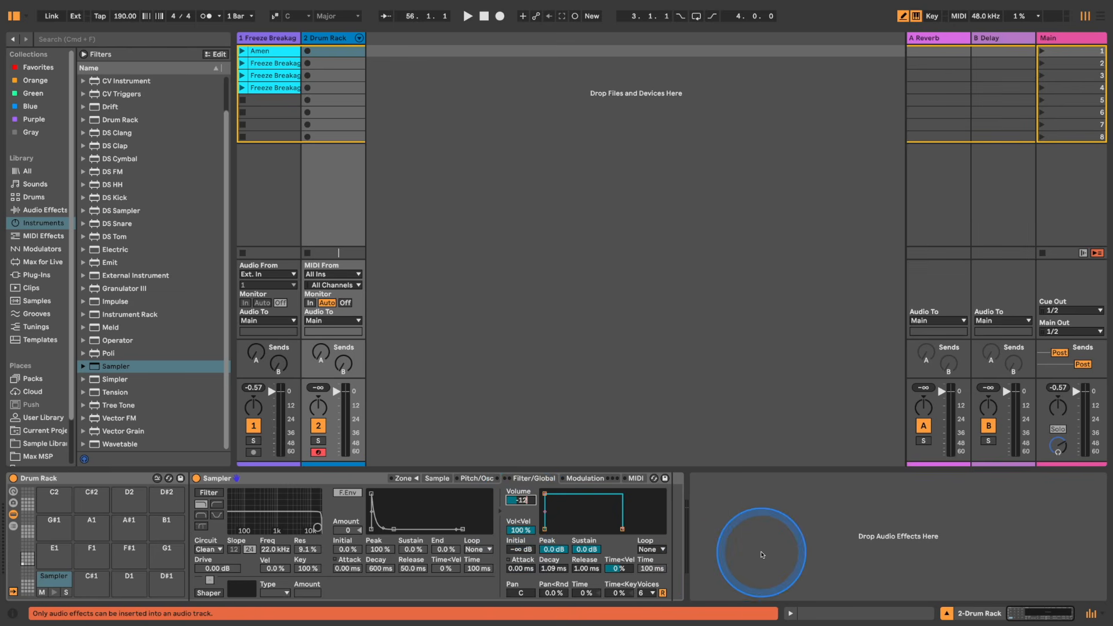
{"action": "type", "text": "6"}
{"action": "key", "text": "Return"}
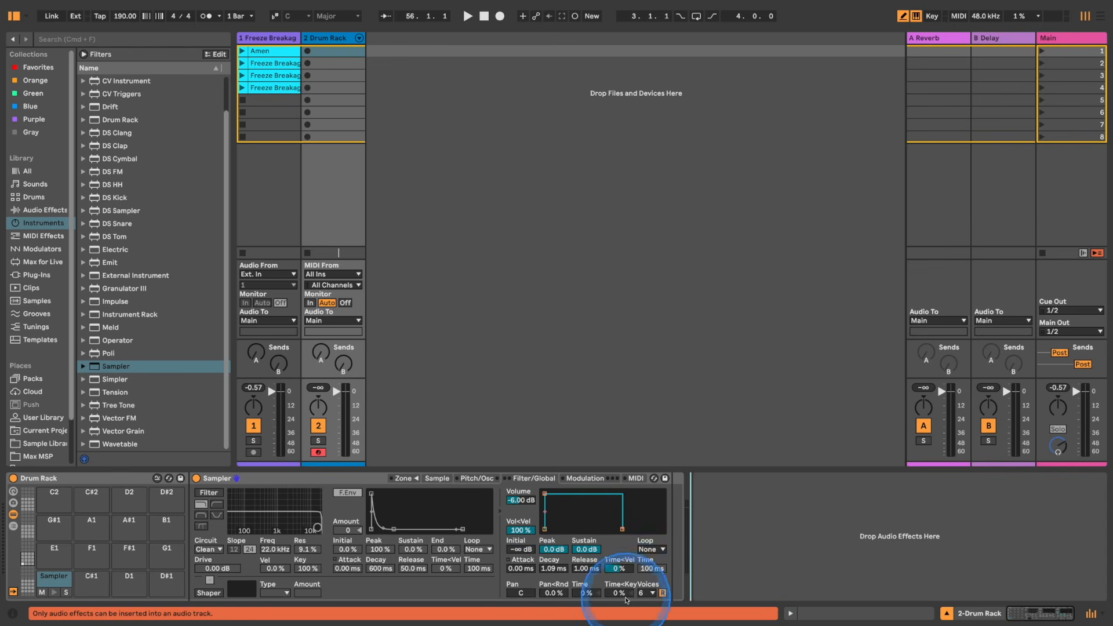
{"action": "left_click", "coordinate": [645, 593]}
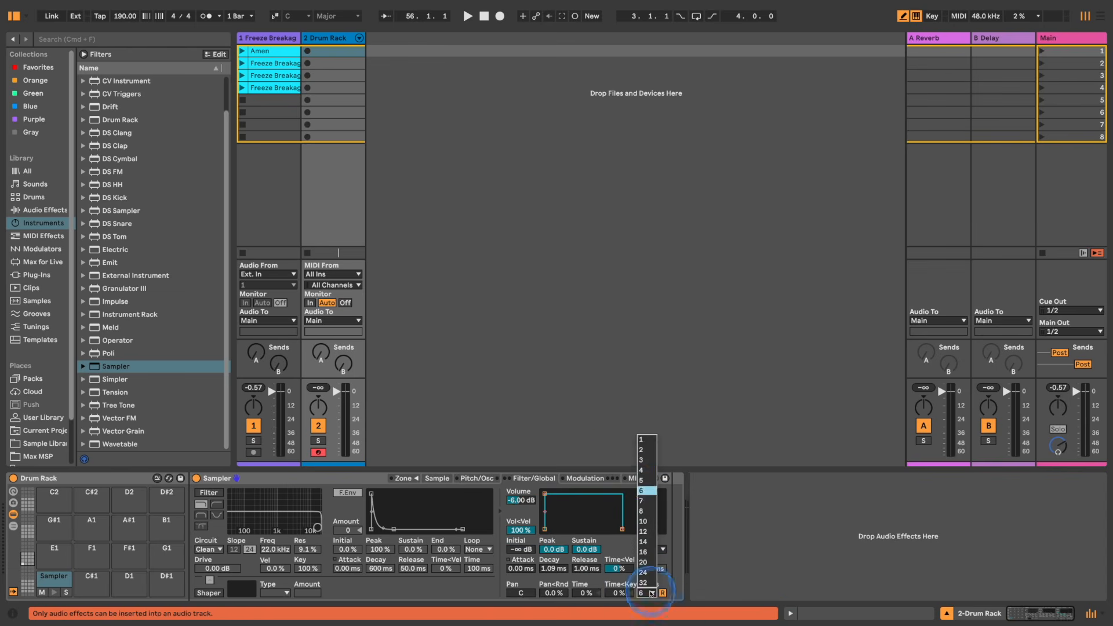
{"action": "left_click", "coordinate": [640, 442]}
{"action": "left_click", "coordinate": [472, 478]}
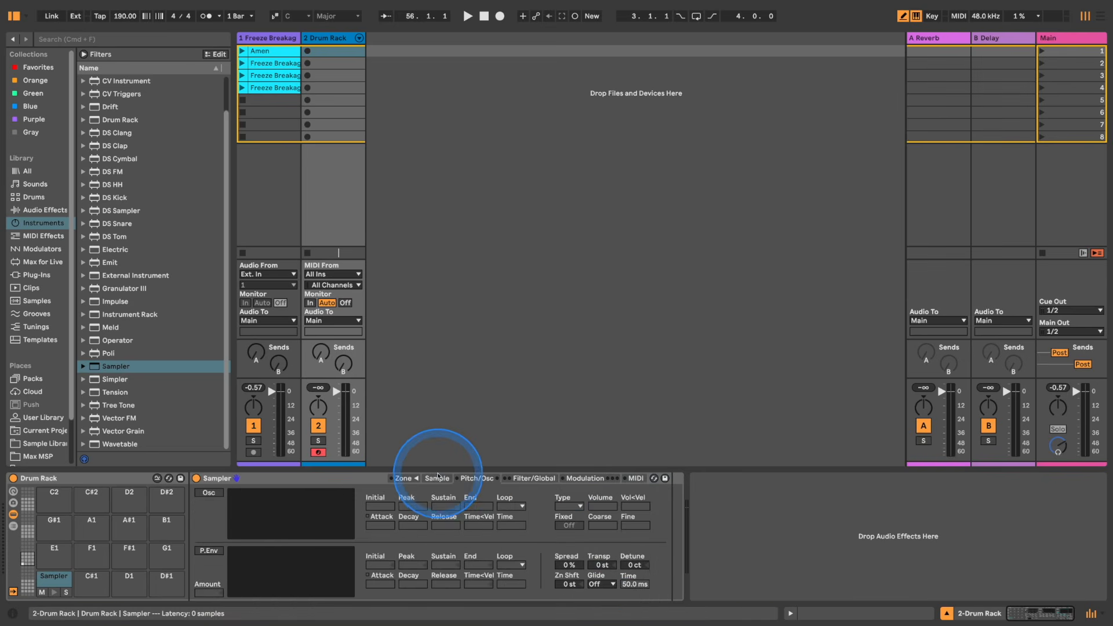
{"action": "left_click", "coordinate": [437, 479]}
{"action": "left_click", "coordinate": [485, 478]}
{"action": "left_click", "coordinate": [532, 479]}
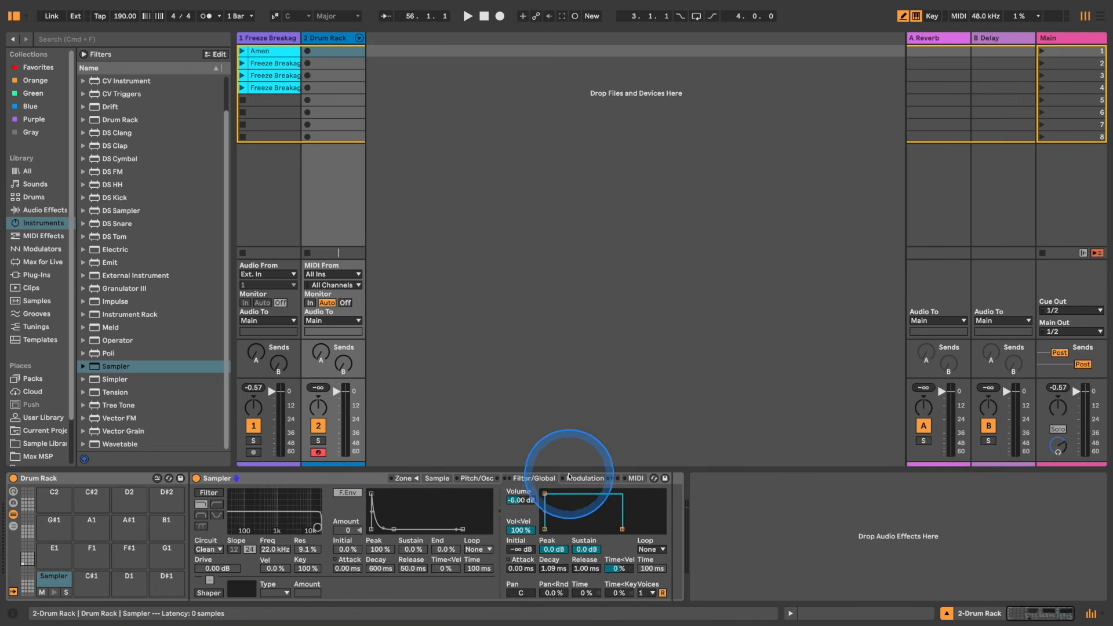
{"action": "left_click", "coordinate": [584, 479]}
{"action": "left_click", "coordinate": [532, 478]}
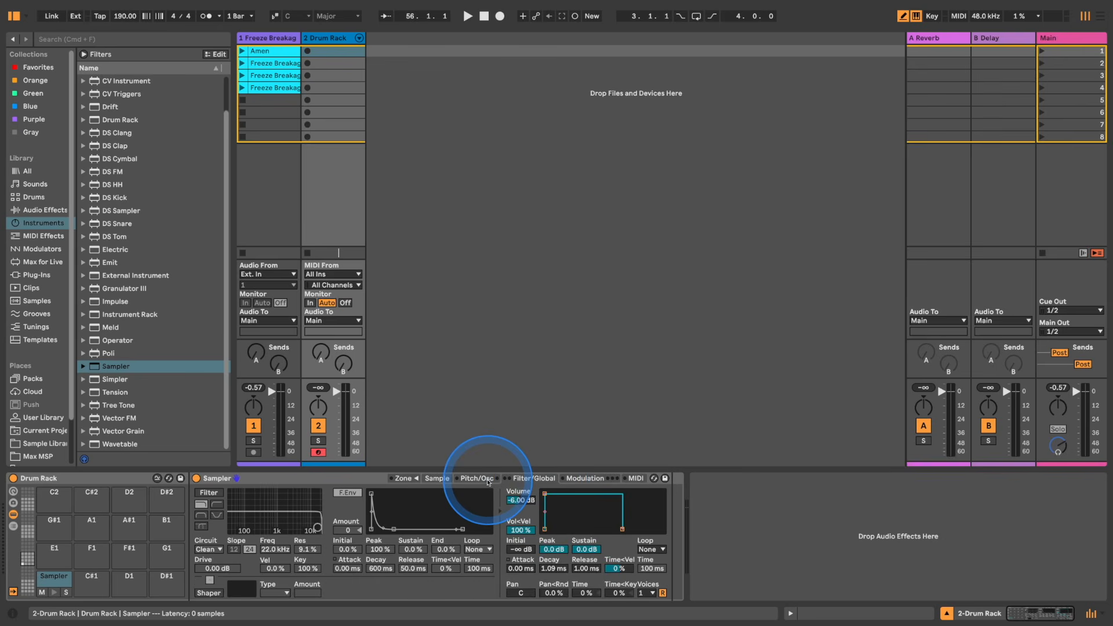
- Show the Drum Rack's macros and map the Sampler's volume envelope Sustain, Decay and Release to Macros 1, 2 and 3
{"action": "left_click", "coordinate": [13, 492]}
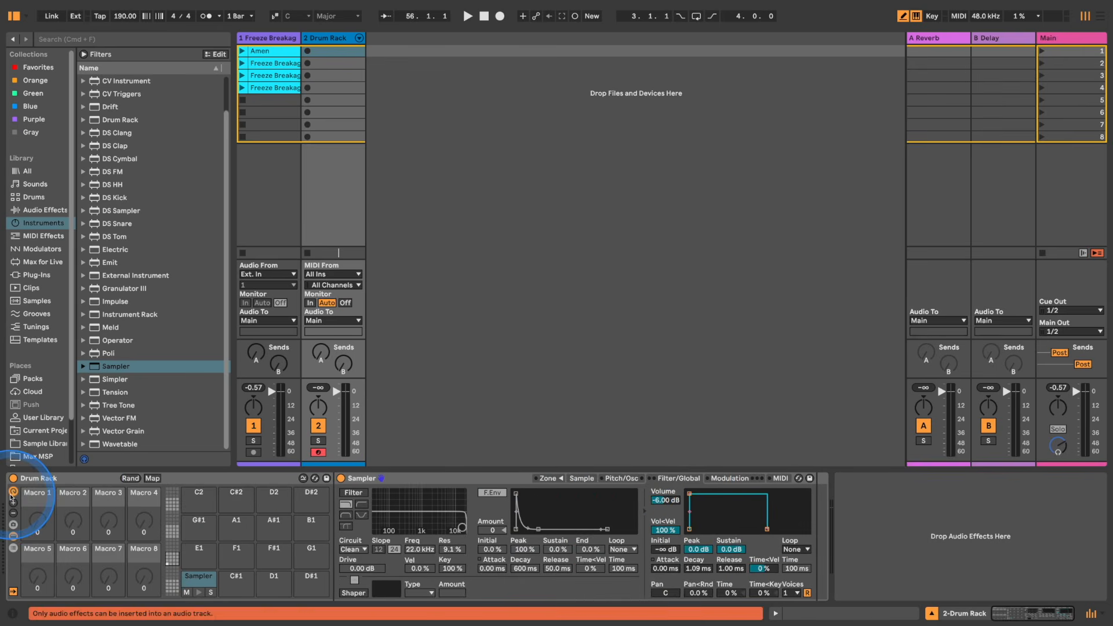
{"action": "left_click", "coordinate": [152, 479]}
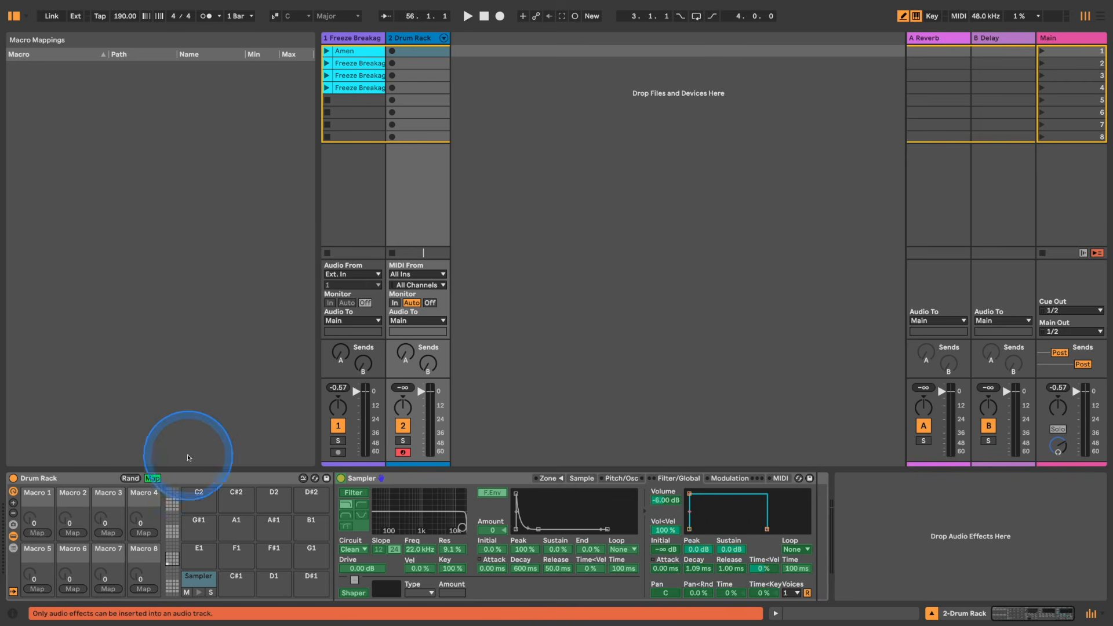
{"action": "left_click", "coordinate": [731, 549]}
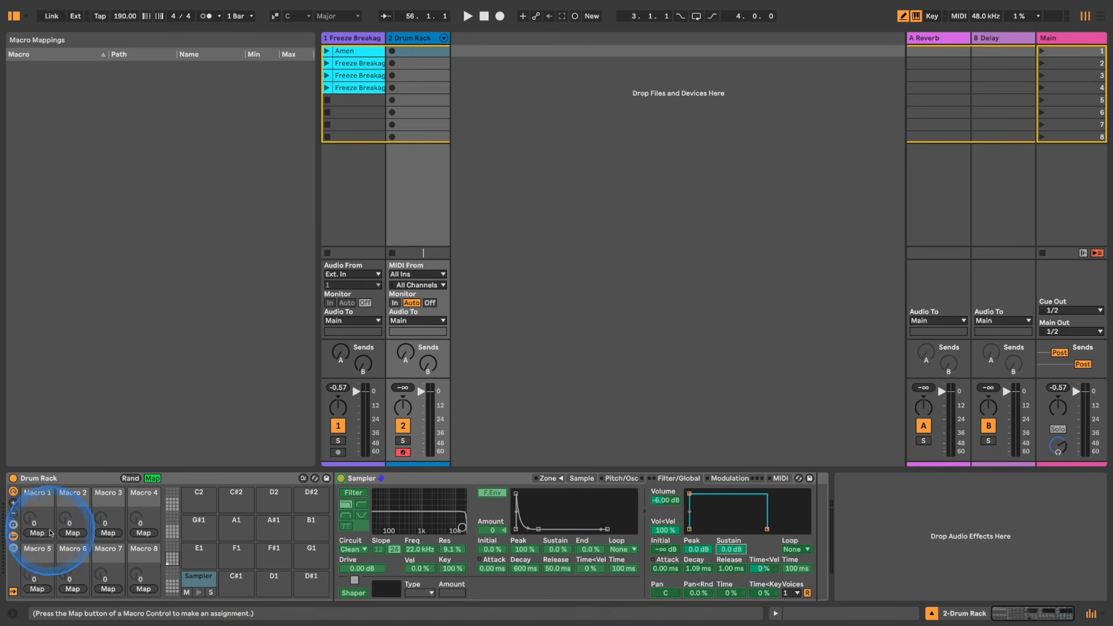
{"action": "left_click", "coordinate": [50, 533]}
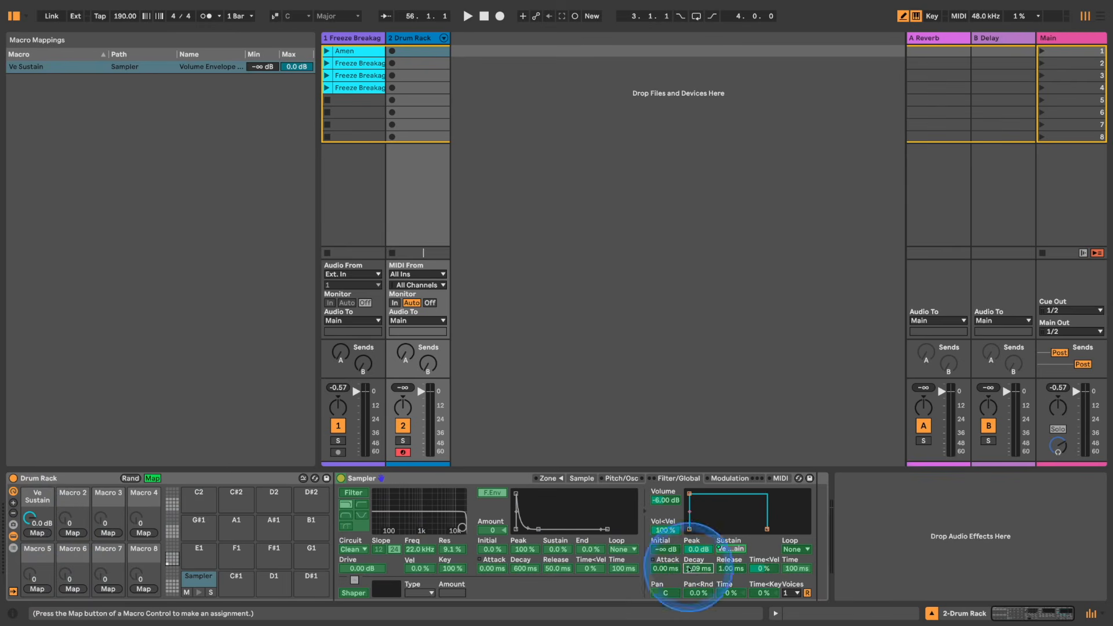
{"action": "left_click", "coordinate": [73, 533]}
{"action": "left_click", "coordinate": [726, 569]}
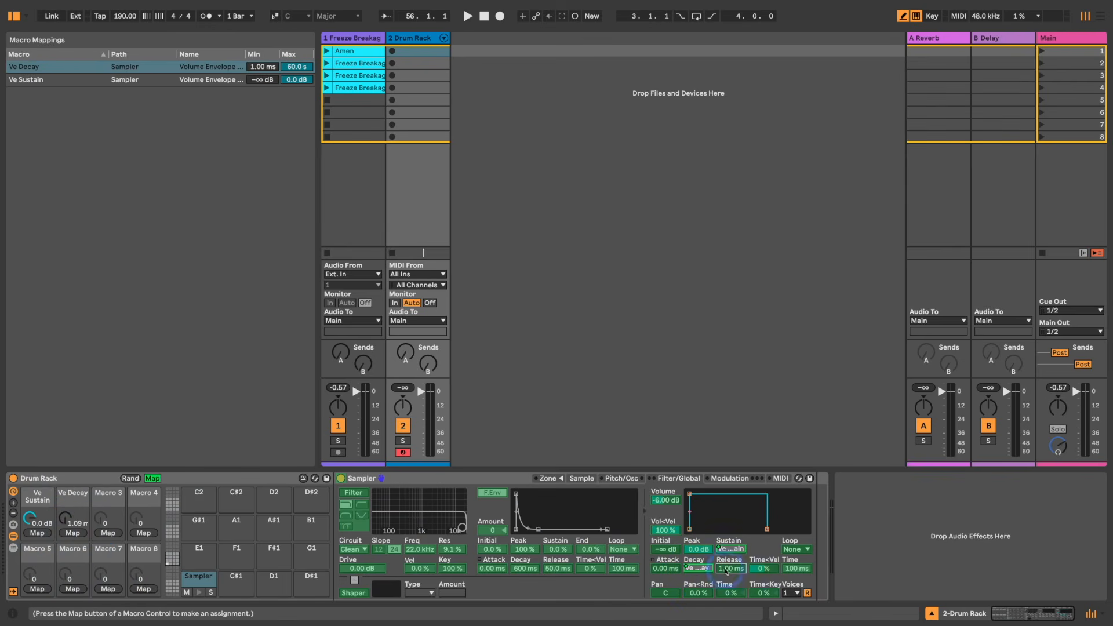
{"action": "left_click", "coordinate": [108, 533]}
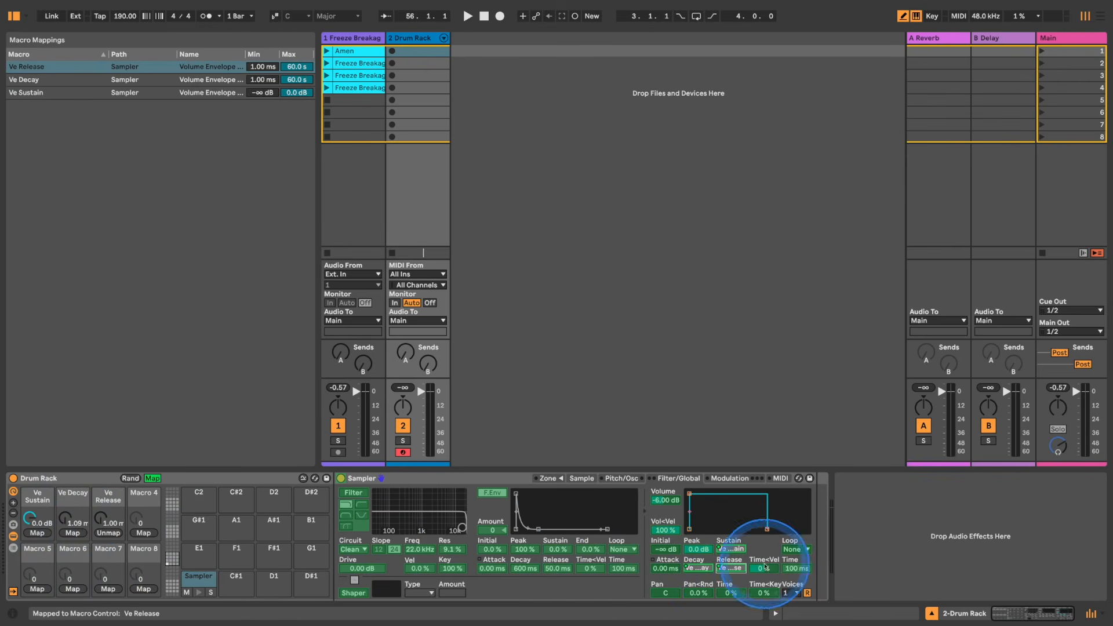
- Map the Sampler's Pan<Rnd, Transpose, Spread and Reverse to Macros 4, 5, 6 and 7
{"action": "left_click", "coordinate": [696, 593]}
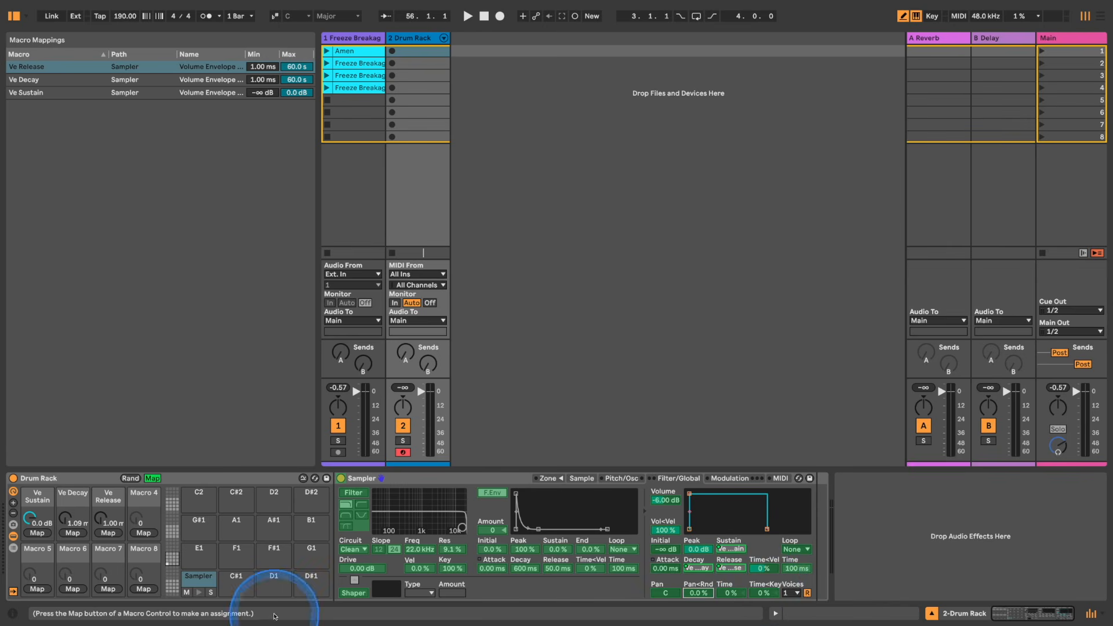
{"action": "left_click", "coordinate": [139, 533]}
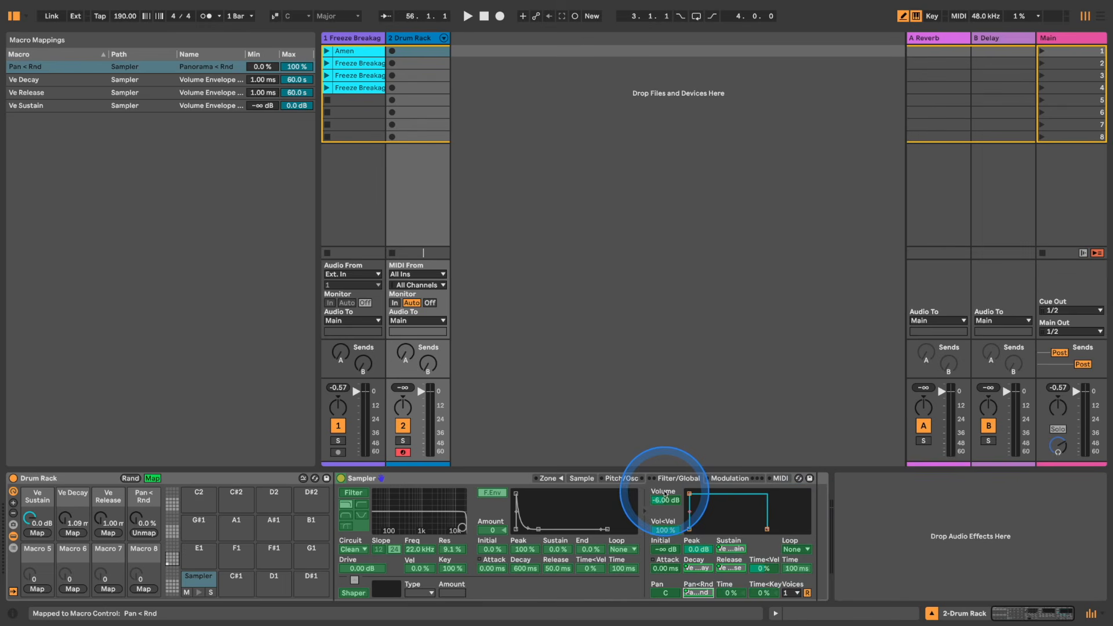
{"action": "left_click", "coordinate": [622, 479]}
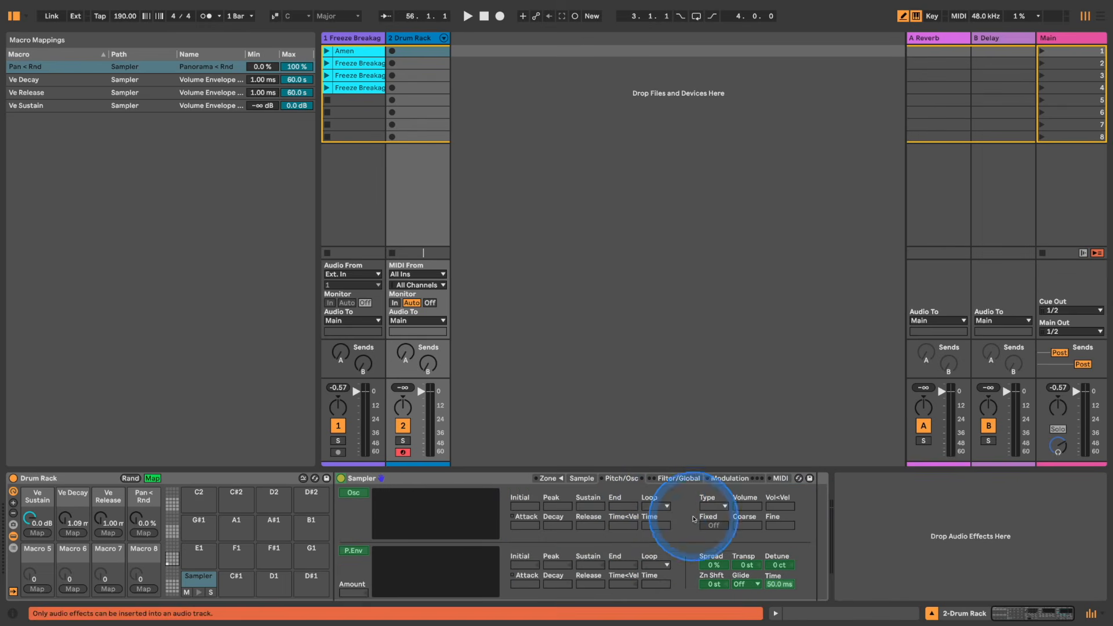
{"action": "left_click", "coordinate": [744, 563]}
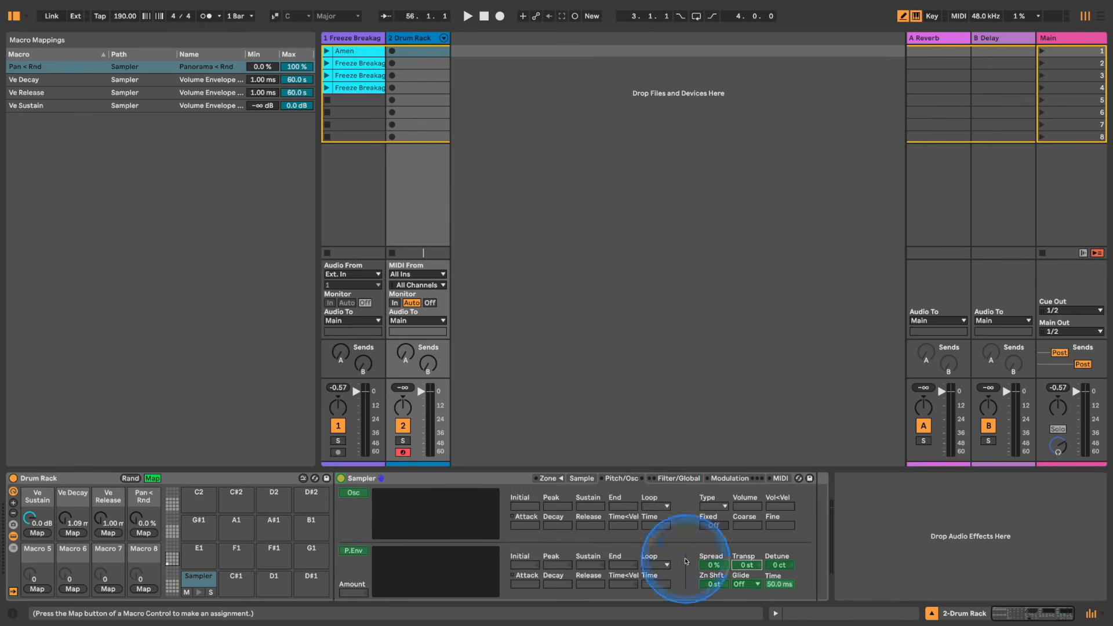
{"action": "left_click", "coordinate": [36, 589]}
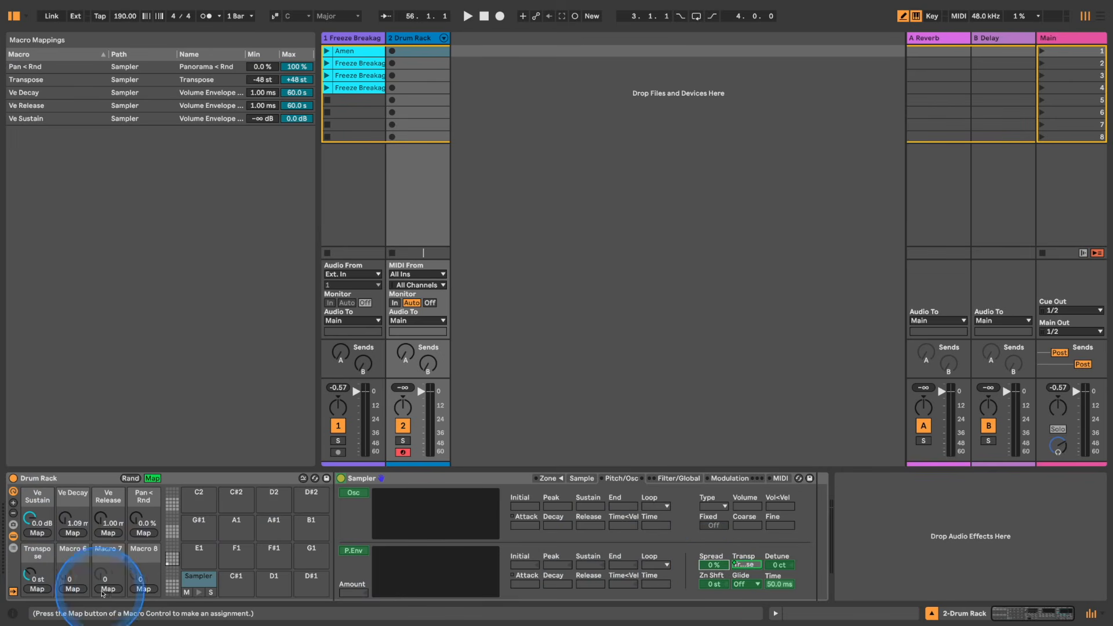
{"action": "left_click", "coordinate": [73, 588]}
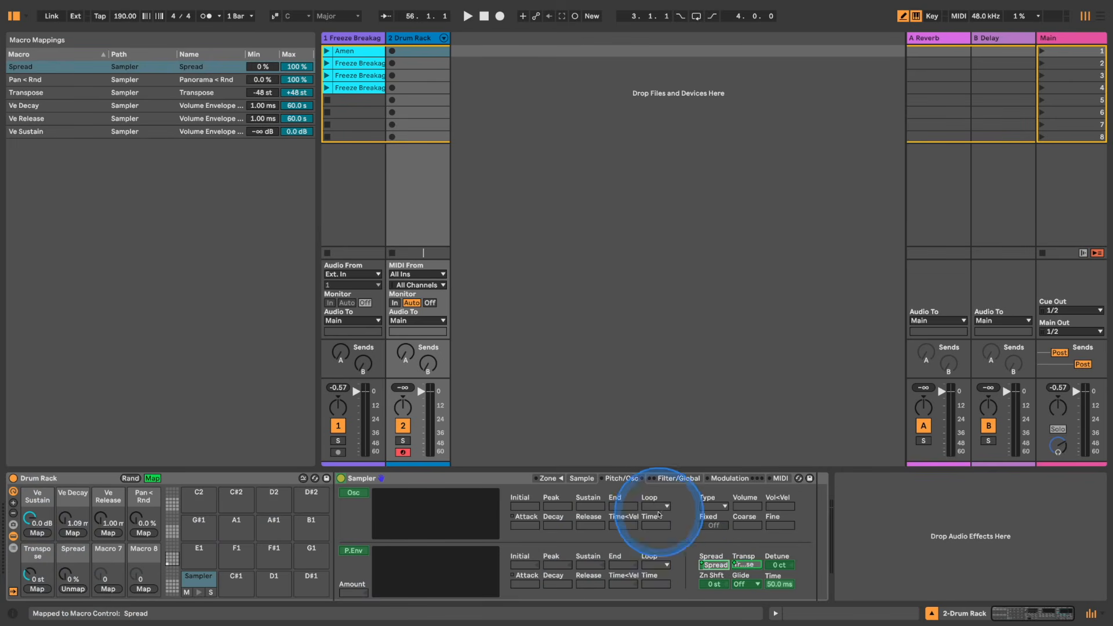
{"action": "left_click", "coordinate": [582, 479]}
{"action": "left_click", "coordinate": [15, 596]}
{"action": "left_click", "coordinate": [122, 590]}
- Color the Ve Sustain macro red, Ve Decay green, Ve Release blue and Pan < Rnd magenta
{"action": "right_click", "coordinate": [38, 495]}
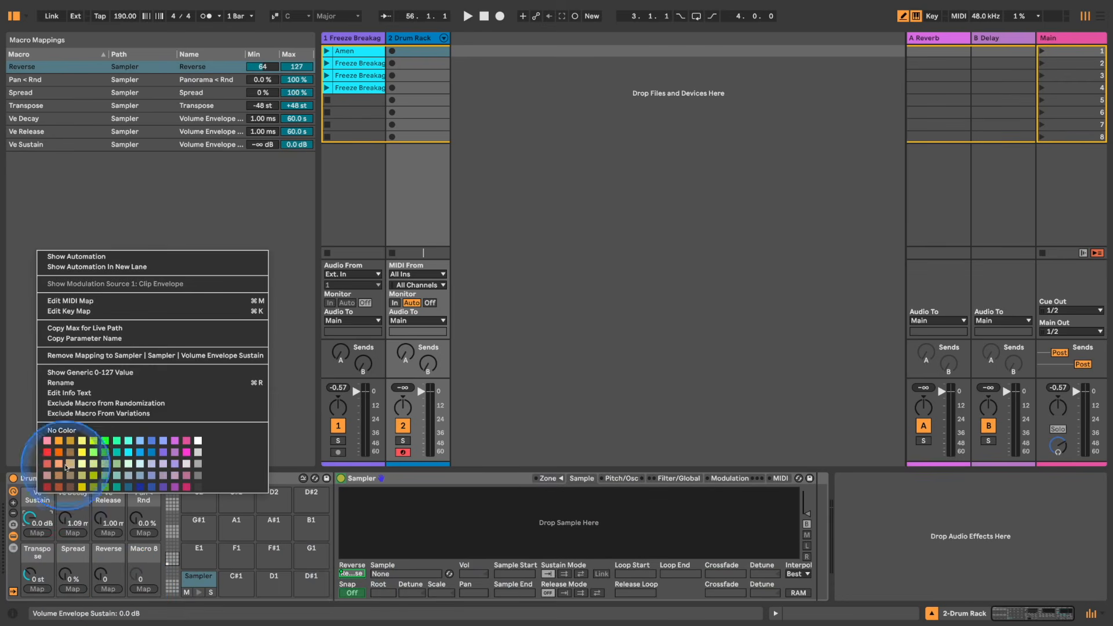
{"action": "left_click", "coordinate": [48, 452]}
{"action": "right_click", "coordinate": [74, 492]}
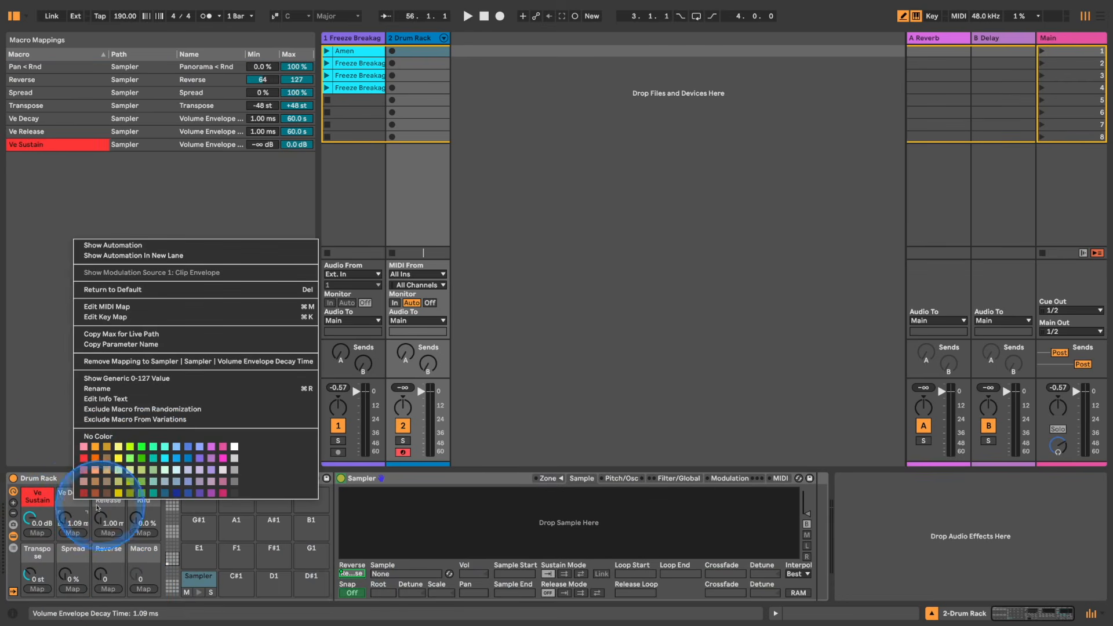
{"action": "left_click", "coordinate": [144, 460]}
{"action": "right_click", "coordinate": [109, 495]}
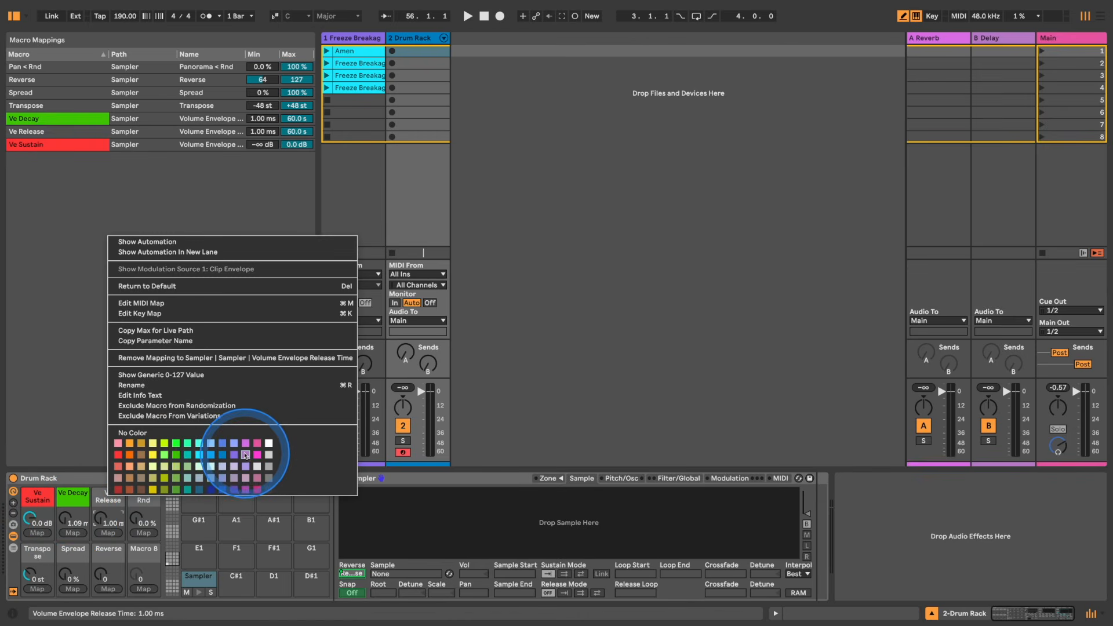
{"action": "left_click", "coordinate": [214, 455]}
{"action": "right_click", "coordinate": [140, 496]}
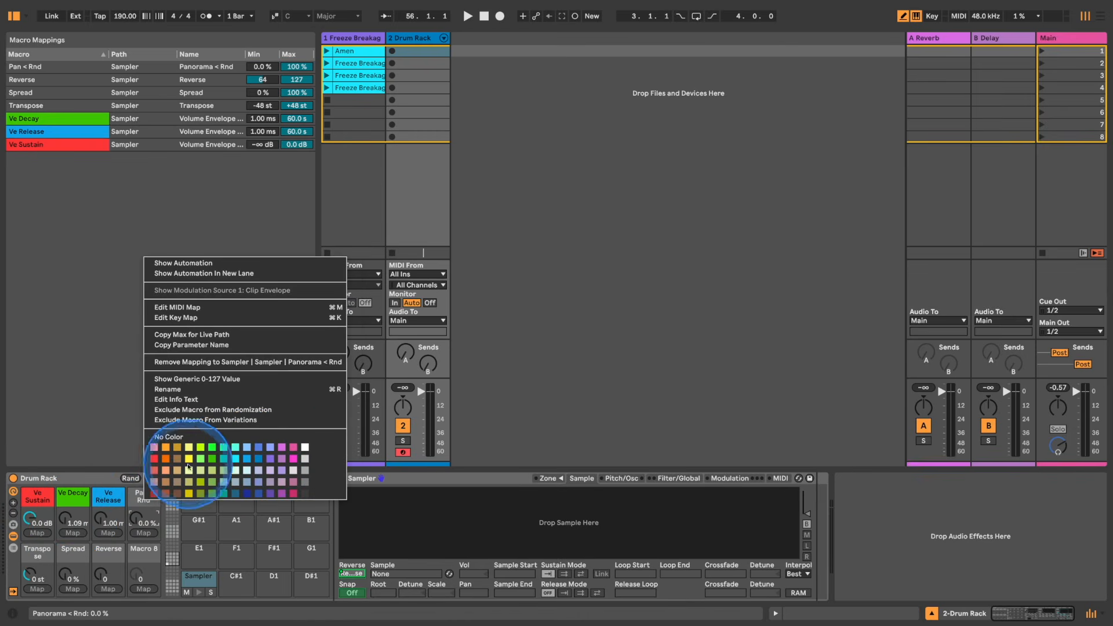
{"action": "left_click", "coordinate": [293, 459]}
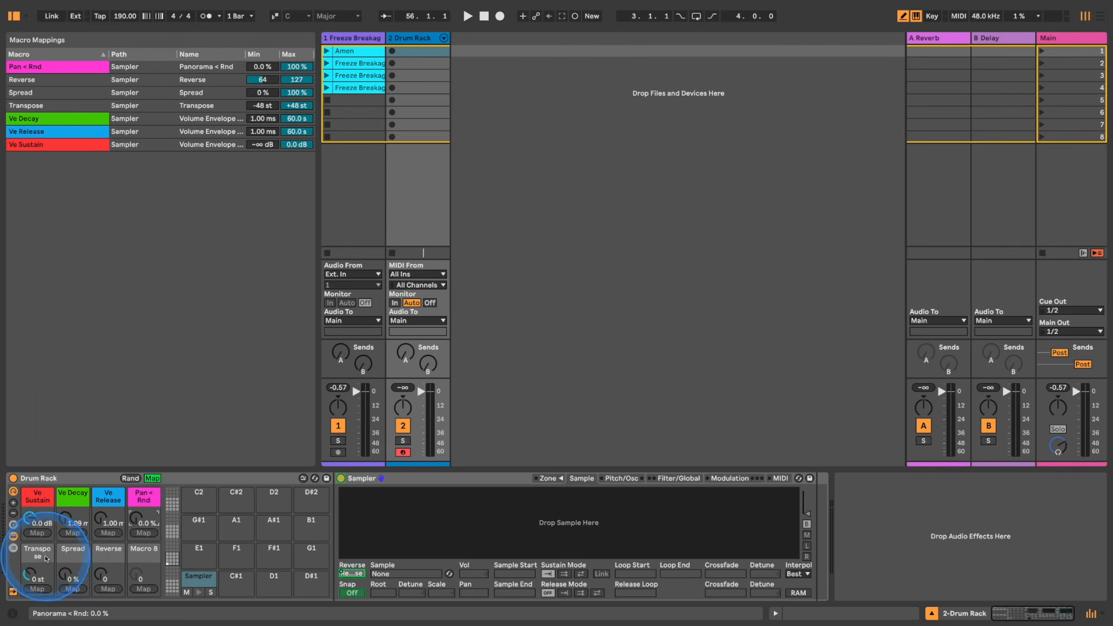
- Color the Transpose macro white, Spread orange and Reverse a darker blue, then leave macro mapping
{"action": "right_click", "coordinate": [37, 552]}
{"action": "left_click", "coordinate": [202, 499]}
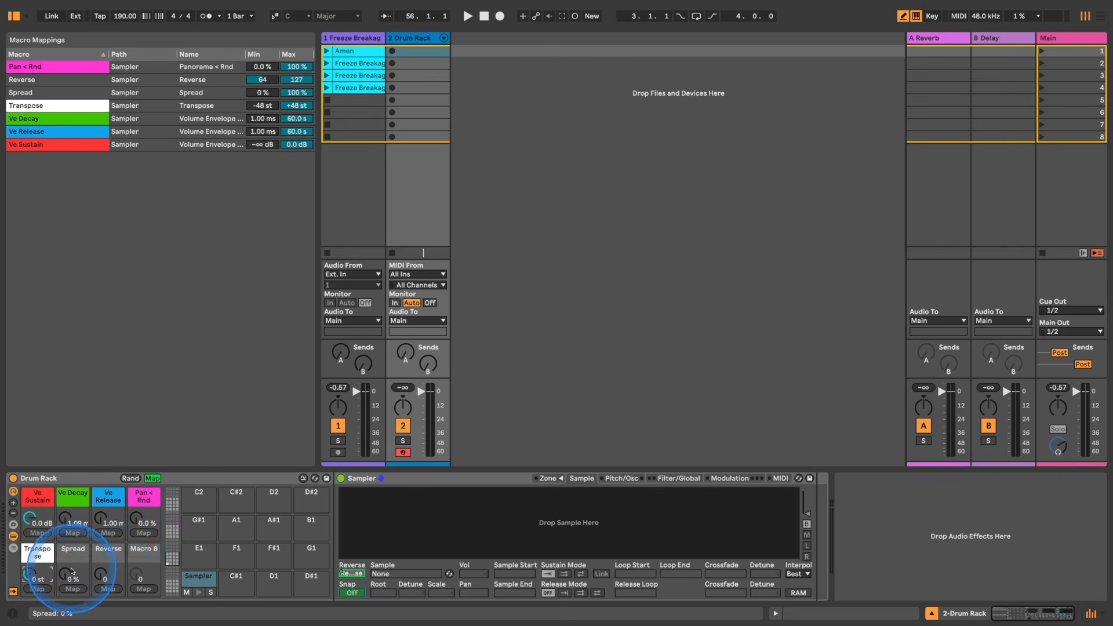
{"action": "right_click", "coordinate": [76, 552]}
{"action": "left_click", "coordinate": [99, 511]}
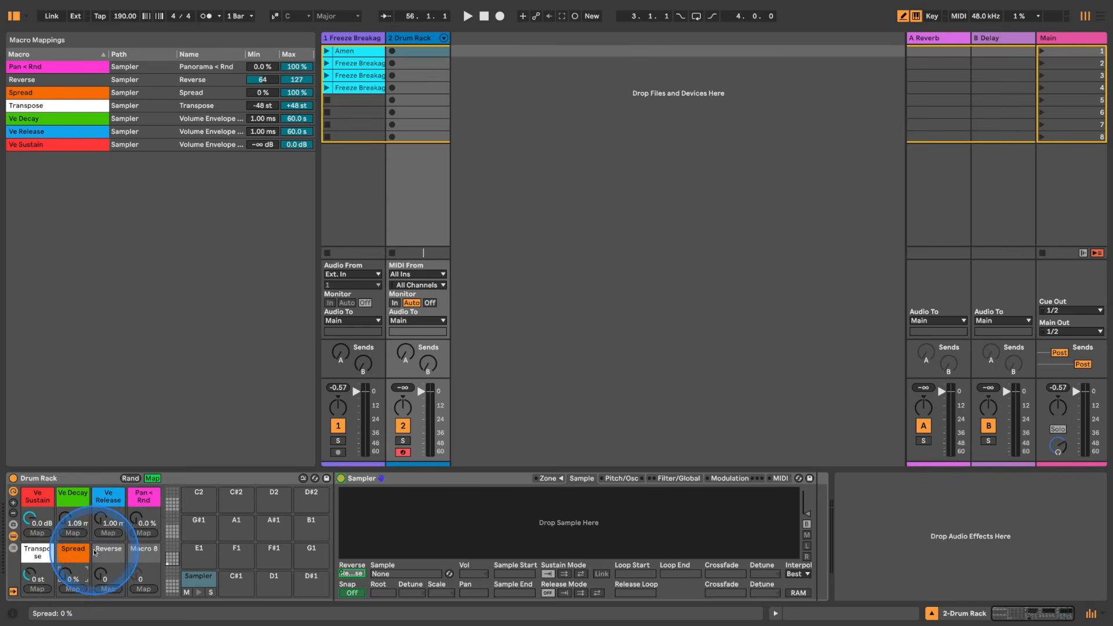
{"action": "right_click", "coordinate": [105, 562]}
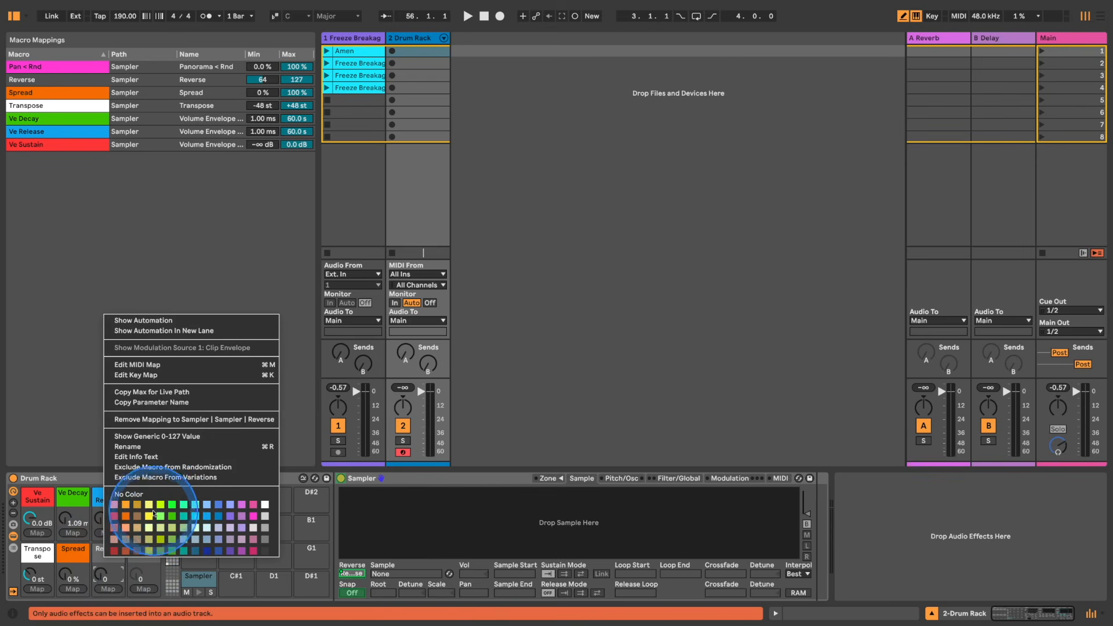
{"action": "left_click", "coordinate": [207, 516]}
{"action": "right_click", "coordinate": [113, 557]}
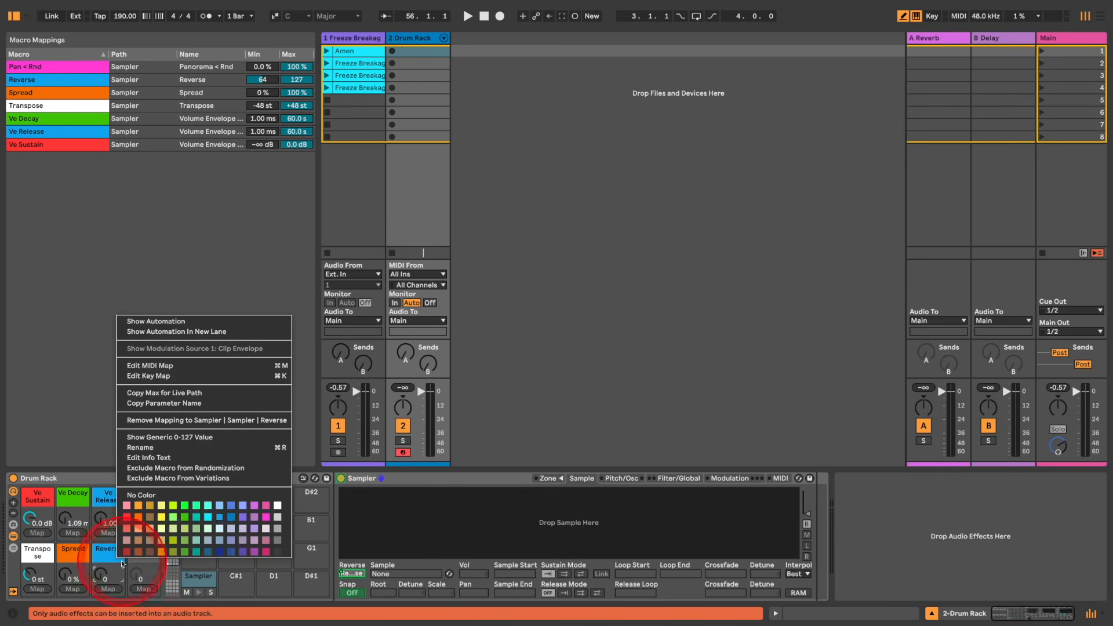
{"action": "left_click", "coordinate": [235, 525]}
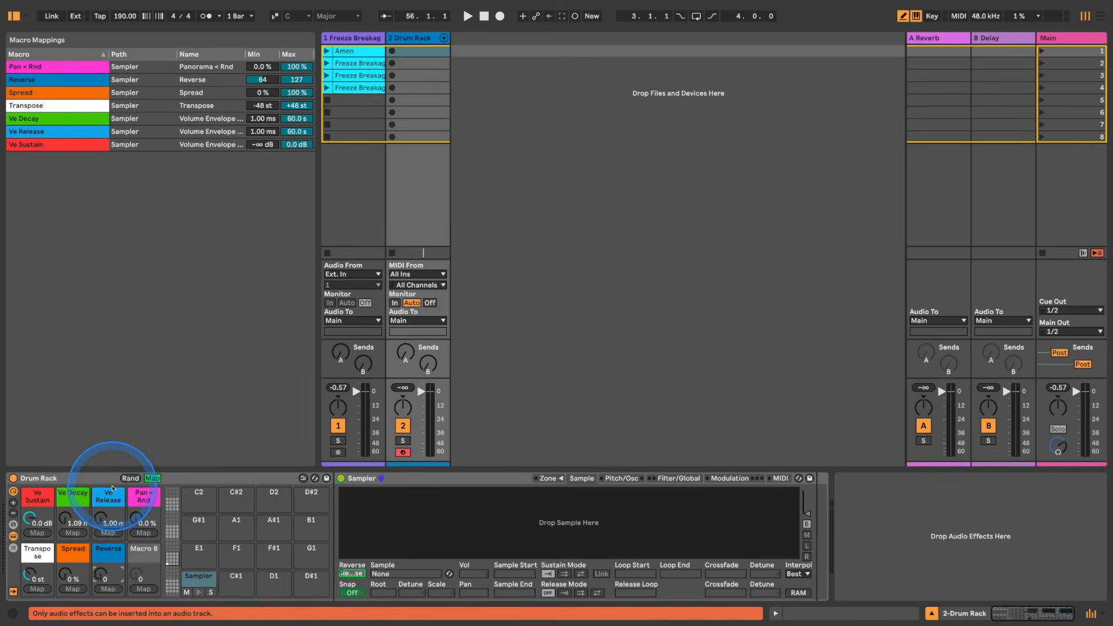
{"action": "left_click", "coordinate": [153, 478]}
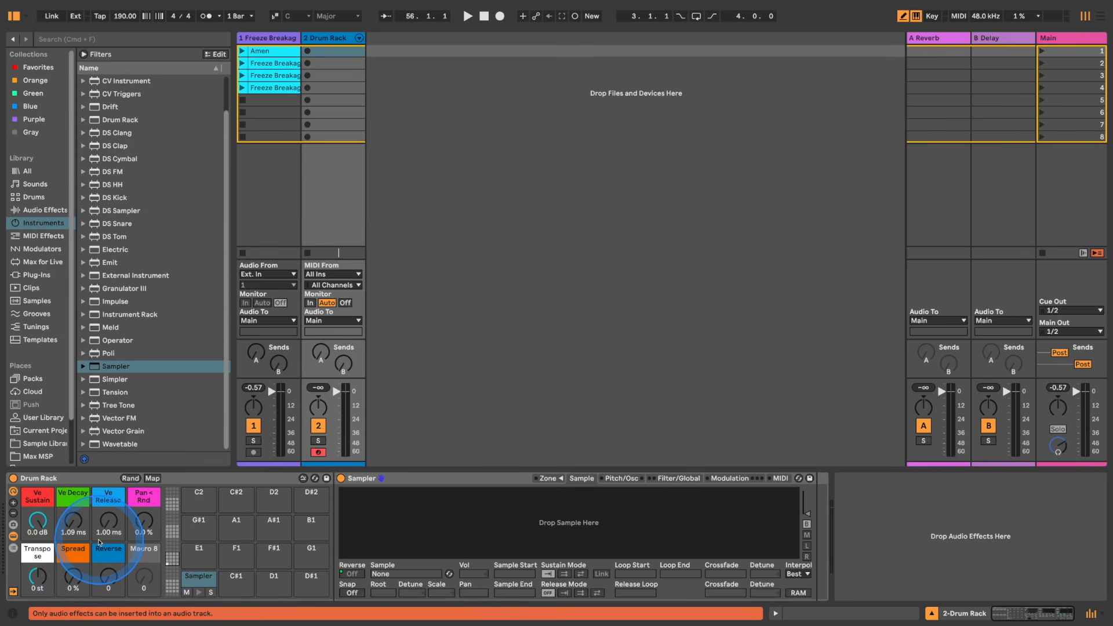
- Move the existing Breakcore Rack.adg preset from the User Library's Defaults > Slicing folder to the trash
{"action": "scroll", "coordinate": [46, 320], "scroll_direction": "down", "scroll_amount": 2}
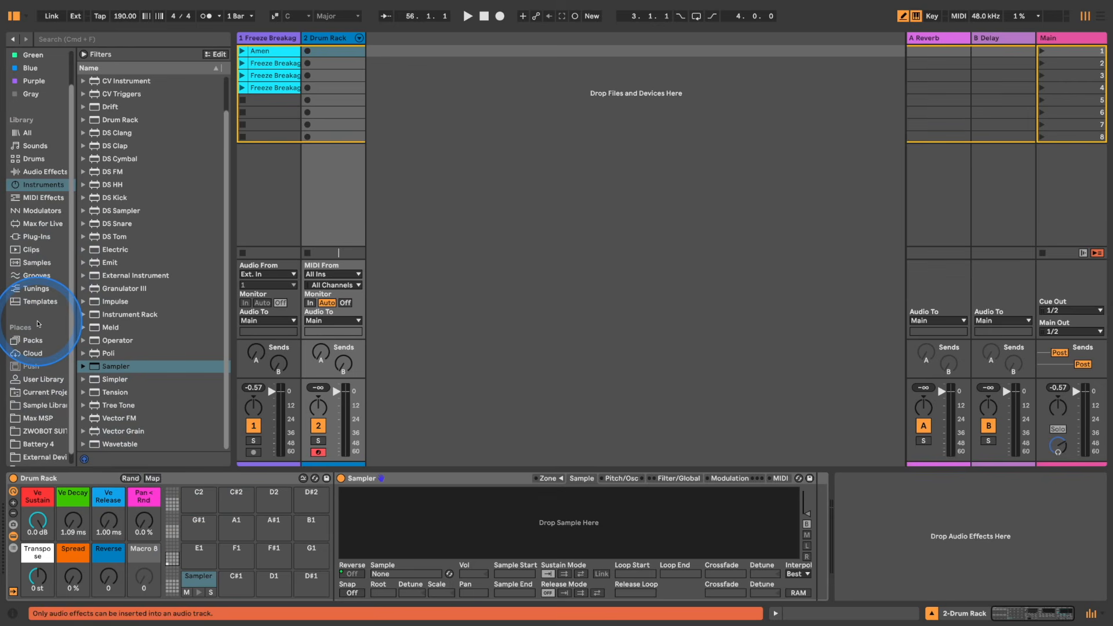
{"action": "left_click", "coordinate": [38, 381]}
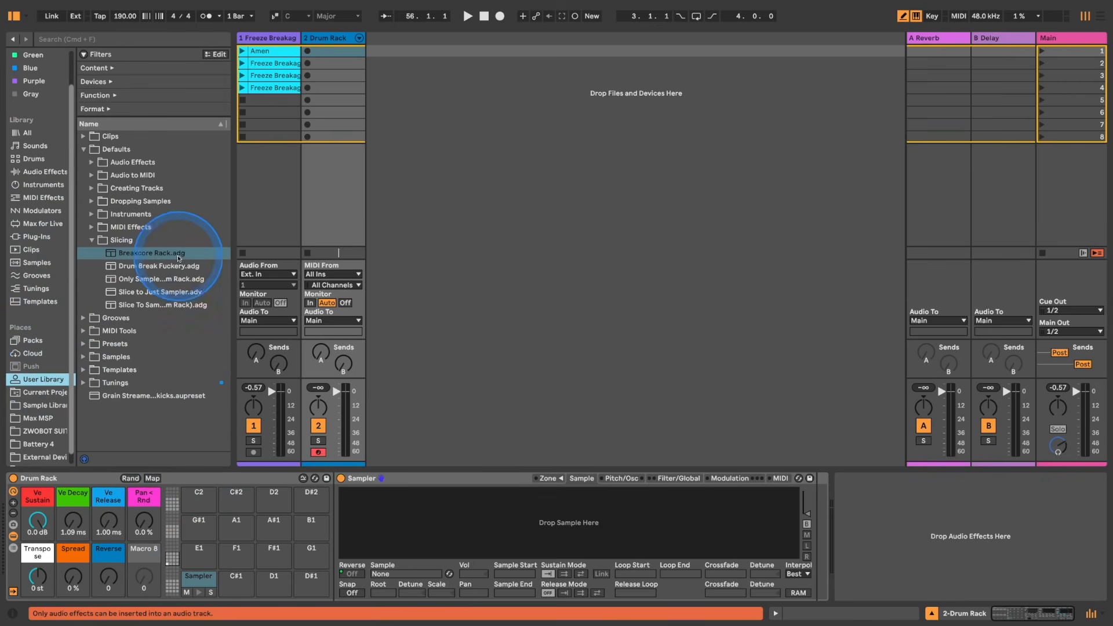
{"action": "right_click", "coordinate": [164, 253]}
{"action": "left_click", "coordinate": [199, 260]}
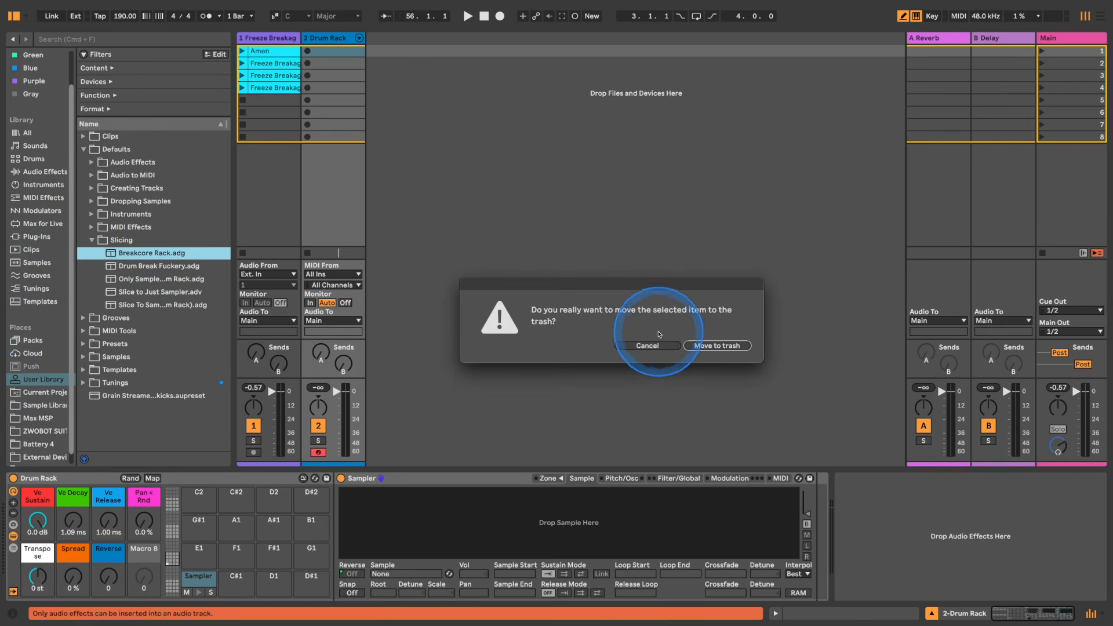
{"action": "left_click", "coordinate": [705, 348]}
- Save the Drum Rack into the Slicing defaults folder as Breakcore Rack, then delete its MIDI track
{"action": "left_click_drag", "start_coordinate": [64, 479], "coordinate": [203, 270]}
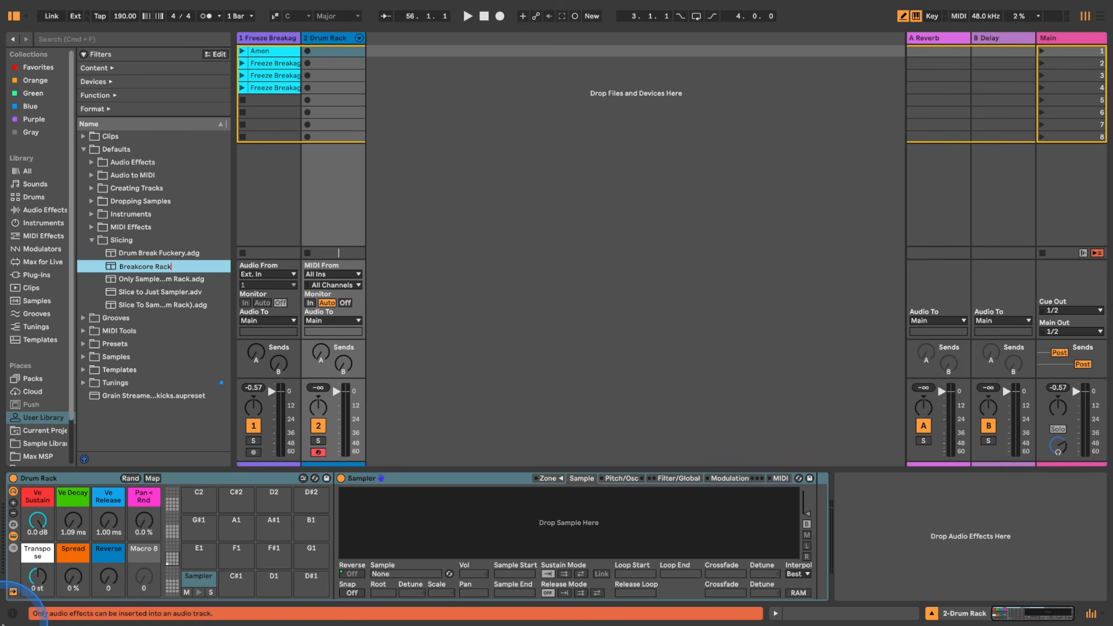
{"action": "left_click", "coordinate": [456, 217]}
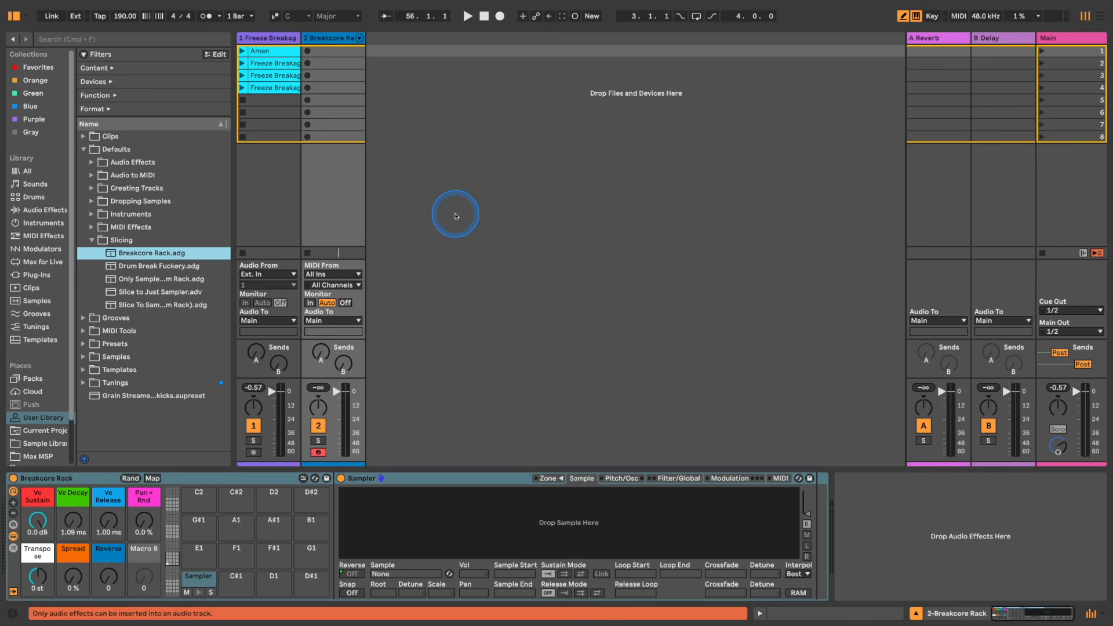
{"action": "left_click", "coordinate": [320, 38]}
{"action": "key", "text": "Delete"}
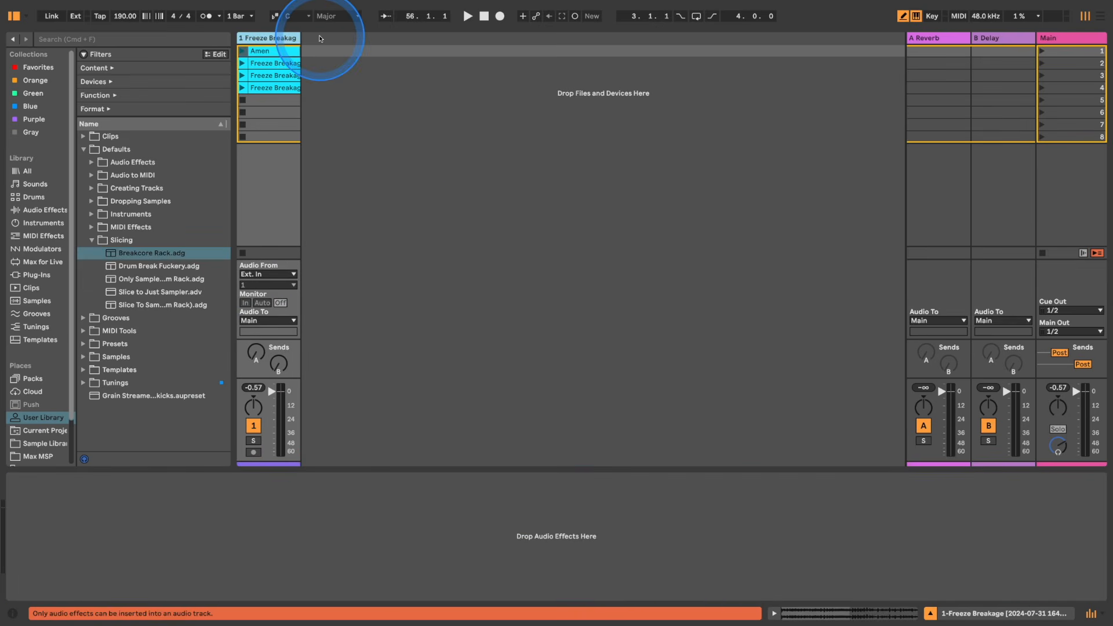
- Slice the Amen clip to a new MIDI track with one slice per 1/8 note, using the Breakcore Rack slicing preset
{"action": "right_click", "coordinate": [281, 52]}
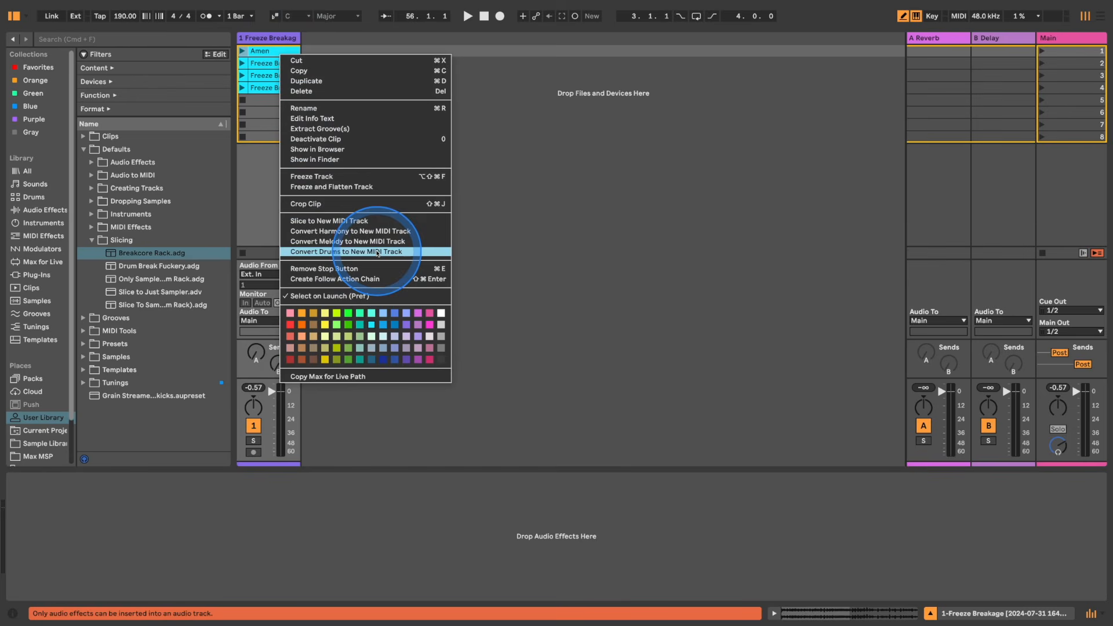
{"action": "left_click", "coordinate": [374, 221]}
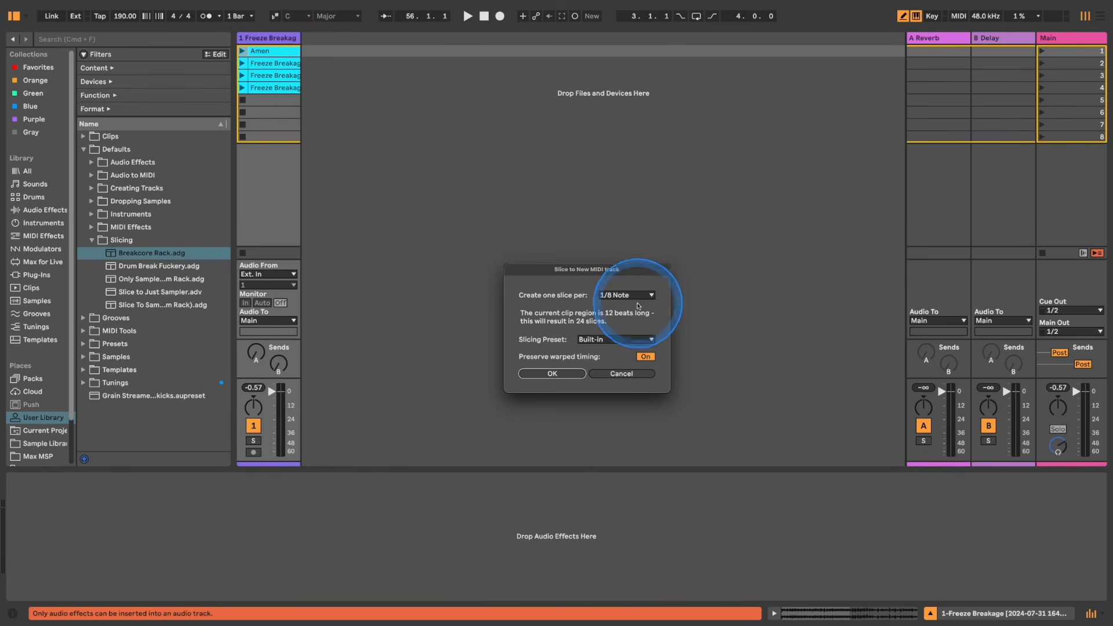
{"action": "left_click", "coordinate": [609, 340]}
{"action": "left_click", "coordinate": [608, 359]}
{"action": "left_click", "coordinate": [552, 374]}
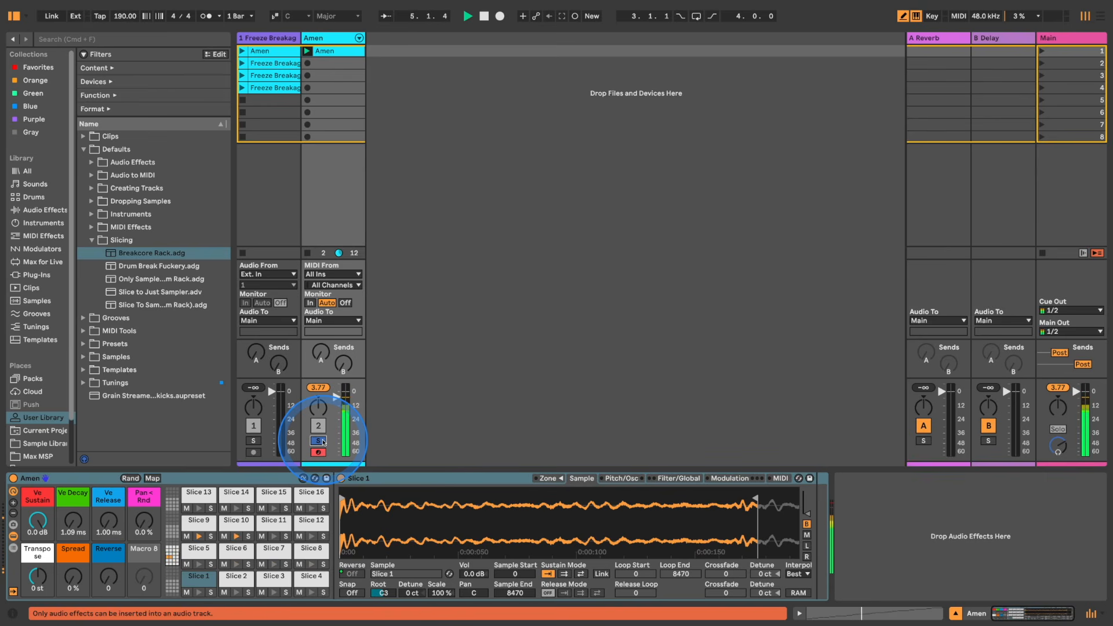
- Stop playback, open the sliced Amen MIDI clip and set its note grid to a fixed 1/8
{"action": "key", "text": "space"}
{"action": "left_click", "coordinate": [333, 50]}
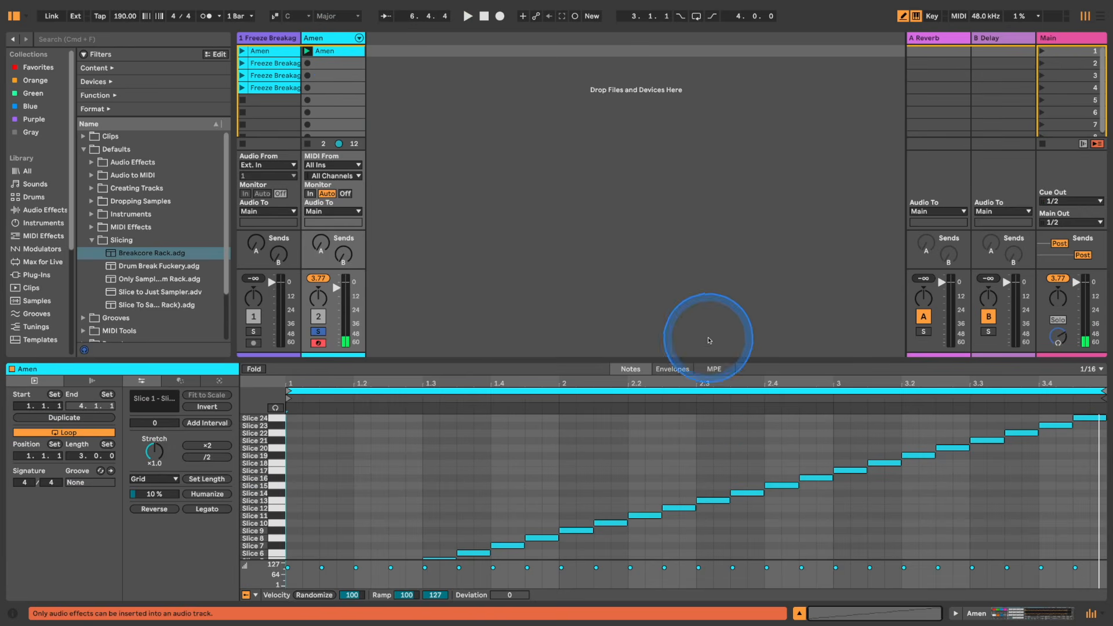
{"action": "left_click_drag", "start_coordinate": [713, 359], "coordinate": [738, 142]}
{"action": "right_click", "coordinate": [659, 365]}
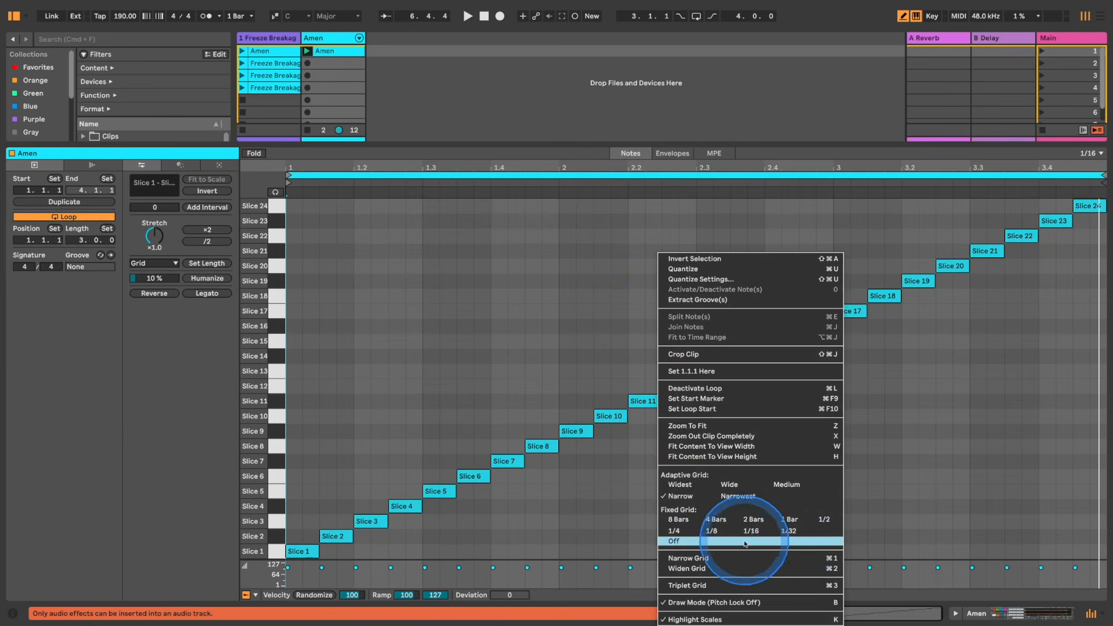
{"action": "left_click", "coordinate": [712, 532]}
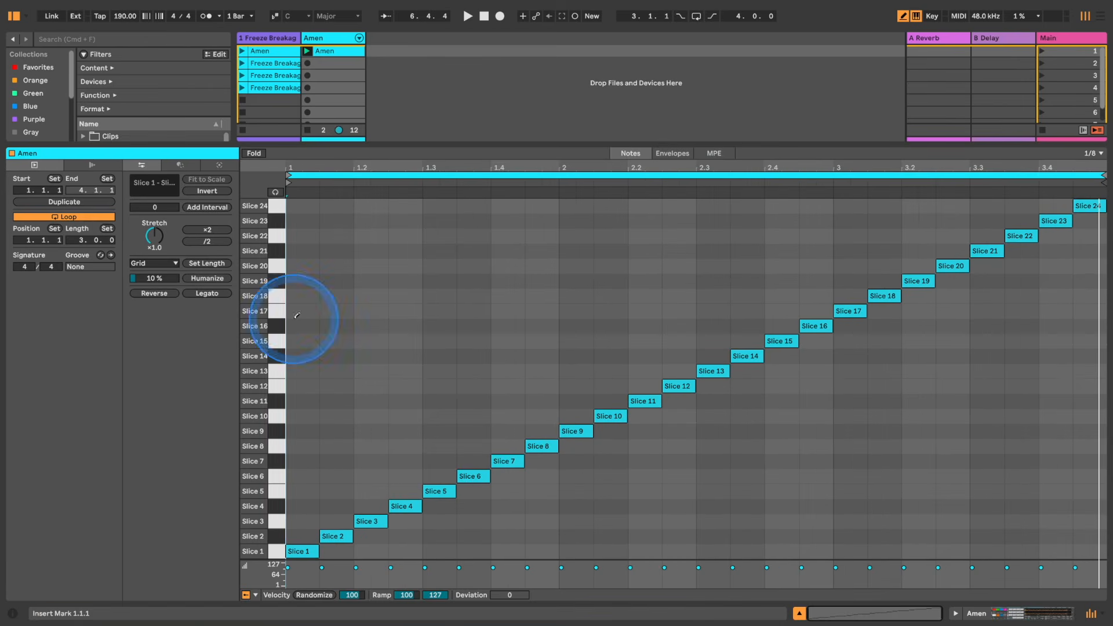
{"action": "left_click_drag", "start_coordinate": [427, 145], "coordinate": [758, 579]}
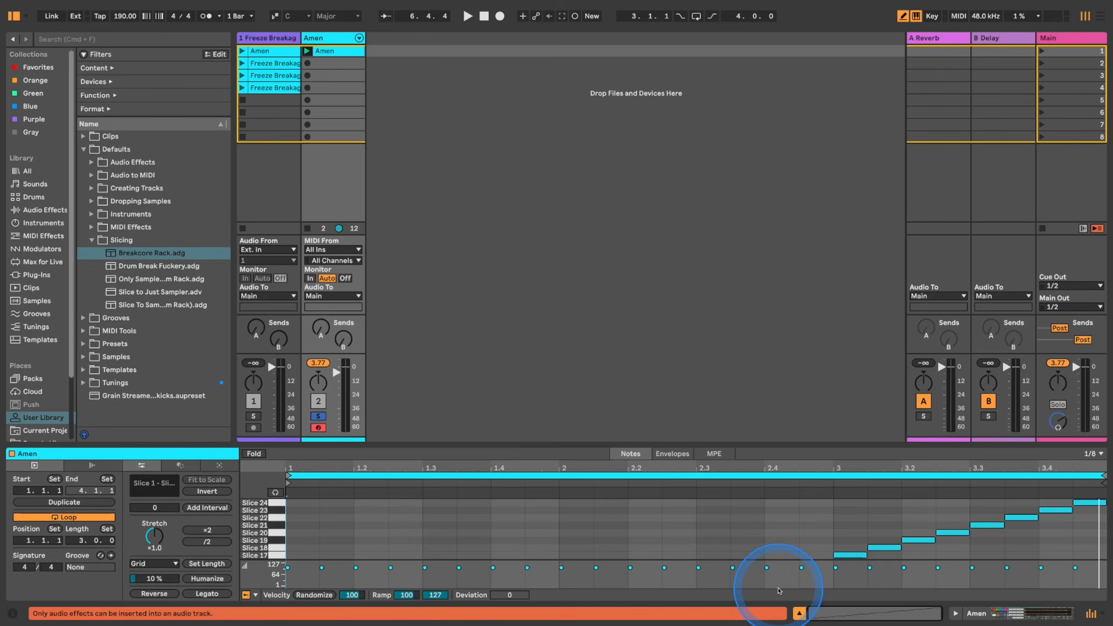
- Create an empty MIDI clip in the Amen MIDI track's third slot and set its grid to a fixed 1/8
{"action": "double_click", "coordinate": [335, 76]}
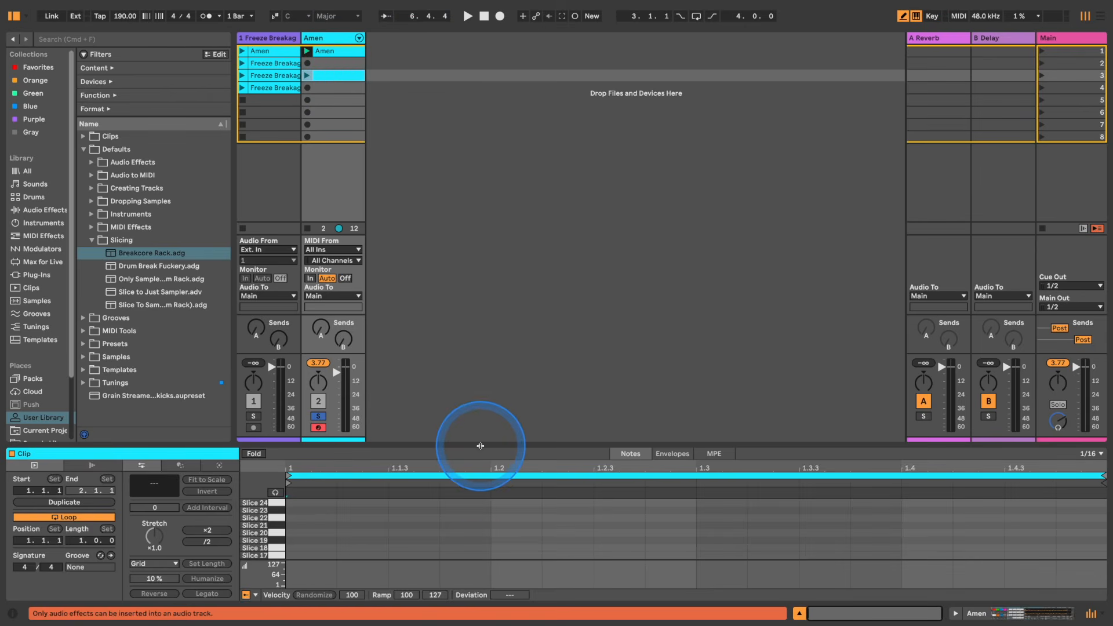
{"action": "left_click_drag", "start_coordinate": [480, 446], "coordinate": [459, 158]}
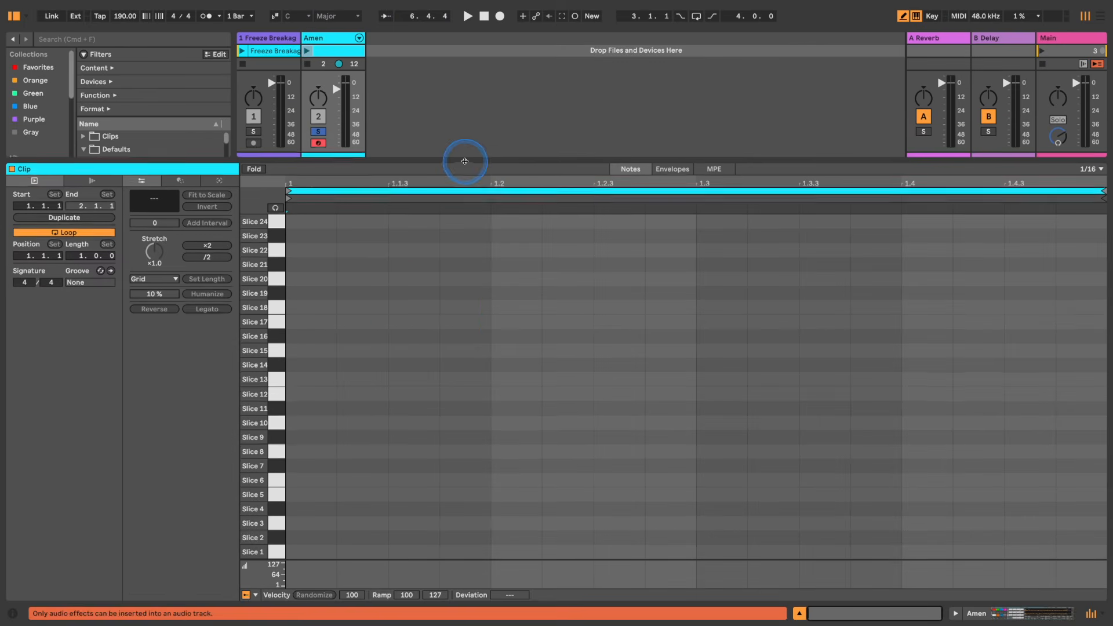
{"action": "right_click", "coordinate": [303, 548]}
{"action": "left_click", "coordinate": [360, 460]}
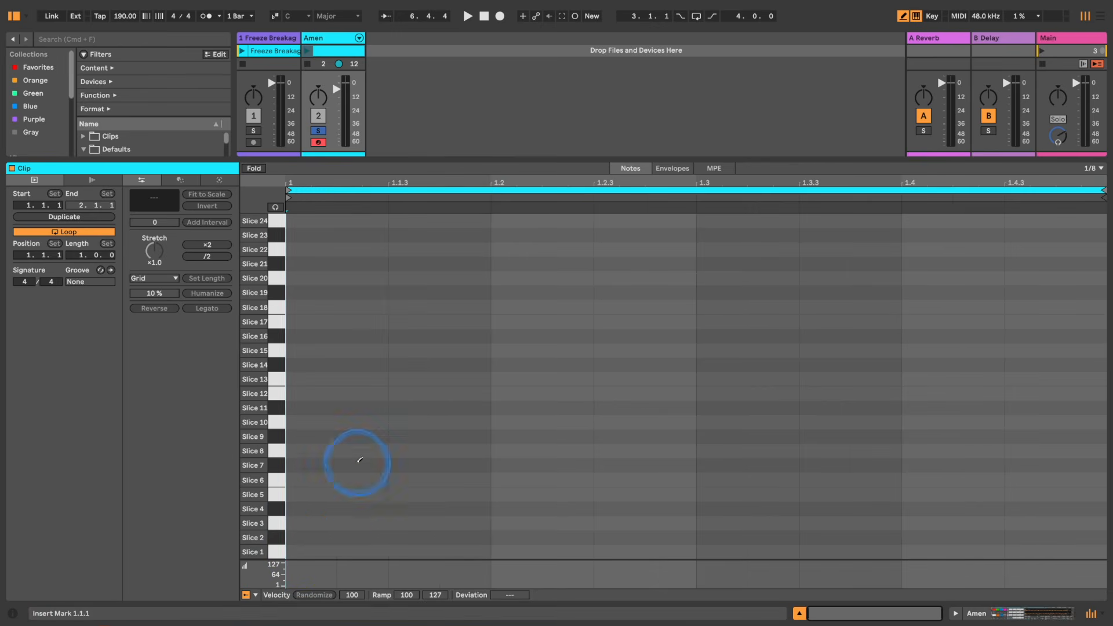
- Draw Slice 1 notes at 1 and 1.3.3 and Slice 3 notes at 1.2 and 1.4, then launch the clip
{"action": "left_click", "coordinate": [345, 551]}
{"action": "left_click", "coordinate": [511, 538]}
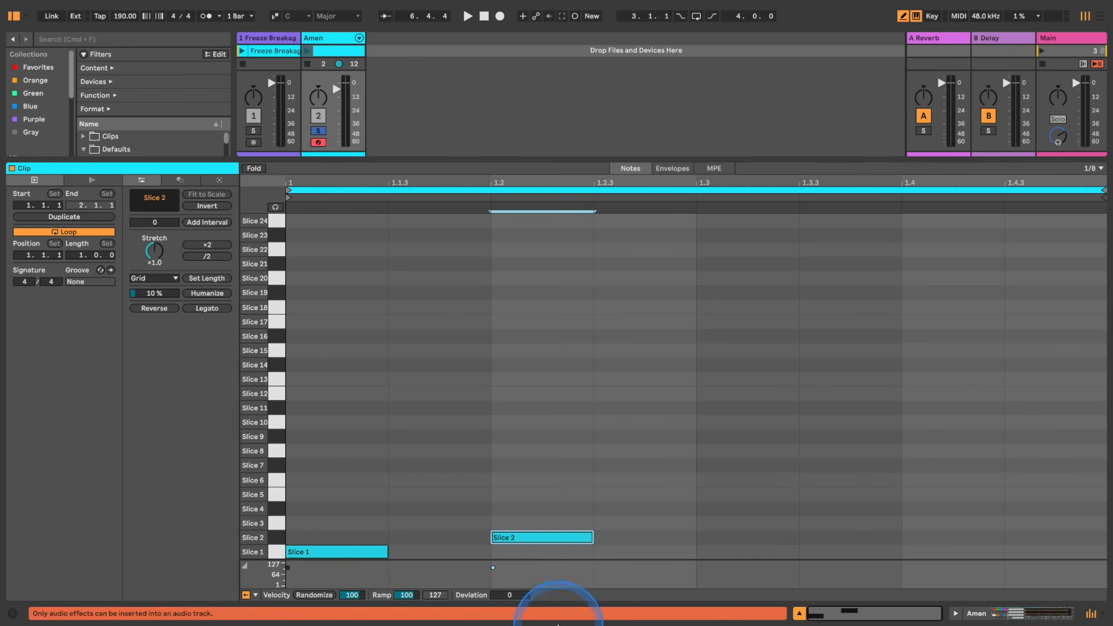
{"action": "left_click_drag", "start_coordinate": [531, 538], "coordinate": [538, 524]}
{"action": "left_click", "coordinate": [842, 551]}
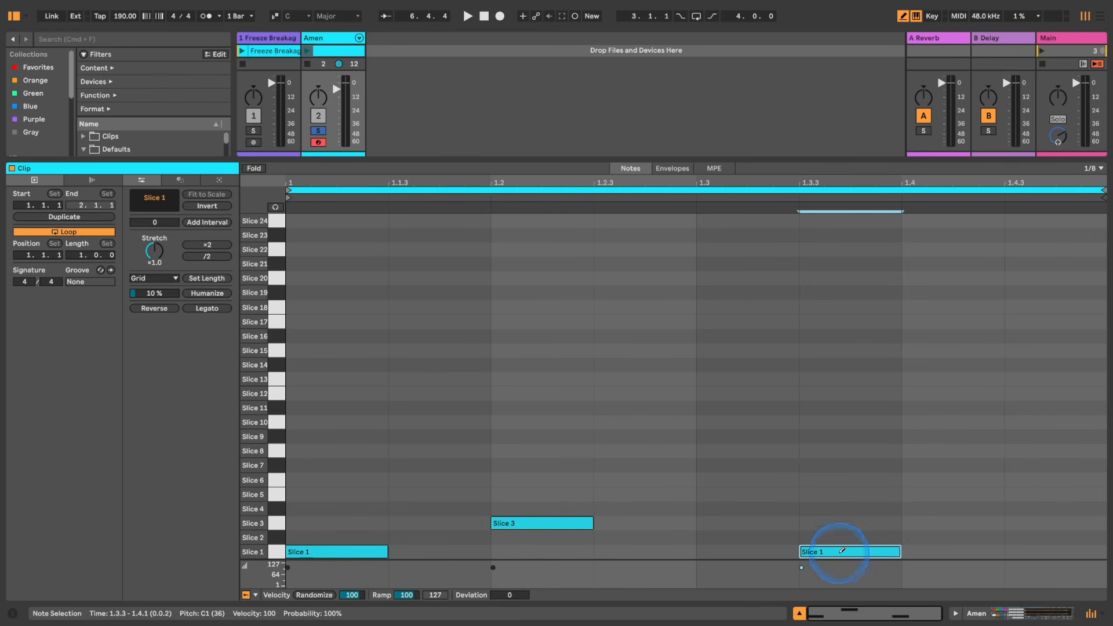
{"action": "left_click", "coordinate": [944, 519]}
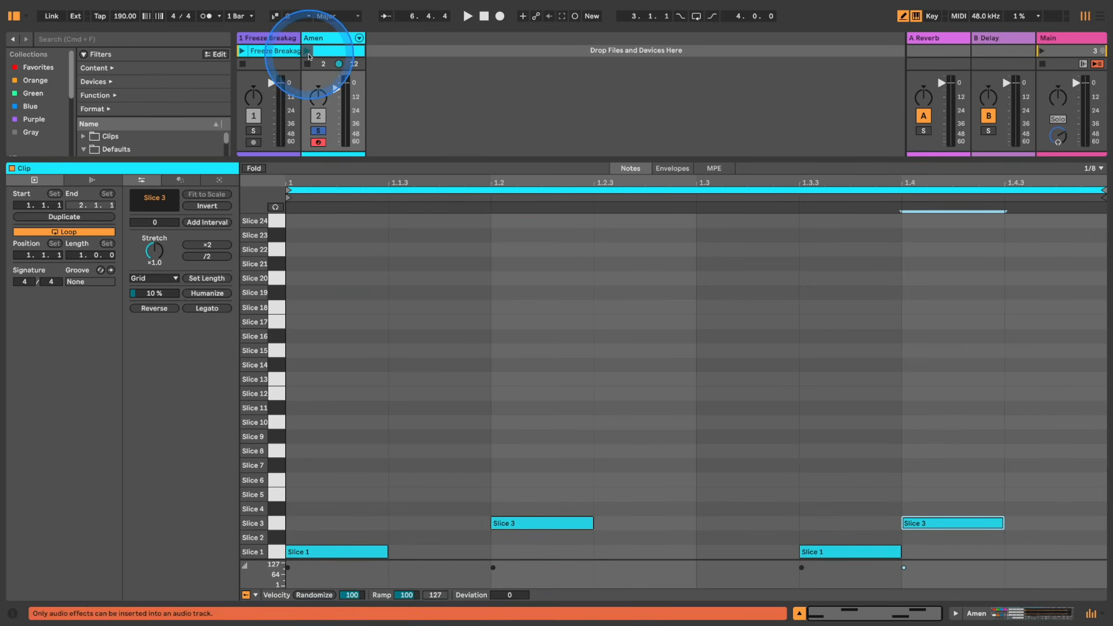
{"action": "left_click", "coordinate": [307, 51]}
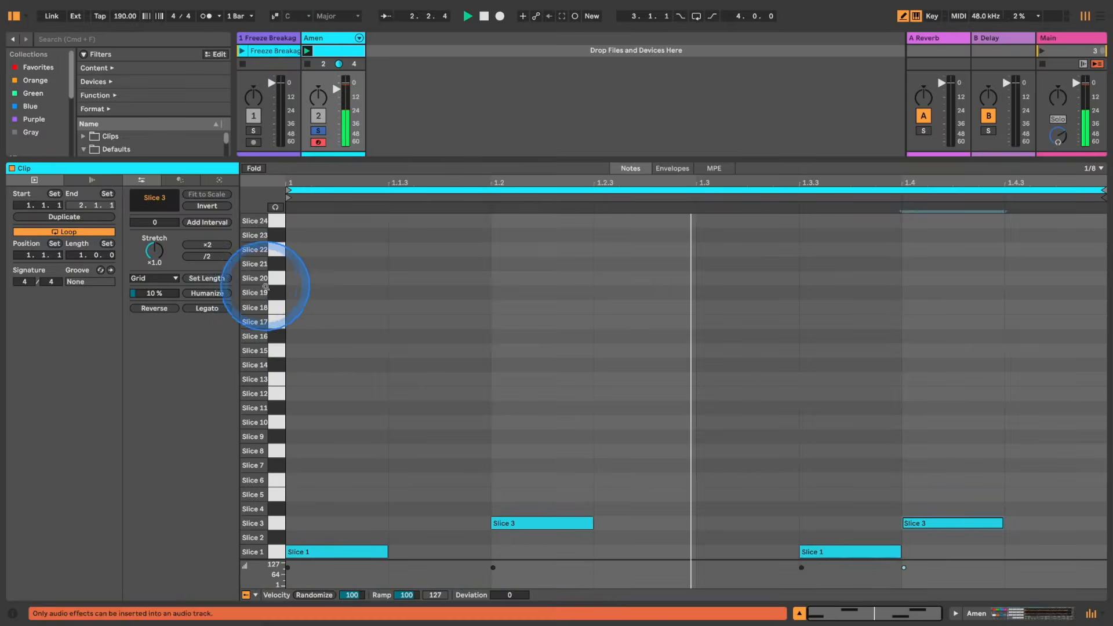
- Add Slice 14 notes at 1.1.3 and 1.3, Slice 10 at 1.2.3 and Slice 16 at 1.4.3, and audition the pattern
{"action": "left_click", "coordinate": [433, 362]}
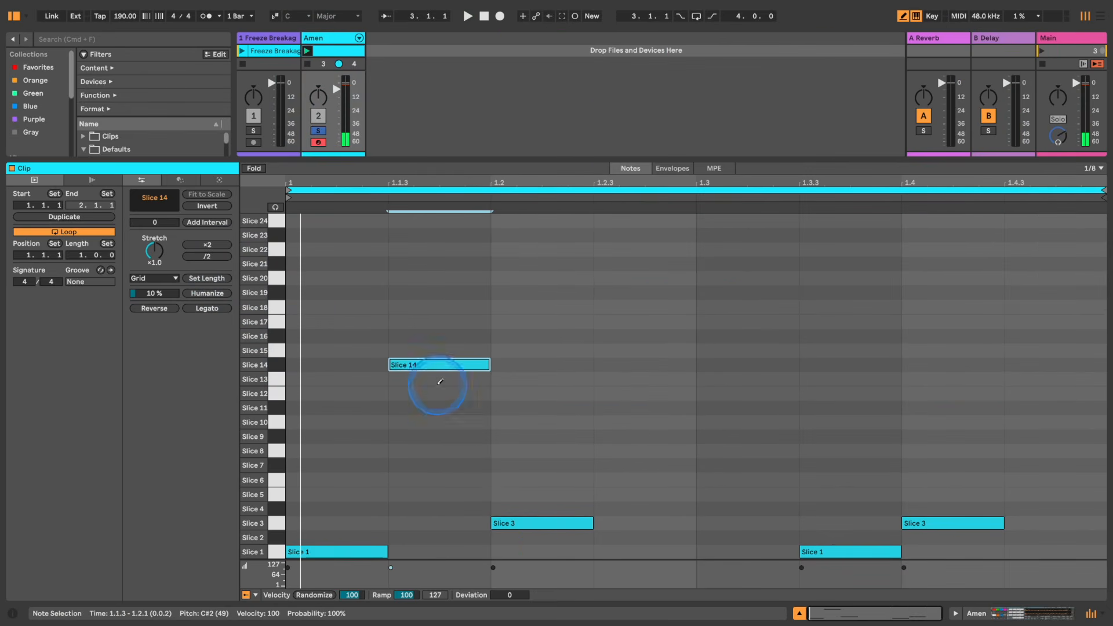
{"action": "left_click", "coordinate": [655, 422]}
{"action": "left_click", "coordinate": [754, 365]}
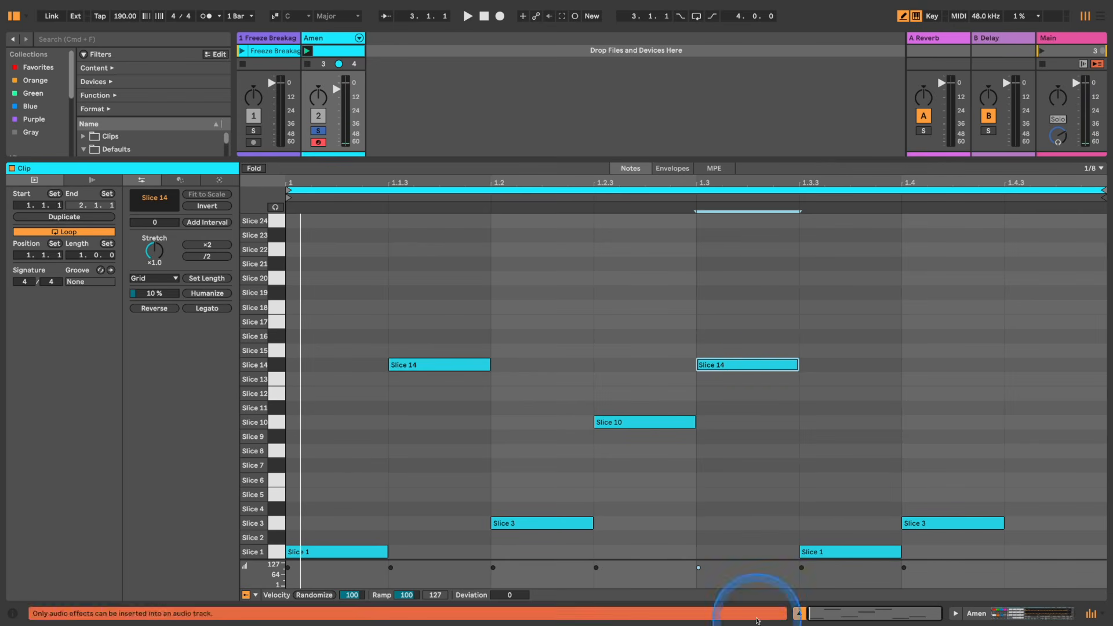
{"action": "left_click", "coordinate": [1012, 336]}
{"action": "key", "text": "space"}
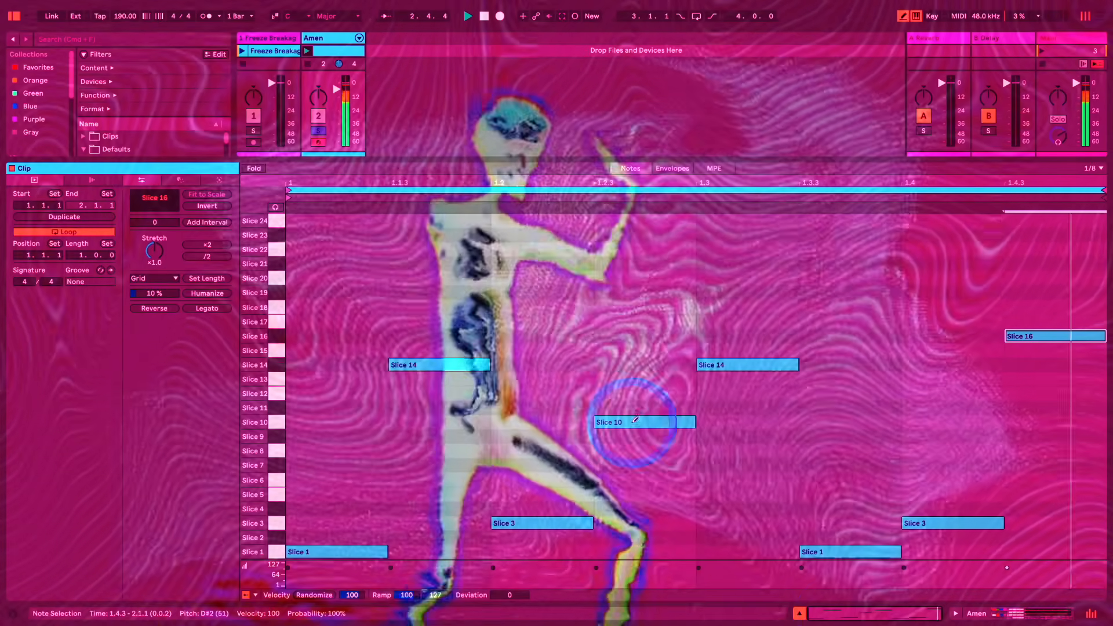
{"action": "key", "text": "space"}
- Replace the note at 1.2.3 with Slice 18 and the one at 1.3 with Slice 12, then stop playback
{"action": "left_click", "coordinate": [636, 422]}
{"action": "left_click", "coordinate": [648, 309]}
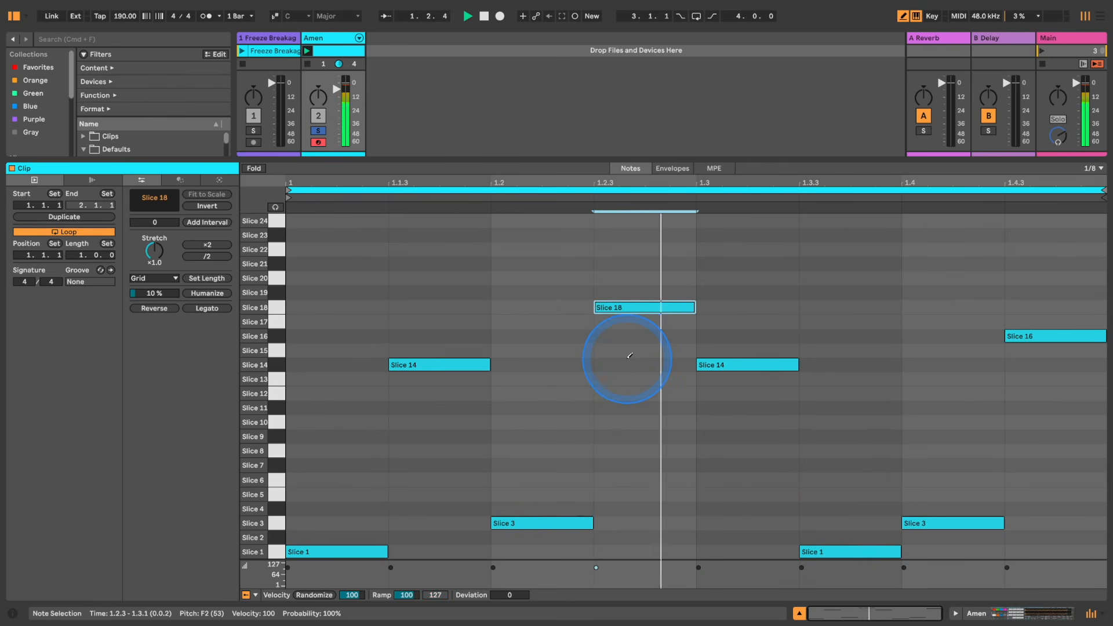
{"action": "left_click", "coordinate": [739, 363]}
{"action": "left_click", "coordinate": [740, 391]}
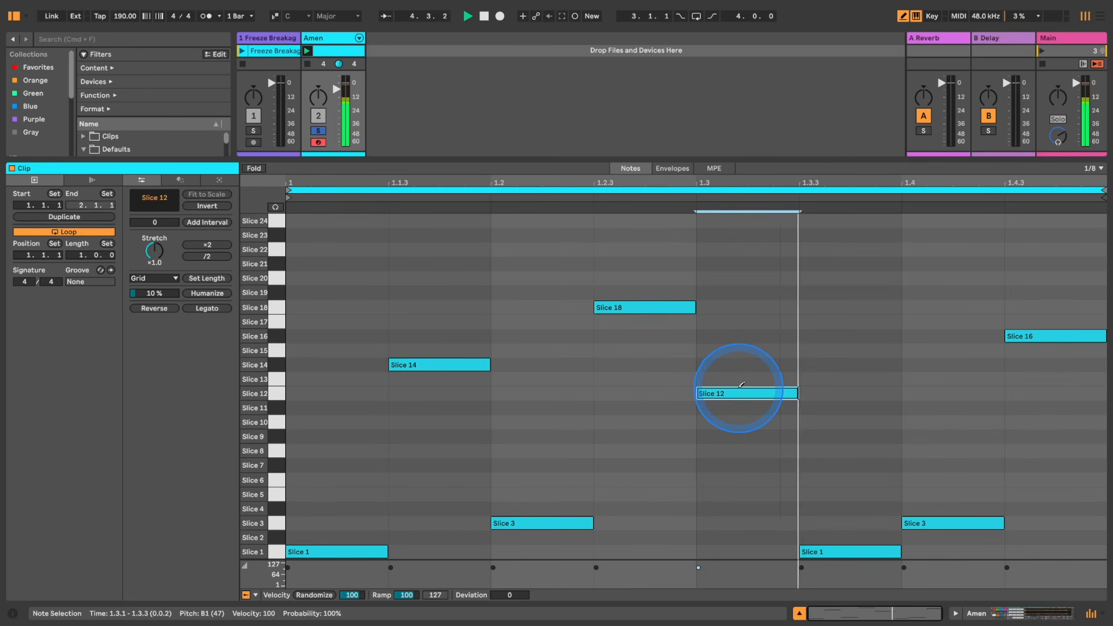
{"action": "key", "text": "space"}
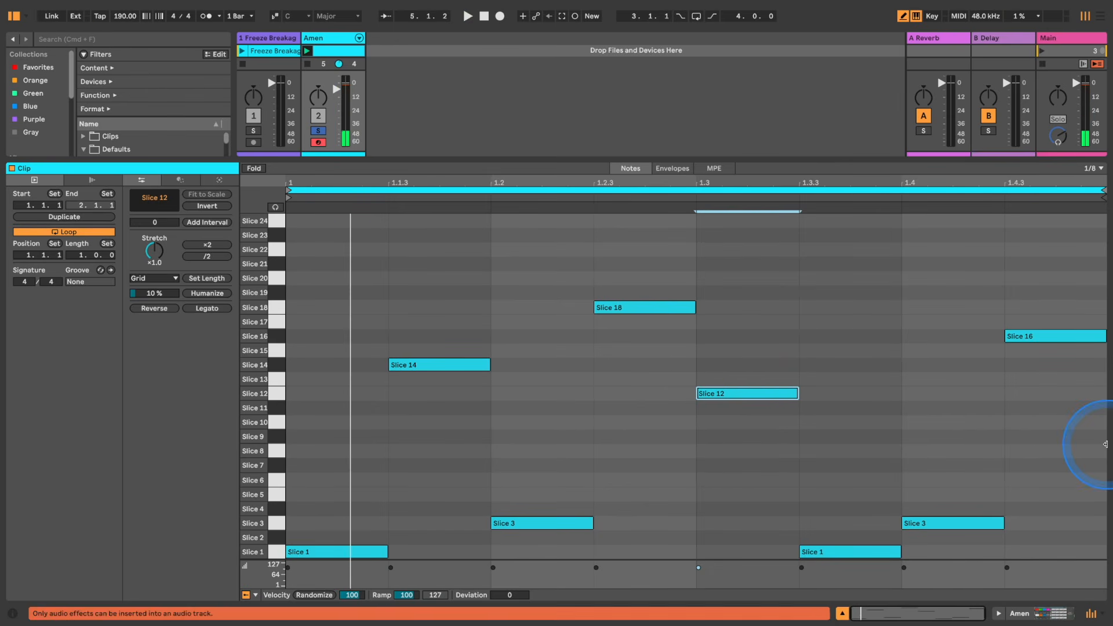
- Chop the Slice 16 note at 1.4.3 into four equal notes
{"action": "left_click", "coordinate": [1044, 335]}
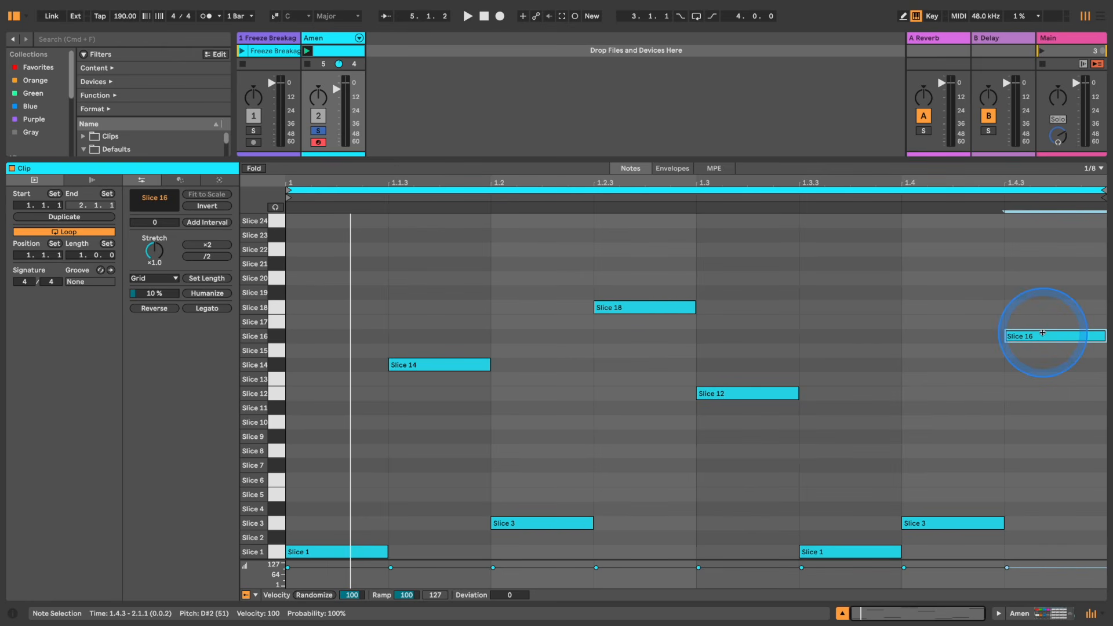
{"action": "right_click", "coordinate": [1035, 377]}
{"action": "left_click", "coordinate": [1086, 366]}
{"action": "left_click", "coordinate": [1043, 400]}
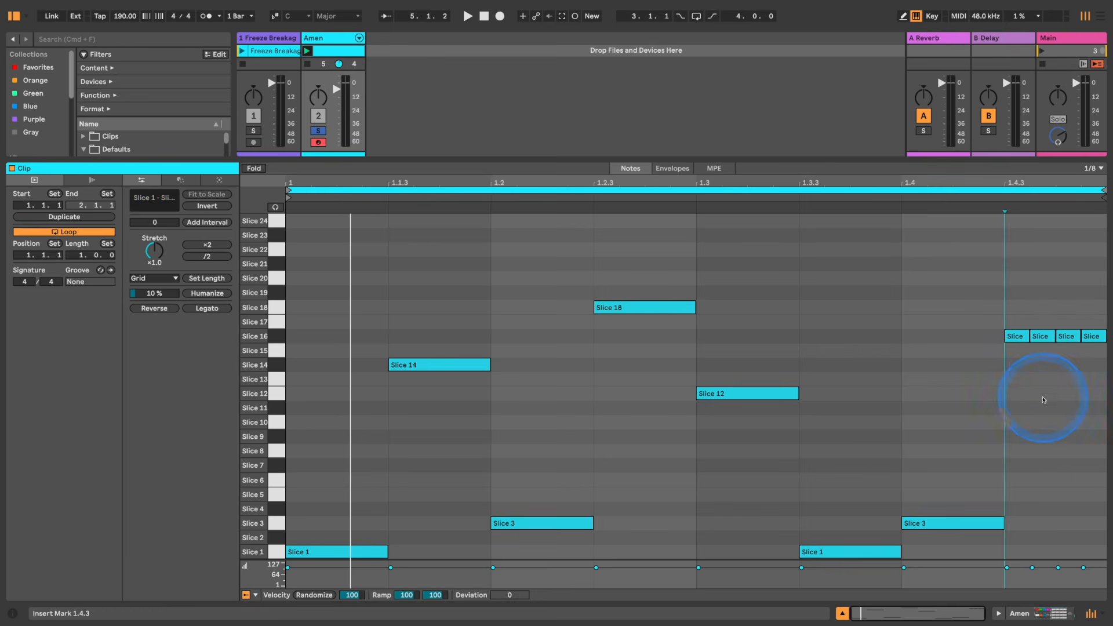
- Set the clip's fixed grid to 1/32 and audition the pattern with the chopped Slice 16 notes
{"action": "right_click", "coordinate": [1044, 400]}
{"action": "left_click", "coordinate": [982, 543]}
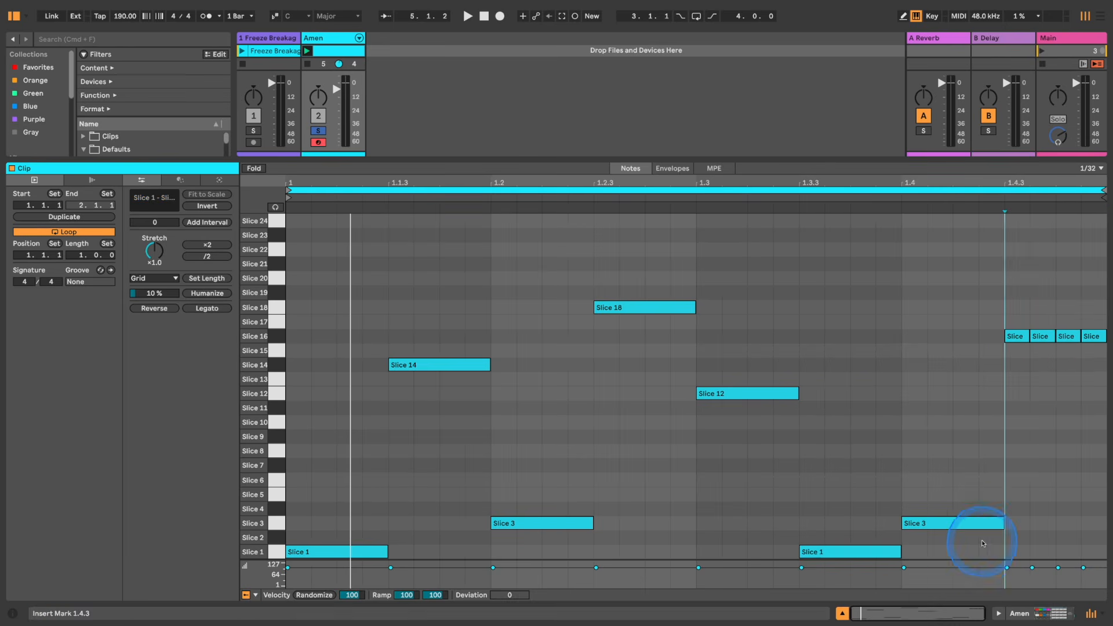
{"action": "right_click", "coordinate": [1013, 407]}
{"action": "left_click", "coordinate": [1053, 410]}
{"action": "key", "text": "space"}
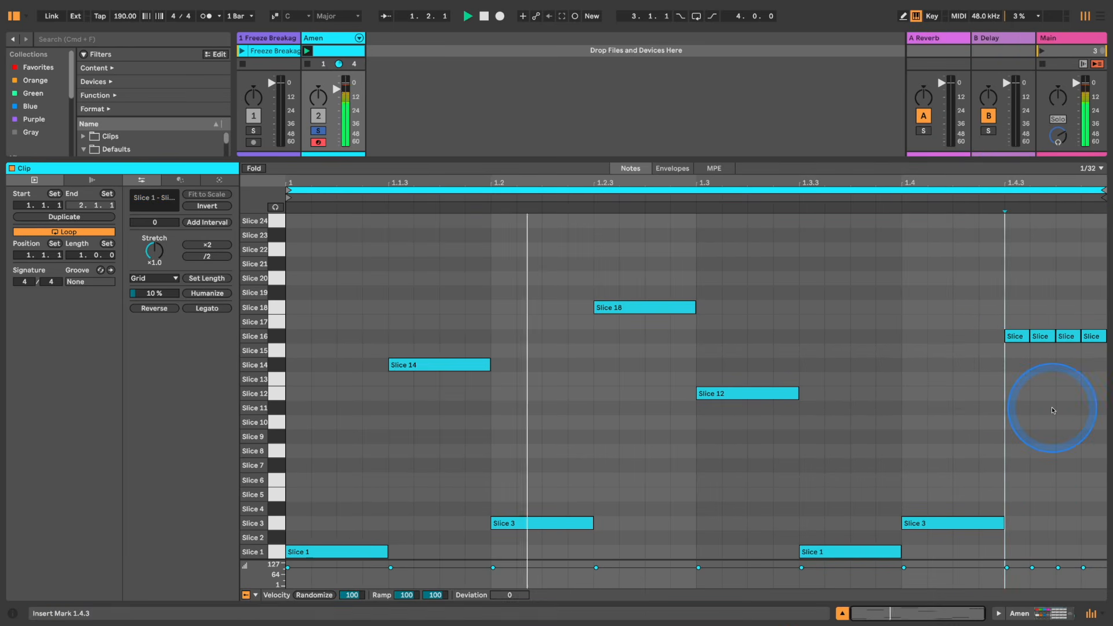
{"action": "key", "text": "space"}
- Draw a rising velocity ramp from 17 to 88 across the four Slice 16 notes and play the clip
{"action": "left_click_drag", "start_coordinate": [1010, 317], "coordinate": [1112, 362]}
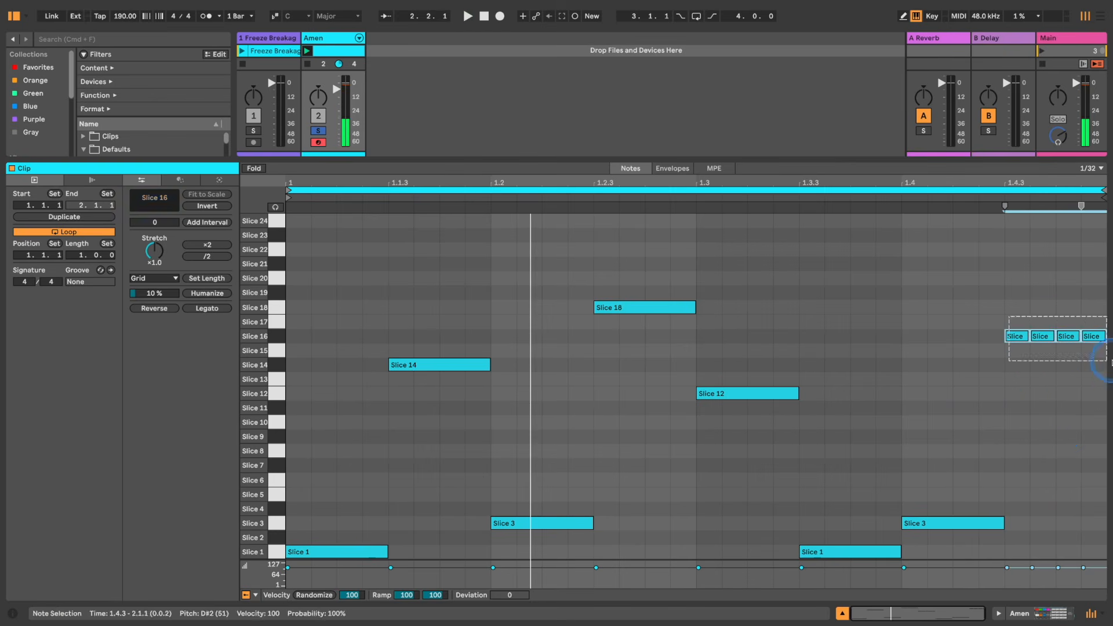
{"action": "key", "text": "b"}
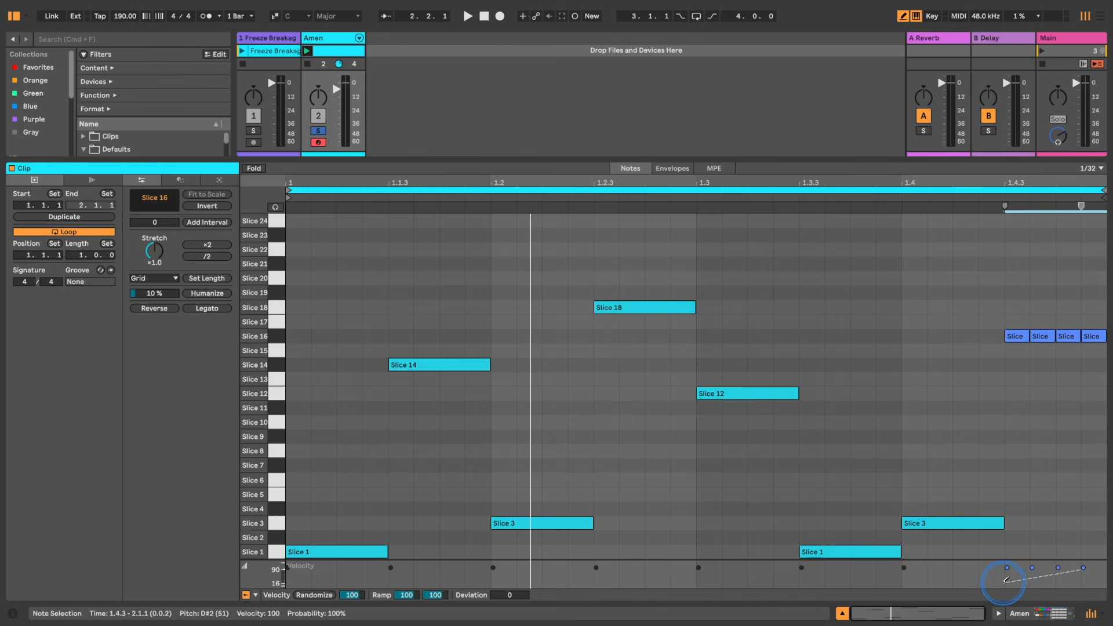
{"action": "left_click_drag", "start_coordinate": [1006, 580], "coordinate": [1006, 582]}
{"action": "key", "text": "space"}
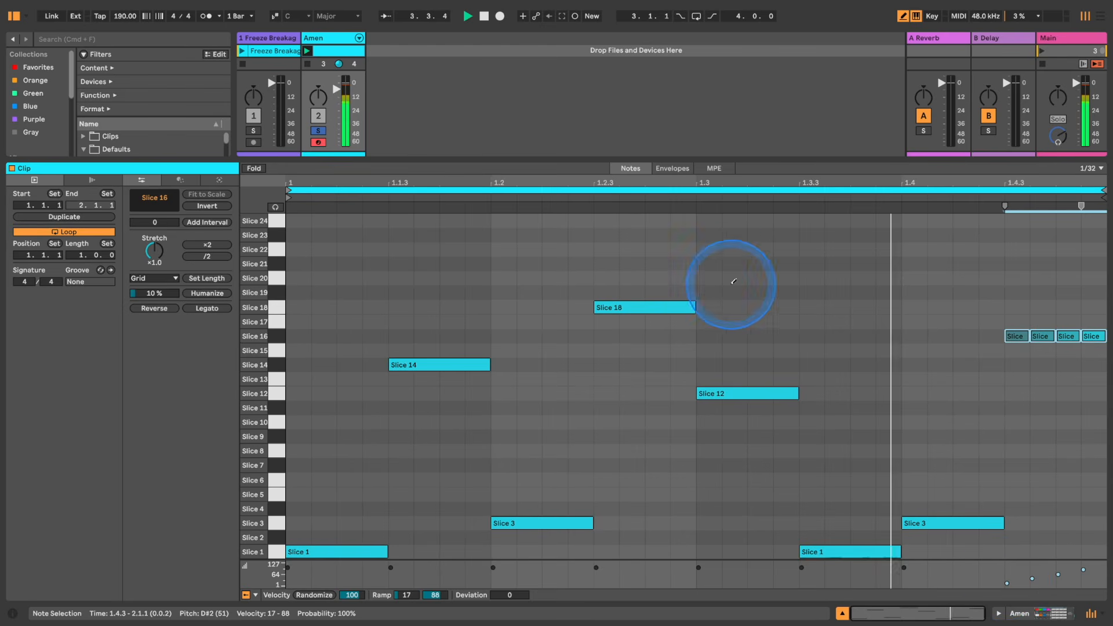
- Show the clip's envelopes and select the Transpose macro of the Amen rack for automation
{"action": "left_click", "coordinate": [672, 168]}
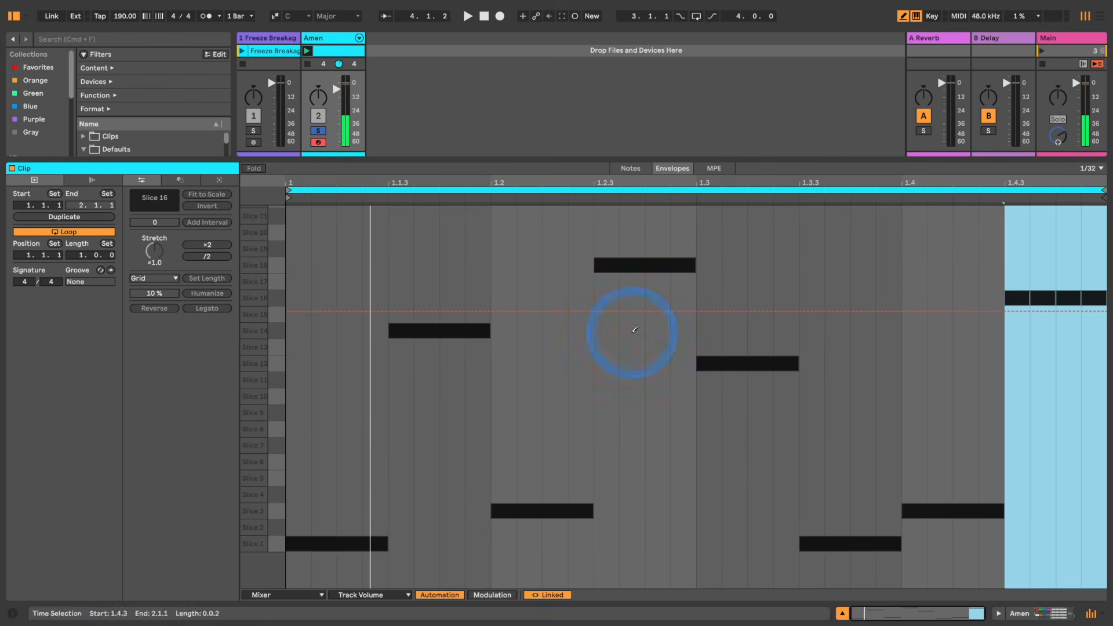
{"action": "left_click", "coordinate": [284, 596]}
{"action": "left_click", "coordinate": [305, 99]}
{"action": "left_click", "coordinate": [422, 545]}
{"action": "left_click", "coordinate": [361, 595]}
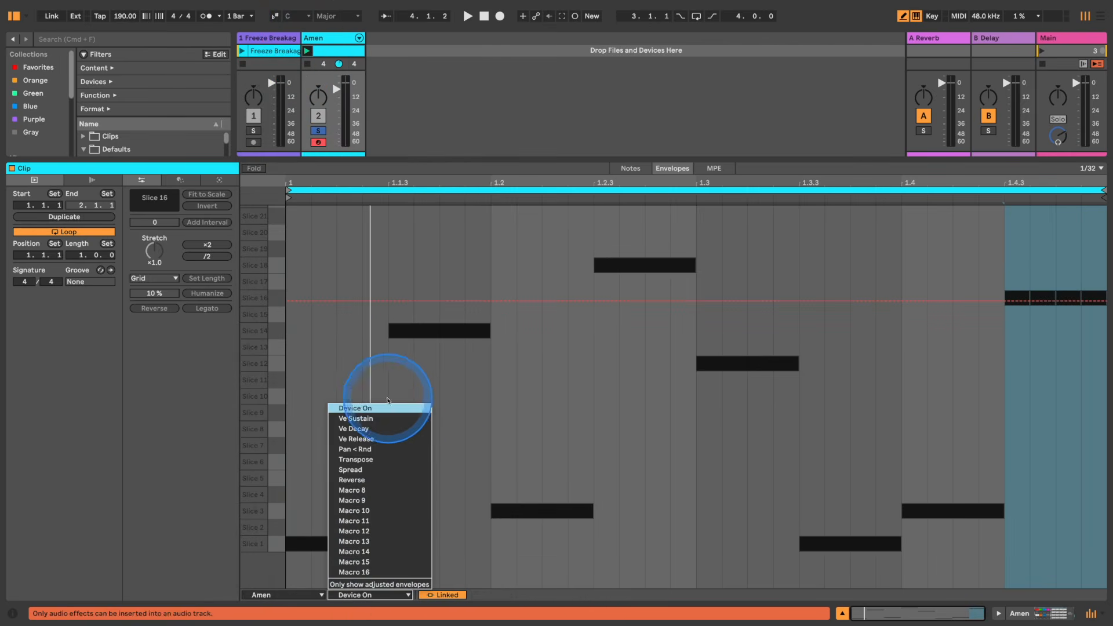
{"action": "left_click", "coordinate": [356, 460]}
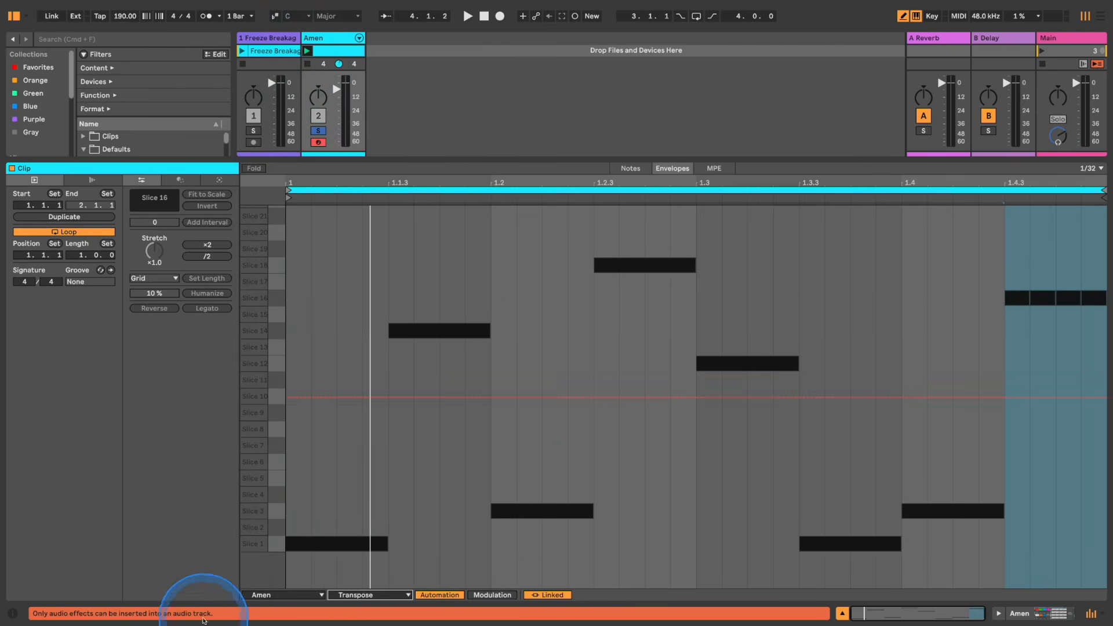
- Draw a rising stepped Transpose automation over the four chopped notes from 1.4.3 and audition it
{"action": "left_click", "coordinate": [1023, 394]}
{"action": "left_click", "coordinate": [1019, 383]}
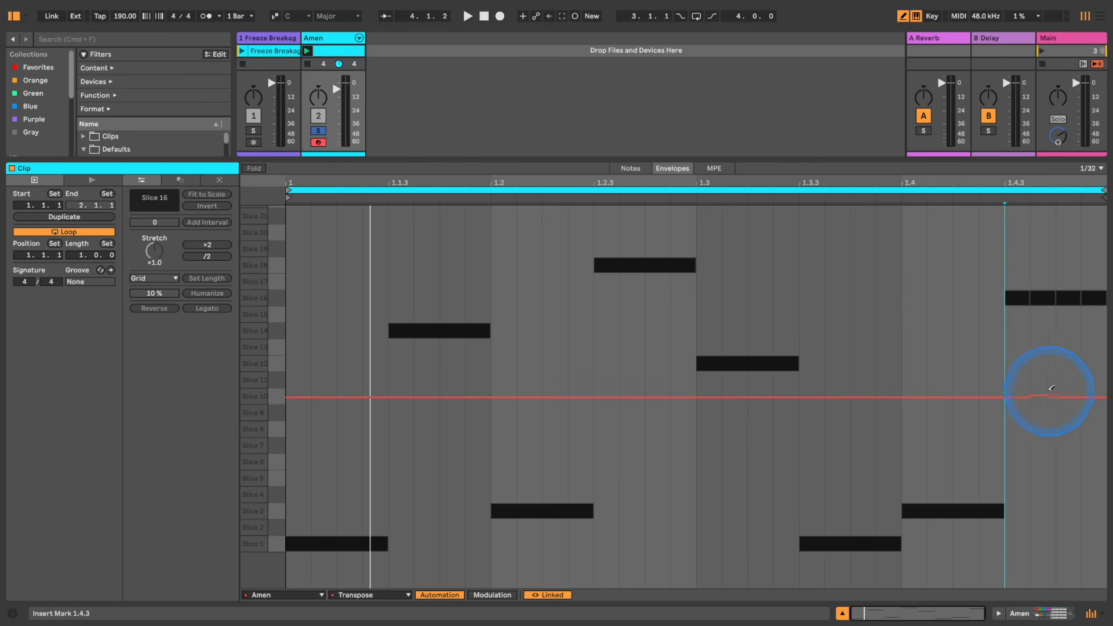
{"action": "key", "text": "space"}
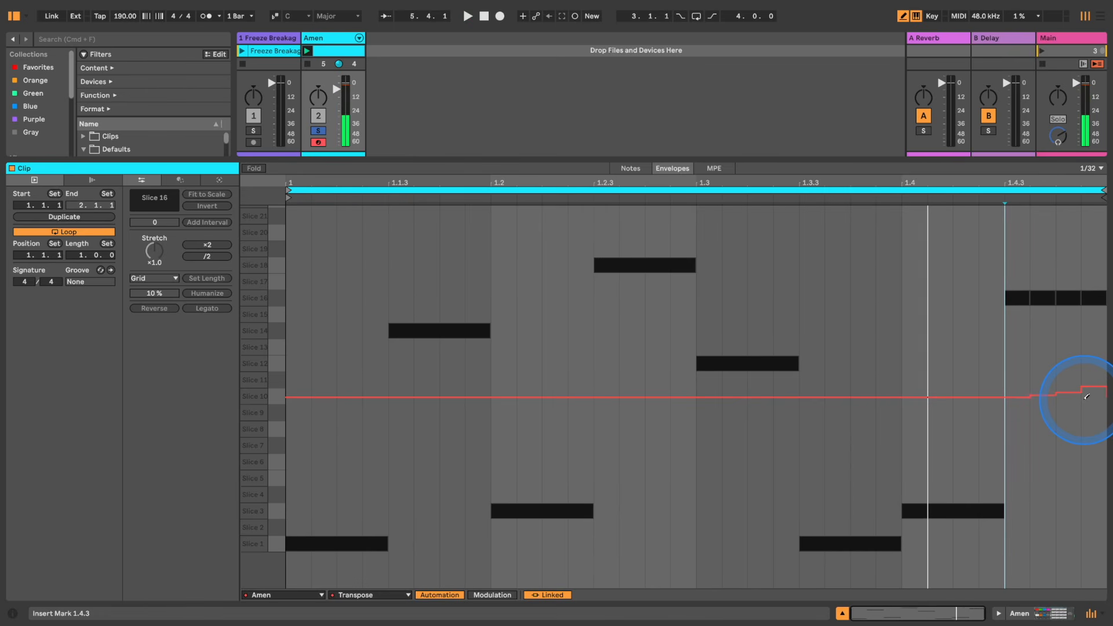
- Return to the notes, cut off the last 1/32 of the Slice 18 note, chop it into four and audition it
{"action": "left_click", "coordinate": [630, 168]}
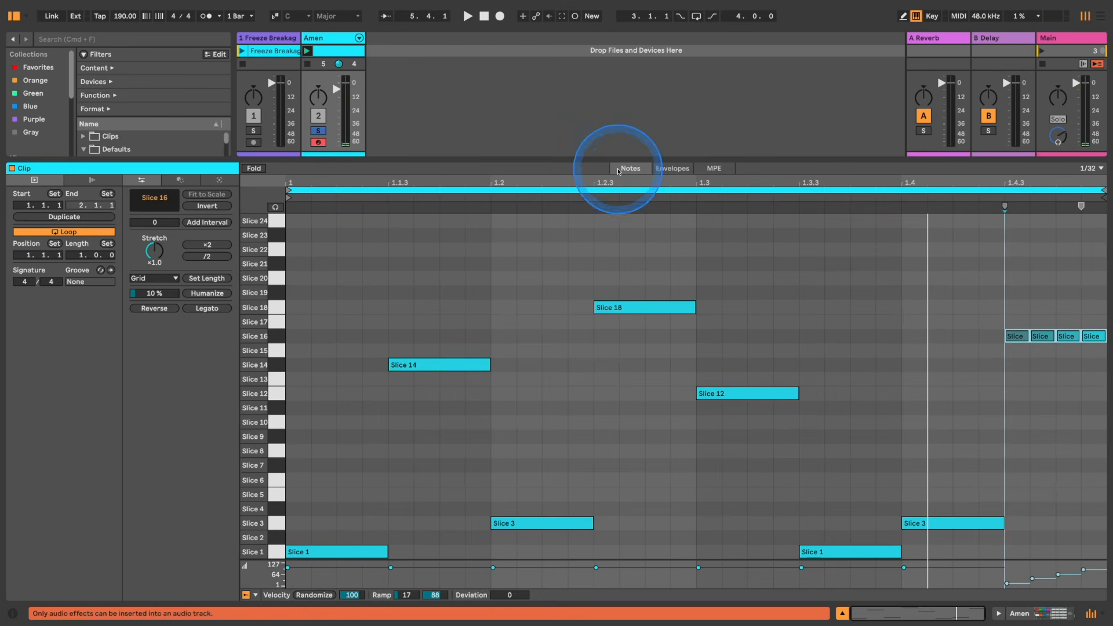
{"action": "left_click", "coordinate": [694, 311]}
{"action": "left_click_drag", "start_coordinate": [694, 308], "coordinate": [667, 310]}
{"action": "double_click", "coordinate": [684, 311]}
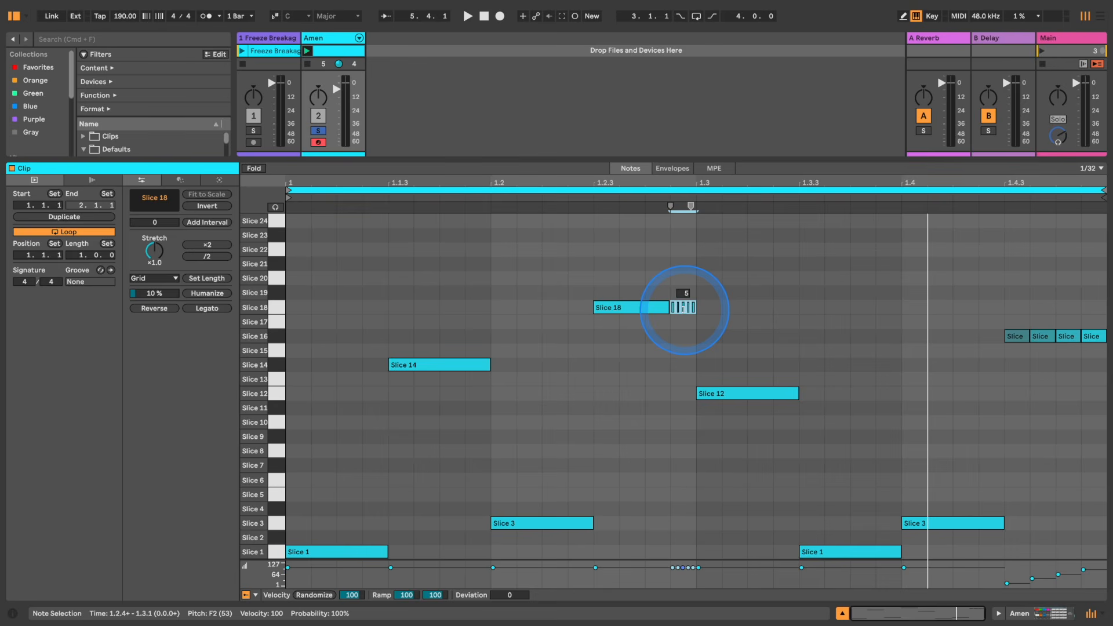
{"action": "key", "text": "space"}
{"action": "key", "text": "space"}
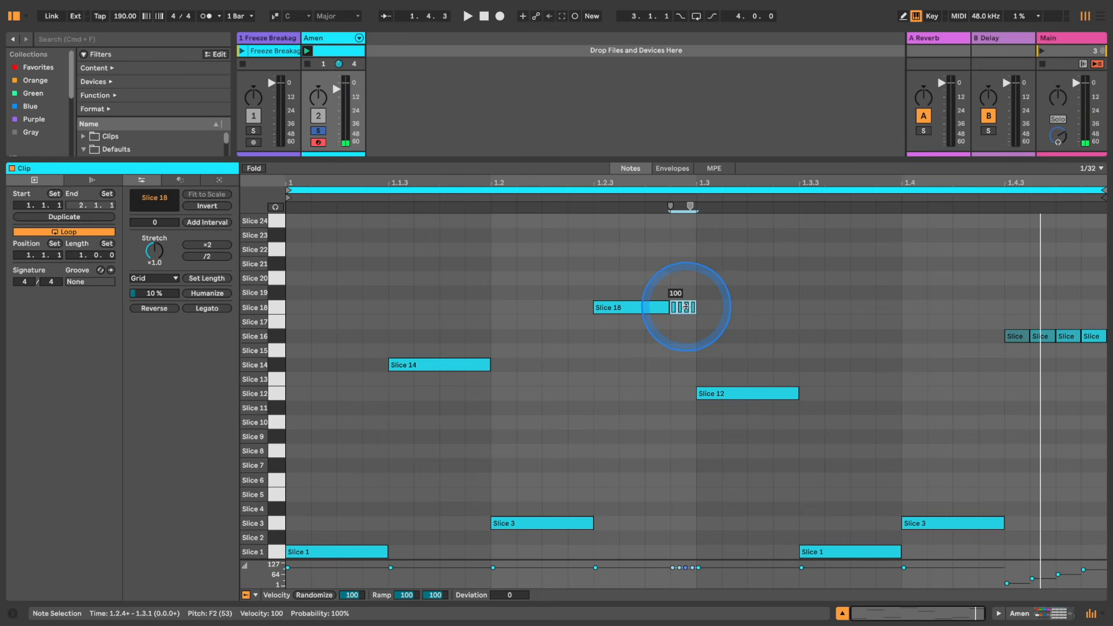
- Paste the four tiny chopped notes one 1/32 after 1.3.3, on the Slice 16 row
{"action": "left_click", "coordinate": [826, 389]}
{"action": "key", "text": "b"}
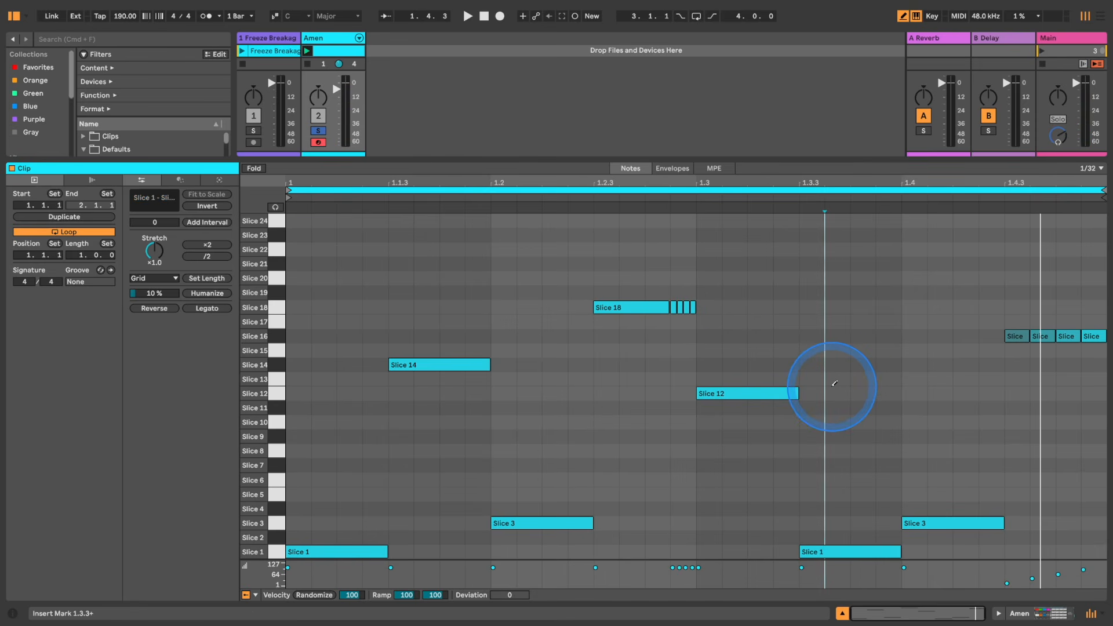
{"action": "key", "text": "b"}
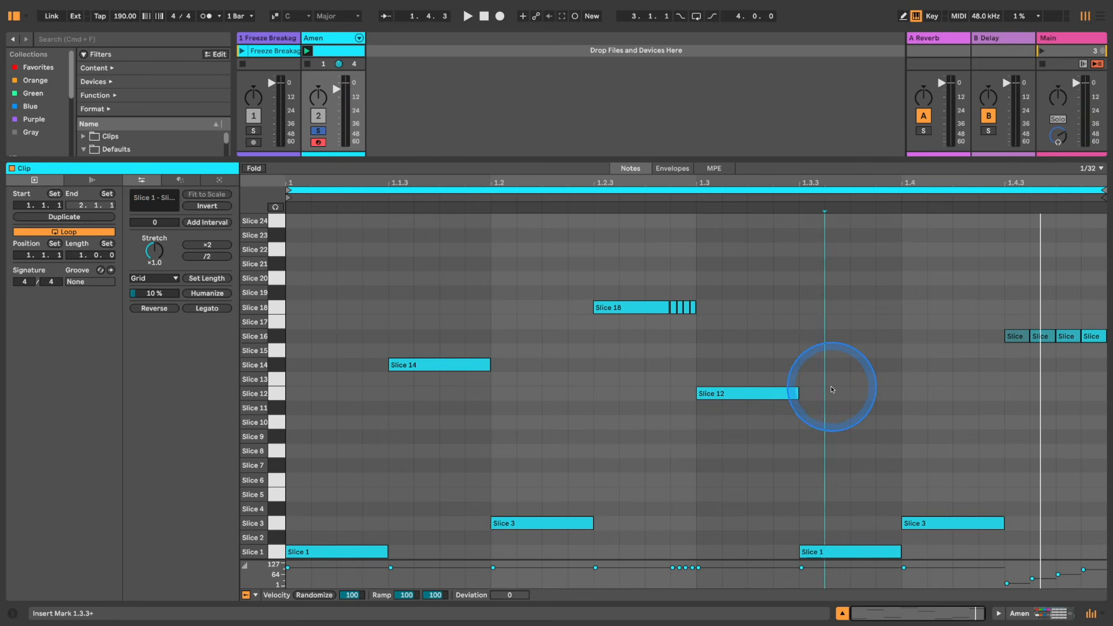
{"action": "key", "text": "super+v"}
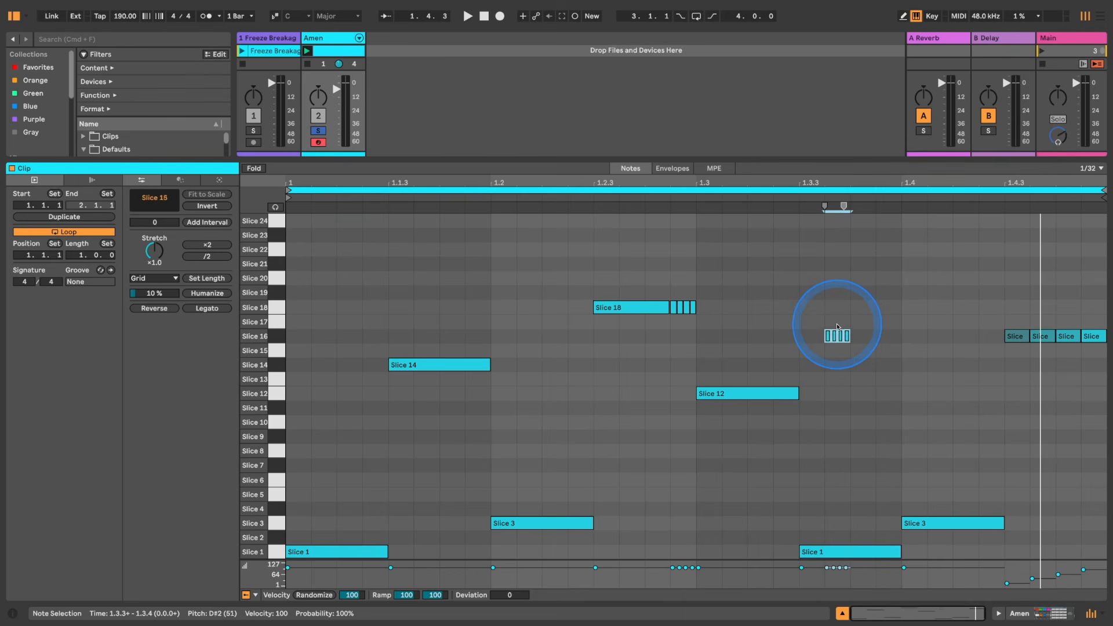
- Move the four pasted tiny notes down to the Slice 15 row, audition them and delete them
{"action": "key", "text": "Down"}
{"action": "key", "text": "space"}
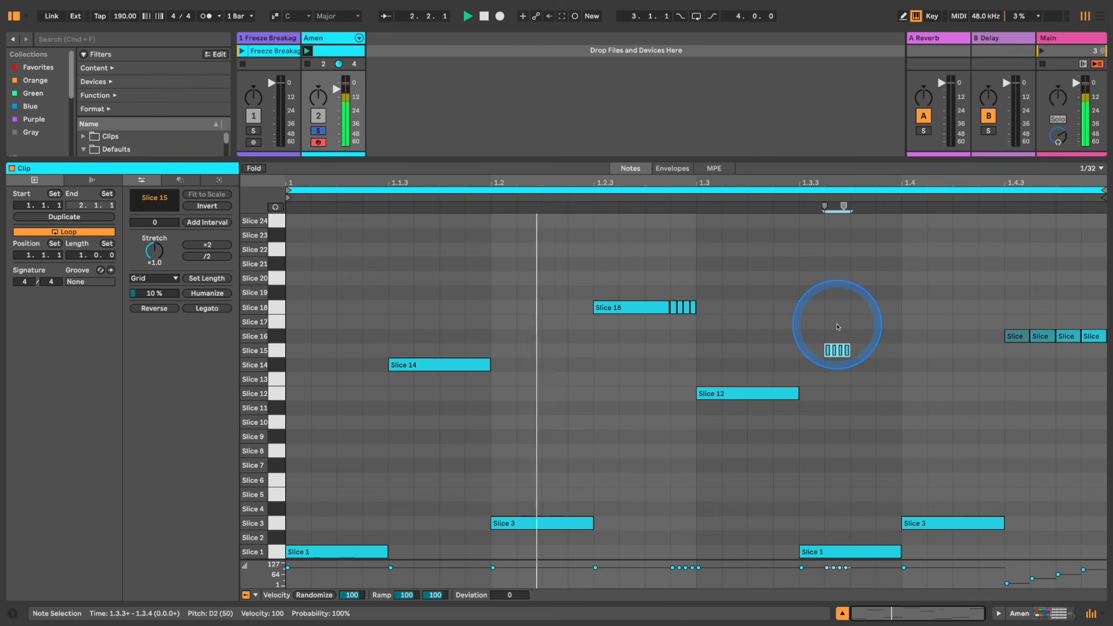
{"action": "key", "text": "BackSpace"}
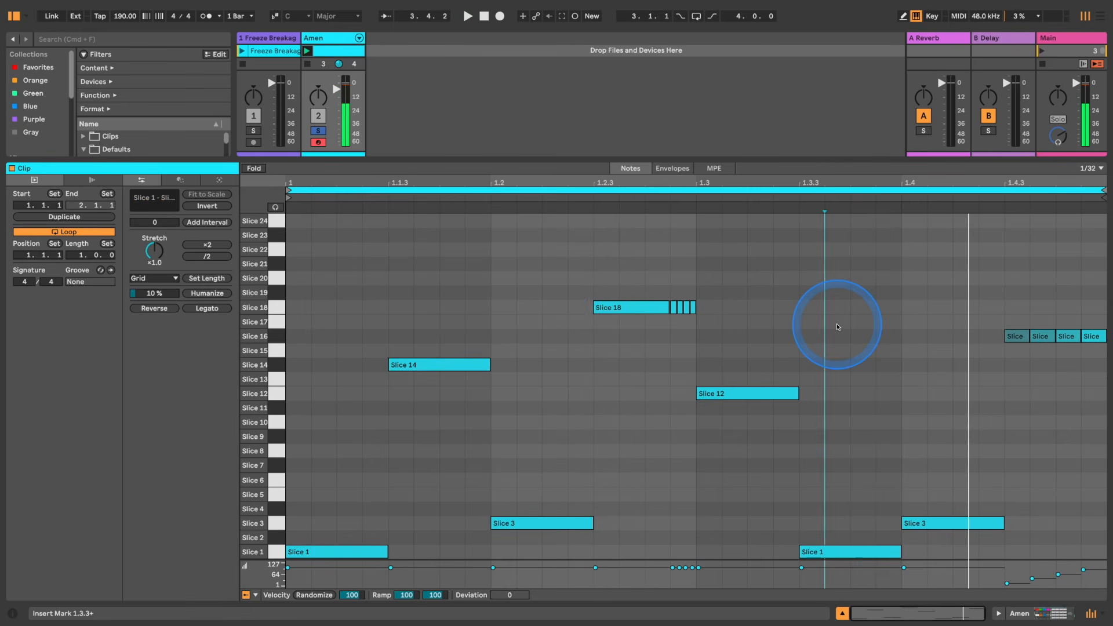
- Duplicate the four tiny notes on the Slice 18 row repeatedly until the roll reaches one 1/32 past 1.3.3
{"action": "left_click", "coordinate": [677, 309]}
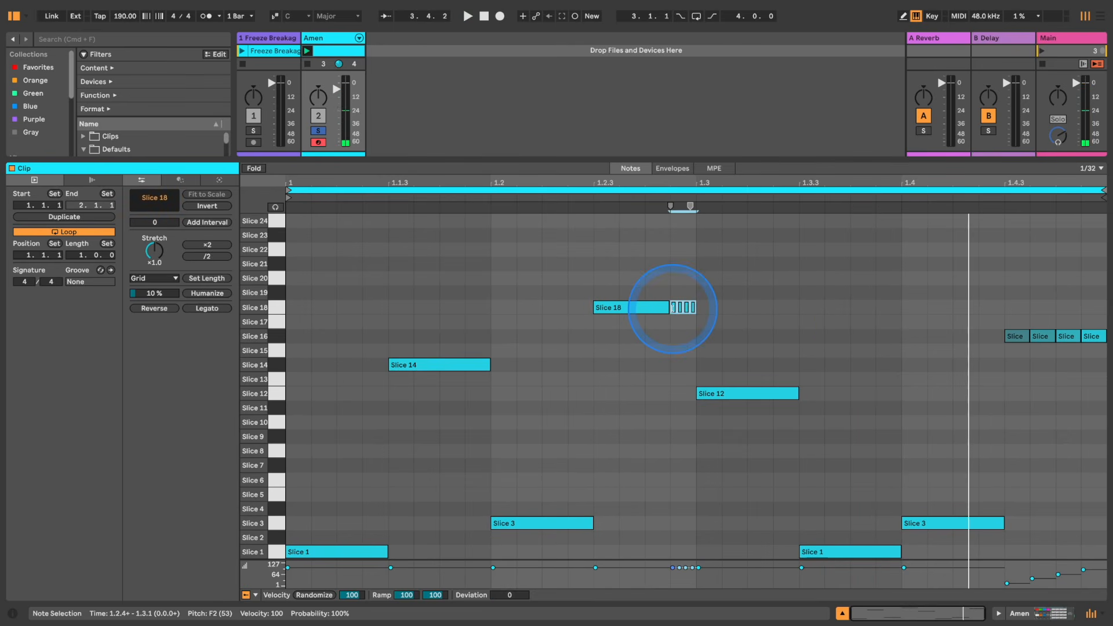
{"action": "key", "text": "super+d"}
{"action": "key", "text": "super+d"}
- Draw a falling velocity ramp from 100 to 46 over the whole Slice 18 roll and audition it
{"action": "mouse_move", "coordinate": [822, 280]}
{"action": "left_mouse_down"}
{"action": "mouse_move", "coordinate": [813, 314]}
{"action": "mouse_move", "coordinate": [642, 336]}
{"action": "mouse_move", "coordinate": [671, 337]}
{"action": "left_mouse_up"}
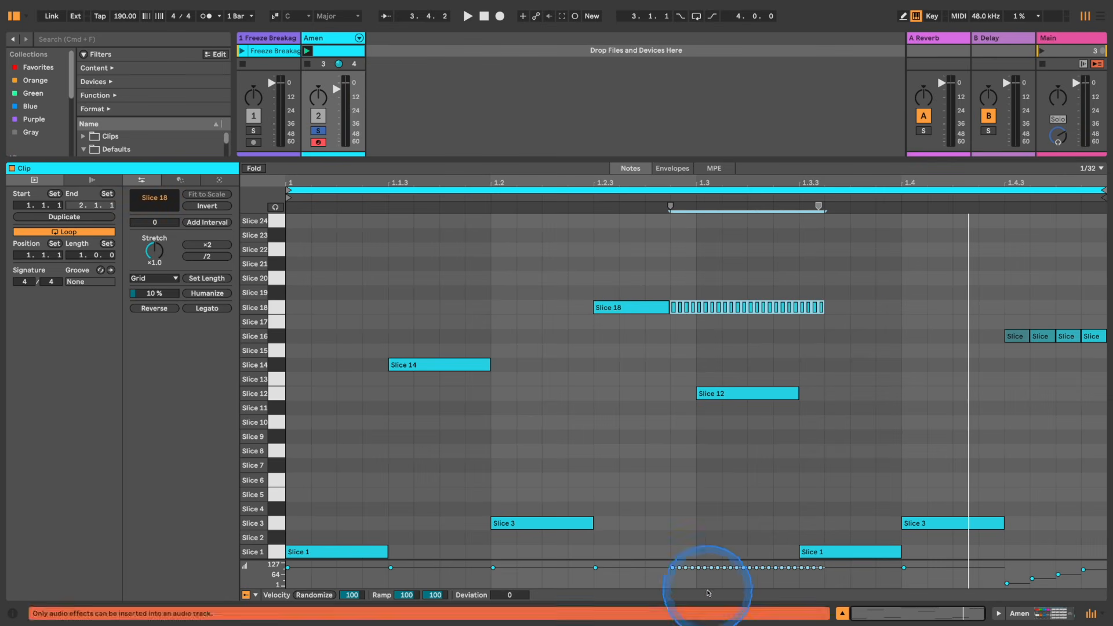
{"action": "key", "text": "b"}
{"action": "left_click_drag", "start_coordinate": [673, 566], "coordinate": [821, 576]}
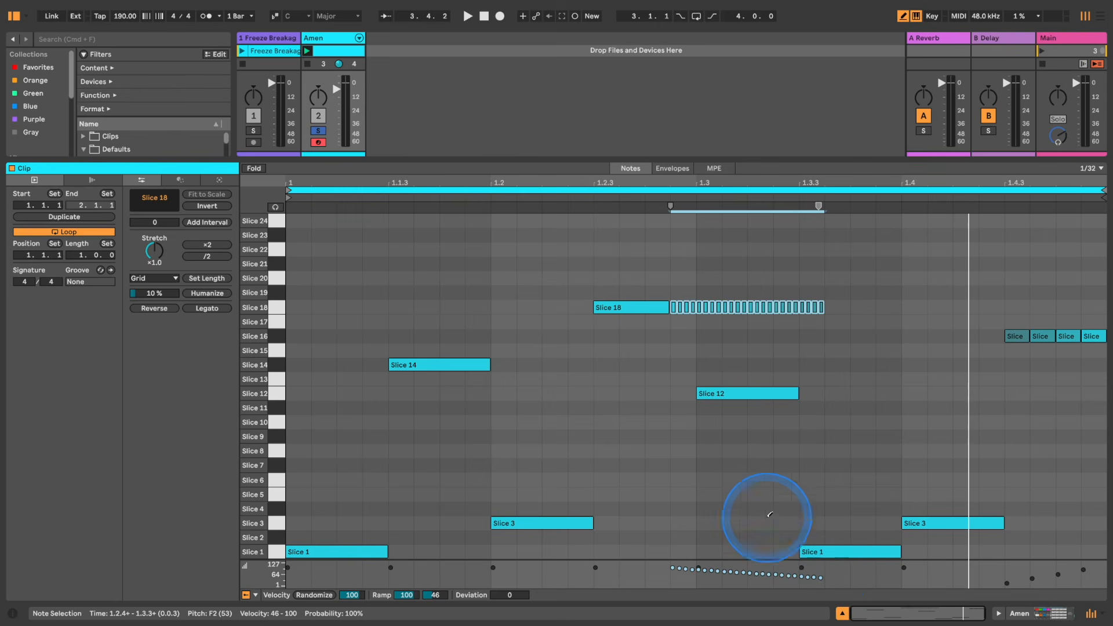
{"action": "key", "text": "space"}
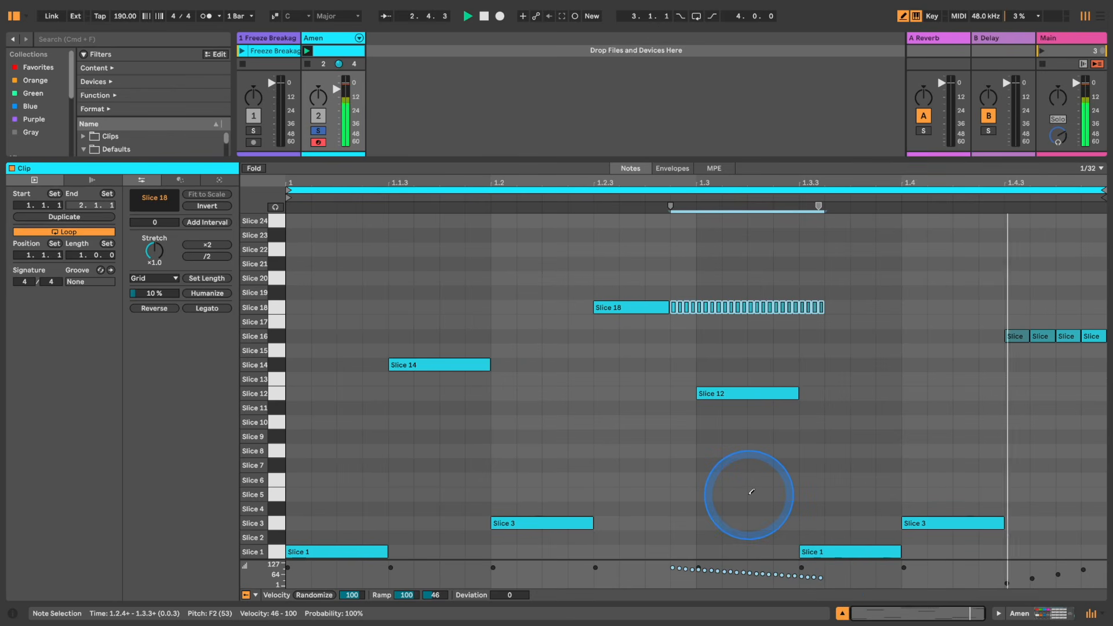
{"action": "key", "text": "space"}
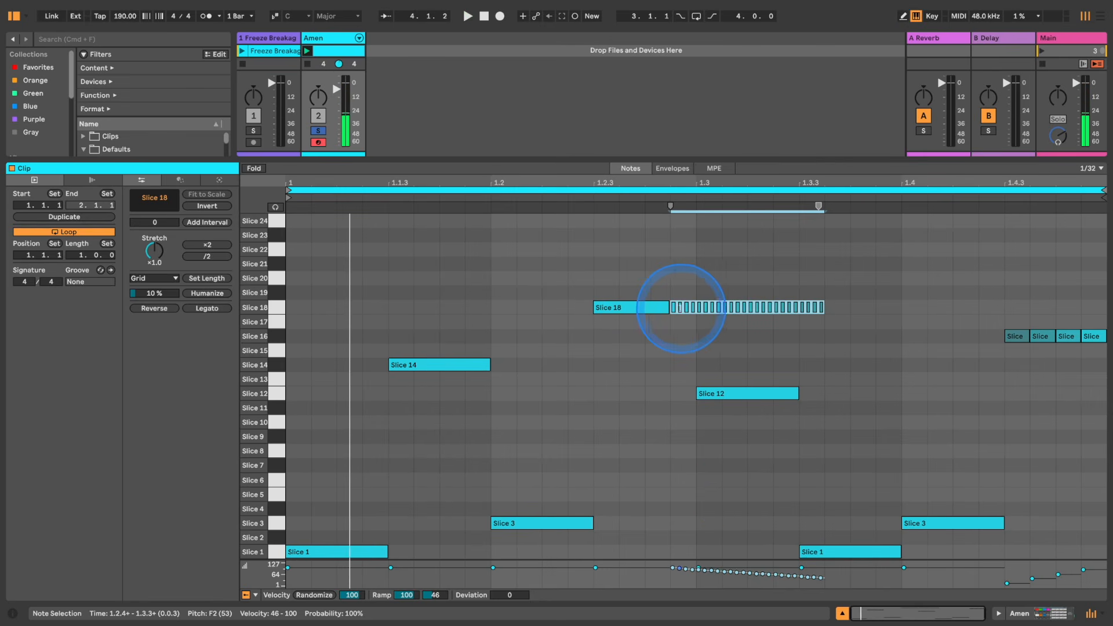
- Move the Slice 18 roll so it starts at 1.4, then audition the loop
{"action": "left_click_drag", "start_coordinate": [674, 309], "coordinate": [870, 319]}
{"action": "key", "text": "space"}
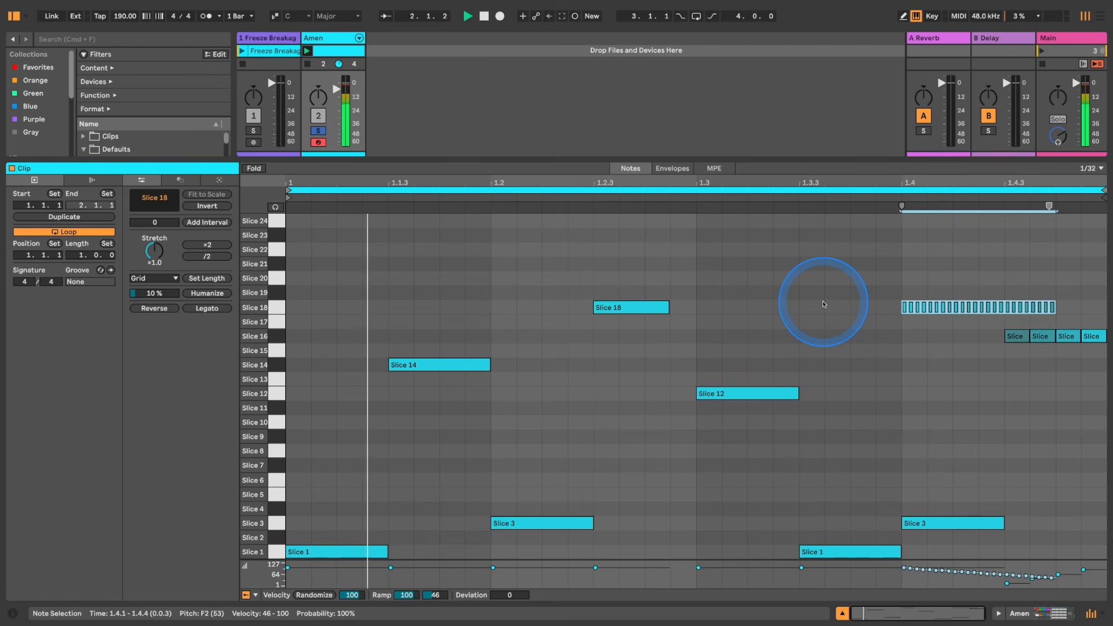
{"action": "key", "text": "space"}
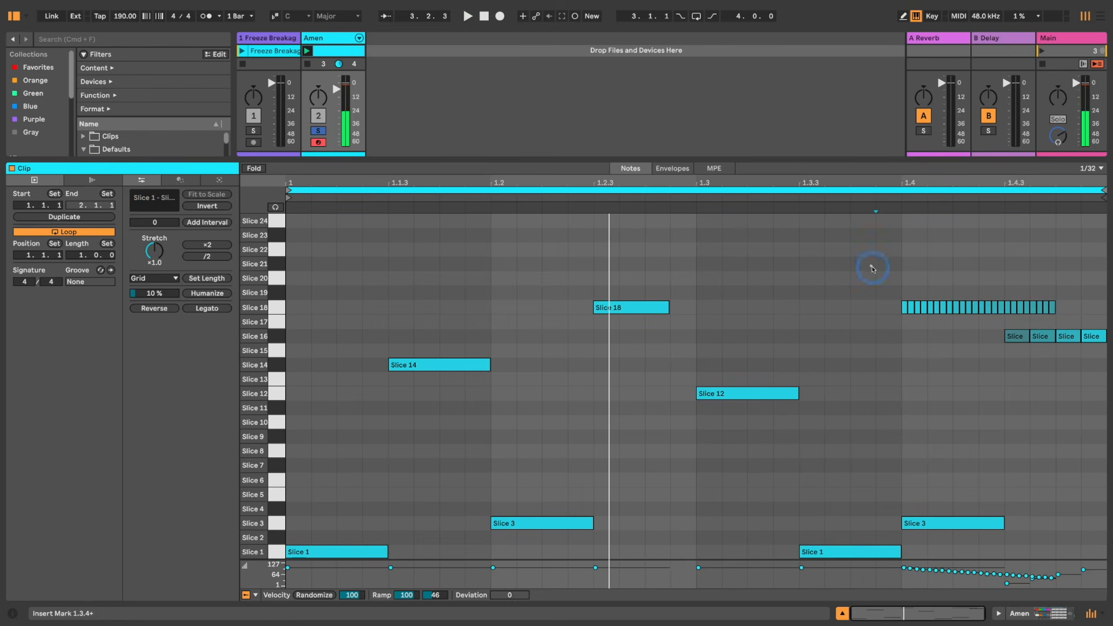
- Show the Chance lane and group the tiny roll notes at 1.4 as a Play All group
{"action": "left_click_drag", "start_coordinate": [870, 265], "coordinate": [1077, 305]}
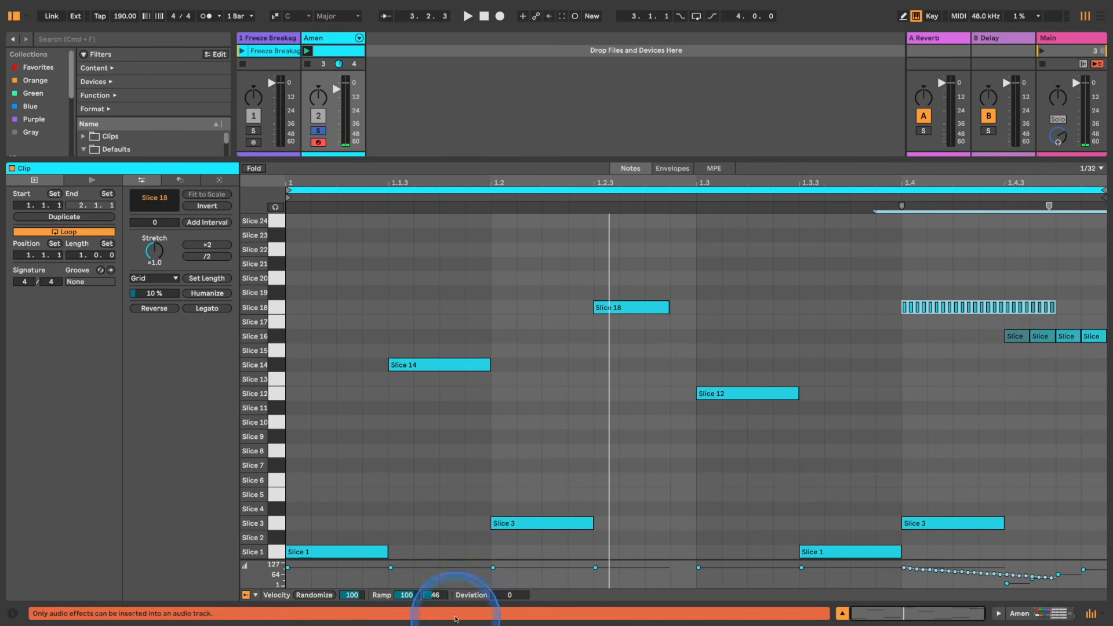
{"action": "left_click", "coordinate": [257, 596]}
{"action": "left_click", "coordinate": [268, 596]}
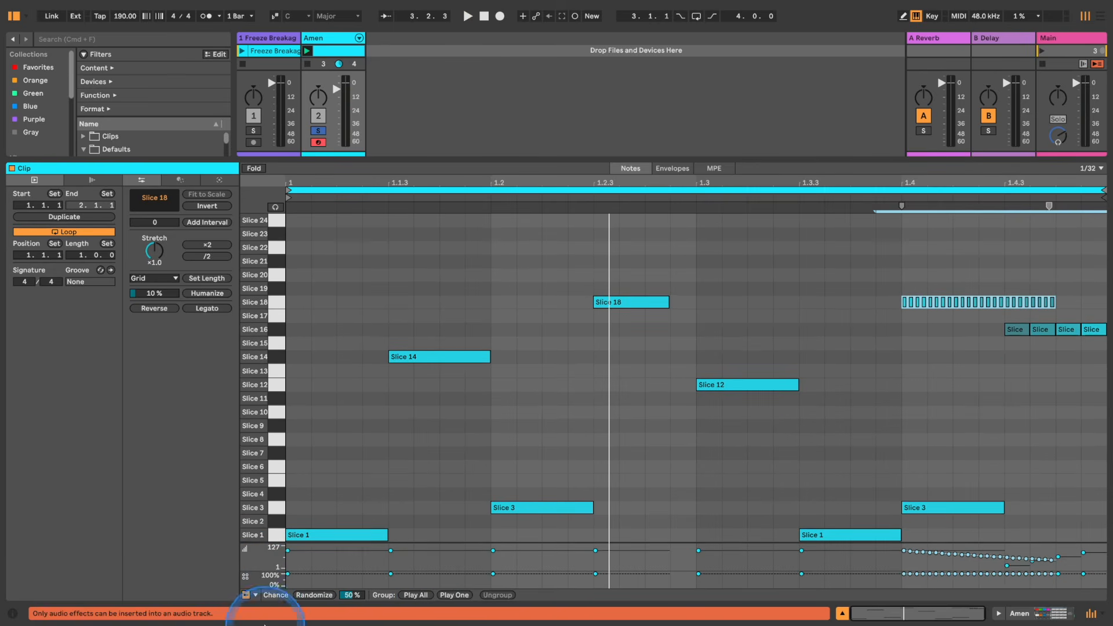
{"action": "left_click", "coordinate": [416, 595]}
{"action": "left_click", "coordinate": [1094, 573]}
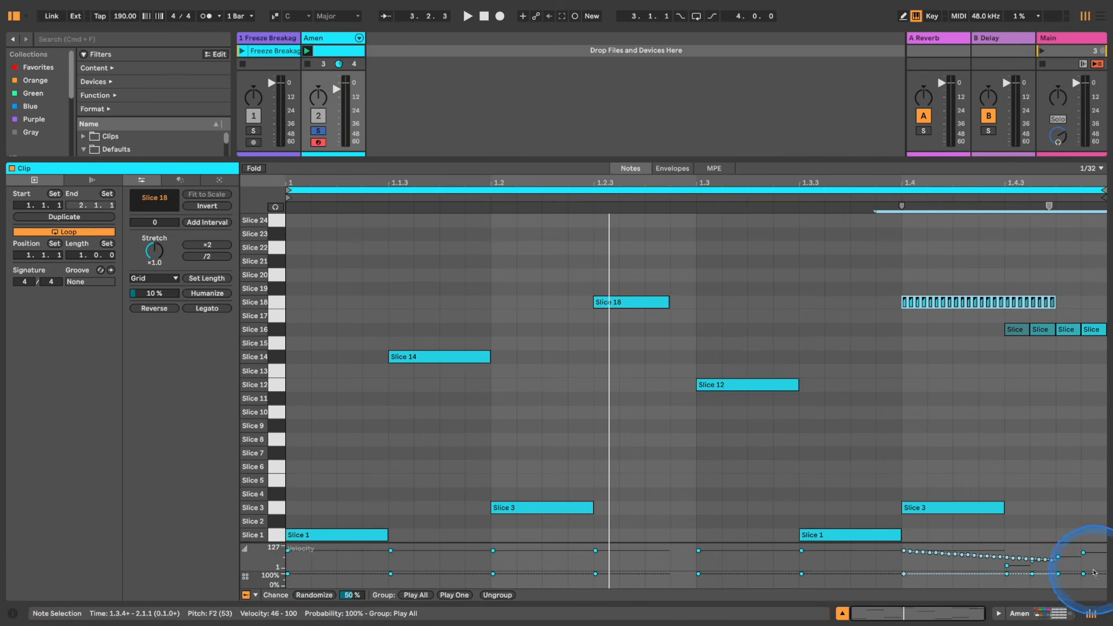
- Lower the grouped roll's chance to 33% and audition the loop
{"action": "left_click_drag", "start_coordinate": [962, 586], "coordinate": [963, 576]}
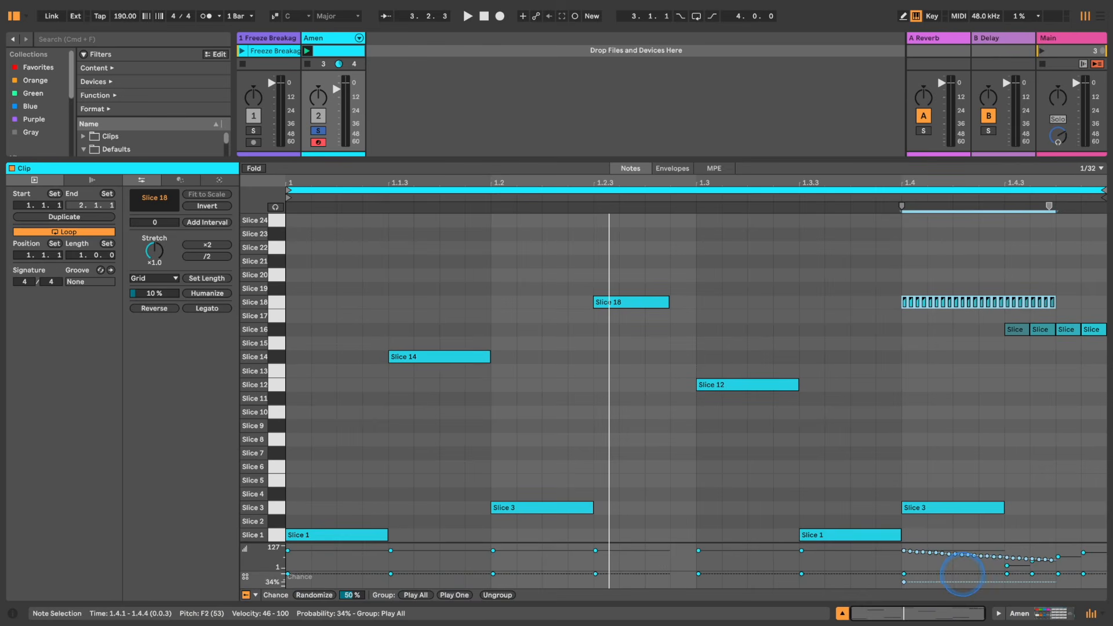
{"action": "left_click", "coordinate": [951, 281]}
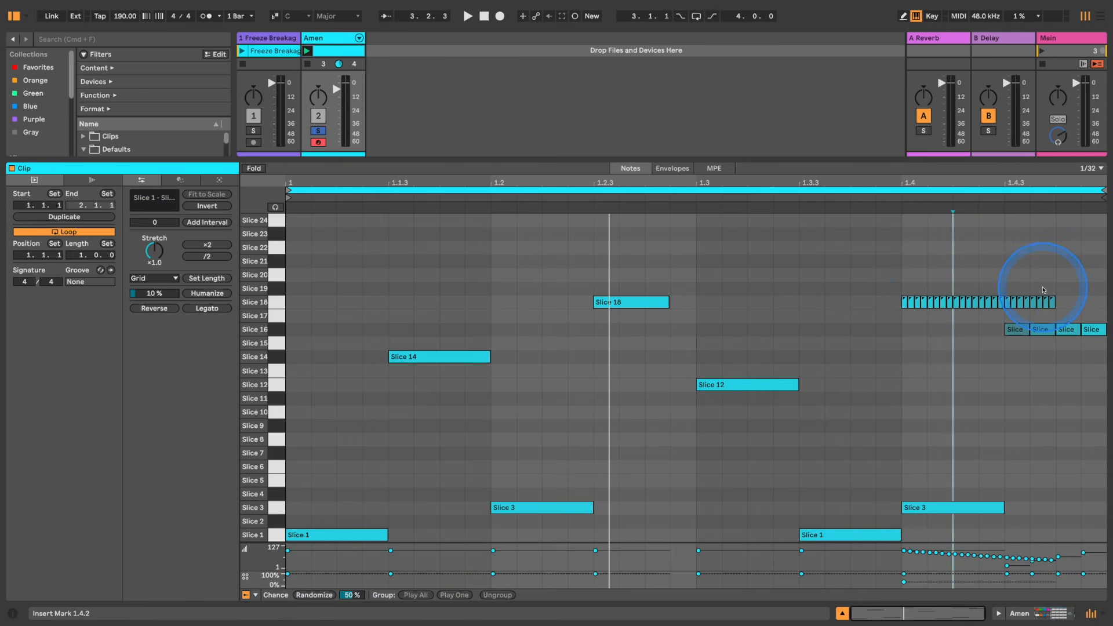
{"action": "key", "text": "space"}
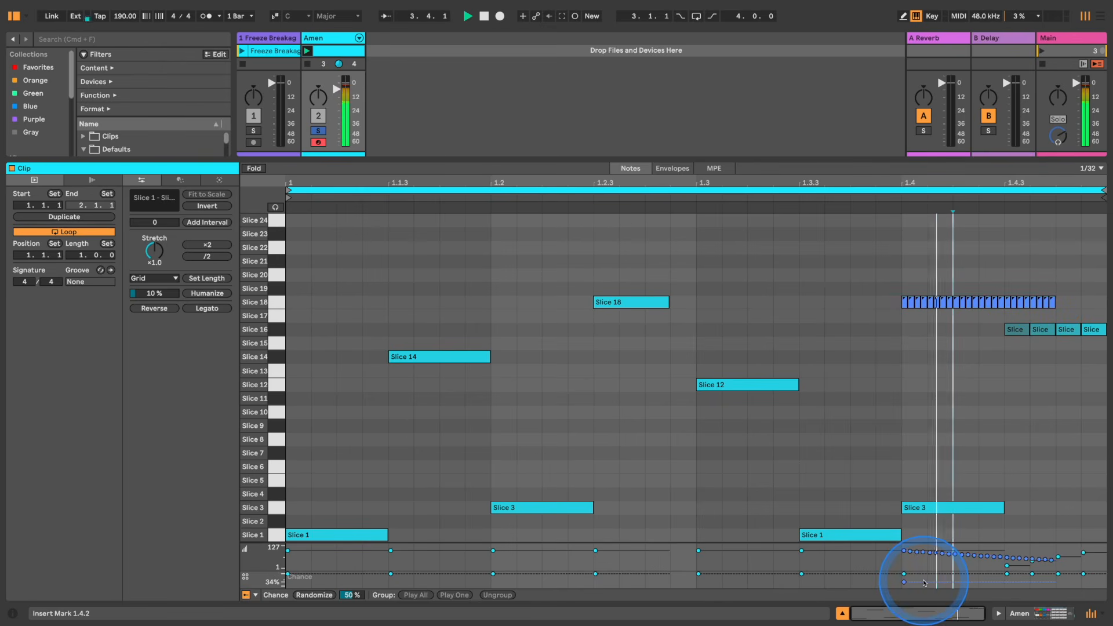
{"action": "left_click_drag", "start_coordinate": [925, 583], "coordinate": [925, 582]}
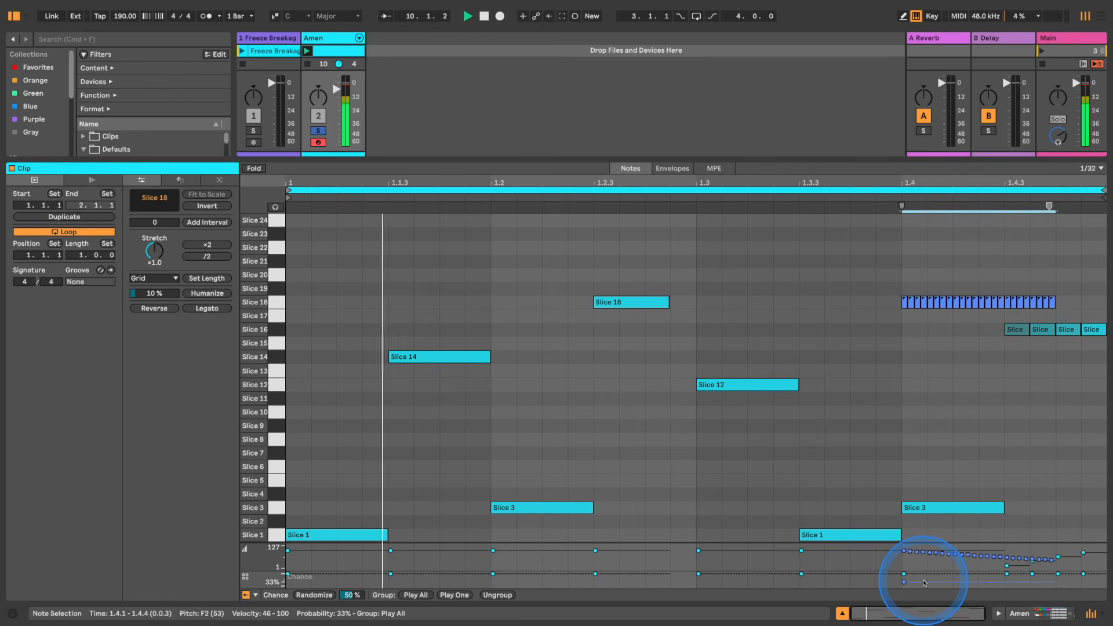
- Set the grid to 1/16 and shorten the Slice 12 note at 1.3 and Slice 1 note at 1.3.3 to 1/16
{"action": "left_click_drag", "start_coordinate": [671, 304], "coordinate": [854, 580]}
{"action": "right_click", "coordinate": [814, 497]}
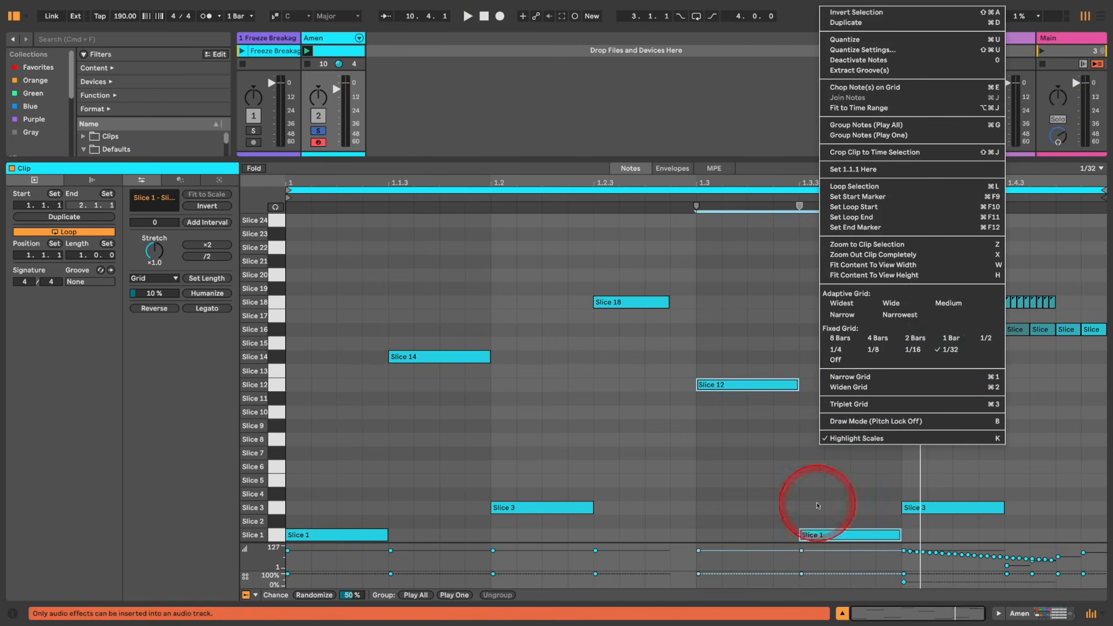
{"action": "left_click", "coordinate": [856, 397]}
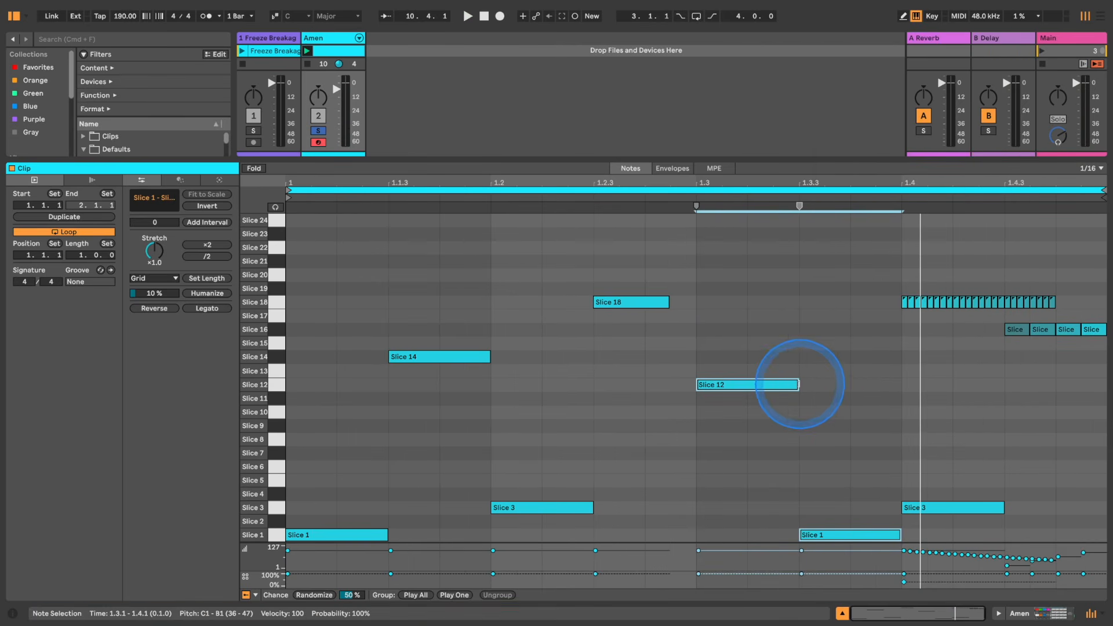
{"action": "left_click_drag", "start_coordinate": [797, 386], "coordinate": [754, 385]}
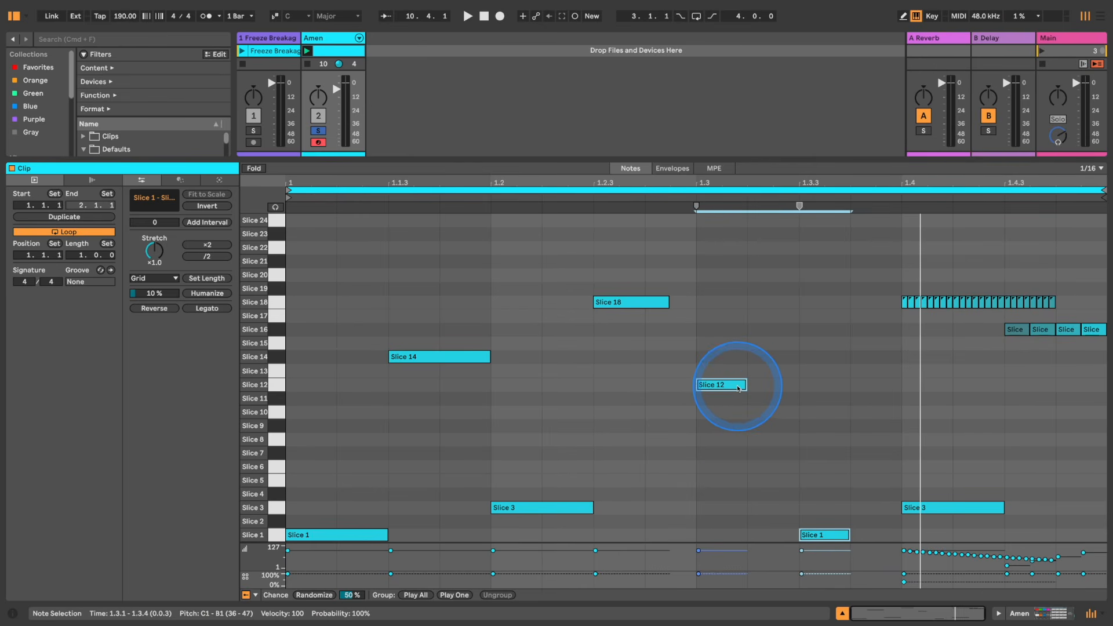
- Duplicate the shortened Slice 12 and Slice 1 notes so each plays twice within beat 1.3
{"action": "key", "text": "super+d"}
{"action": "left_click_drag", "start_coordinate": [689, 343], "coordinate": [895, 528]}
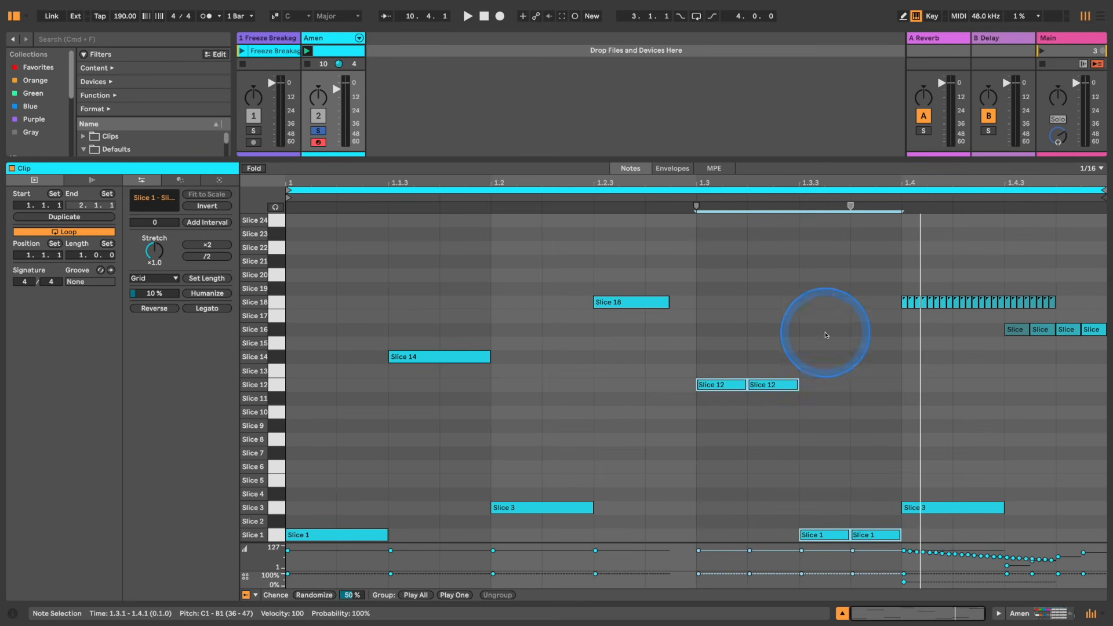
{"action": "left_click_drag", "start_coordinate": [889, 349], "coordinate": [733, 552]}
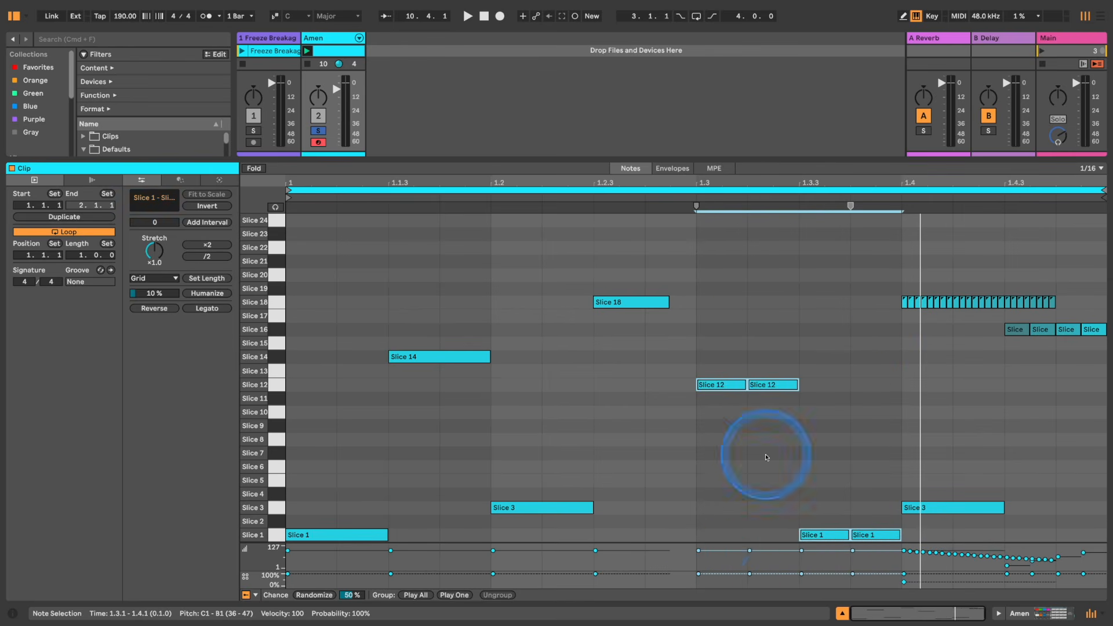
- Set the grid to 1/32, shorten the four Slice 12 and Slice 1 notes in beat 1.3 to 1/32 and audition them
{"action": "right_click", "coordinate": [763, 465]}
{"action": "left_click", "coordinate": [893, 359]}
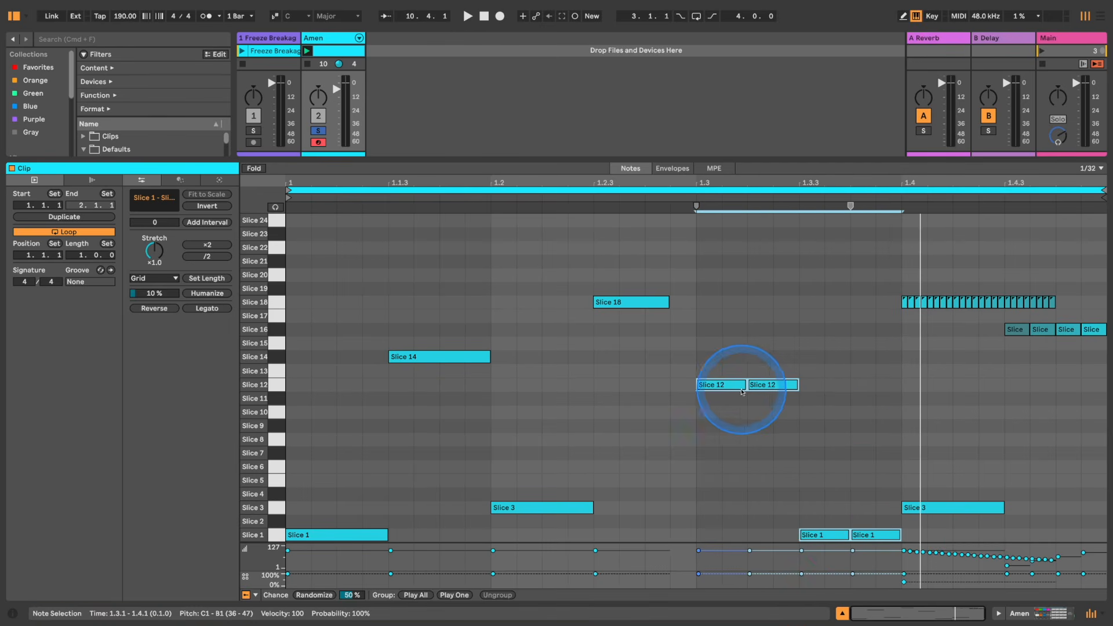
{"action": "left_click_drag", "start_coordinate": [747, 384], "coordinate": [721, 385]}
{"action": "left_click", "coordinate": [655, 416]}
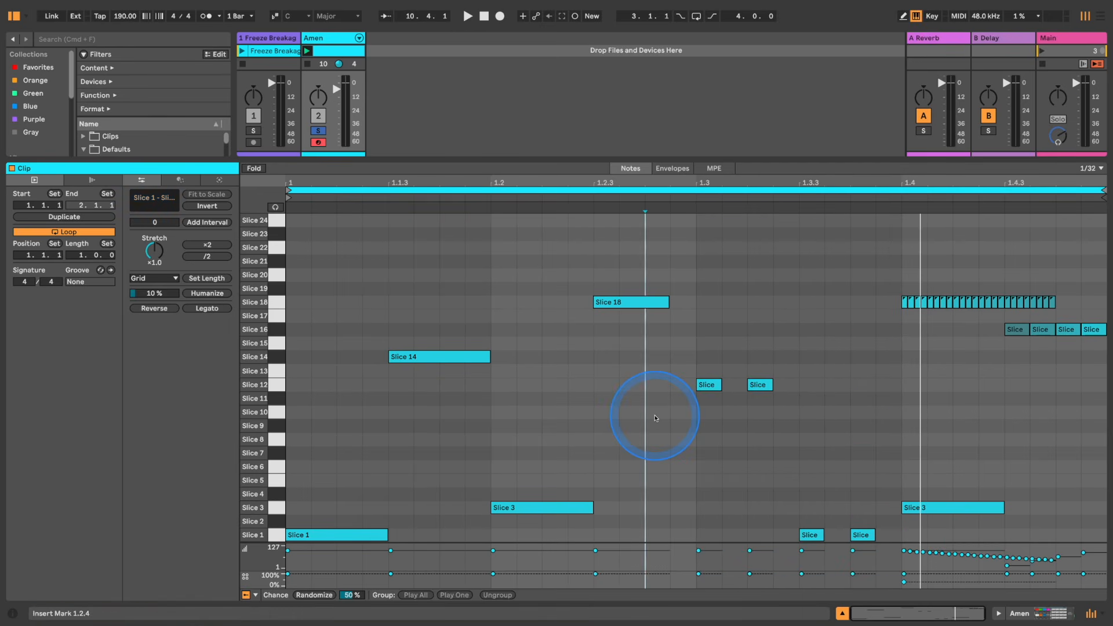
{"action": "key", "text": "space"}
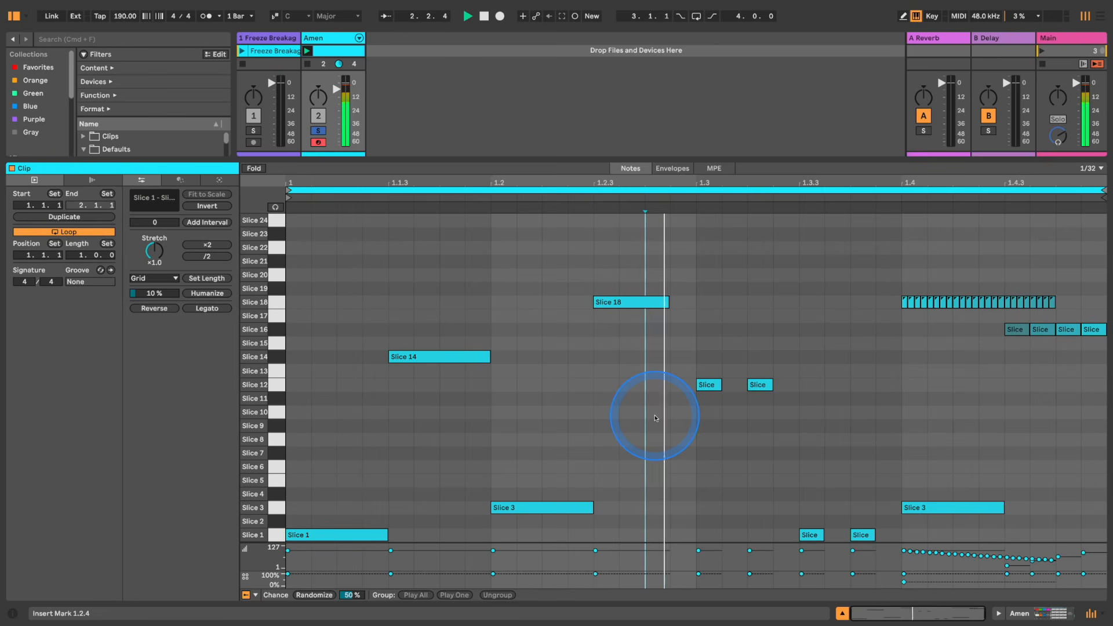
{"action": "left_click", "coordinate": [786, 349]}
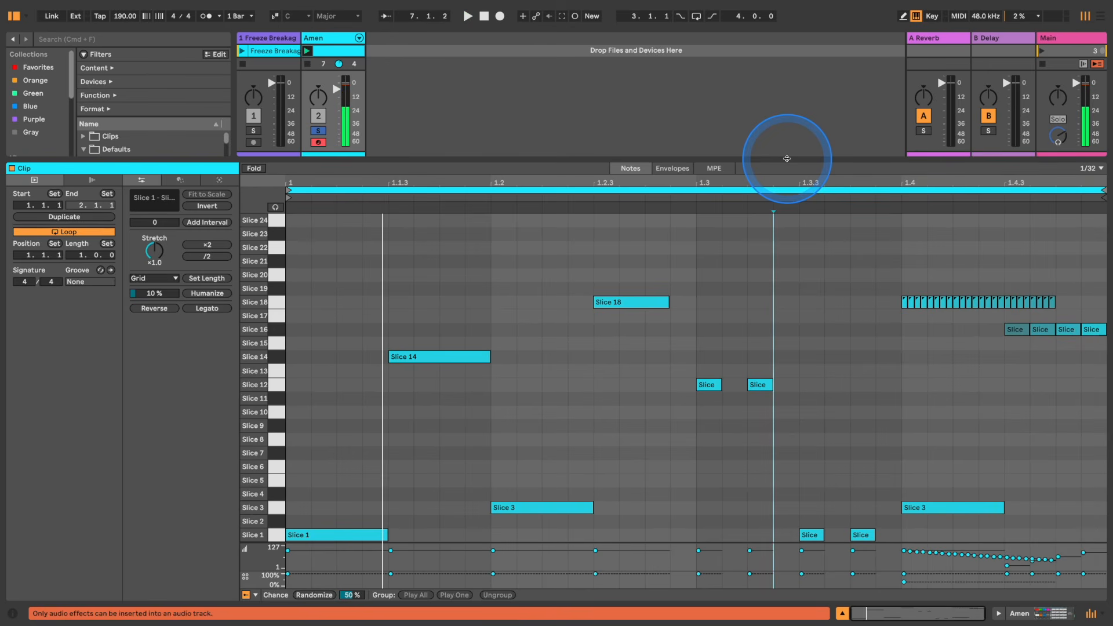
- Enlarge the session view and examine the clip's Follow Action settings and action choices
{"action": "left_click_drag", "start_coordinate": [787, 158], "coordinate": [665, 438]}
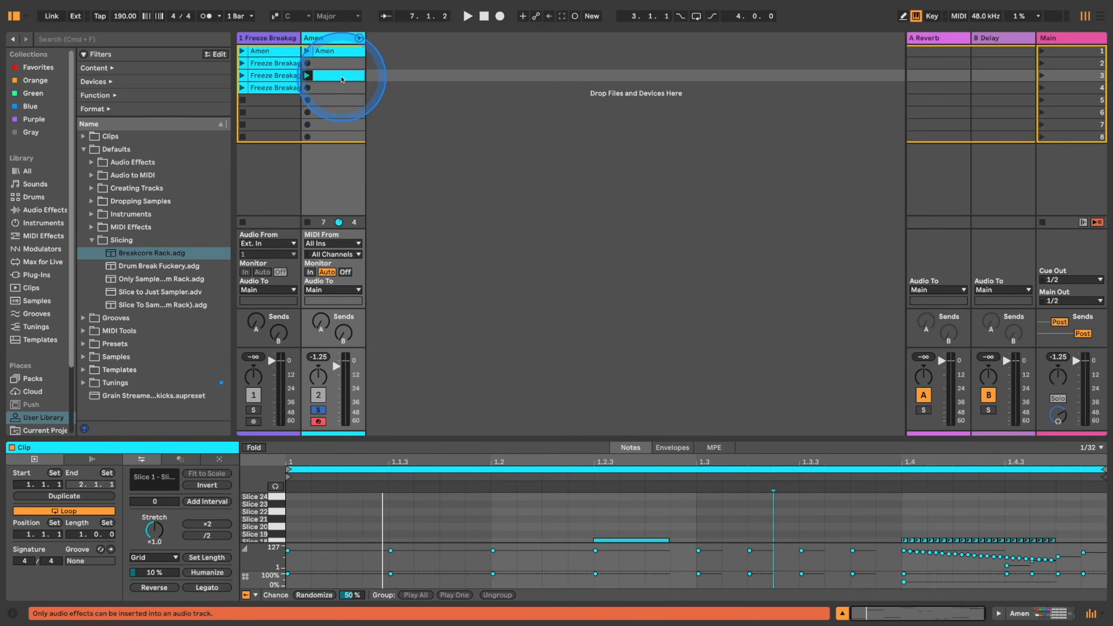
{"action": "left_click", "coordinate": [92, 459]}
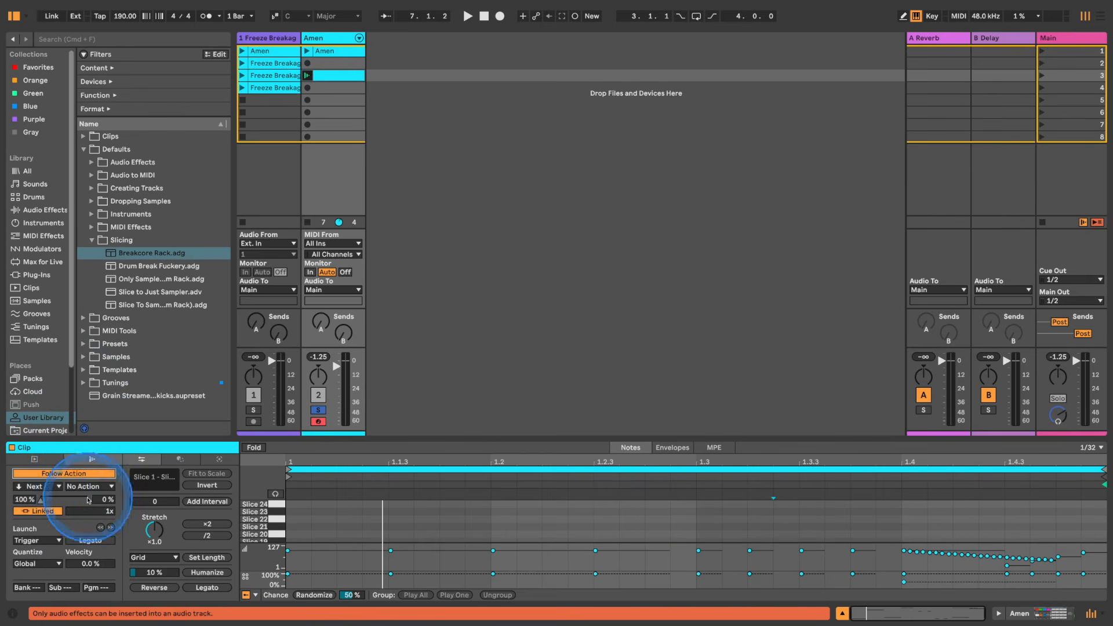
{"action": "left_click", "coordinate": [36, 487]}
{"action": "left_click", "coordinate": [47, 496]}
{"action": "left_click", "coordinate": [34, 459]}
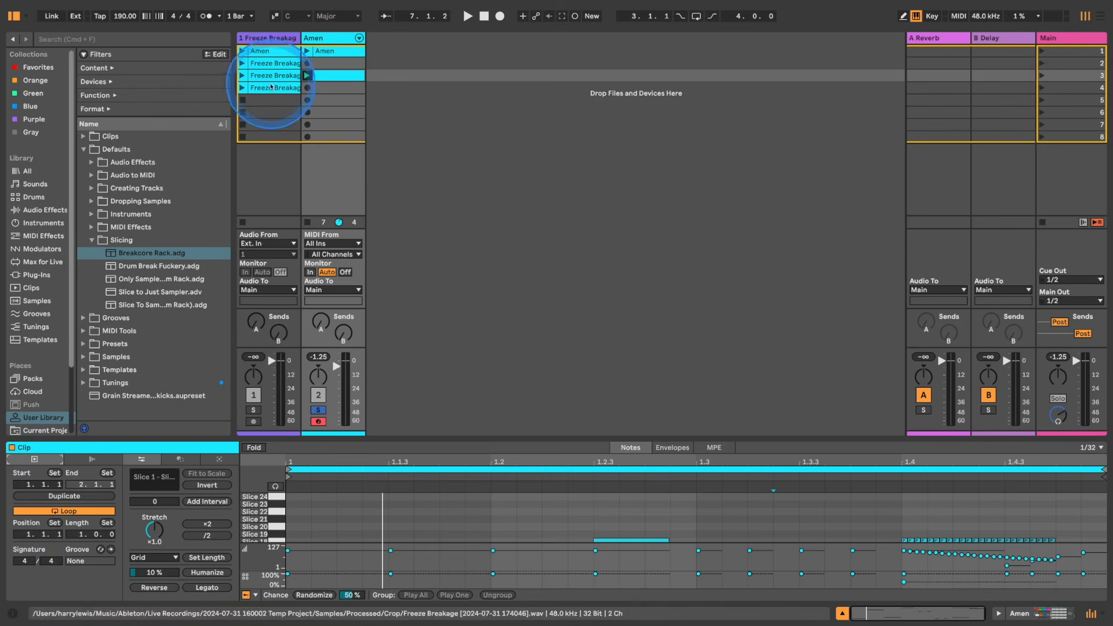
- Create an empty MIDI clip in the Amen track's fifth slot and set its note grid to 1 Bar
{"action": "double_click", "coordinate": [326, 100]}
{"action": "left_click_drag", "start_coordinate": [530, 436], "coordinate": [551, 110]}
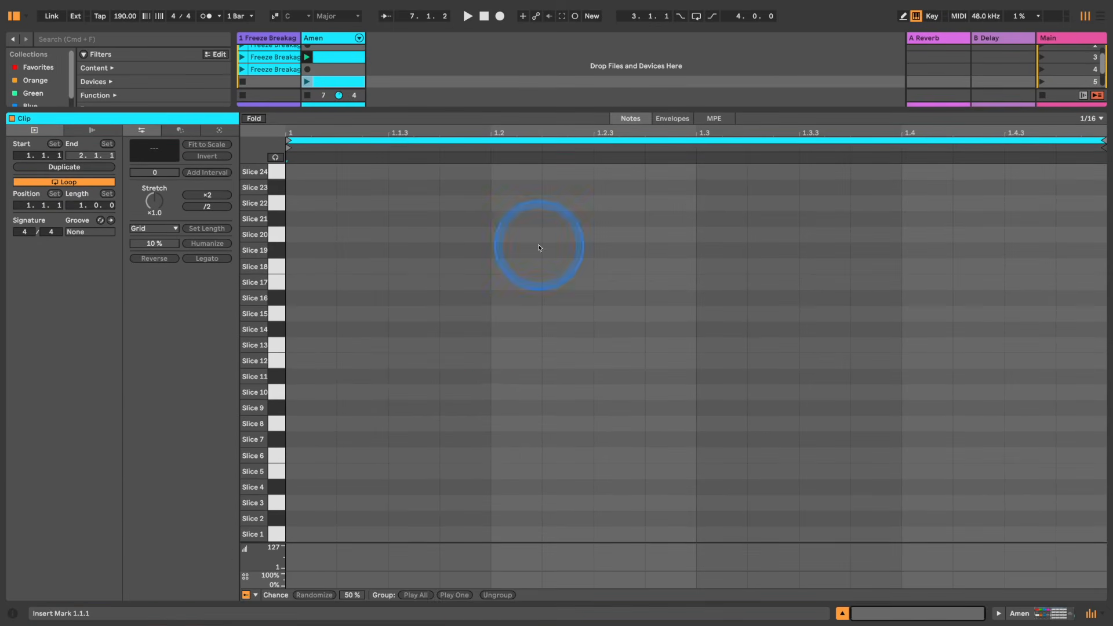
{"action": "right_click", "coordinate": [492, 417]}
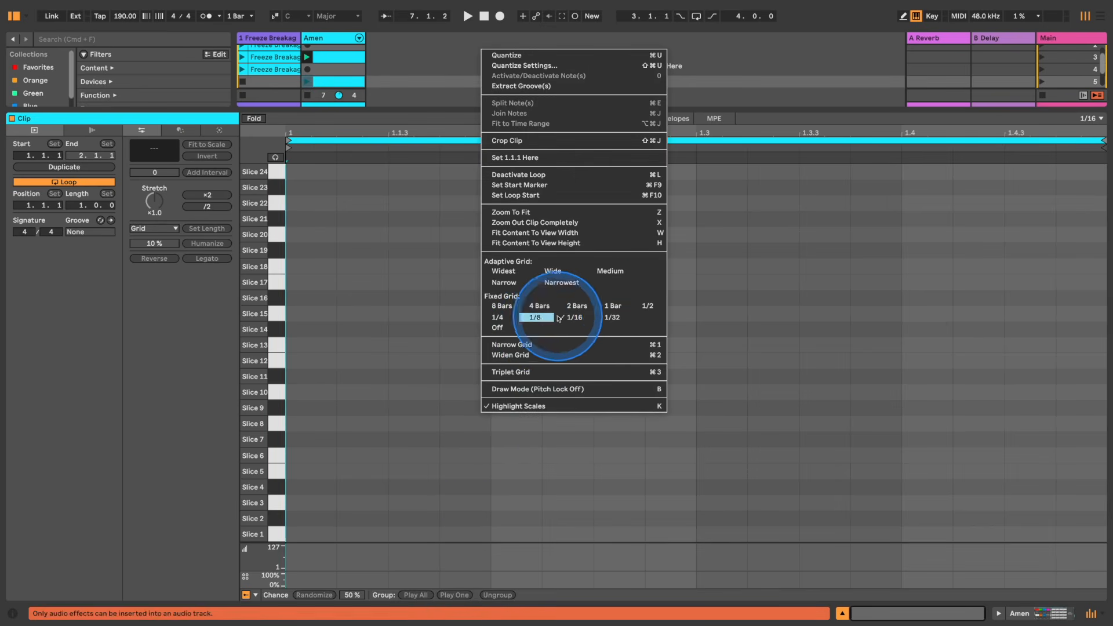
{"action": "left_click", "coordinate": [613, 306]}
- Draw a one-bar note on every row from Slice 1 to Slice 24 in the new clip
{"action": "double_click", "coordinate": [435, 533]}
{"action": "key", "text": "b"}
{"action": "left_click_drag", "start_coordinate": [437, 529], "coordinate": [447, 443]}
{"action": "left_click", "coordinate": [446, 442]}
{"action": "left_click", "coordinate": [446, 434]}
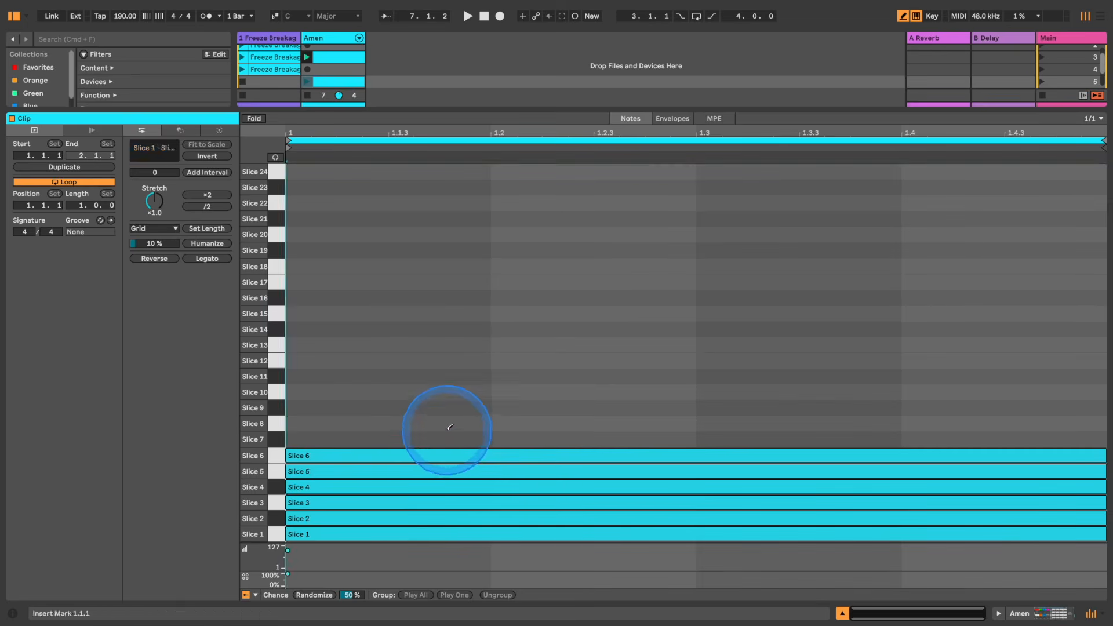
{"action": "left_click", "coordinate": [447, 427]}
{"action": "left_click", "coordinate": [445, 439]}
{"action": "left_click", "coordinate": [444, 408]}
{"action": "left_click", "coordinate": [443, 392]}
{"action": "left_click", "coordinate": [443, 376]}
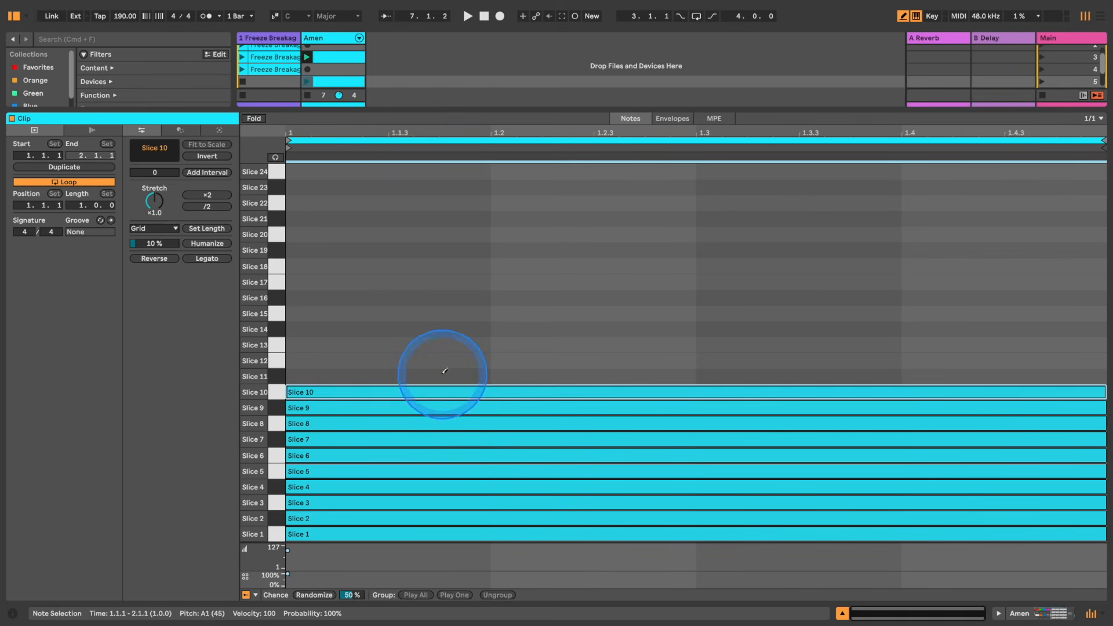
{"action": "left_click", "coordinate": [443, 361]}
{"action": "left_click", "coordinate": [446, 345]}
{"action": "left_click", "coordinate": [445, 329]}
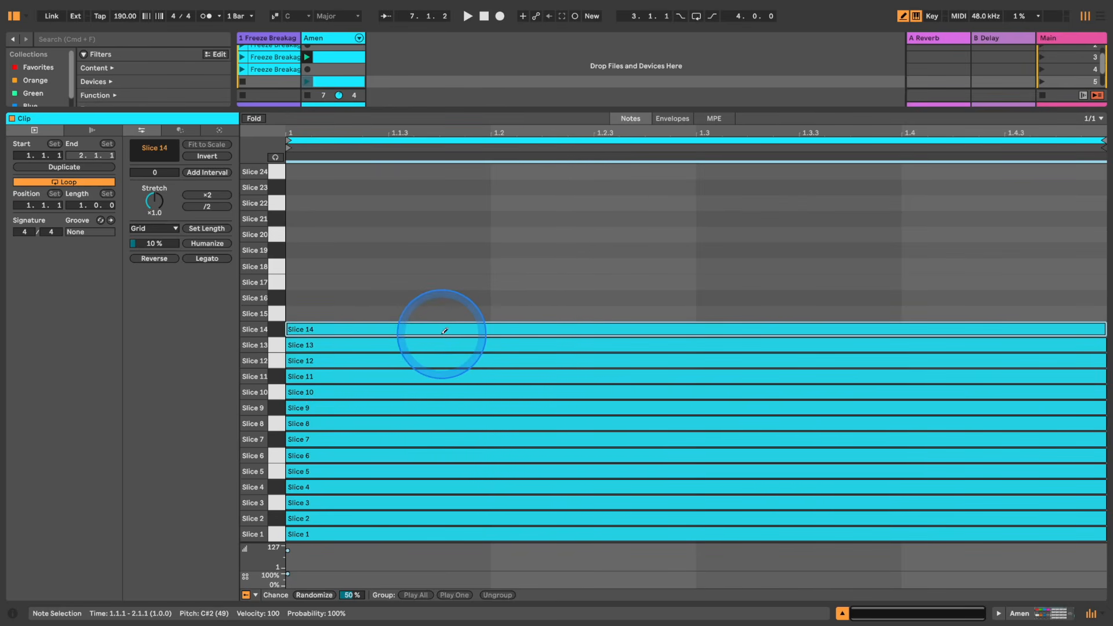
{"action": "left_click_drag", "start_coordinate": [455, 277], "coordinate": [452, 307]}
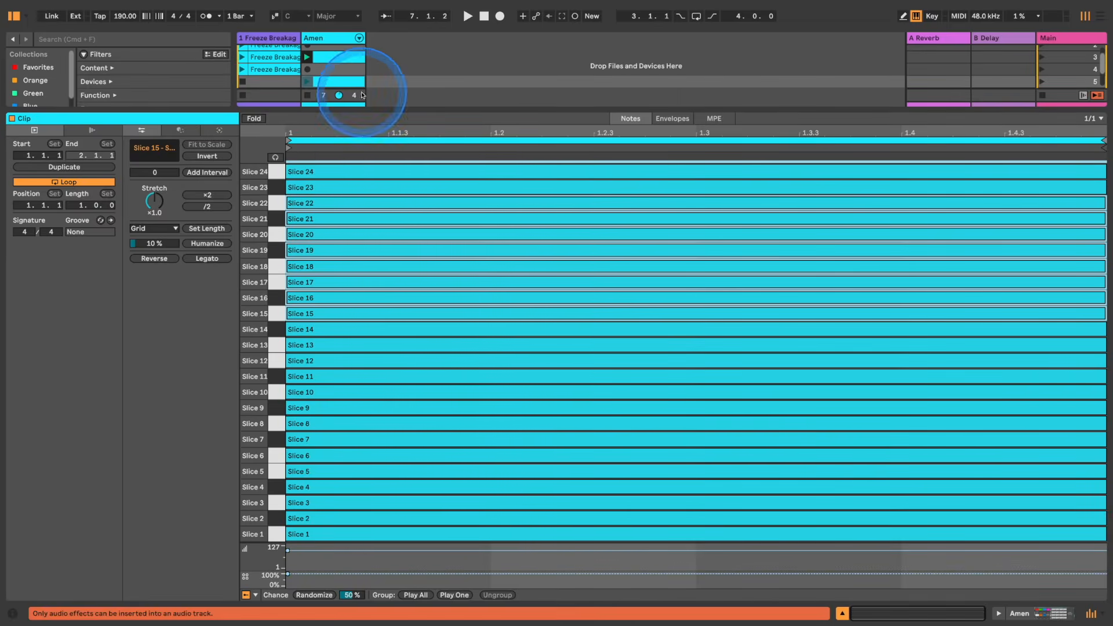
- Add an Arpeggiator MIDI effect before the drum rack on the Amen track
{"action": "left_click_drag", "start_coordinate": [371, 110], "coordinate": [355, 273]}
{"action": "left_click", "coordinate": [315, 38]}
{"action": "left_click", "coordinate": [44, 236]}
{"action": "left_click", "coordinate": [154, 139]}
{"action": "double_click", "coordinate": [154, 139]}
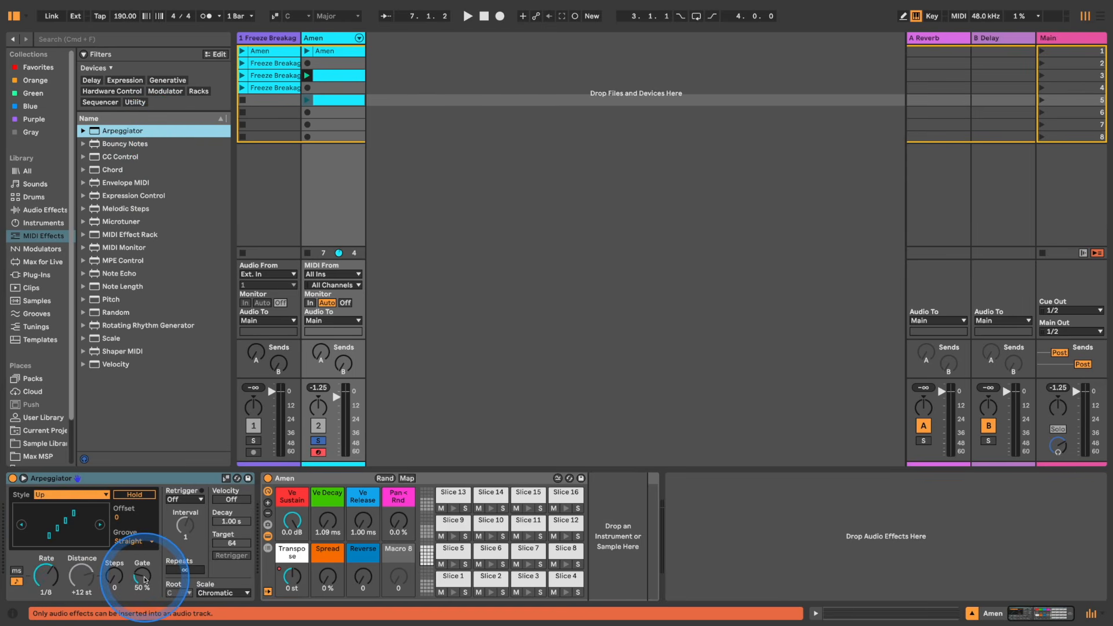
- Launch the Amen track's fifth-slot clip and set the Arpeggiator's Gate to 112 %
{"action": "left_click_drag", "start_coordinate": [308, 478], "coordinate": [315, 112]}
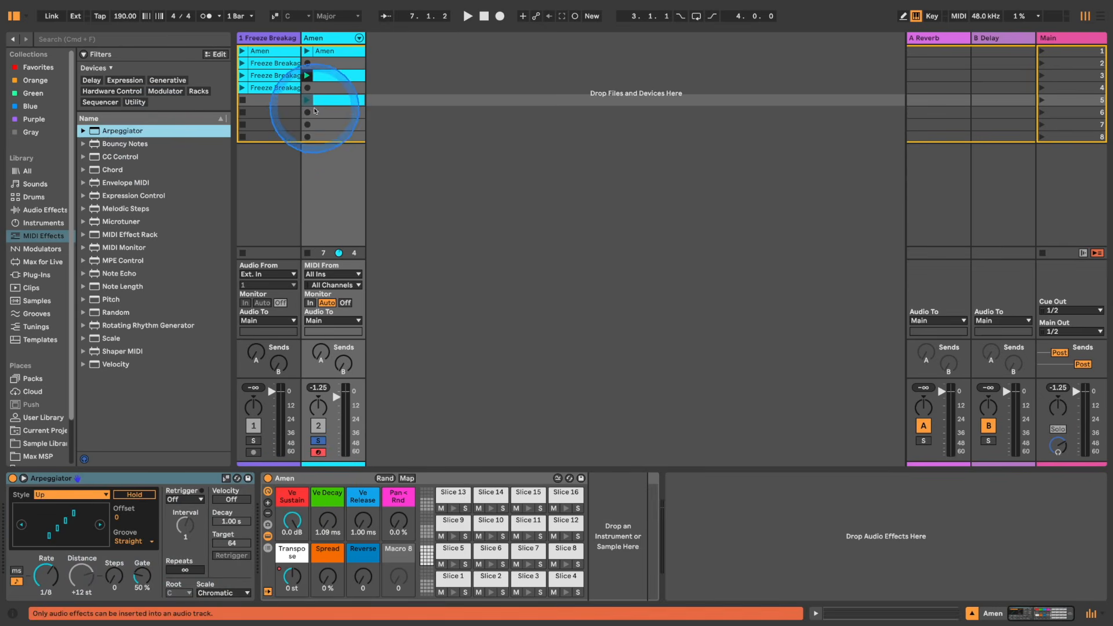
{"action": "left_click", "coordinate": [308, 100]}
{"action": "left_click_drag", "start_coordinate": [142, 576], "coordinate": [142, 562]}
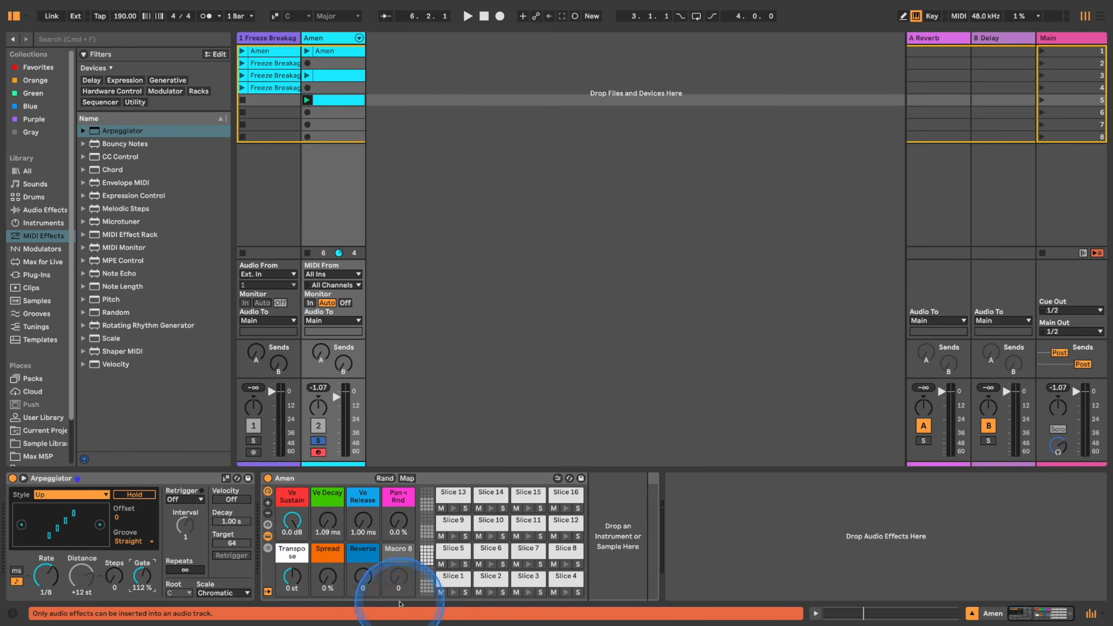
- Play the arpeggiated fifth-slot clip and compare its stacked slice notes with the original Amen clip's notes
{"action": "left_click", "coordinate": [348, 79]}
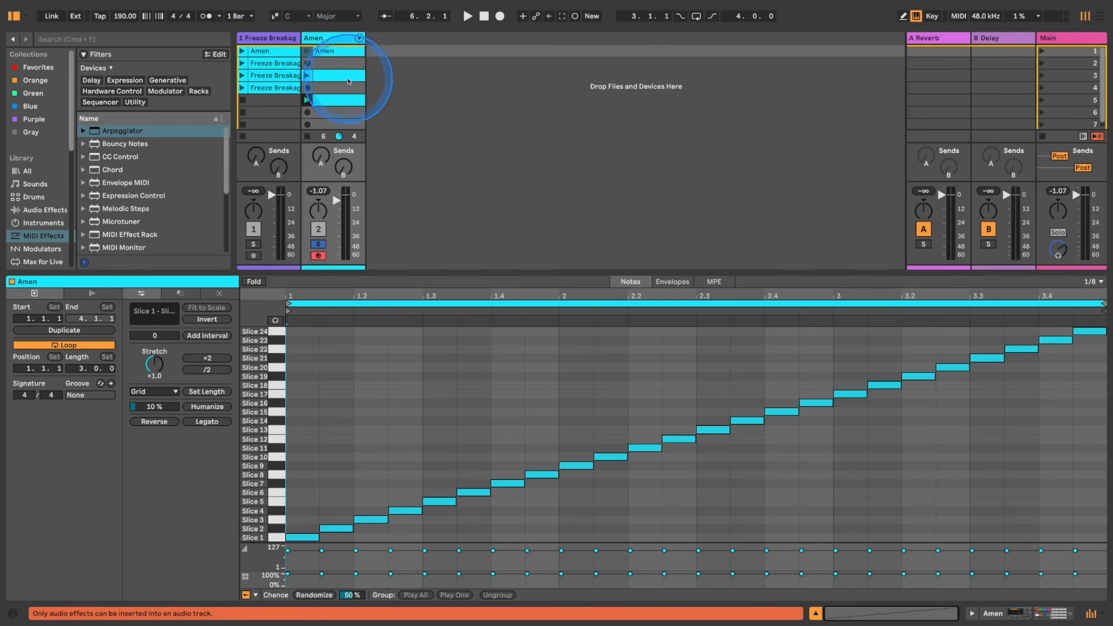
{"action": "double_click", "coordinate": [347, 39]}
{"action": "key", "text": "space"}
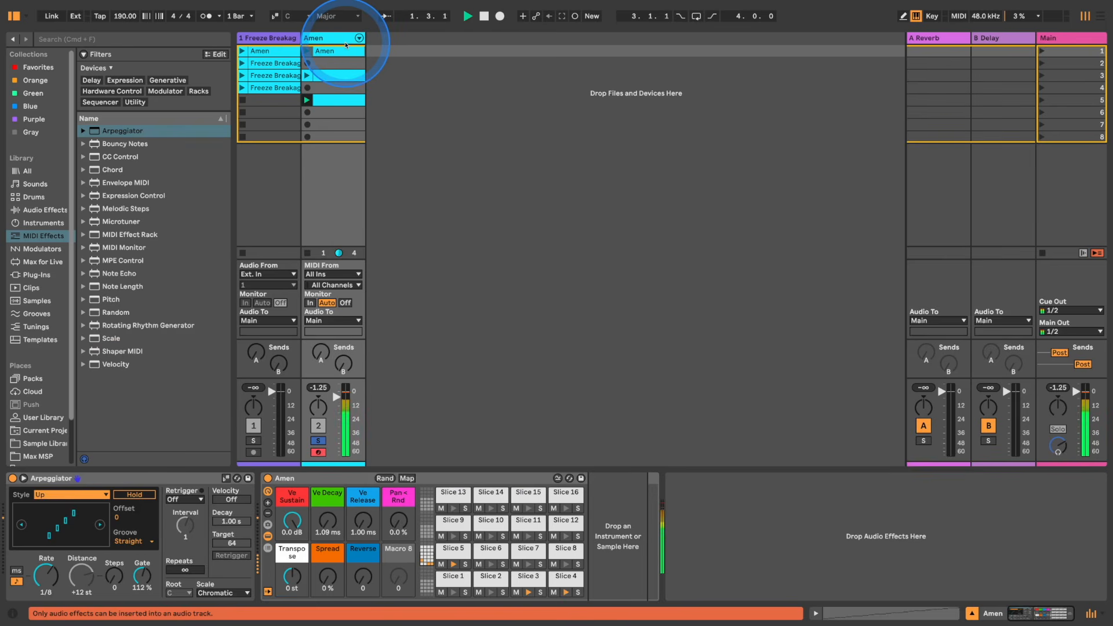
{"action": "key", "text": "space"}
{"action": "double_click", "coordinate": [338, 50]}
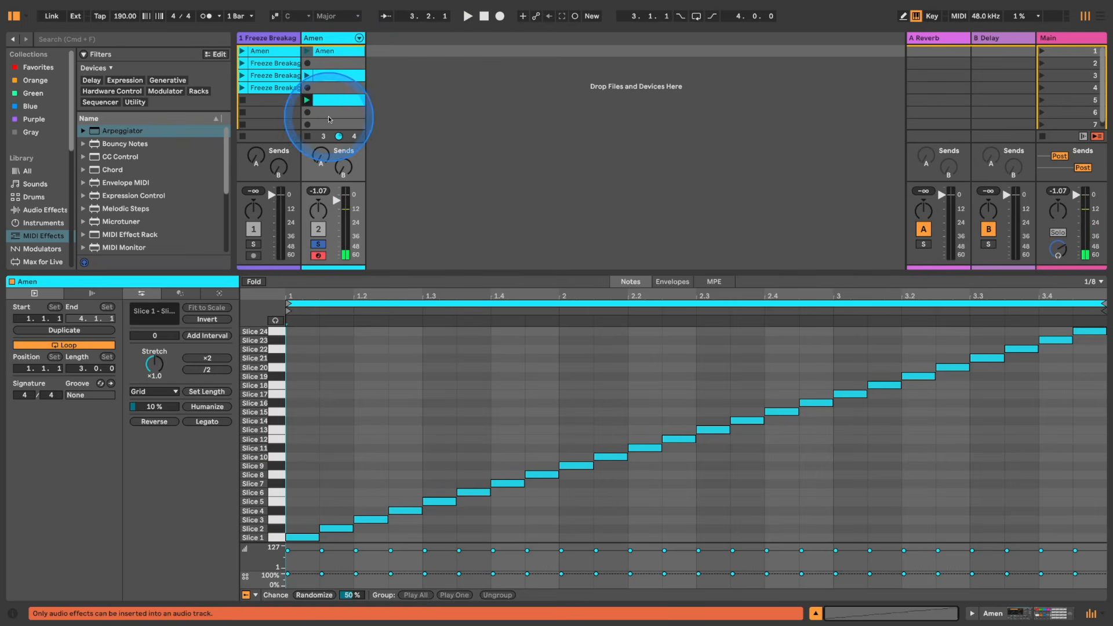
{"action": "double_click", "coordinate": [328, 101]}
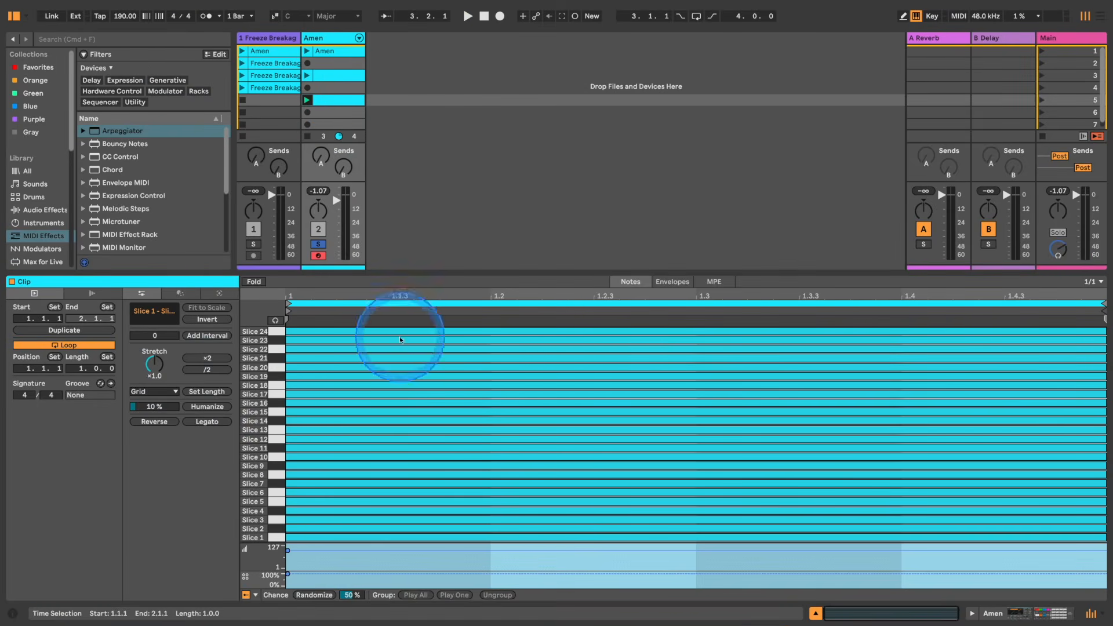
{"action": "left_click", "coordinate": [323, 38]}
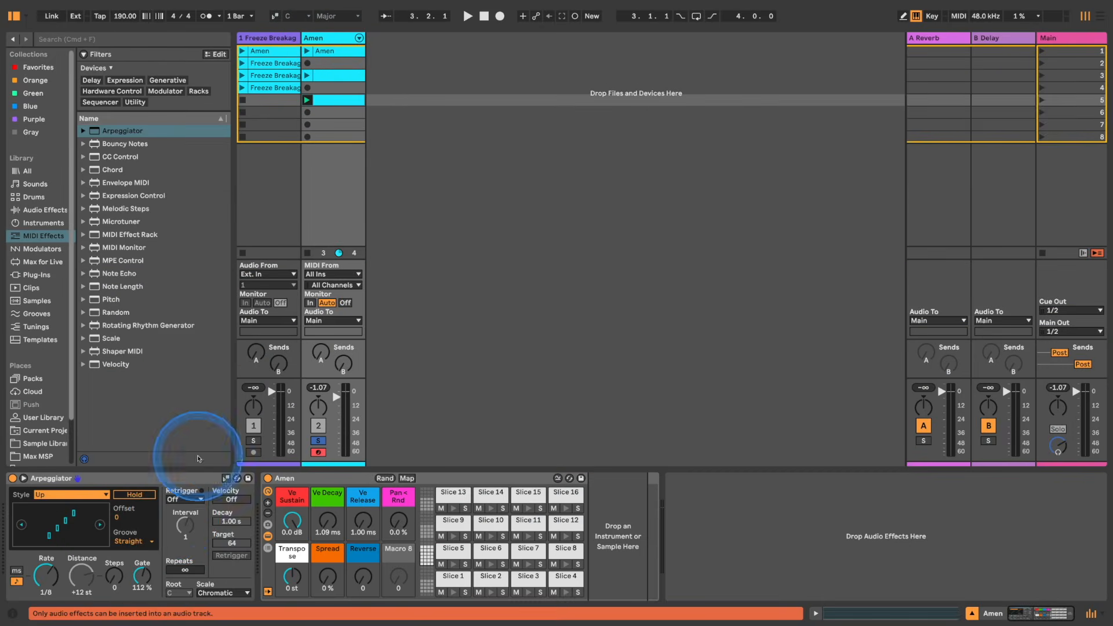
- Group the Arpeggiator into a MIDI Effect Rack and name its chain OG
{"action": "left_click", "coordinate": [103, 479]}
{"action": "key", "text": "super+g"}
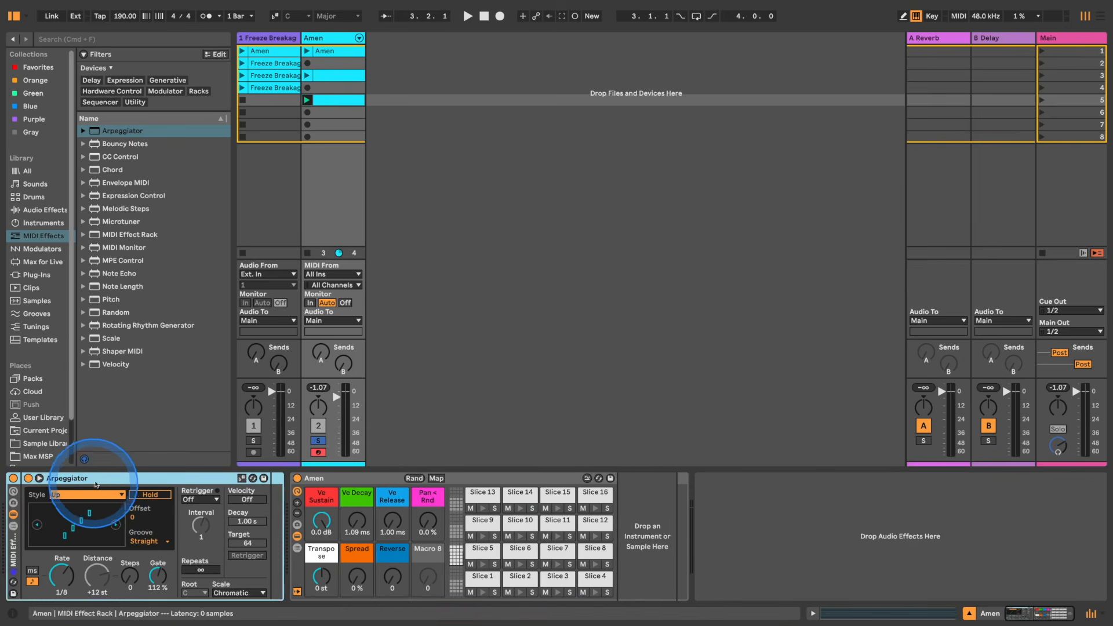
{"action": "left_click", "coordinate": [14, 526]}
{"action": "left_click", "coordinate": [45, 511]}
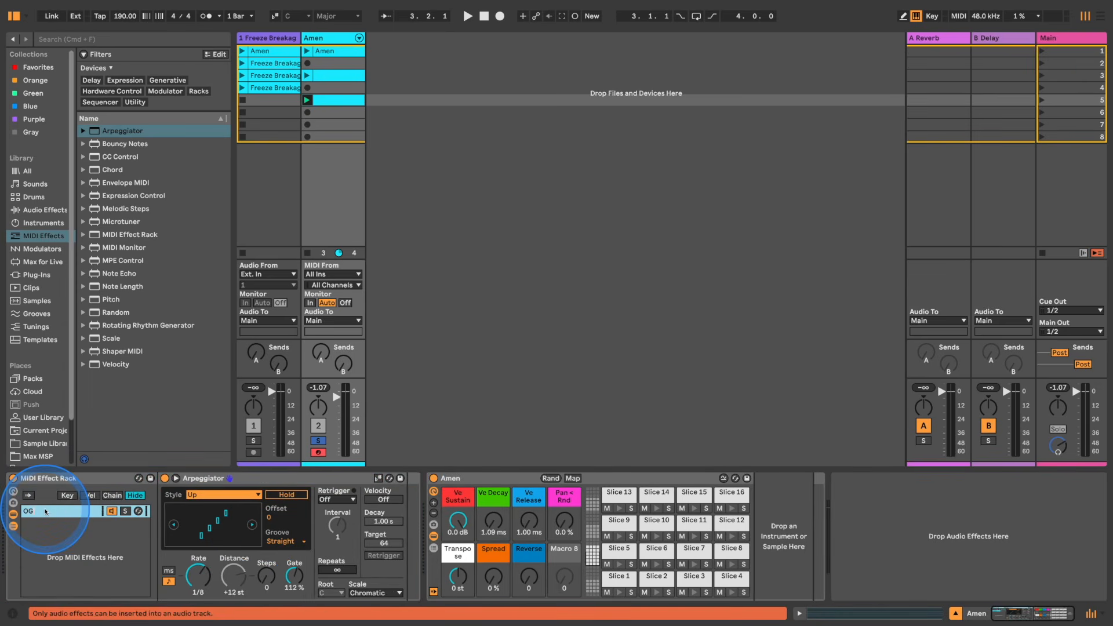
- Duplicate the OG chain and set the copy's Arpeggiator style to Random
{"action": "left_click", "coordinate": [61, 513]}
{"action": "key", "text": "super+d"}
{"action": "left_click", "coordinate": [63, 525]}
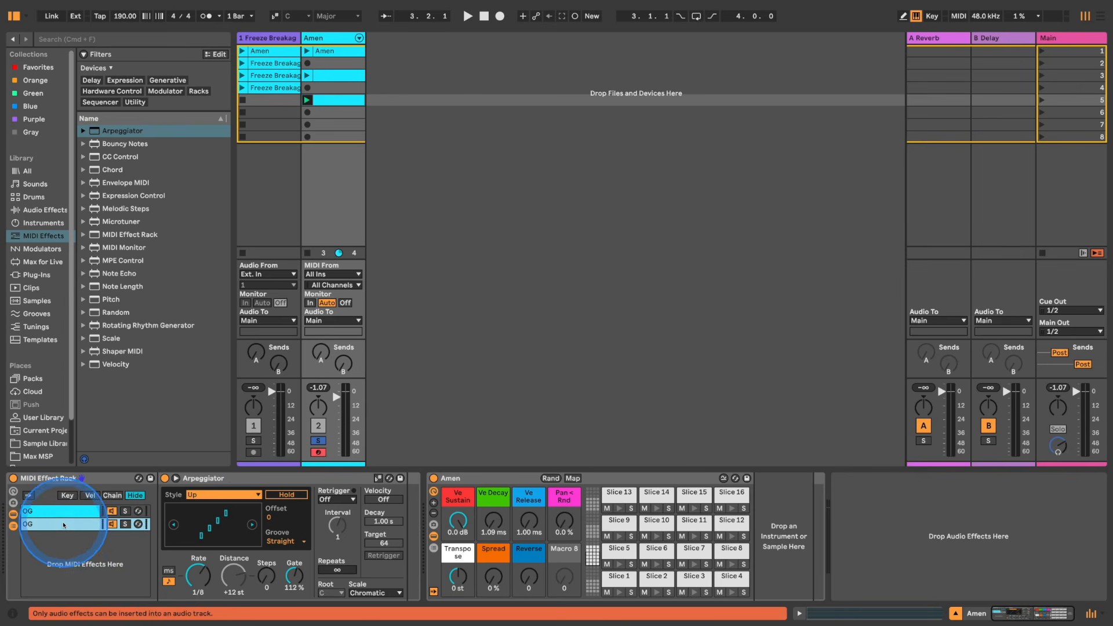
{"action": "left_click", "coordinate": [201, 581]}
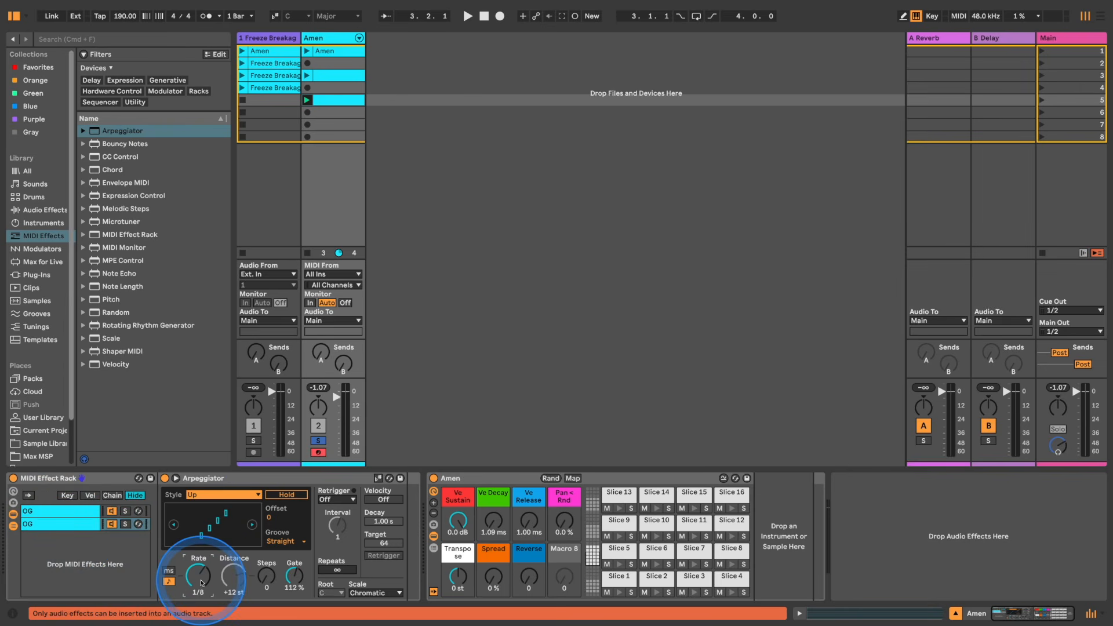
{"action": "left_click", "coordinate": [232, 495]}
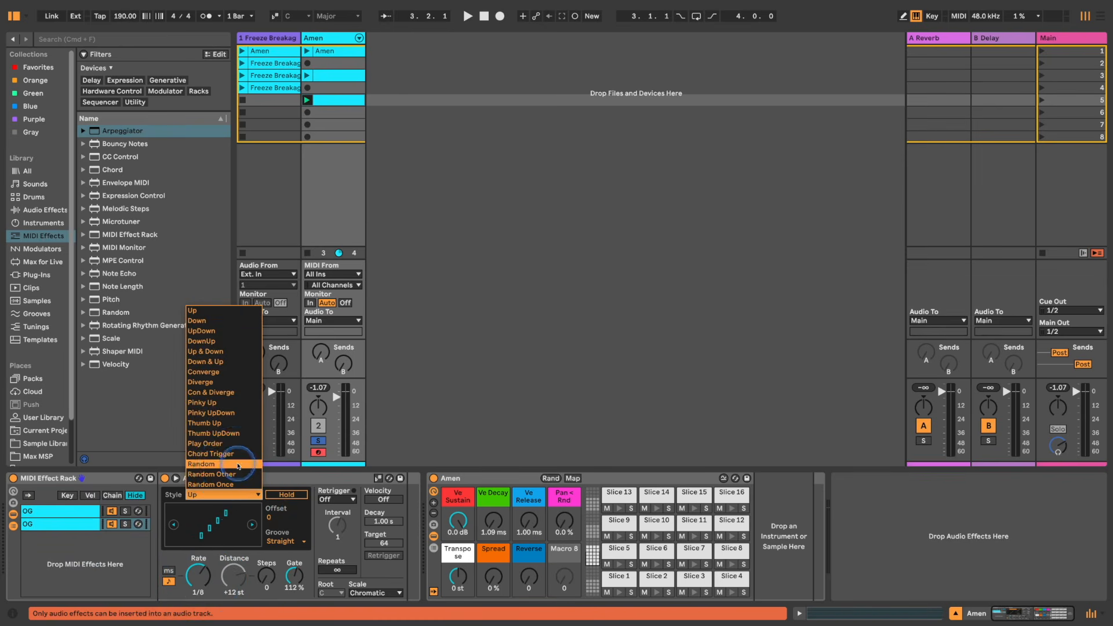
{"action": "left_click", "coordinate": [201, 464]}
- Solo and audition the second chain, and rename it Random
{"action": "left_click", "coordinate": [127, 525]}
{"action": "left_click", "coordinate": [128, 525]}
{"action": "key", "text": "space"}
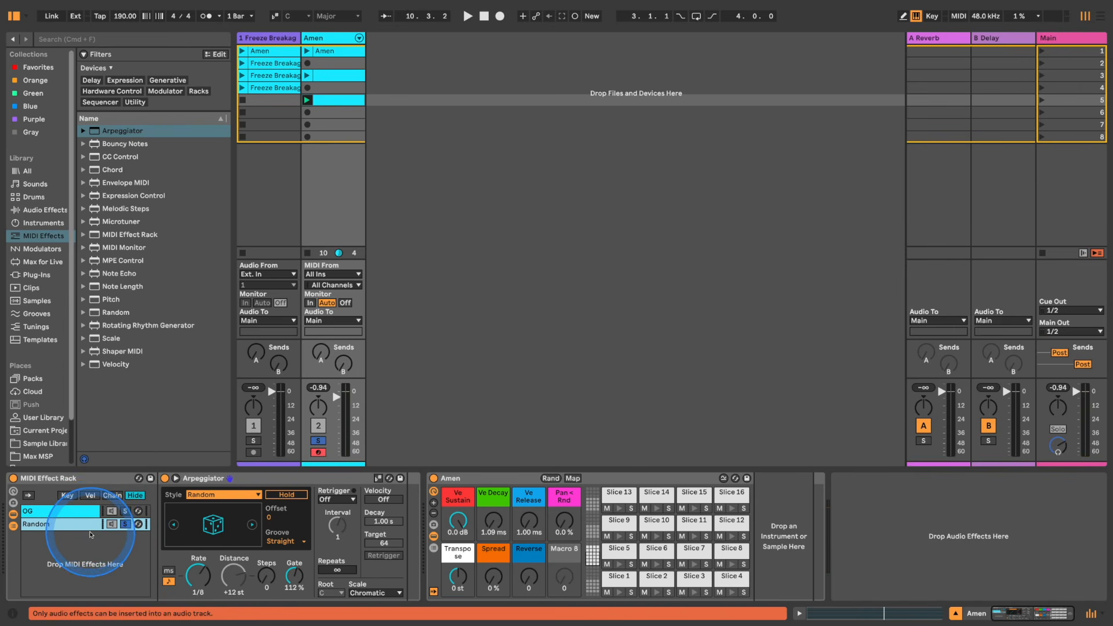
{"action": "key", "text": "Return"}
- Duplicate the Random chain and set the copy's Arpeggiator to a 1/16 Rate and 55 % Gate
{"action": "key", "text": "ctrl+d"}
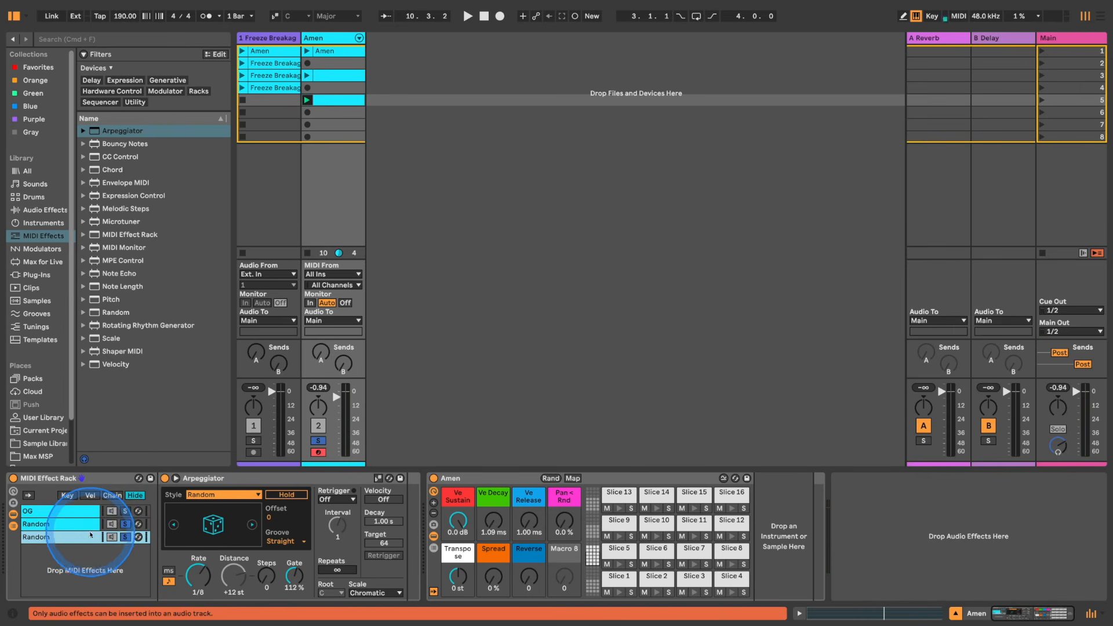
{"action": "left_click", "coordinate": [196, 575]}
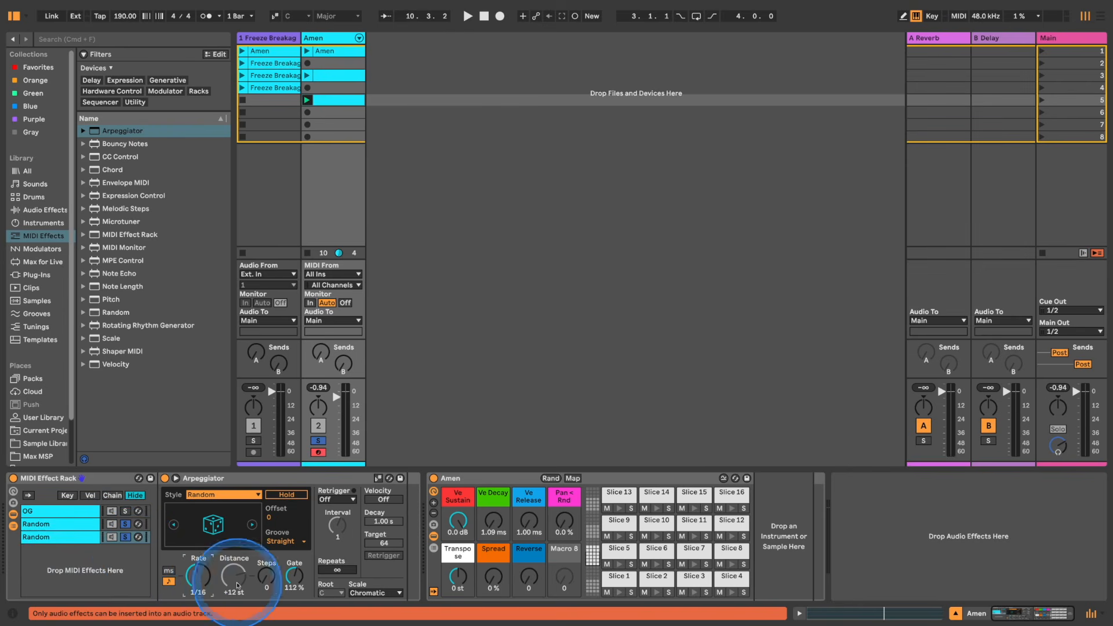
{"action": "left_click_drag", "start_coordinate": [294, 588], "coordinate": [295, 619]}
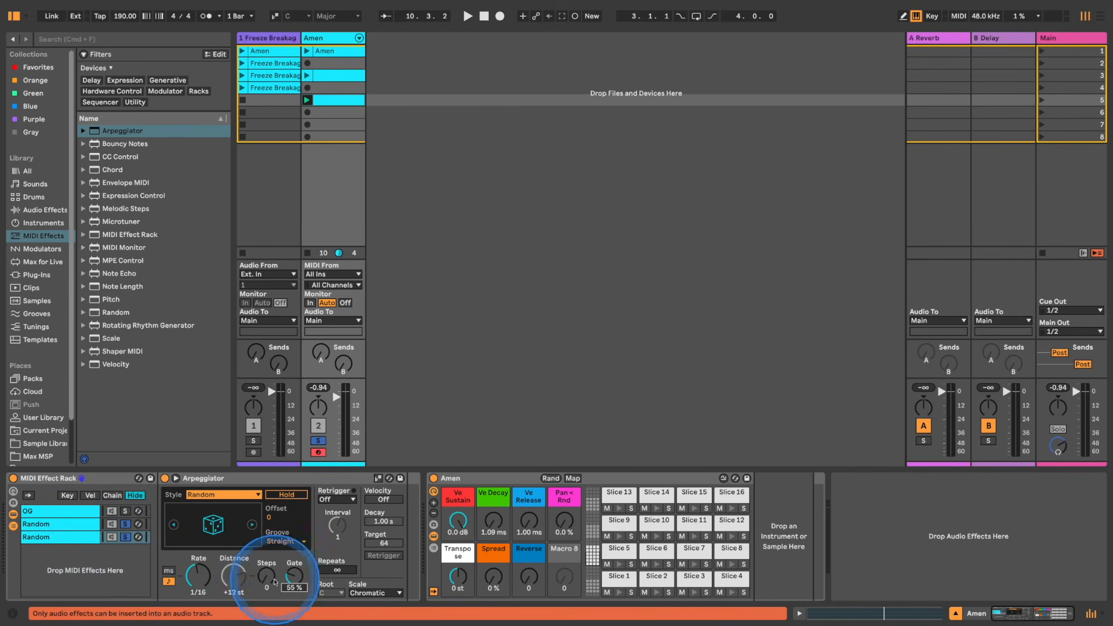
- Solo the third chain and raise its Arpeggiator Gate to 77 % during playback
{"action": "left_click", "coordinate": [125, 525]}
{"action": "left_click", "coordinate": [126, 537]}
{"action": "left_click", "coordinate": [125, 537]}
{"action": "key", "text": "space"}
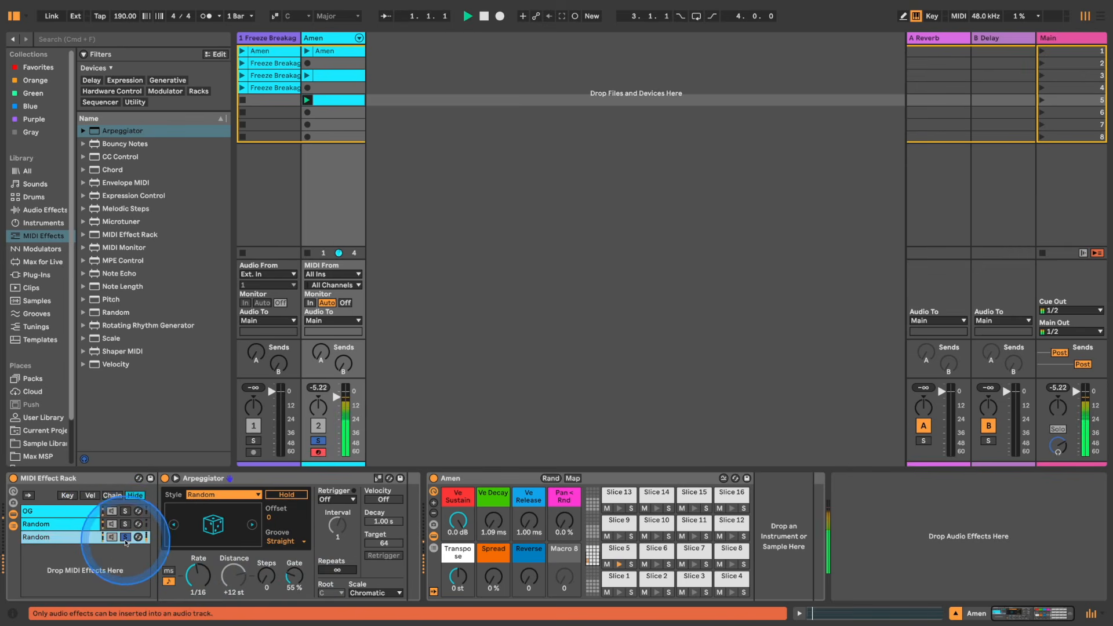
{"action": "left_click_drag", "start_coordinate": [289, 581], "coordinate": [289, 586]}
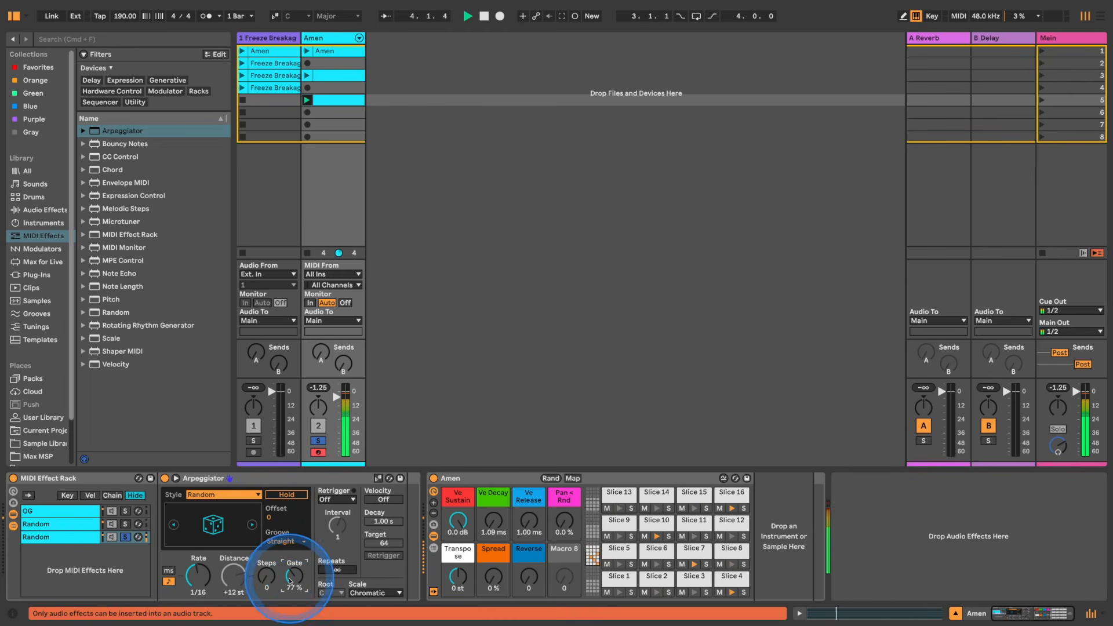
- Set the third chain's Arpeggiator to the Random Other style with 42 % Gate, and rename the chain Choppy
{"action": "left_click", "coordinate": [240, 496]}
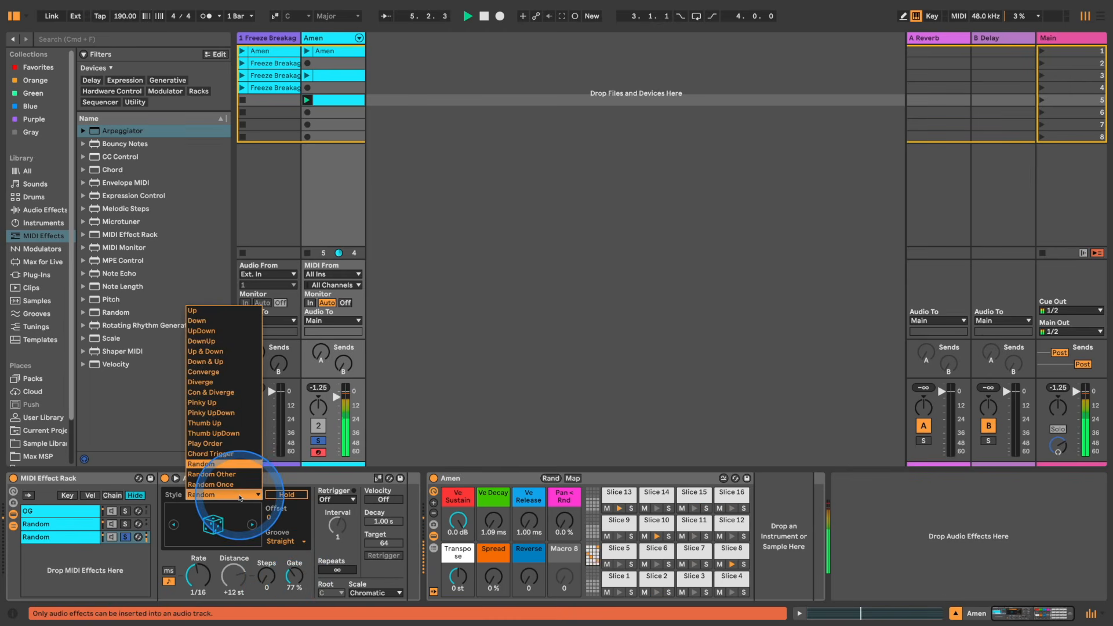
{"action": "left_click", "coordinate": [199, 310]}
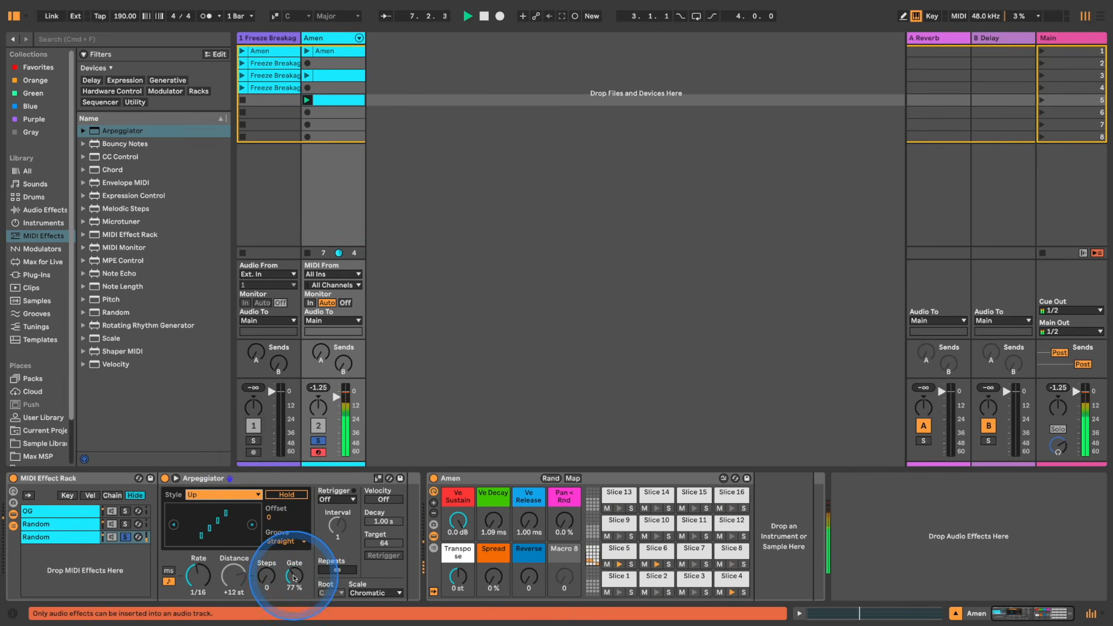
{"action": "left_click", "coordinate": [242, 494]}
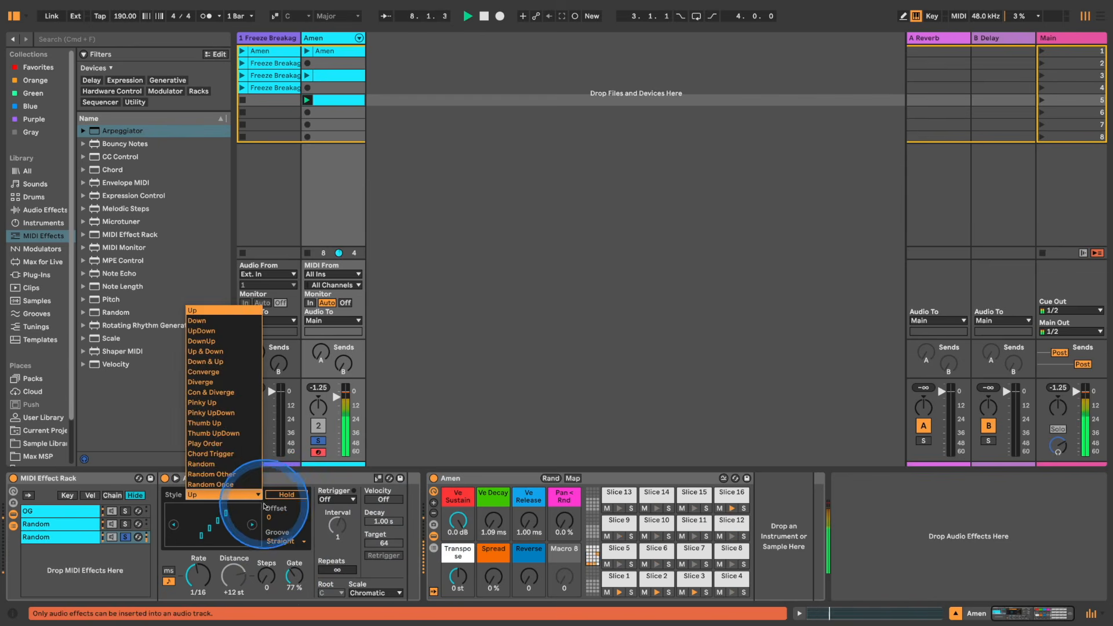
{"action": "left_click", "coordinate": [234, 474]}
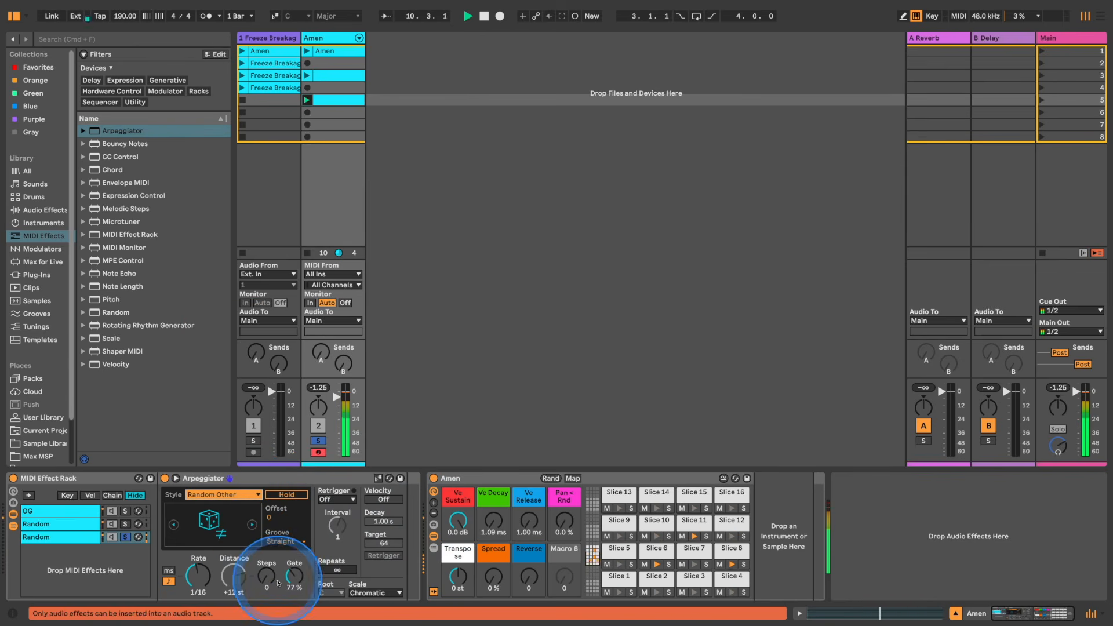
{"action": "left_click_drag", "start_coordinate": [294, 576], "coordinate": [294, 597]}
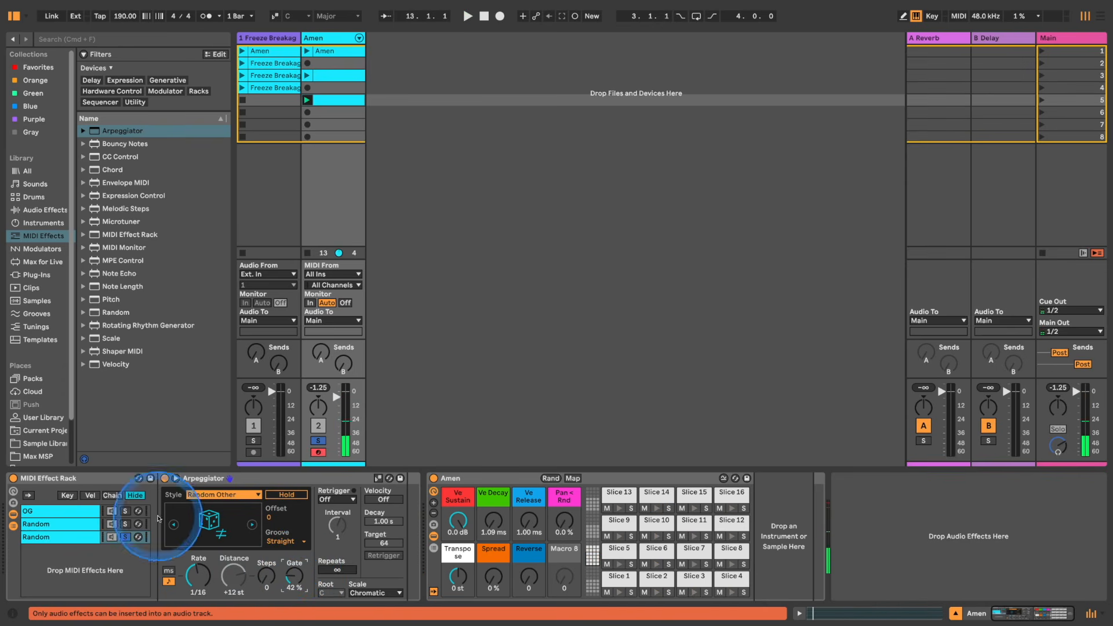
{"action": "left_click", "coordinate": [70, 539]}
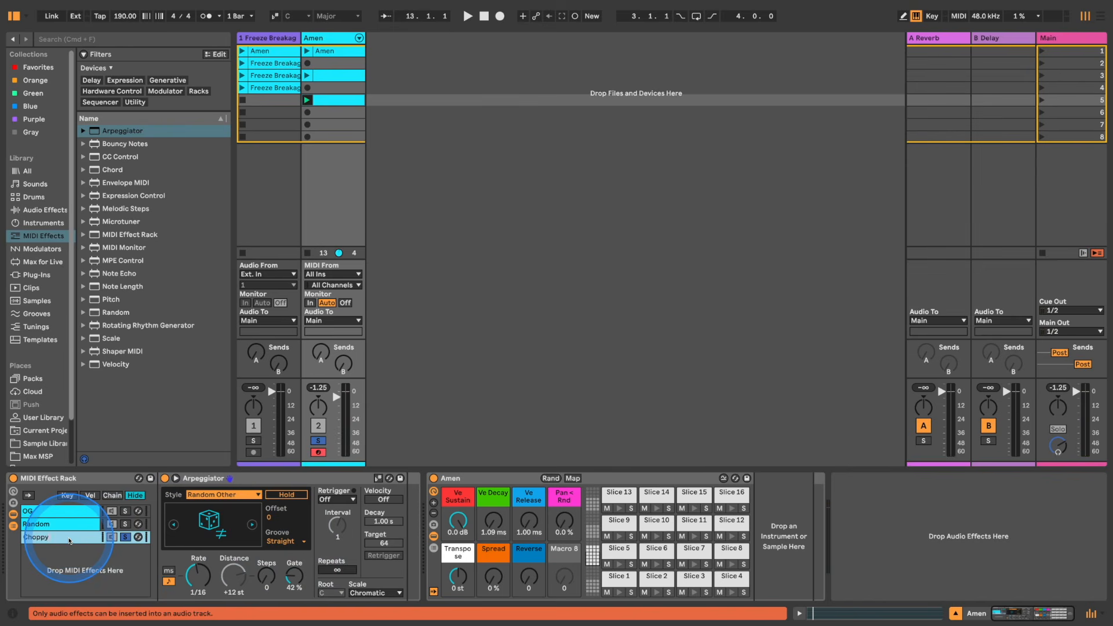
- Duplicate the OG chain and place the copy at the end of the rack's chain list
{"action": "right_click", "coordinate": [55, 514]}
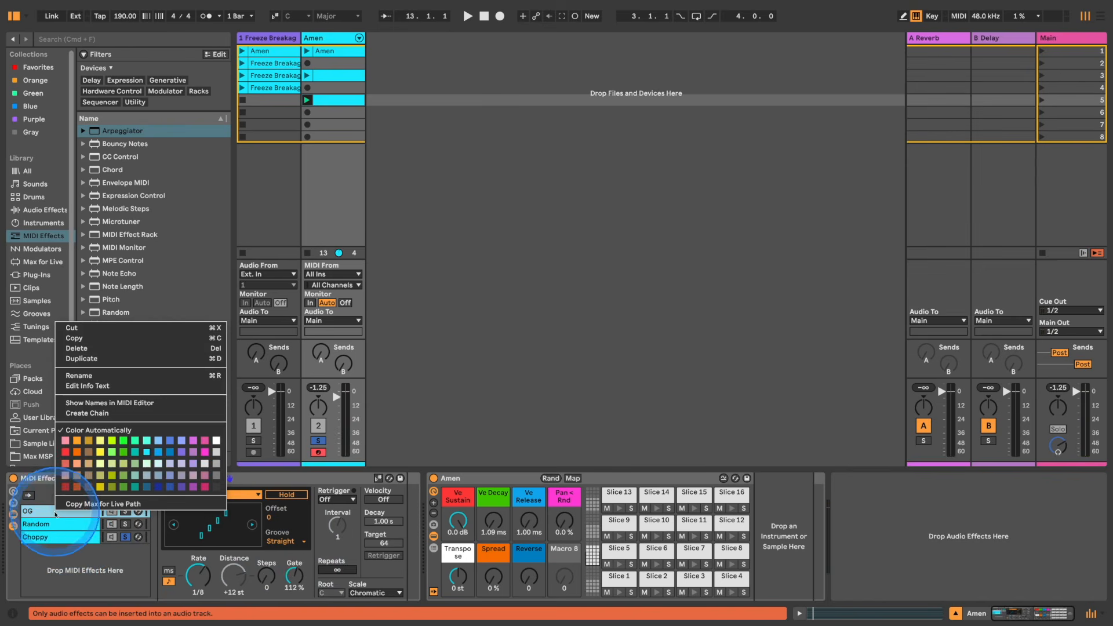
{"action": "left_click", "coordinate": [37, 512]}
{"action": "left_click_drag", "start_coordinate": [36, 512], "coordinate": [51, 552]}
- Set the fourth chain's Arpeggiator style to Down and audition the chain soloed
{"action": "left_click", "coordinate": [217, 493]}
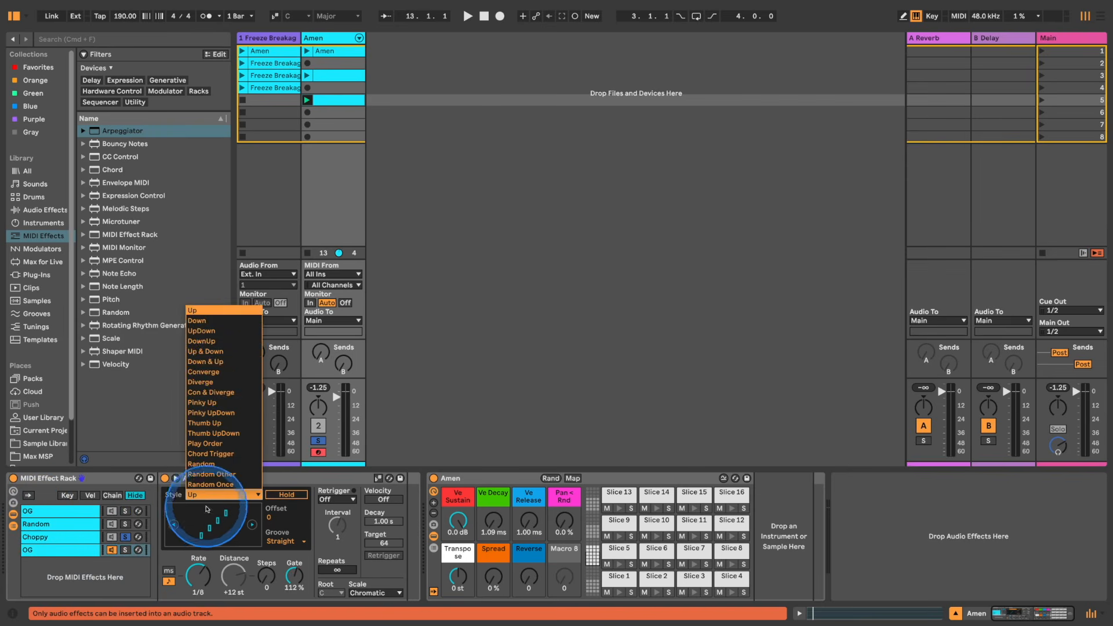
{"action": "left_click", "coordinate": [231, 321]}
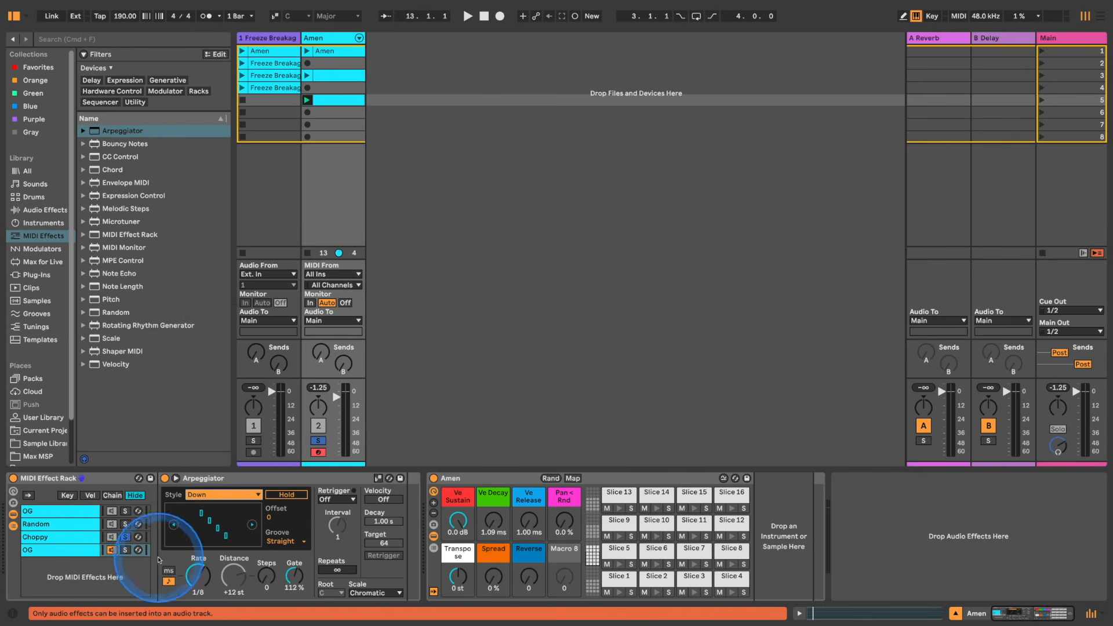
{"action": "left_click", "coordinate": [125, 550]}
{"action": "key", "text": "space"}
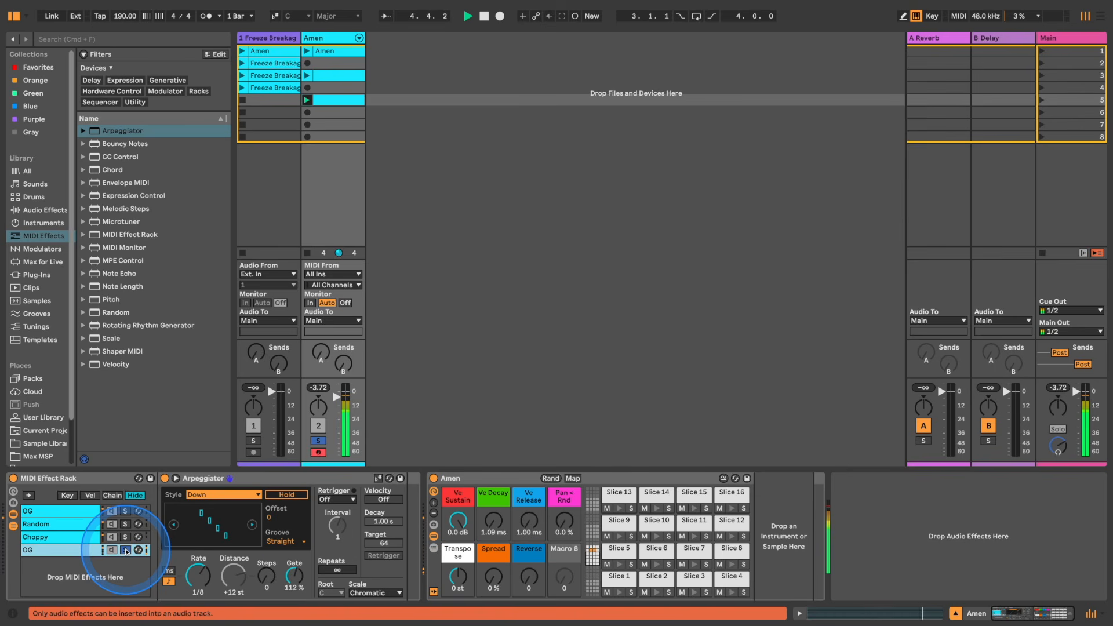
- Try the fourth chain's Arpeggiator at 2 Steps with +3 st Distance and at 6 Steps with +12 st Distance
{"action": "left_click", "coordinate": [265, 579]}
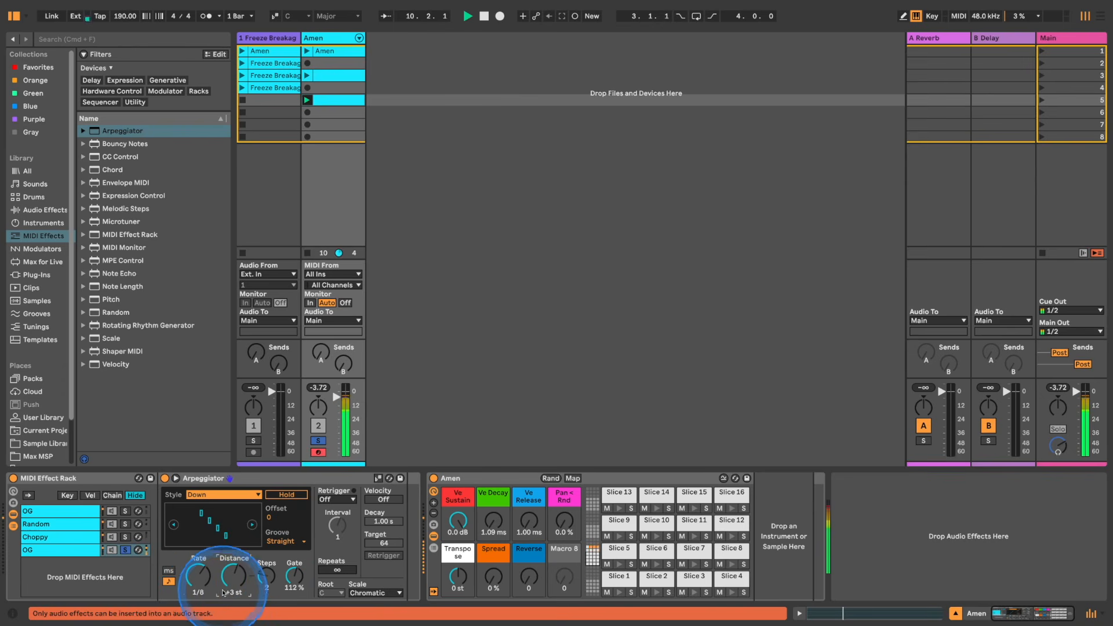
{"action": "left_click_drag", "start_coordinate": [266, 582], "coordinate": [266, 579]}
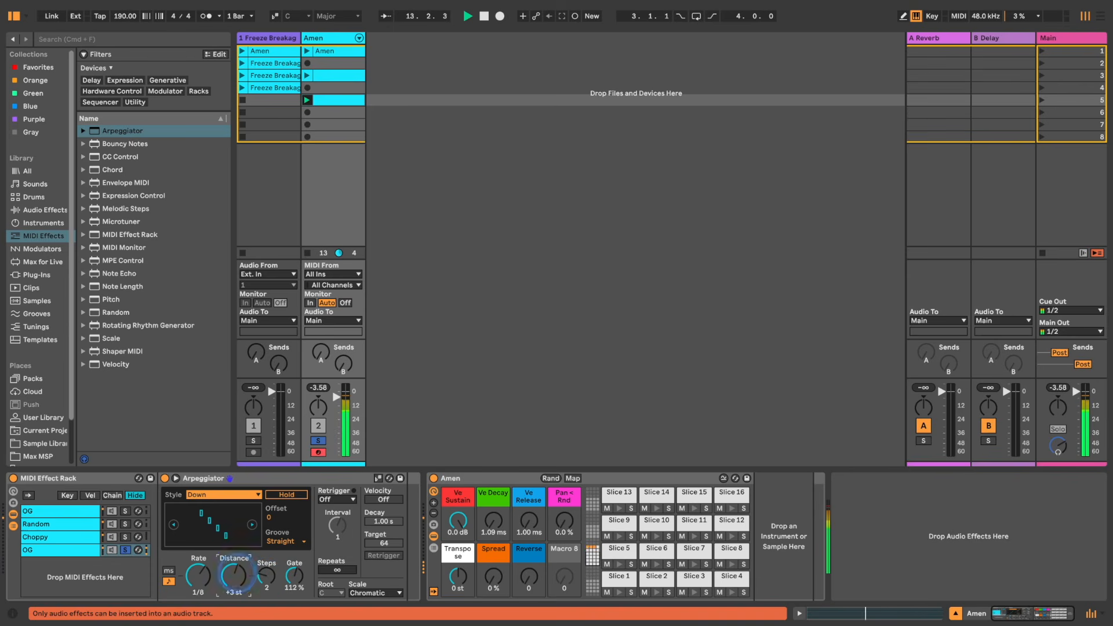
{"action": "left_click_drag", "start_coordinate": [236, 574], "coordinate": [263, 568]}
{"action": "key", "text": "space"}
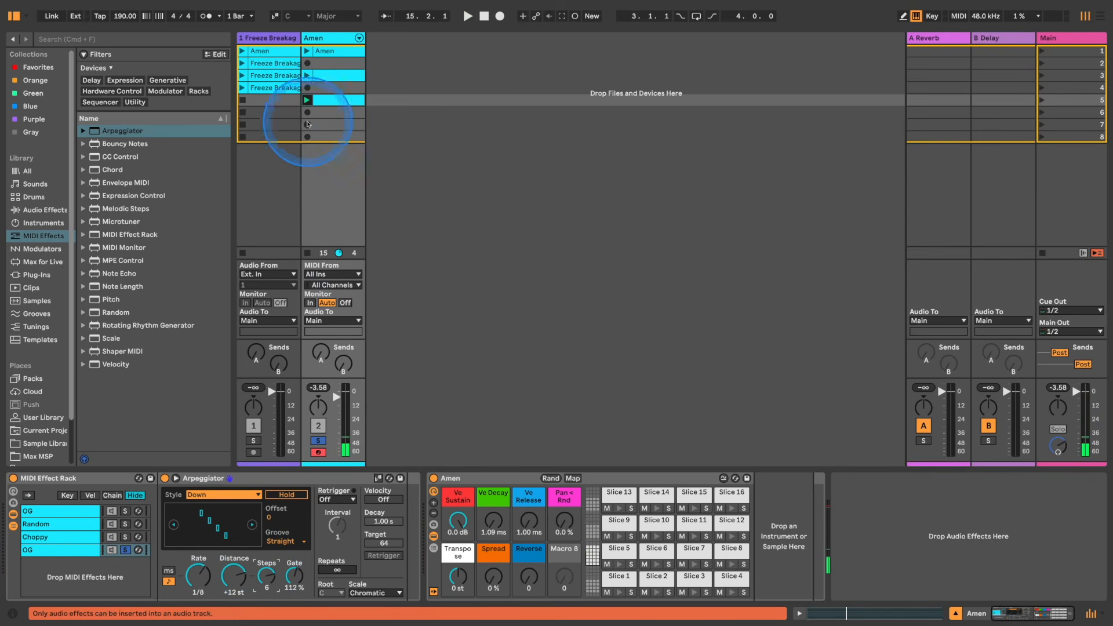
- Replay the fourth chain and reset its Arpeggiator Steps to 0
{"action": "double_click", "coordinate": [345, 101]}
{"action": "double_click", "coordinate": [323, 38]}
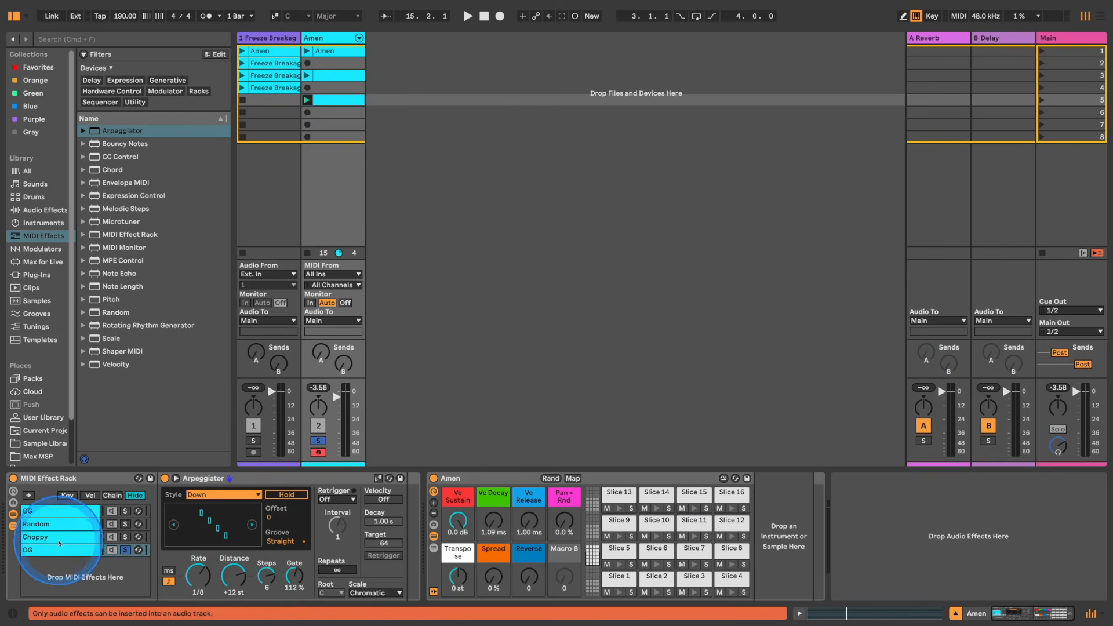
{"action": "key", "text": "space"}
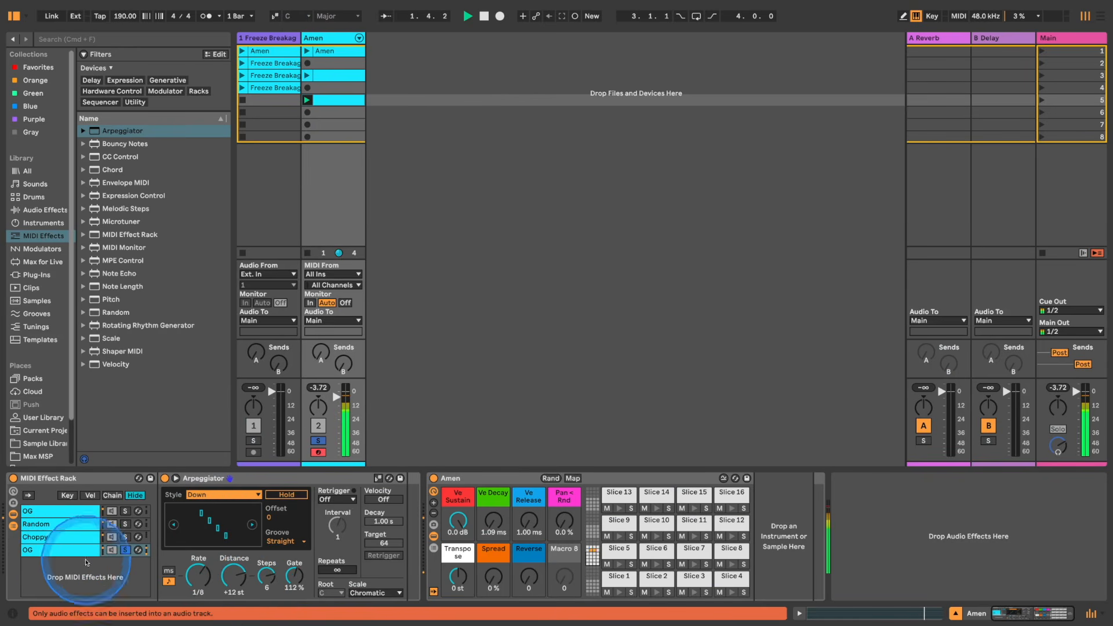
{"action": "left_click_drag", "start_coordinate": [270, 580], "coordinate": [272, 598]}
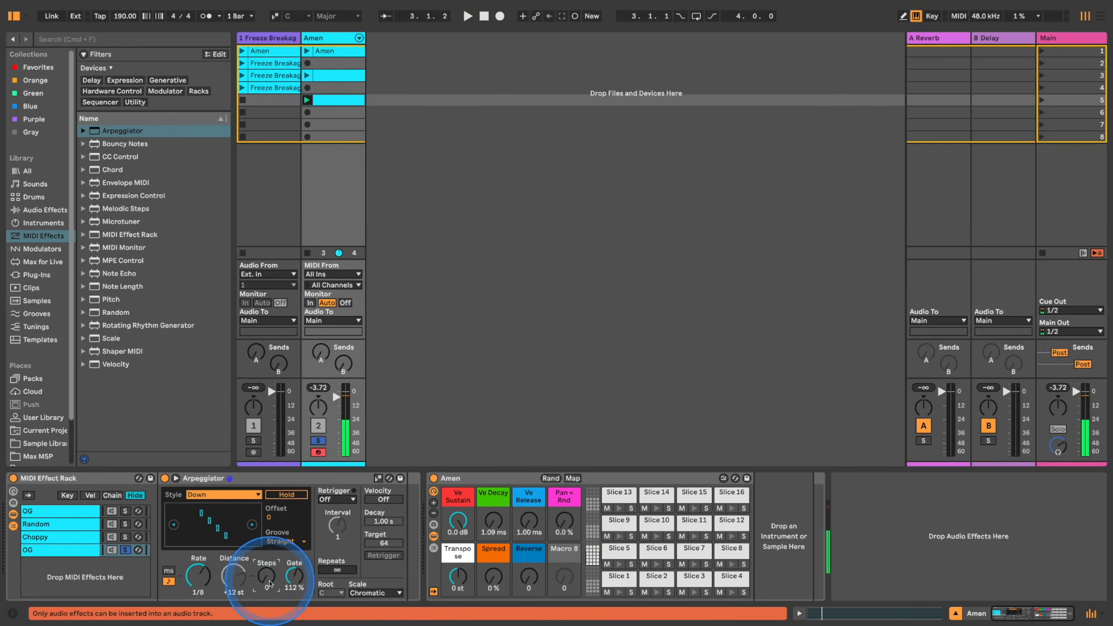
{"action": "key", "text": "space"}
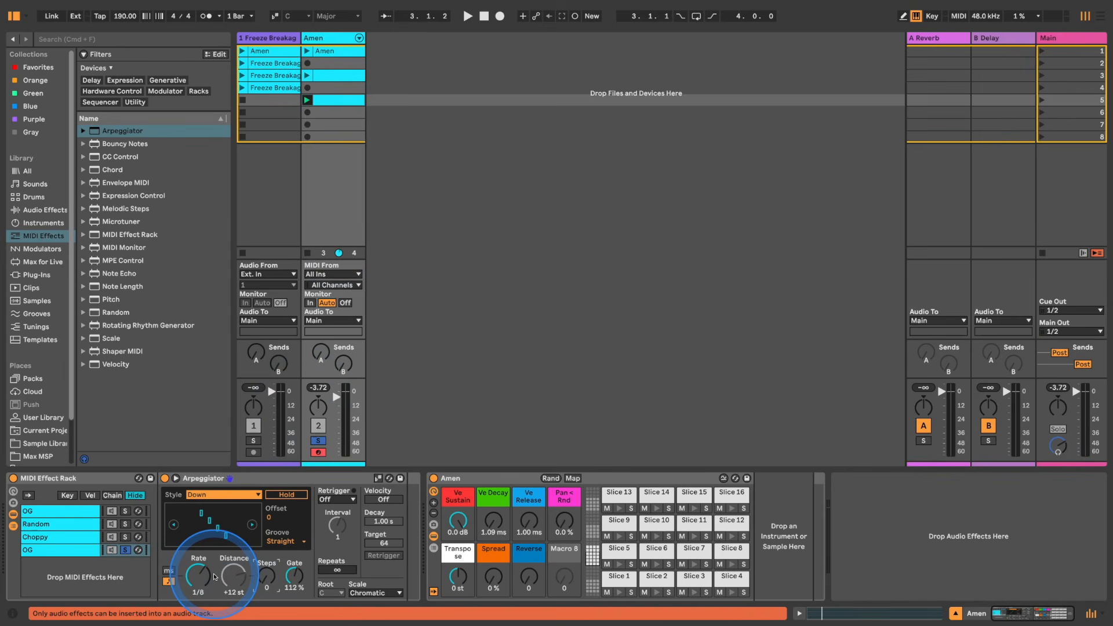
- Rename the fourth chain in the MIDI Effect Rack as Down
{"action": "left_click", "coordinate": [69, 553]}
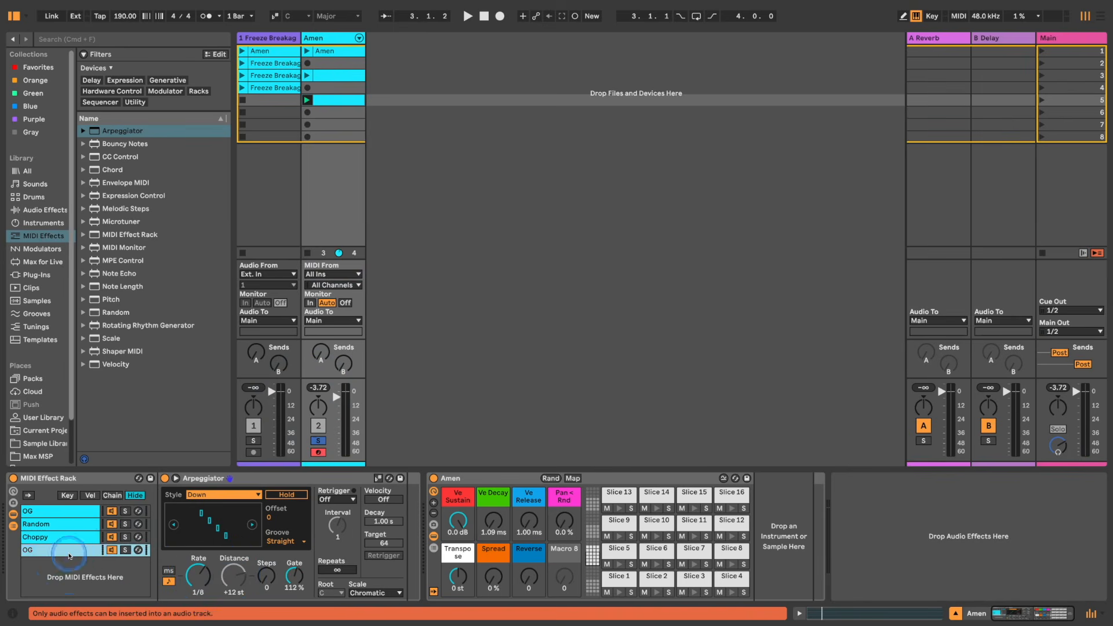
{"action": "type", "text": "Down"}
{"action": "key", "text": "Return"}
- Extend the chain zones of all four chains across the full 0–127 range and distribute the ranges equally
{"action": "left_click", "coordinate": [113, 495]}
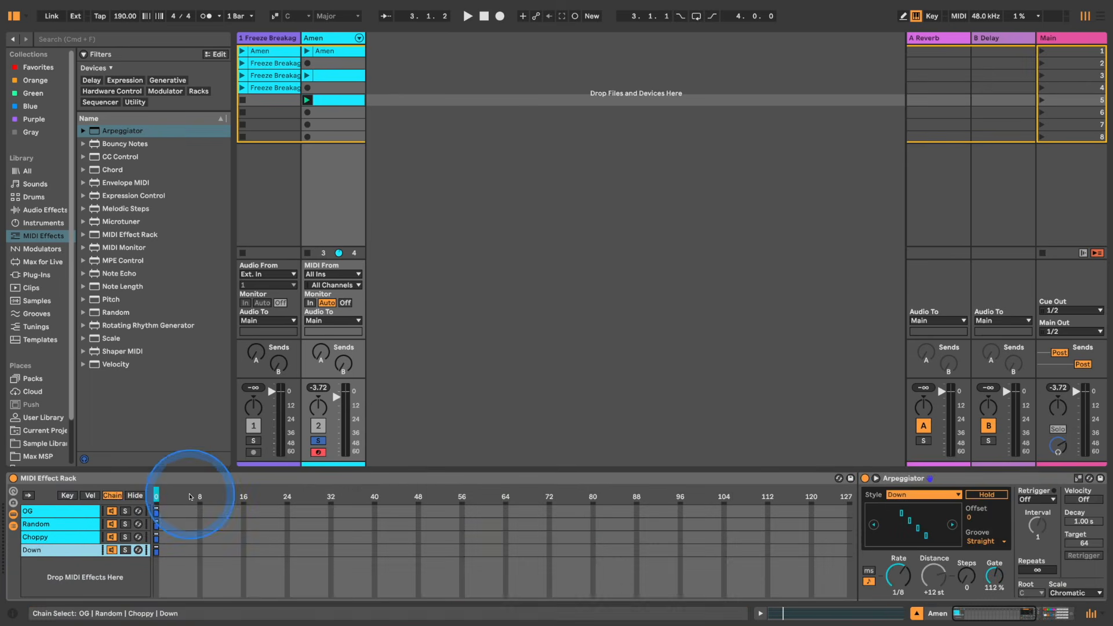
{"action": "left_click", "coordinate": [82, 511], "text": "shift"}
{"action": "left_click_drag", "start_coordinate": [158, 511], "coordinate": [851, 511]}
{"action": "right_click", "coordinate": [723, 536]}
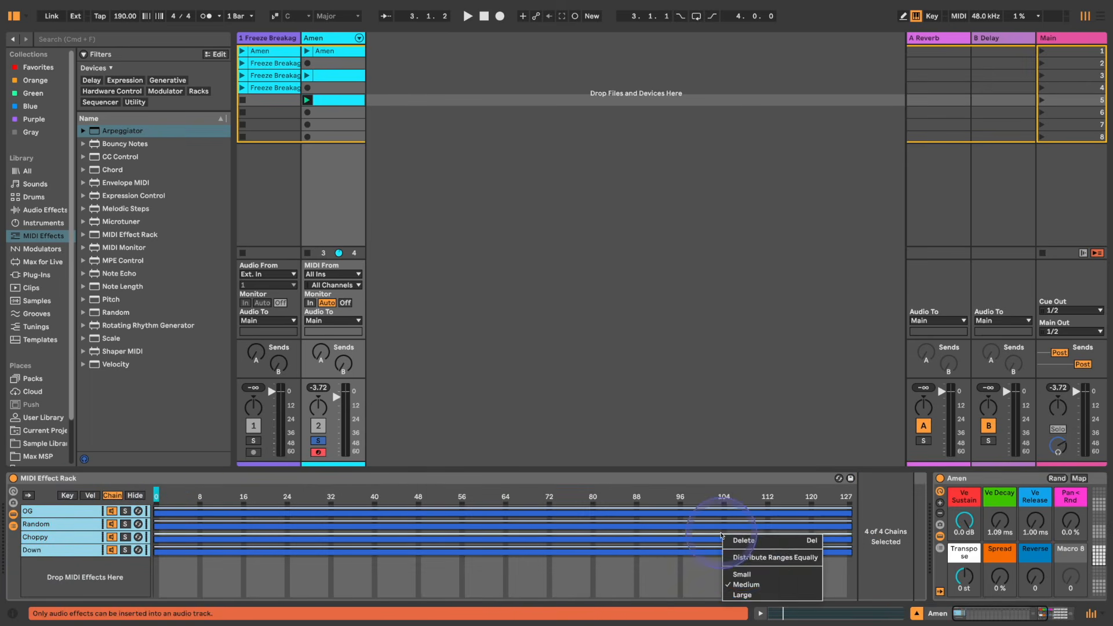
{"action": "left_click", "coordinate": [747, 559]}
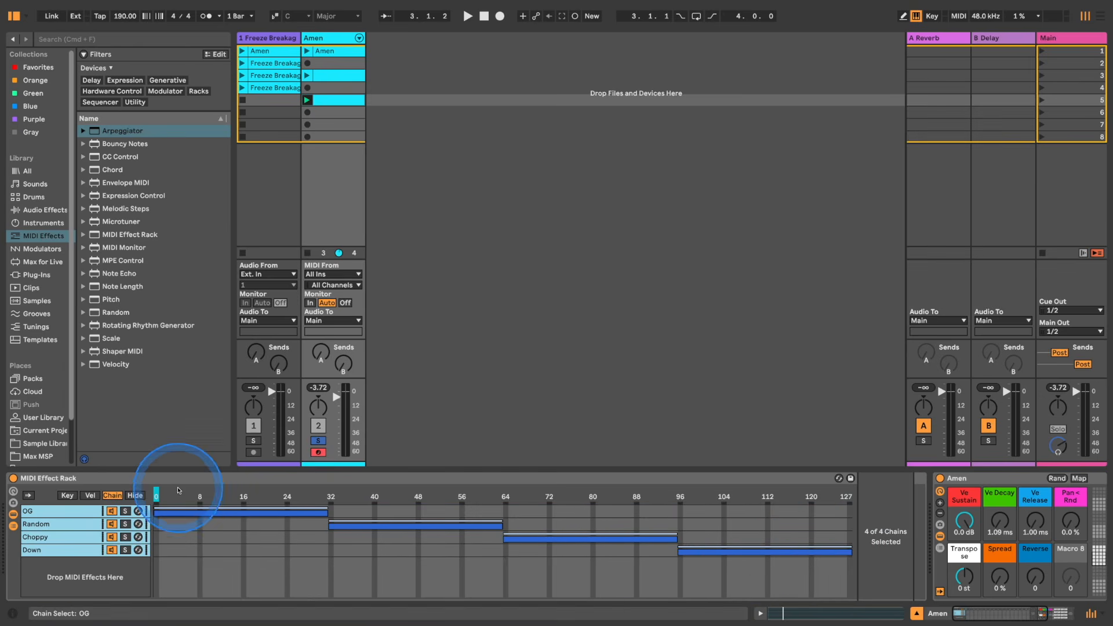
- Play the pattern while moving the chain selector, and stop with the selector back at 0
{"action": "left_click", "coordinate": [64, 511]}
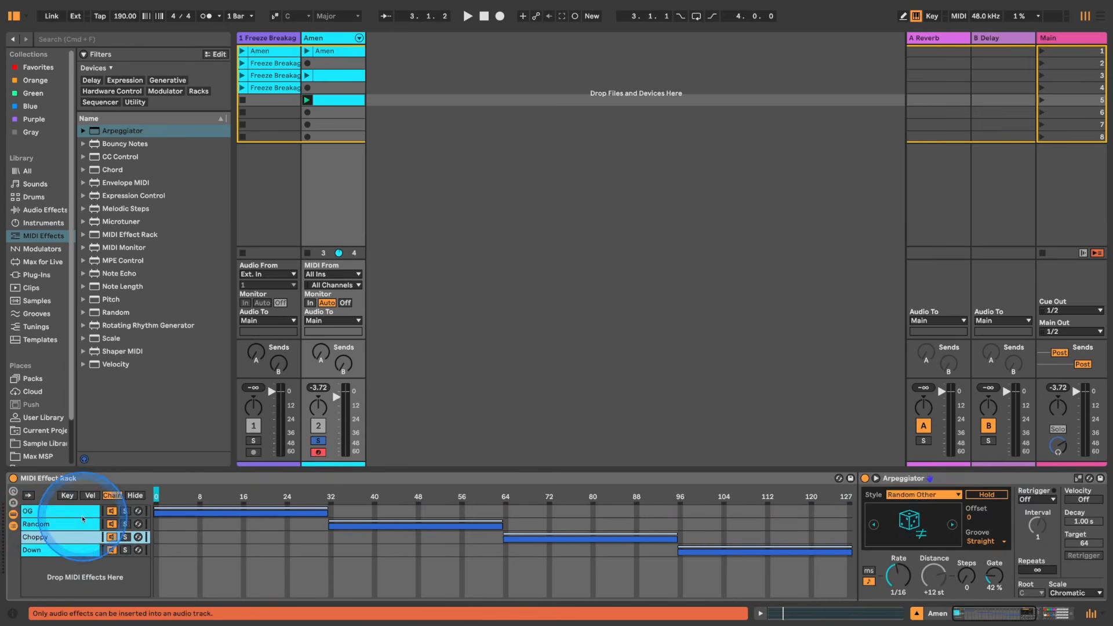
{"action": "key", "text": "space"}
{"action": "left_click_drag", "start_coordinate": [158, 494], "coordinate": [168, 494]}
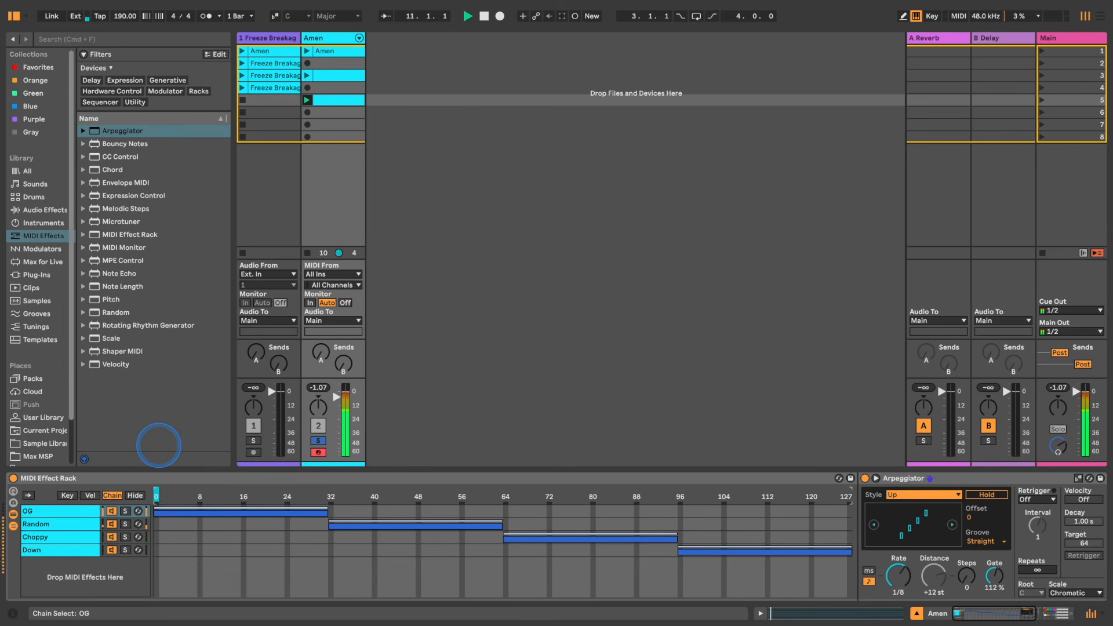
{"action": "left_click_drag", "start_coordinate": [161, 446], "coordinate": [156, 497]}
{"action": "key", "text": "space"}
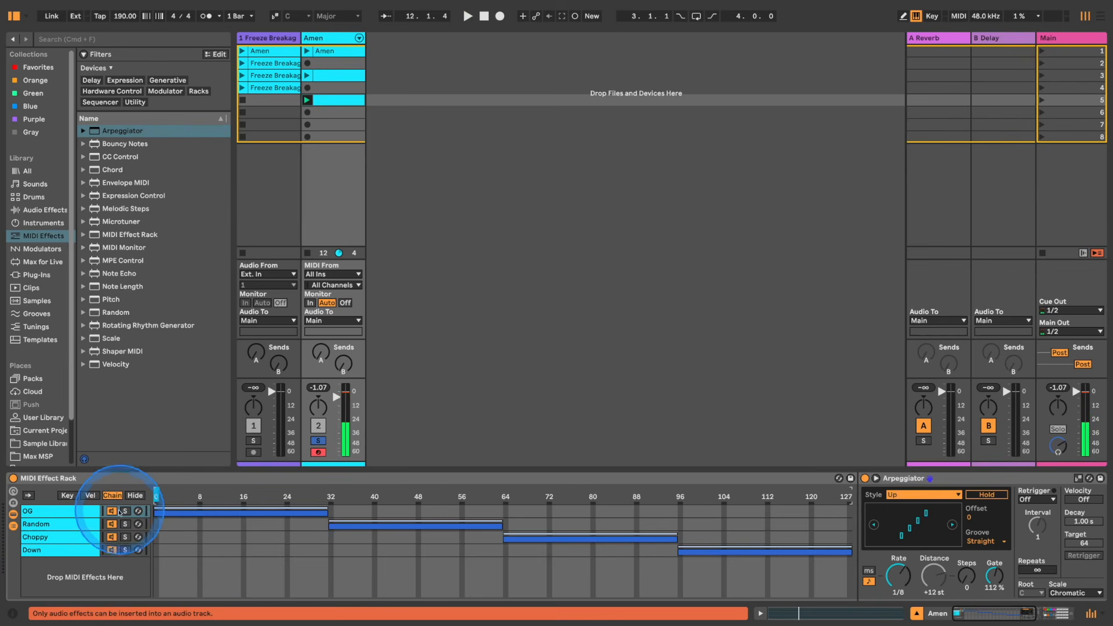
- Add an LFO after the Amen rack and set it to a tempo-synced rate of 1/2
{"action": "left_click", "coordinate": [32, 212]}
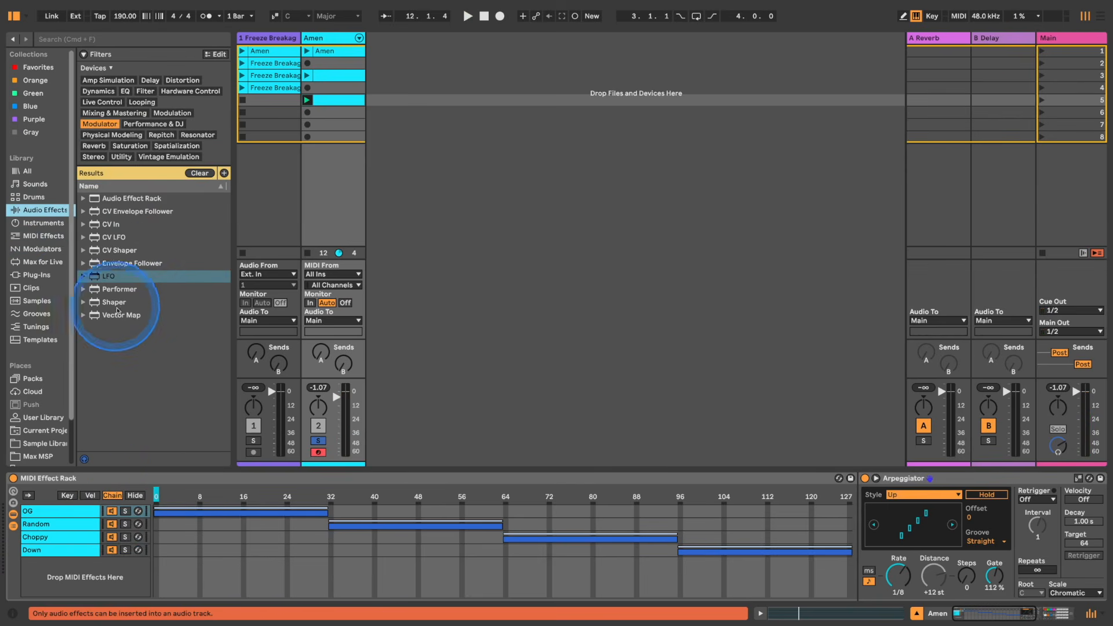
{"action": "left_click", "coordinate": [154, 278]}
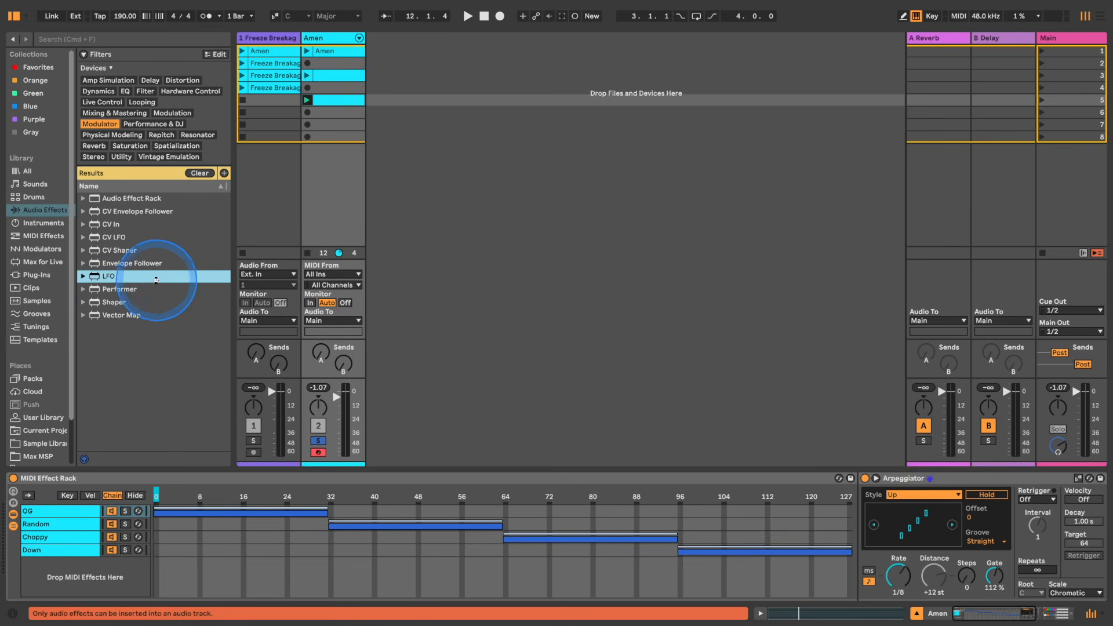
{"action": "left_click_drag", "start_coordinate": [154, 278], "coordinate": [518, 546]}
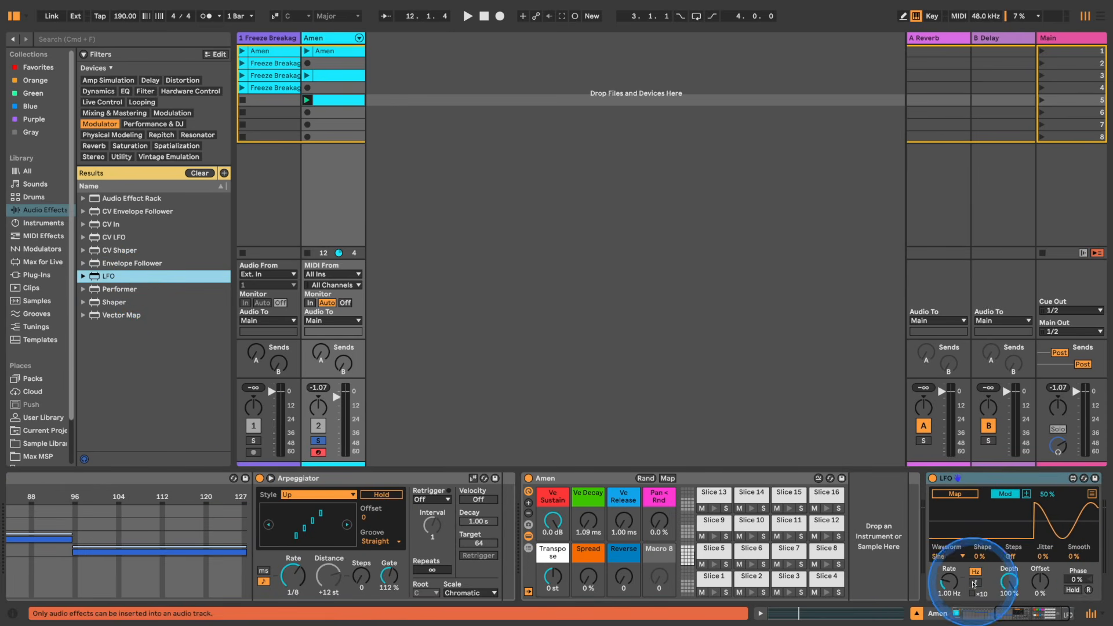
{"action": "left_click", "coordinate": [948, 590]}
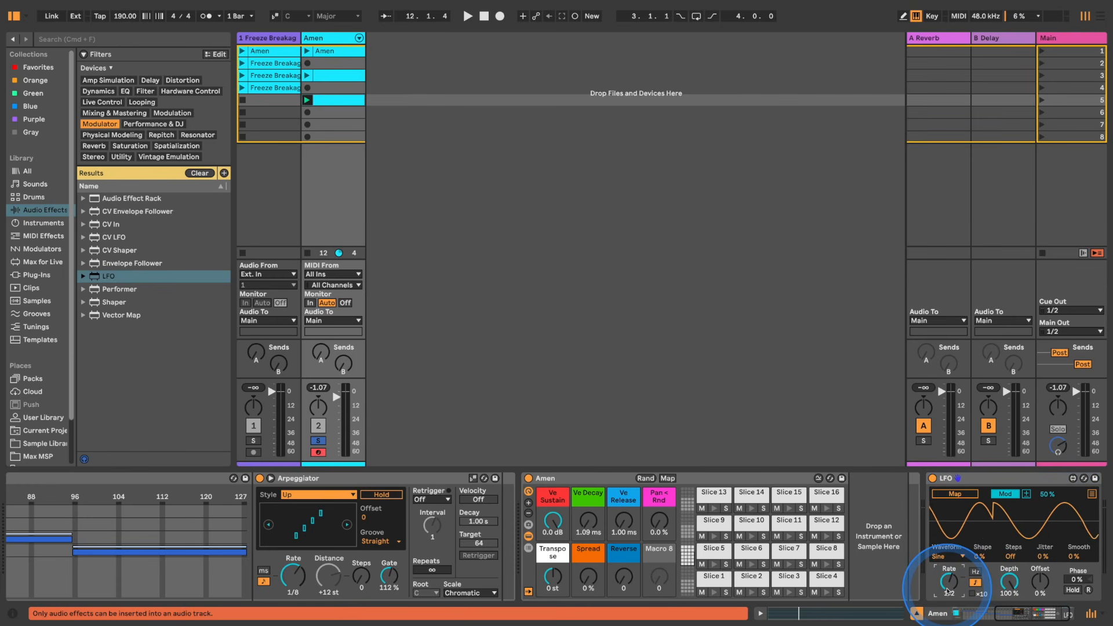
{"action": "left_click_drag", "start_coordinate": [949, 591], "coordinate": [949, 584]}
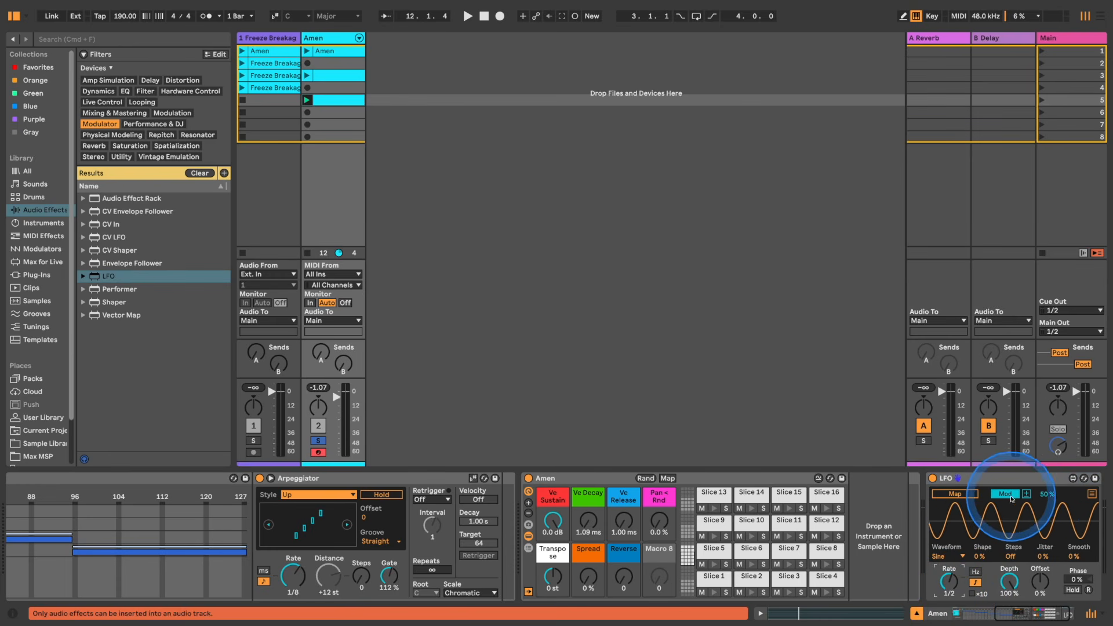
- Map the LFO to the MIDI Effect Rack's Chain Selector and set the LFO waveform to Random
{"action": "scroll", "coordinate": [818, 544], "scroll_direction": "left", "scroll_amount": 5}
{"action": "scroll", "coordinate": [817, 544], "scroll_direction": "left", "scroll_amount": 8}
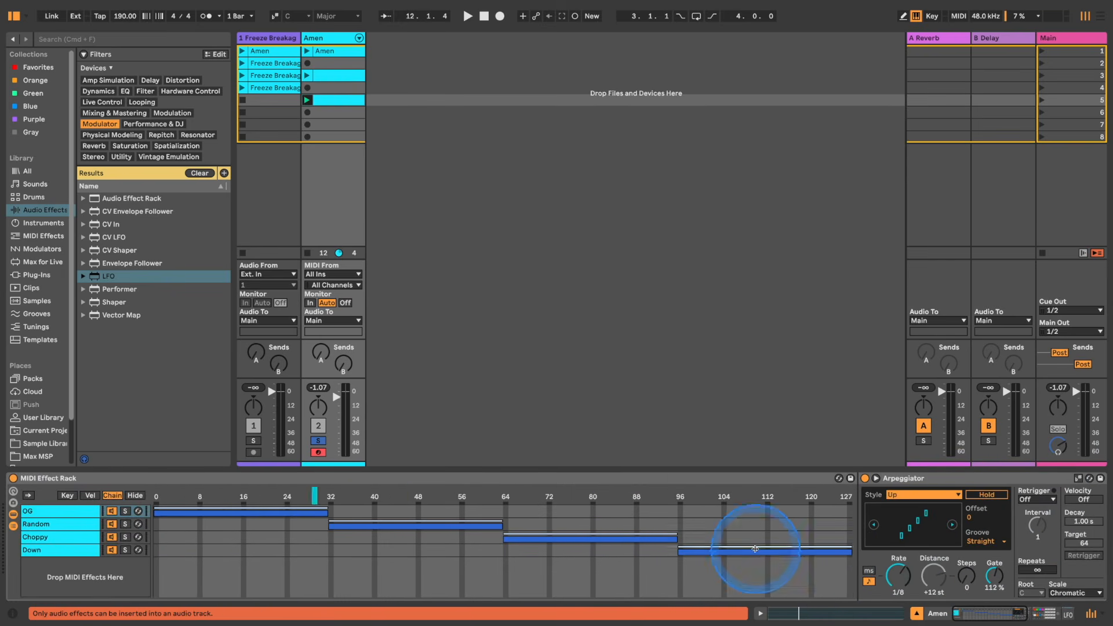
{"action": "scroll", "coordinate": [760, 571], "scroll_direction": "right", "scroll_amount": 14}
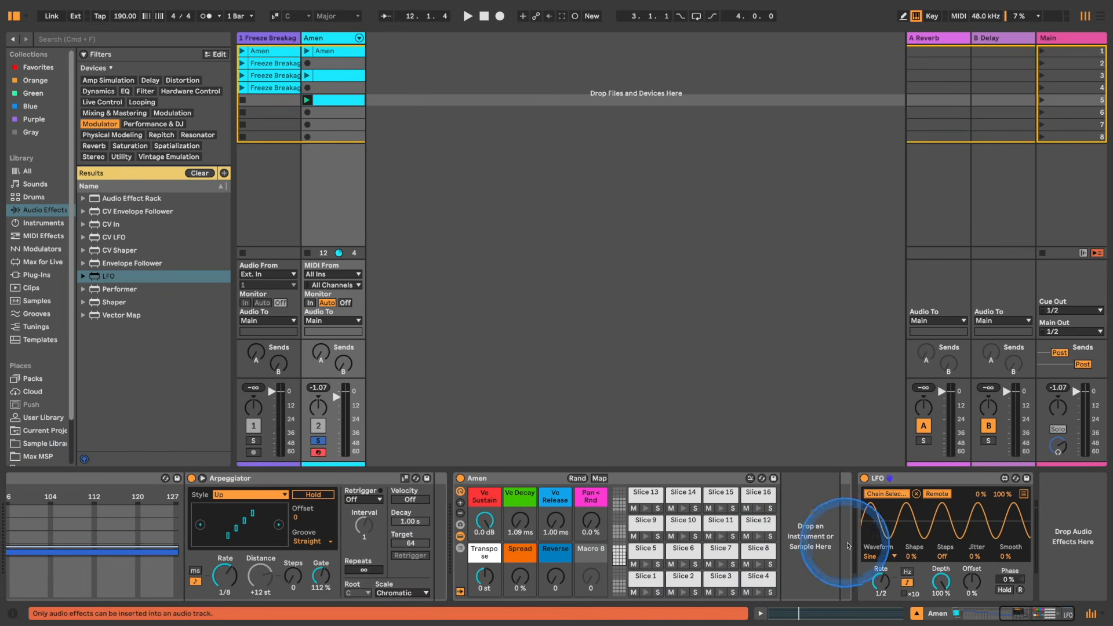
{"action": "left_click", "coordinate": [878, 557]}
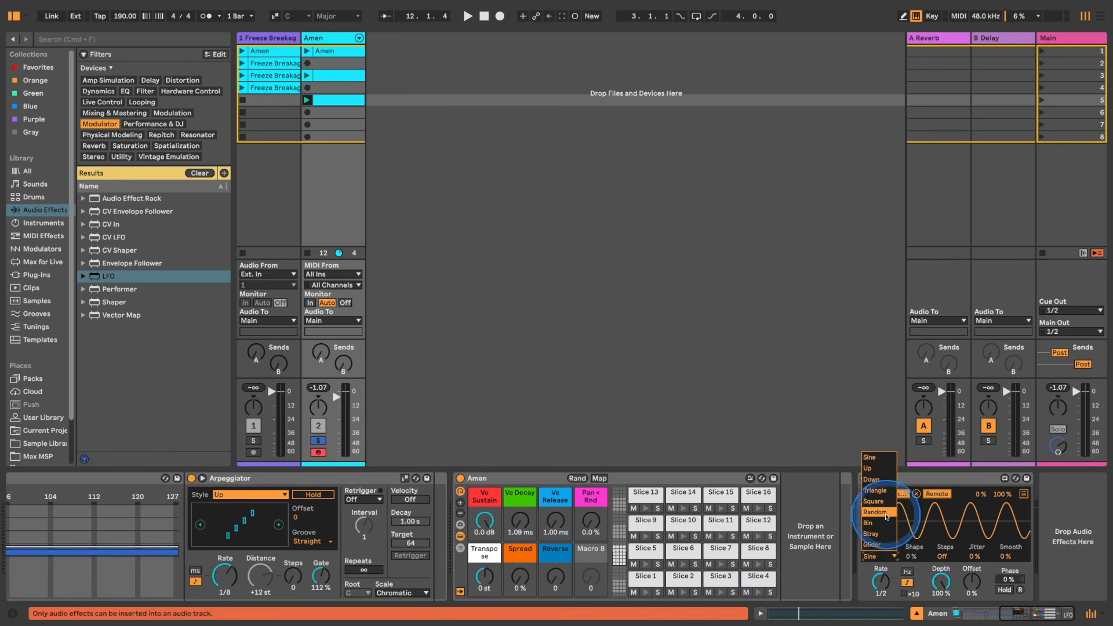
{"action": "left_click", "coordinate": [877, 512]}
- Audition the pattern while the random LFO switches between the rack's chains
{"action": "scroll", "coordinate": [748, 534], "scroll_direction": "left", "scroll_amount": 14}
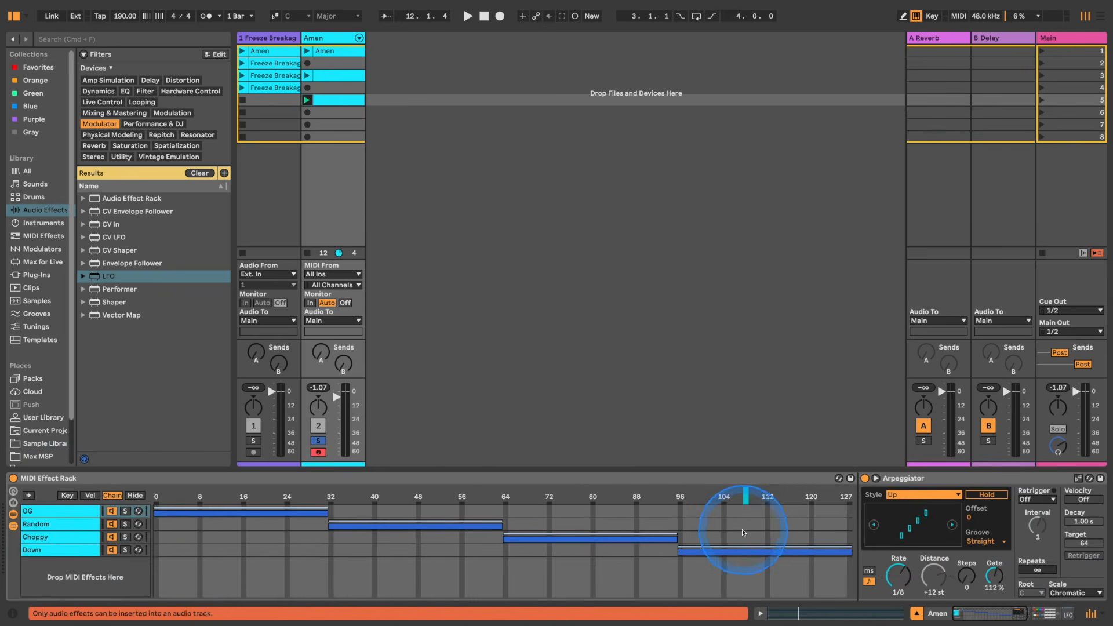
{"action": "key", "text": "space"}
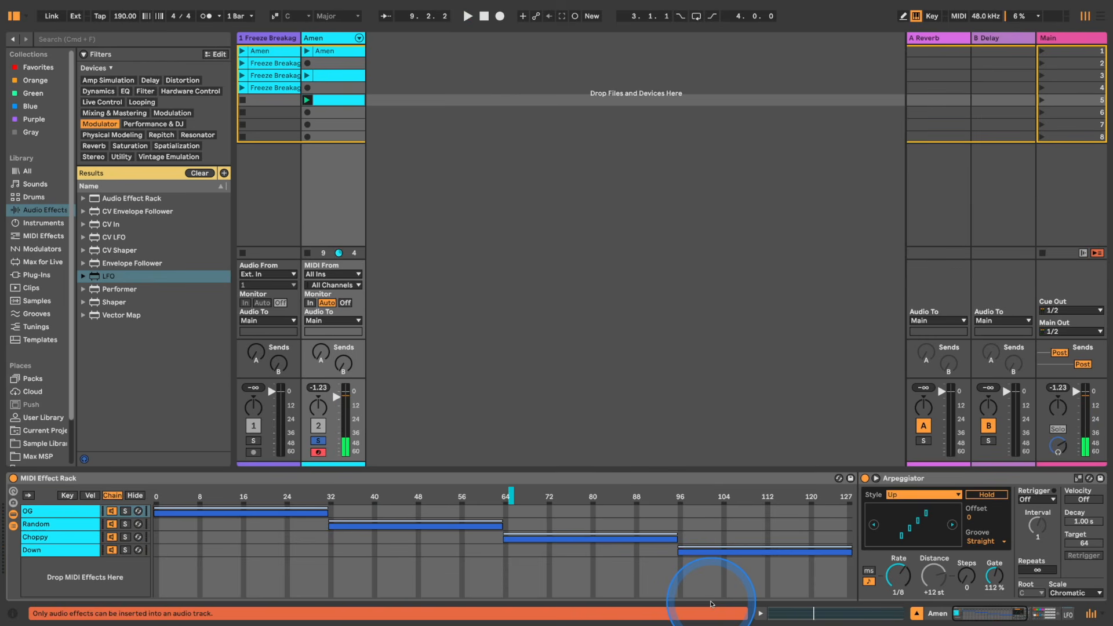
{"action": "key", "text": "ctrl+Left"}
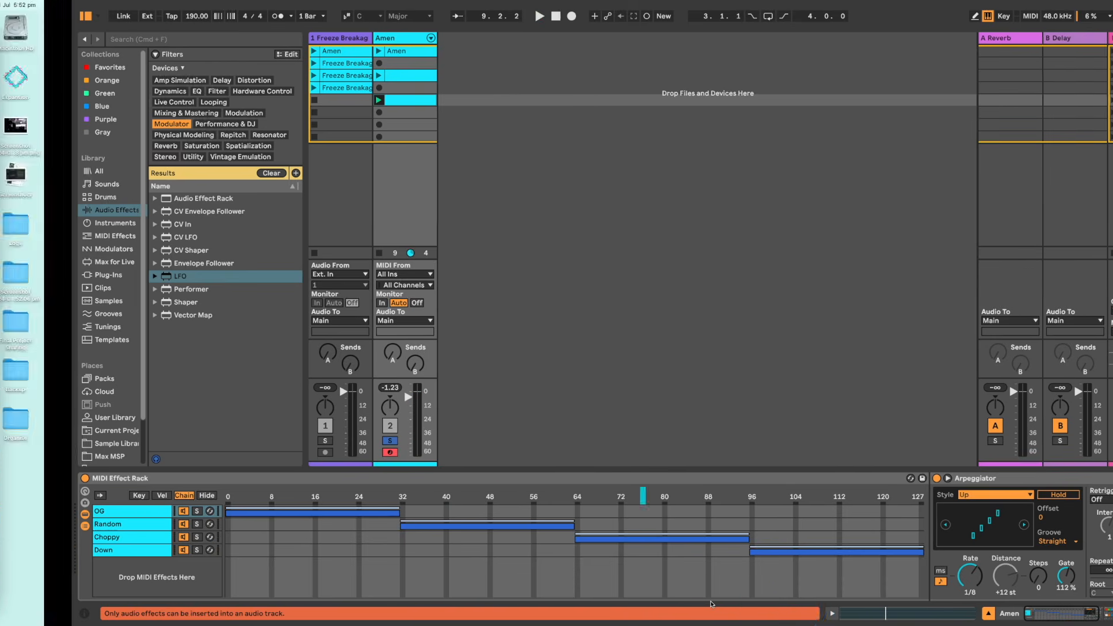
{"action": "key", "text": "ctrl+Right"}
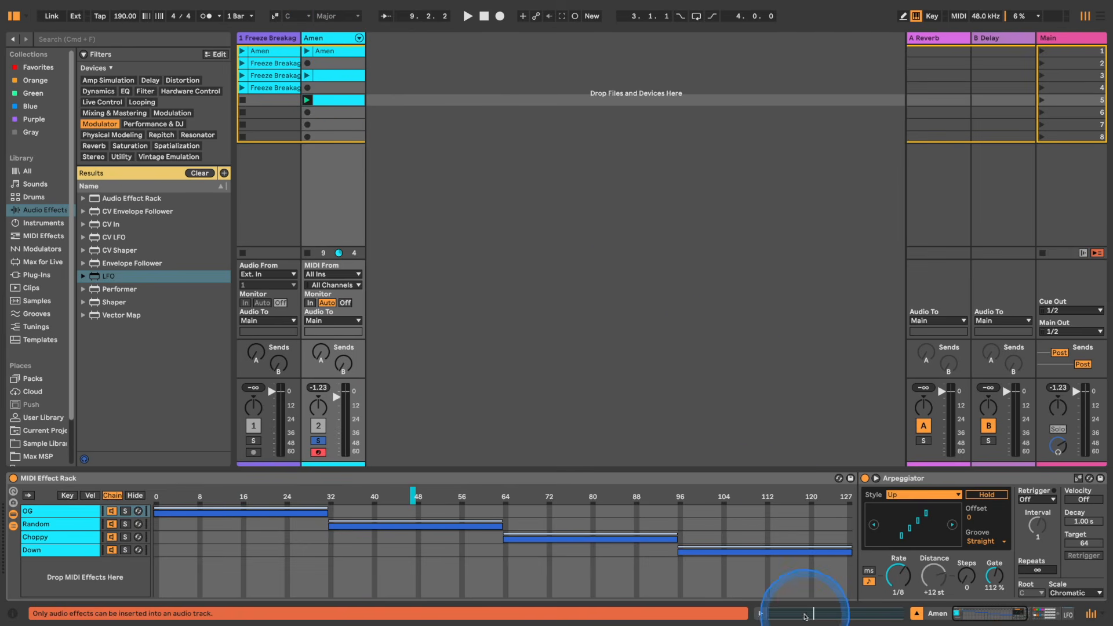
- Show the Amen rack's Transpose envelope for the fifth-slot clip on the Amen track and unlink the envelope from the clip
{"action": "scroll", "coordinate": [816, 563], "scroll_direction": "right", "scroll_amount": 8}
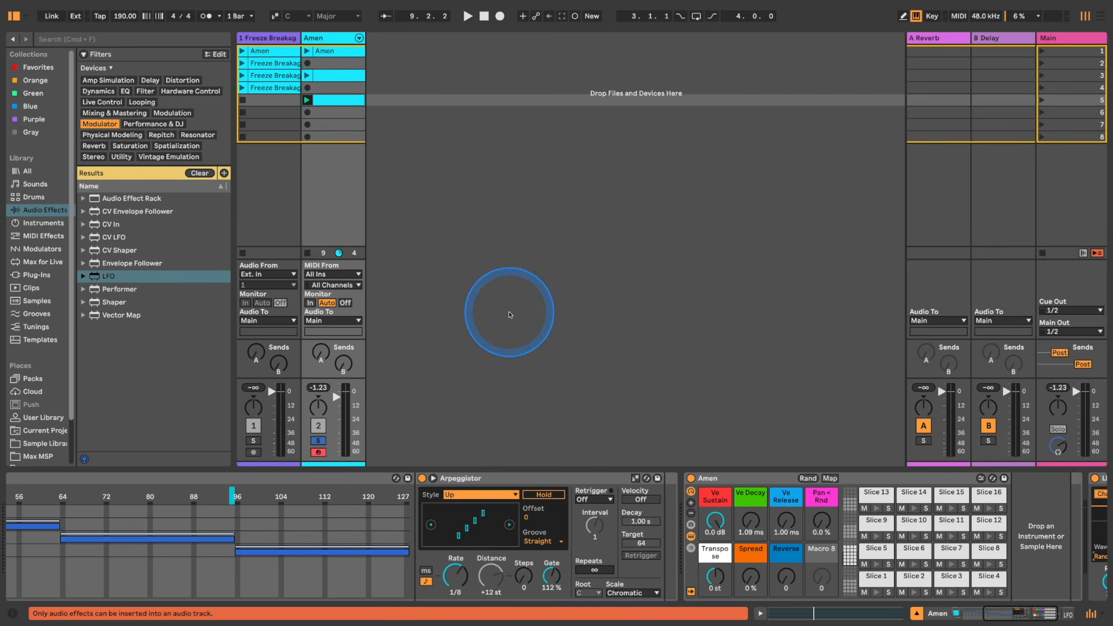
{"action": "left_click", "coordinate": [335, 100]}
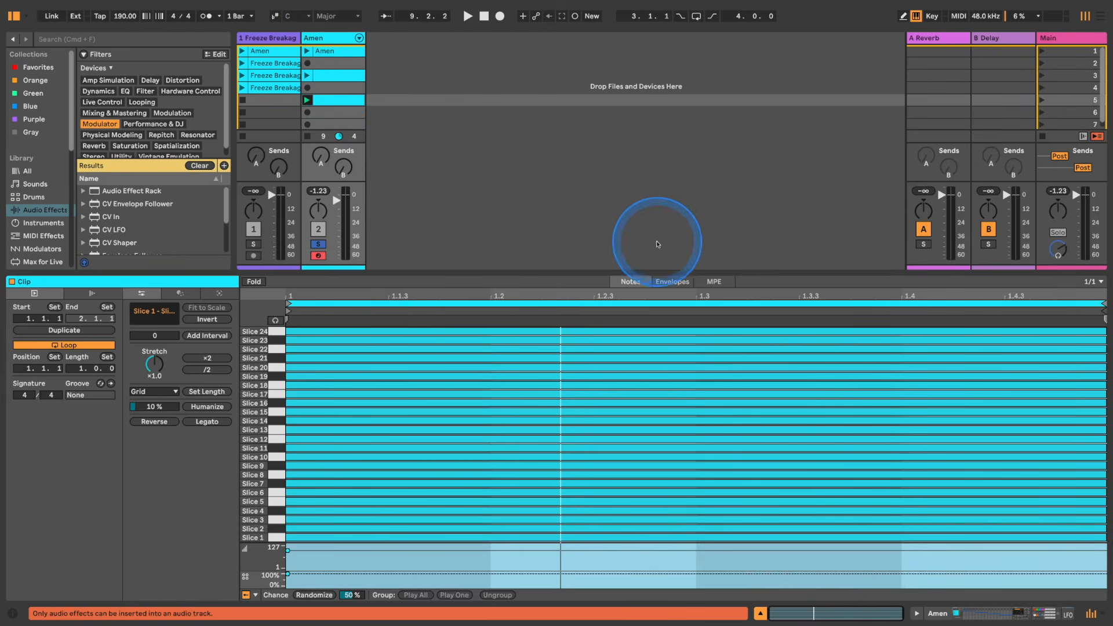
{"action": "left_click", "coordinate": [672, 282]}
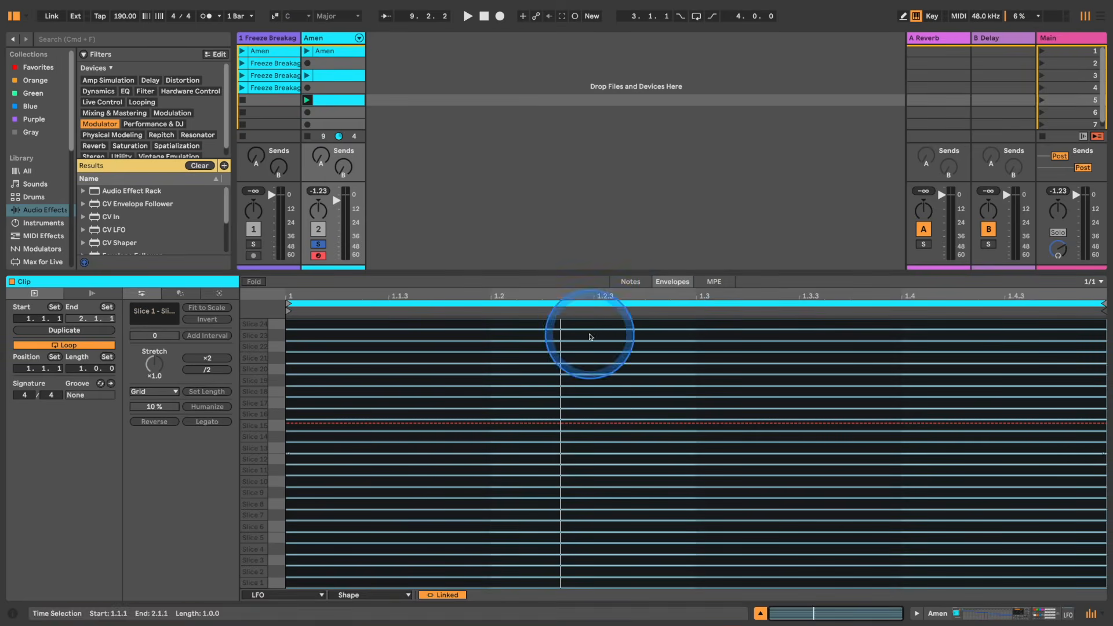
{"action": "left_click", "coordinate": [311, 595]}
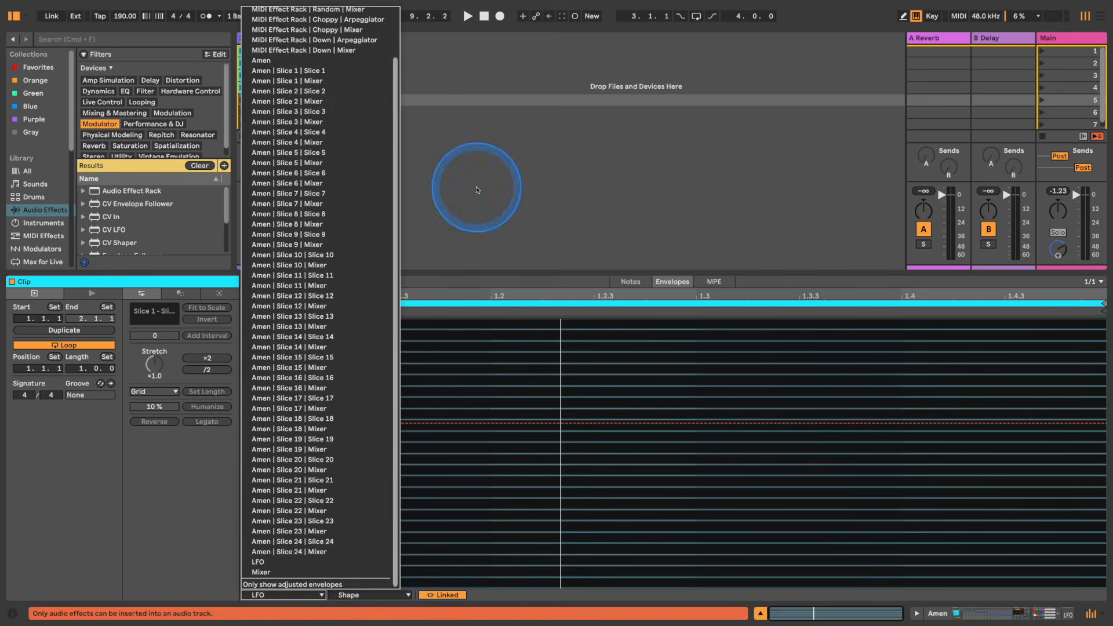
{"action": "left_click", "coordinate": [319, 59]}
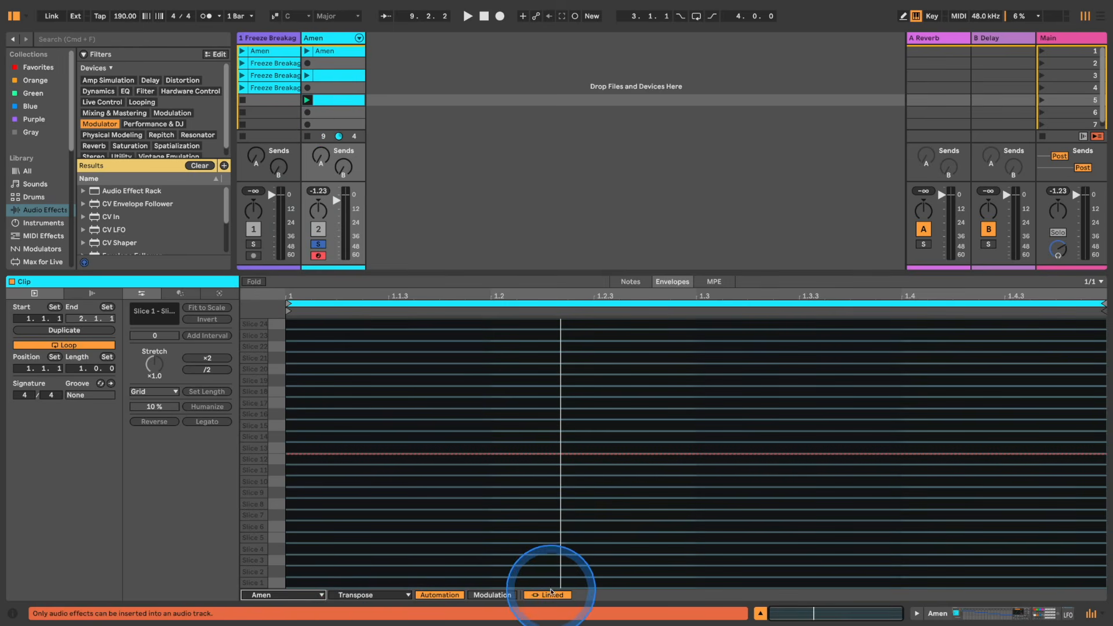
{"action": "left_click", "coordinate": [552, 593]}
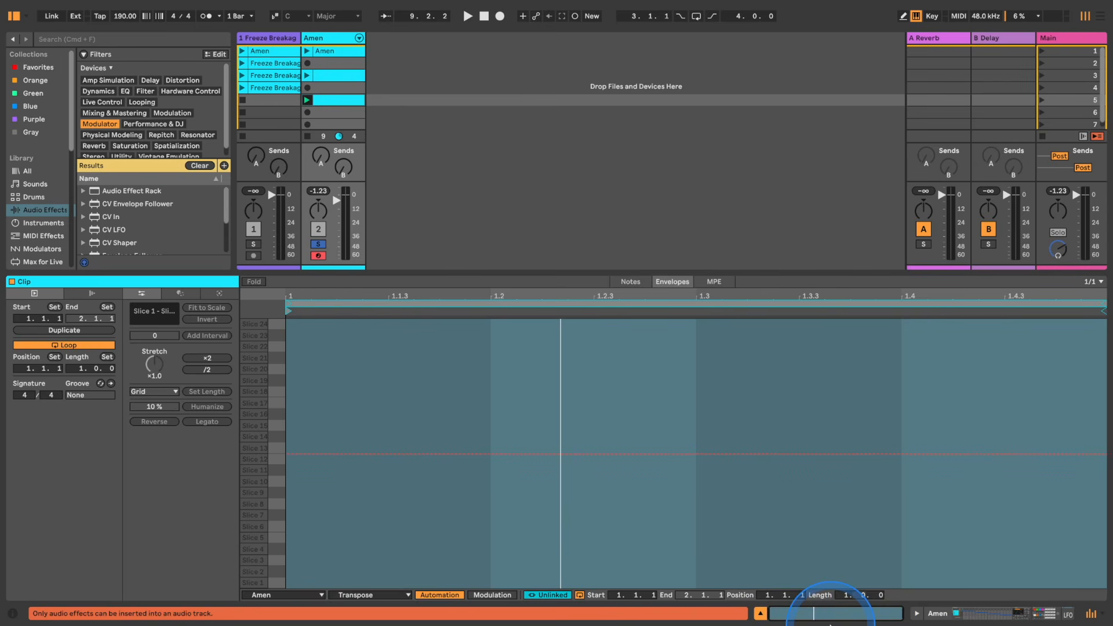
- Set the unlinked Transpose envelope's loop length to 1.3.0 and its fixed grid to 1/16
{"action": "key", "text": "Return"}
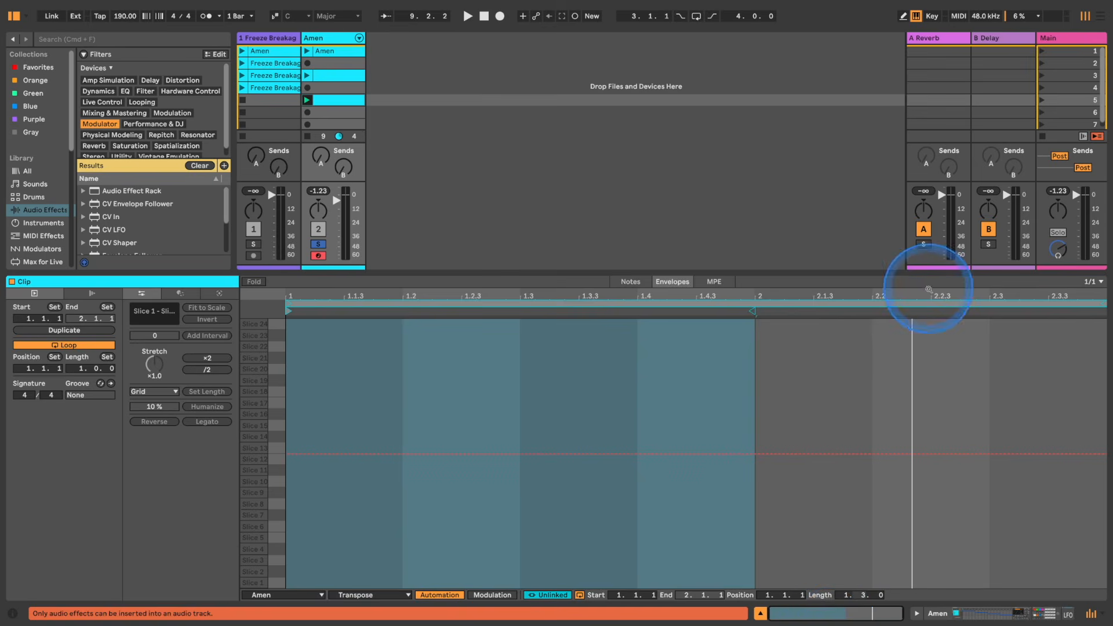
{"action": "right_click", "coordinate": [914, 382]}
{"action": "left_click", "coordinate": [914, 382]}
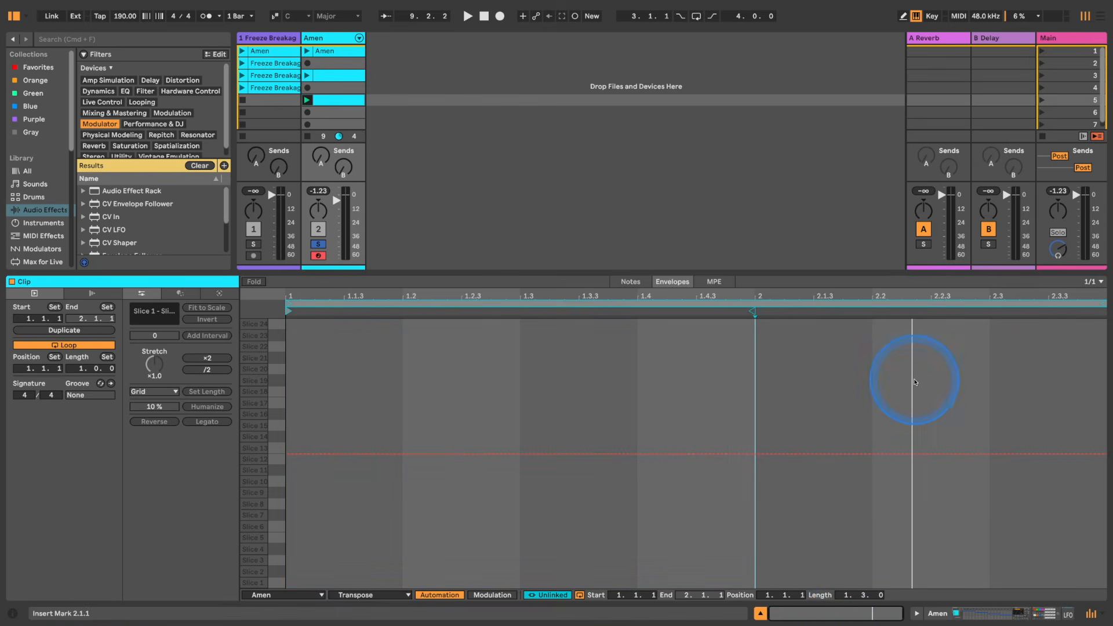
{"action": "right_click", "coordinate": [962, 380]}
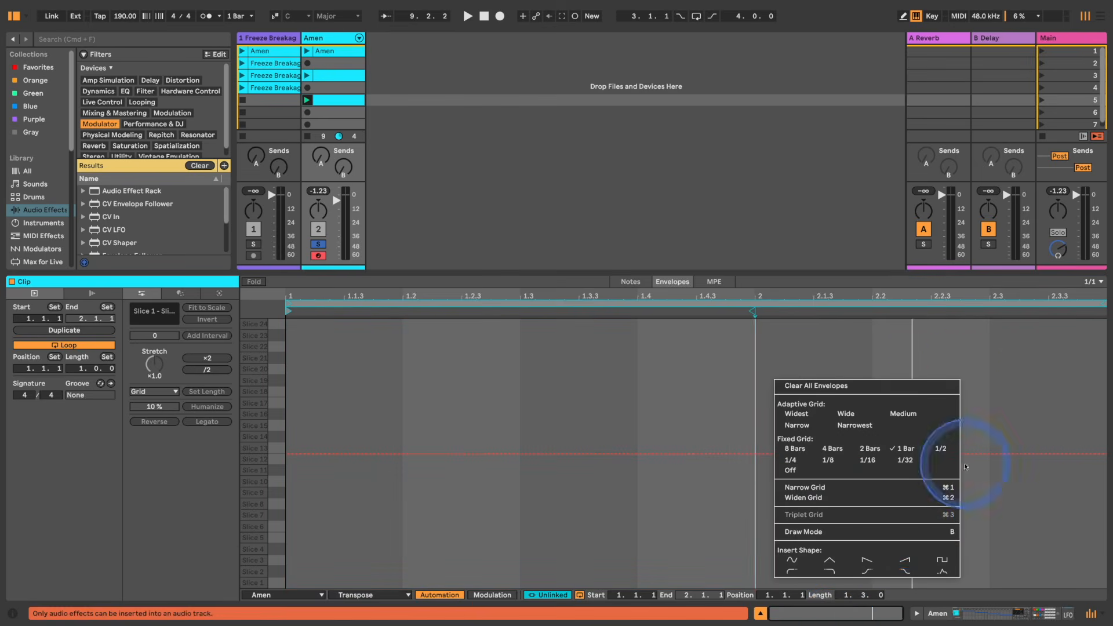
{"action": "left_click", "coordinate": [874, 462]}
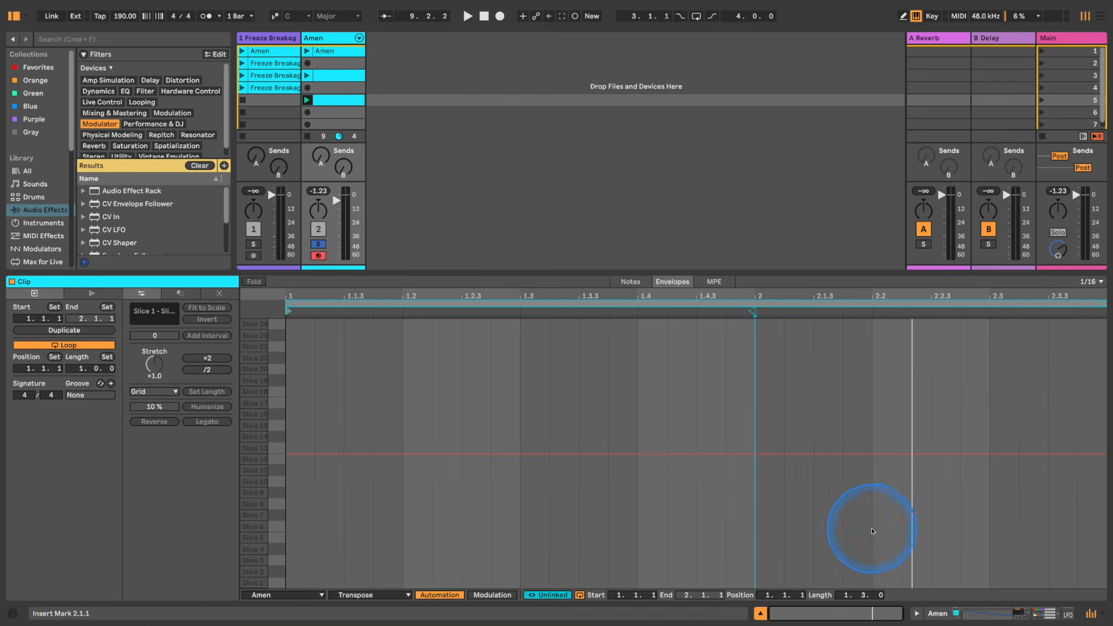
{"action": "right_click", "coordinate": [891, 406]}
{"action": "left_click", "coordinate": [888, 406]}
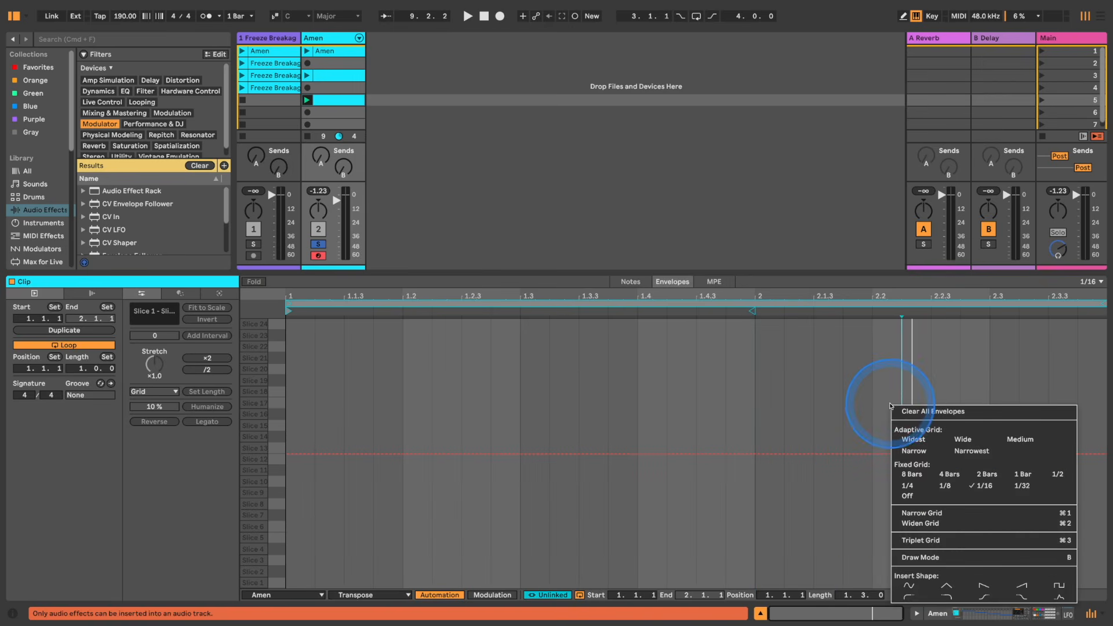
- Set the Transpose envelope's loop length to 1.3.3 and enable Draw Mode
{"action": "left_click", "coordinate": [880, 597]}
{"action": "mouse_move", "coordinate": [880, 597]}
{"action": "left_mouse_down"}
{"action": "mouse_move", "coordinate": [881, 585]}
{"action": "mouse_move", "coordinate": [881, 595]}
{"action": "left_mouse_up"}
{"action": "left_click", "coordinate": [986, 415]}
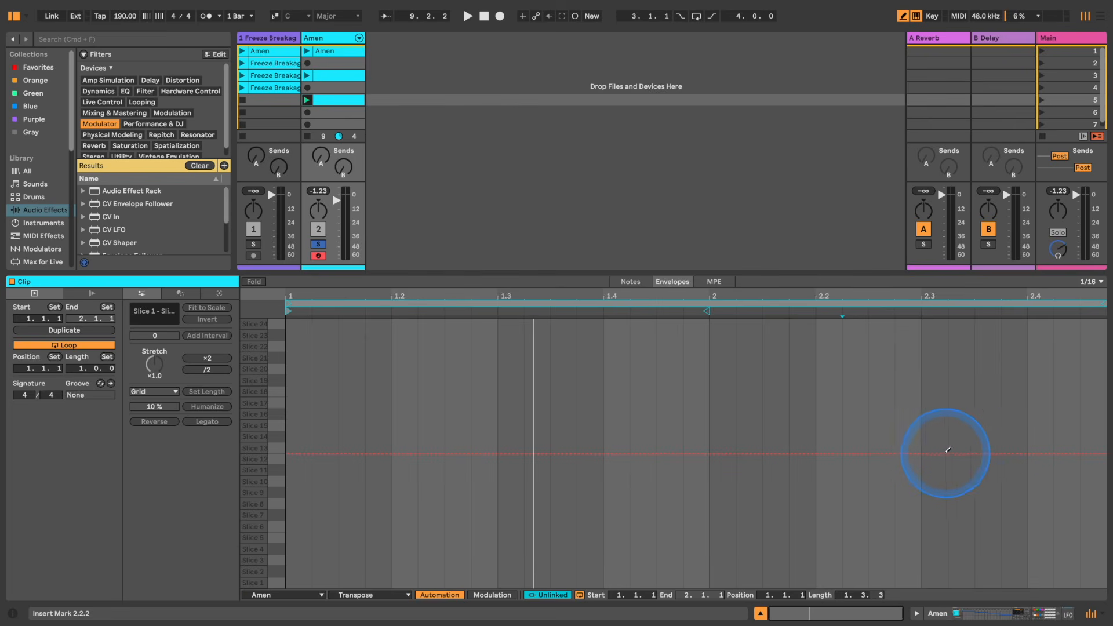
- Draw three slightly rising 1/16 steps in the Transpose envelope from 2.3 and three more from the start of bar 2
{"action": "left_click_drag", "start_coordinate": [942, 448], "coordinate": [980, 446]}
{"action": "left_click", "coordinate": [722, 450]}
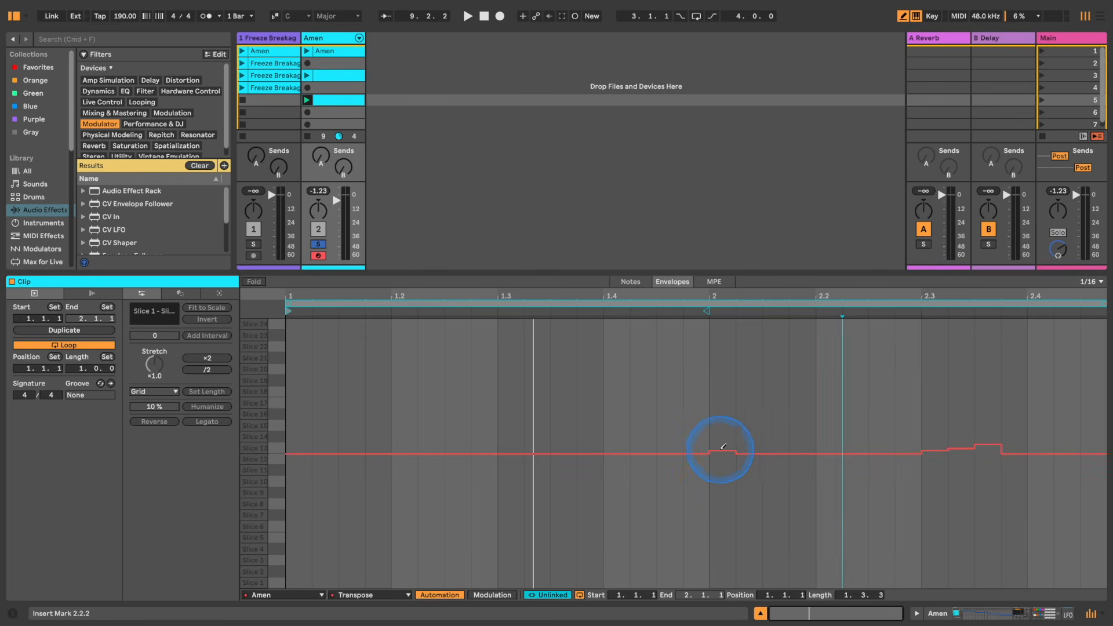
{"action": "mouse_move", "coordinate": [744, 445]}
{"action": "left_mouse_down"}
{"action": "mouse_move", "coordinate": [766, 445]}
{"action": "mouse_move", "coordinate": [771, 493]}
{"action": "left_mouse_up"}
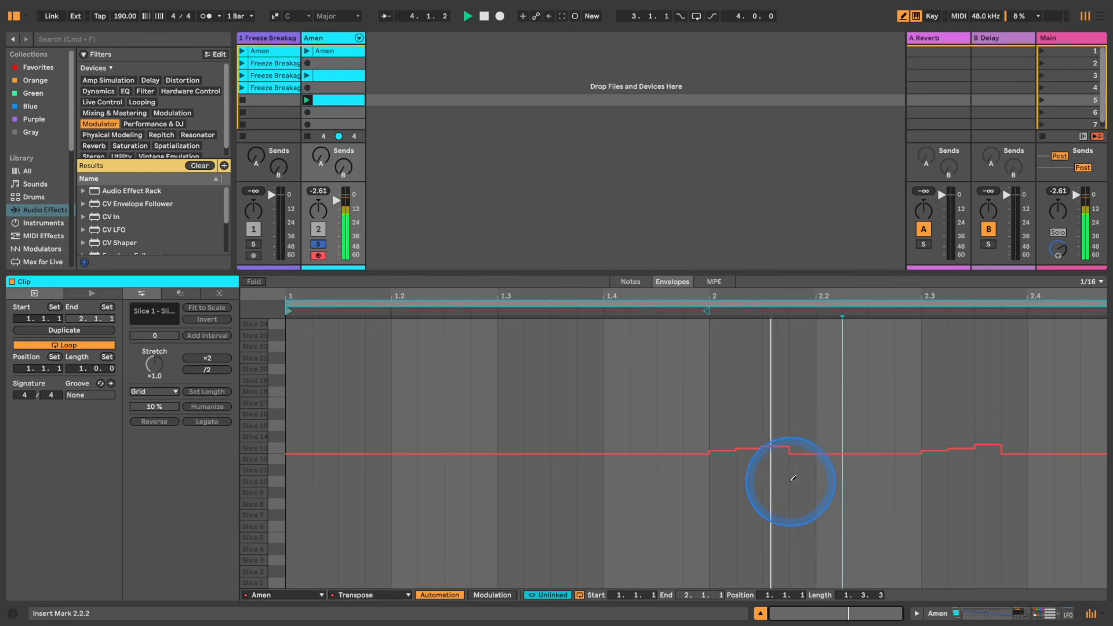
- Try a lowered Transpose step at 2.2.2 during playback, and bring it back to the envelope's baseline
{"action": "mouse_move", "coordinate": [843, 484]}
{"action": "left_mouse_down"}
{"action": "mouse_move", "coordinate": [853, 583]}
{"action": "mouse_move", "coordinate": [868, 528]}
{"action": "mouse_move", "coordinate": [851, 488]}
{"action": "left_mouse_up"}
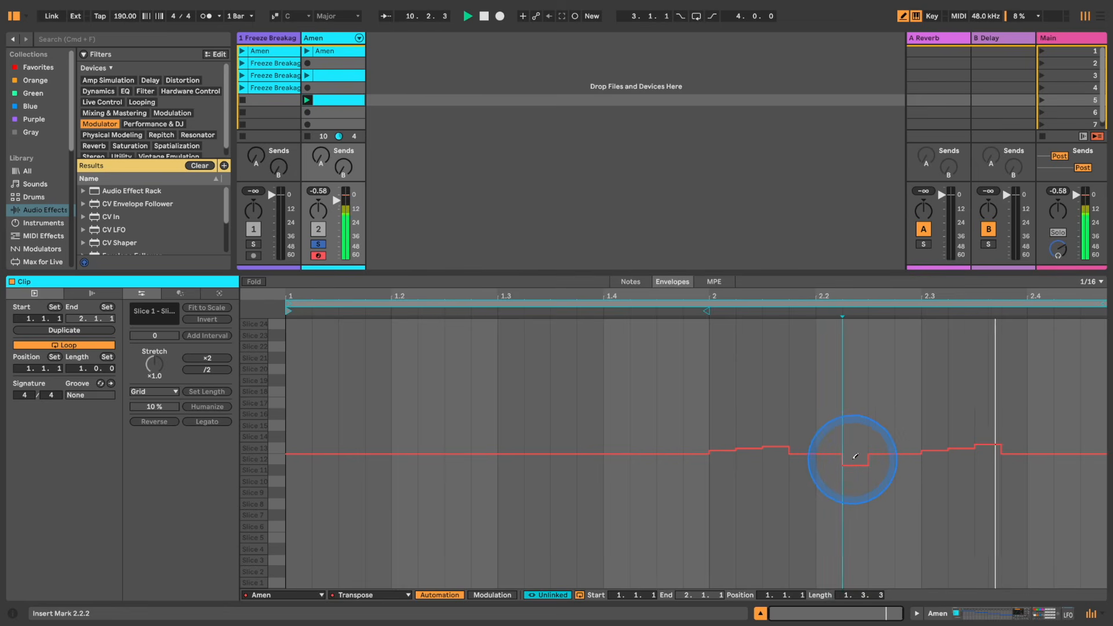
{"action": "left_click_drag", "start_coordinate": [855, 456], "coordinate": [858, 451]}
{"action": "key", "text": "b"}
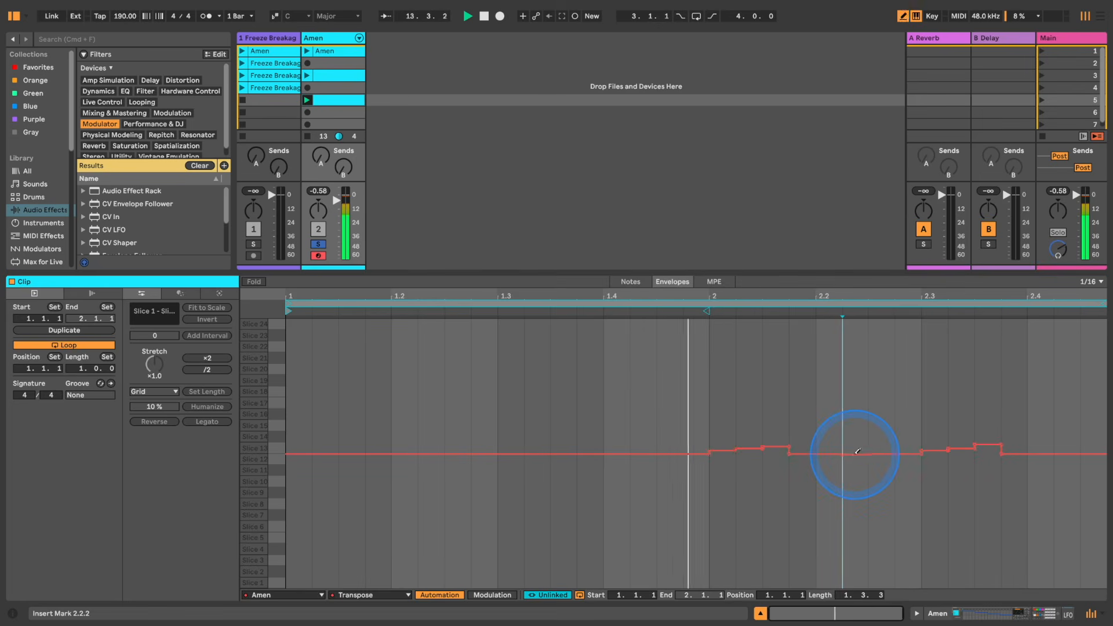
- Cut the three rising Transpose steps between 2.3.1 and 2.4.1 out of the envelope
{"action": "left_click", "coordinate": [757, 521]}
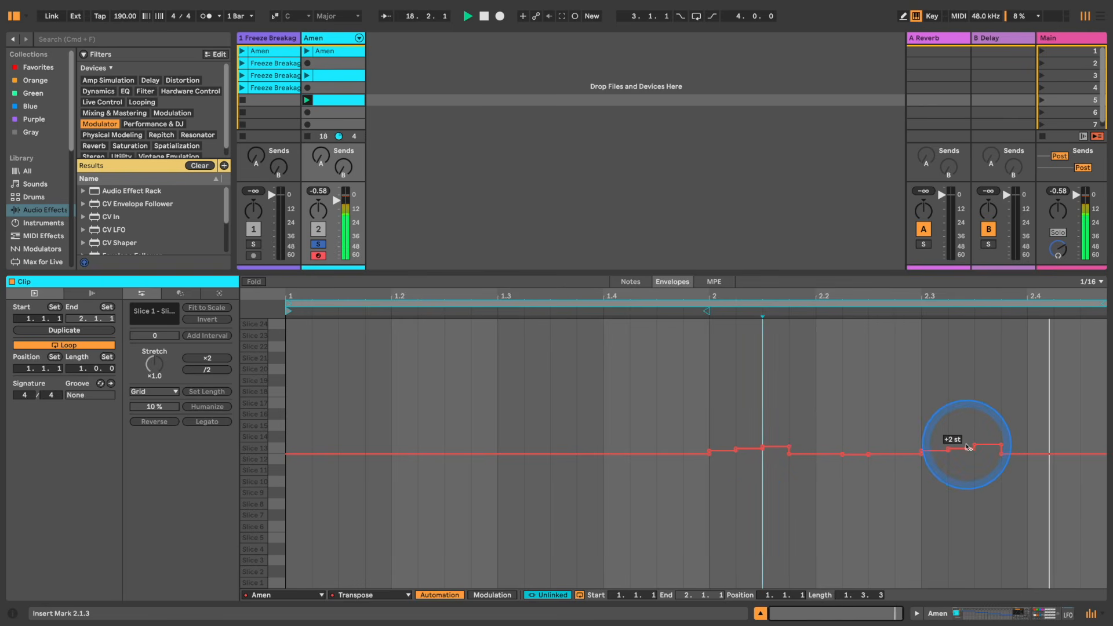
{"action": "mouse_move", "coordinate": [964, 449]}
{"action": "left_mouse_down"}
{"action": "mouse_move", "coordinate": [965, 432]}
{"action": "mouse_move", "coordinate": [959, 448]}
{"action": "left_mouse_up"}
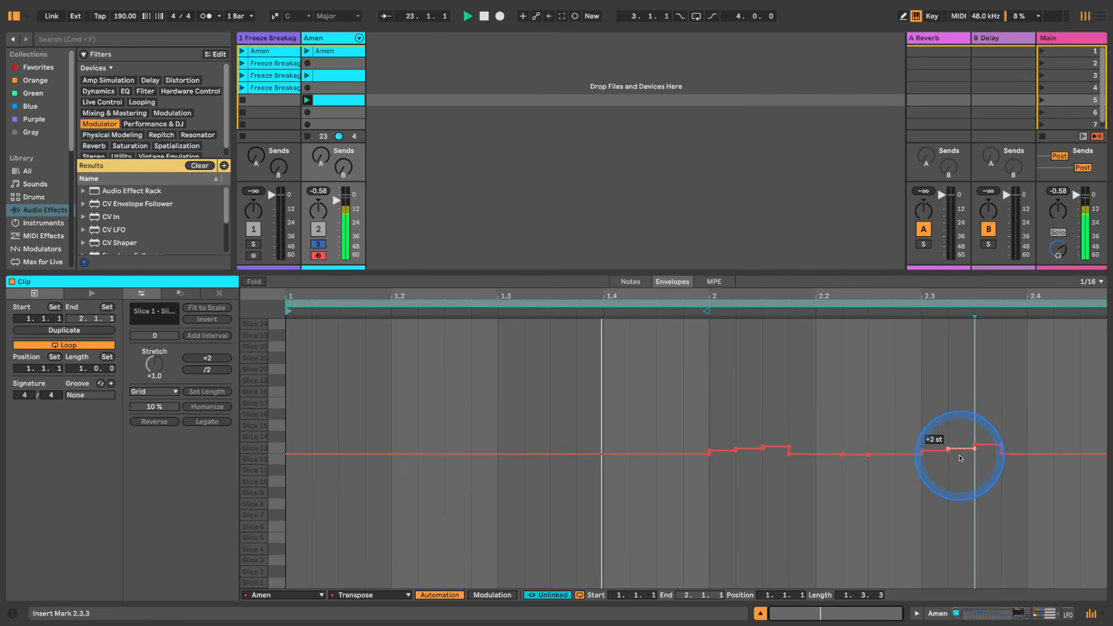
{"action": "left_click_drag", "start_coordinate": [1018, 413], "coordinate": [912, 461]}
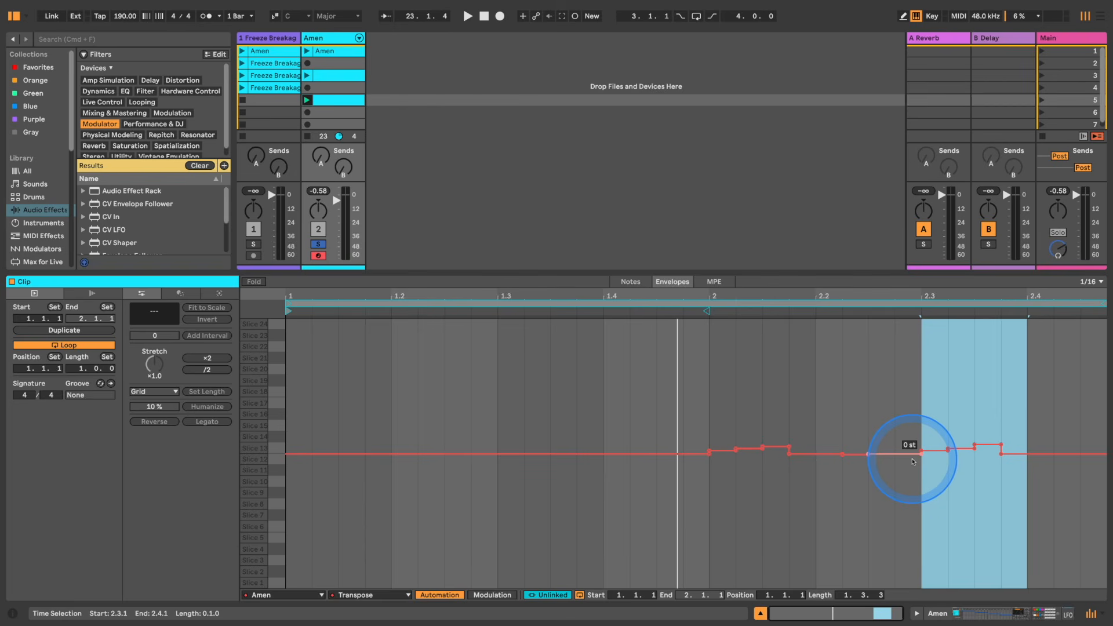
{"action": "key", "text": "Delete"}
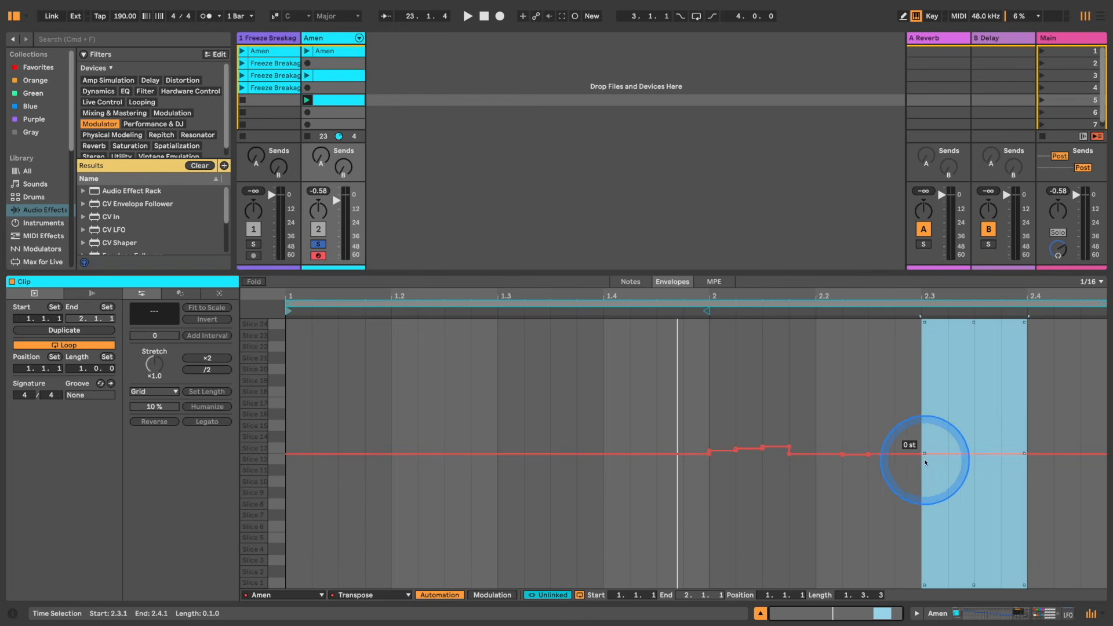
- Set the Transpose envelope's loop length to 2.3.3 and paste the cut steps into the beat from 3.3.1 to 3.4.1
{"action": "left_click", "coordinate": [850, 599]}
{"action": "left_click", "coordinate": [896, 556]}
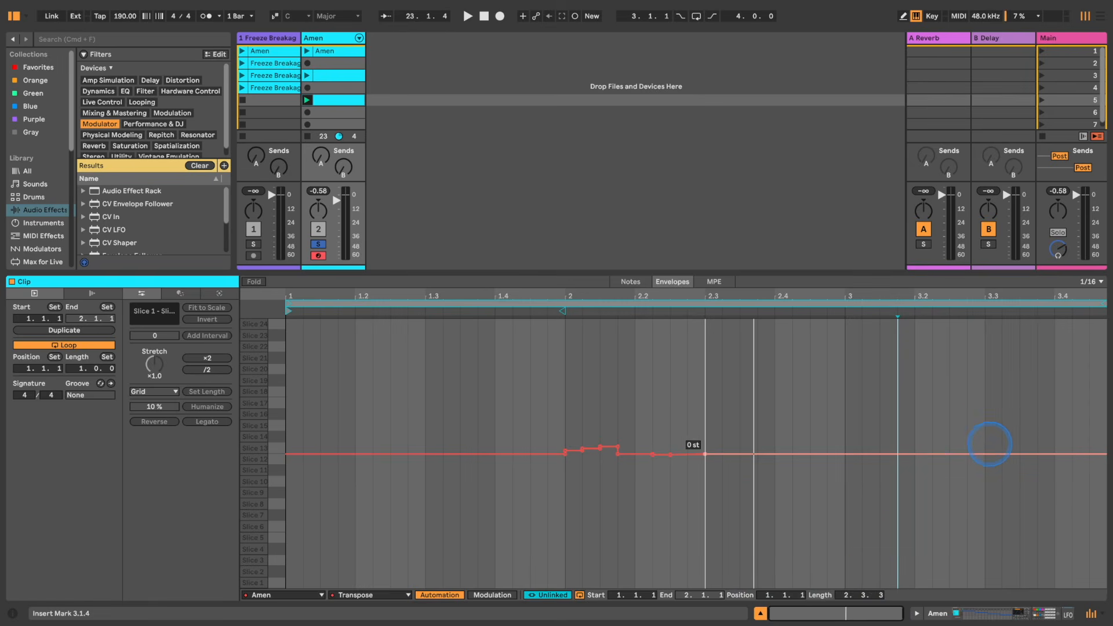
{"action": "left_click_drag", "start_coordinate": [1006, 427], "coordinate": [1048, 432]}
{"action": "left_click", "coordinate": [1054, 439]}
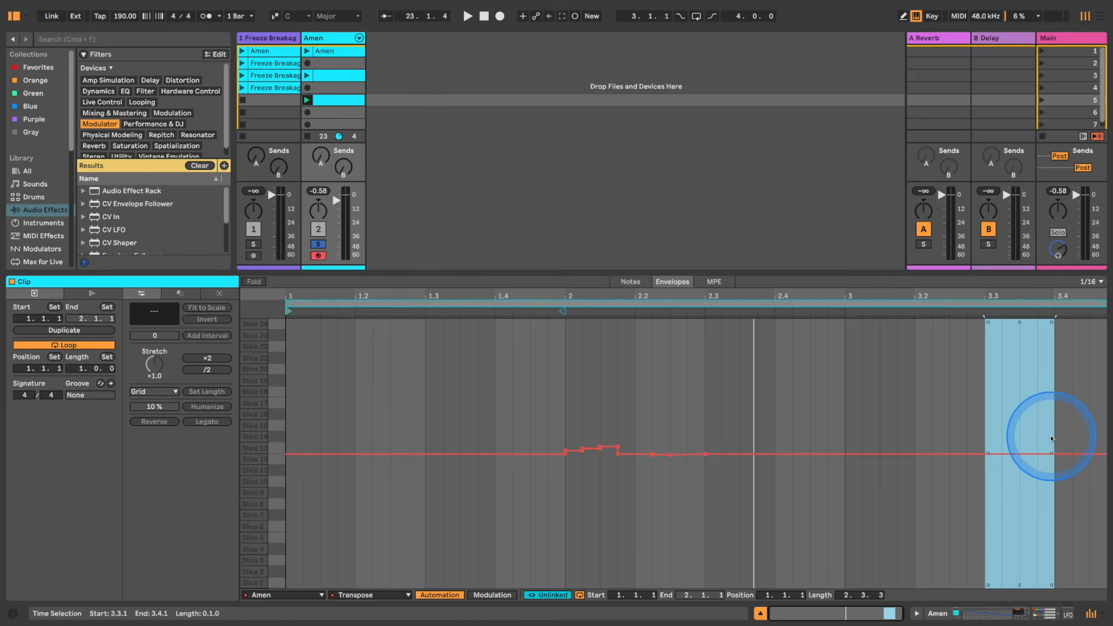
{"action": "key", "text": "super+v"}
{"action": "key", "text": "space"}
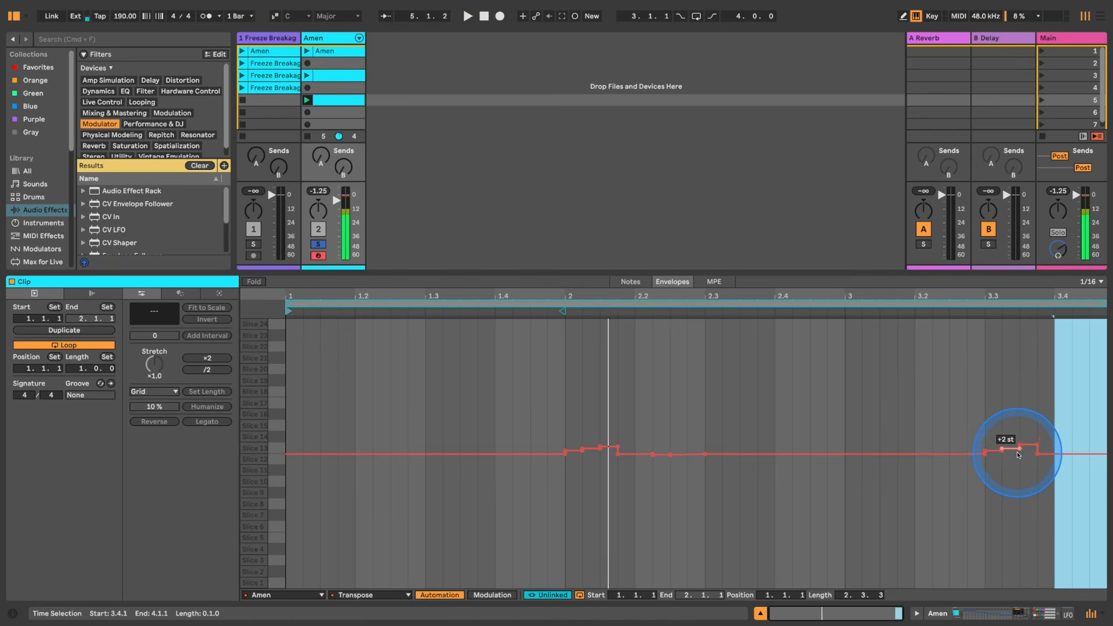
{"action": "left_click", "coordinate": [992, 472]}
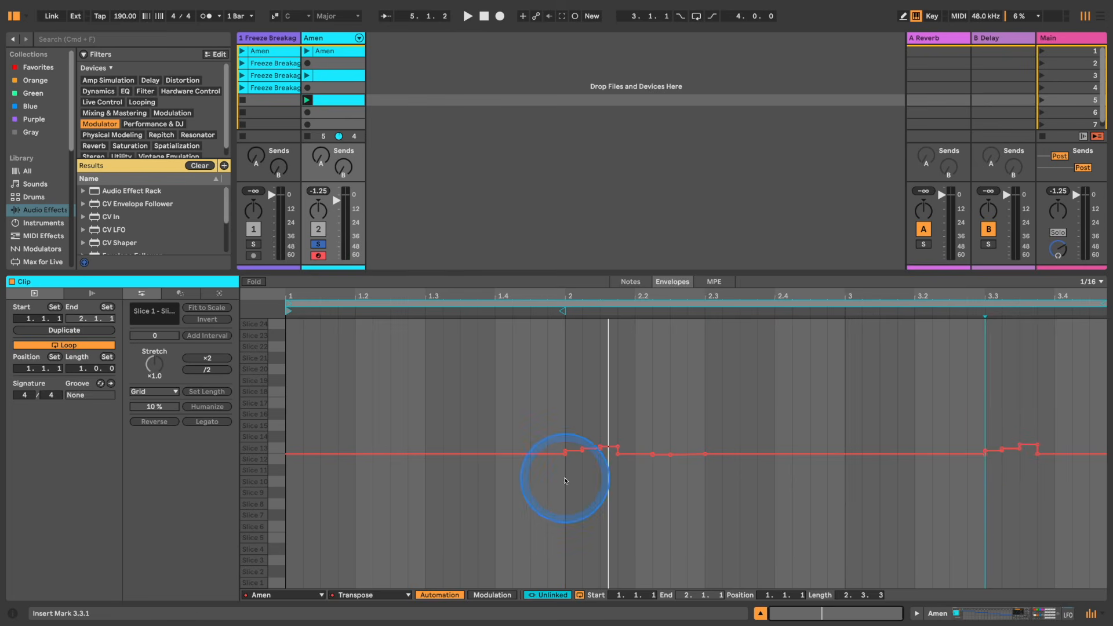
{"action": "left_click", "coordinate": [366, 595]}
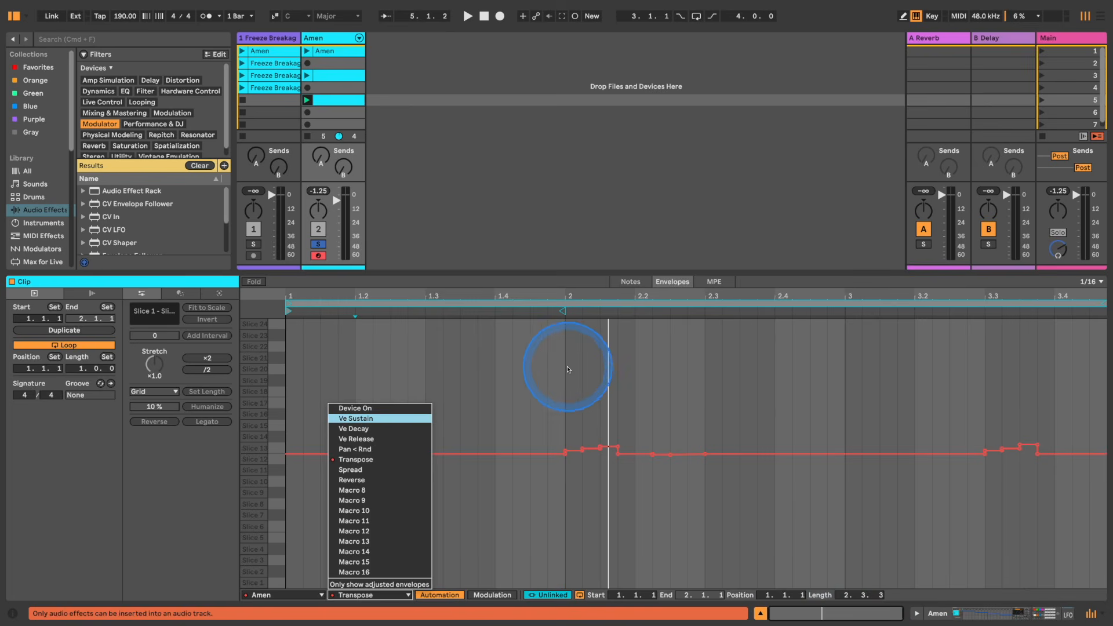
{"action": "left_click", "coordinate": [291, 466]}
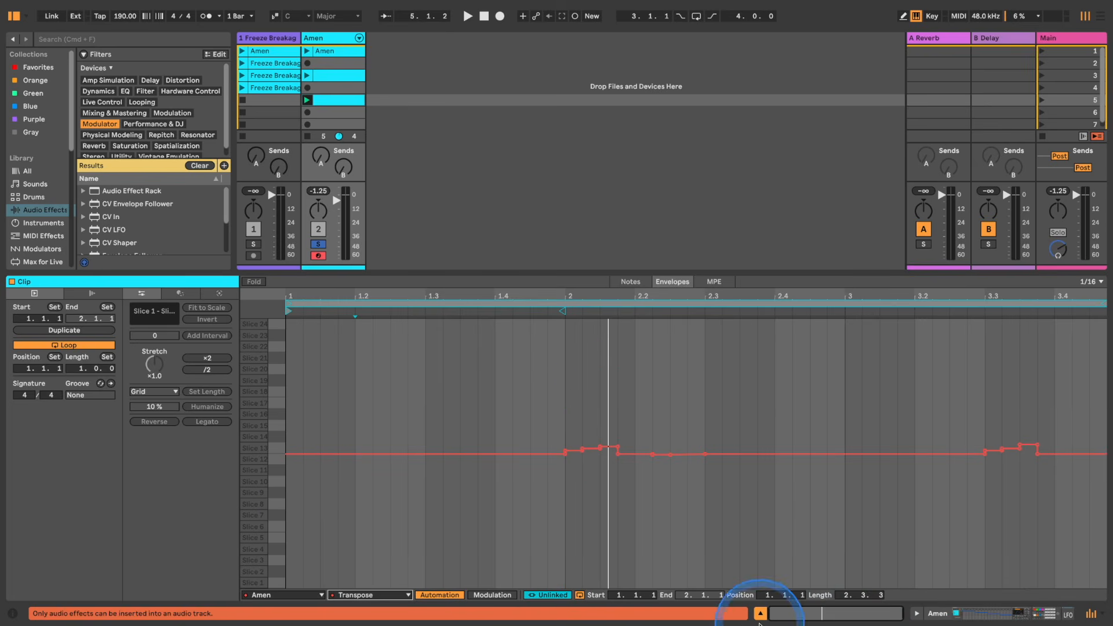
{"action": "left_click", "coordinate": [371, 595]}
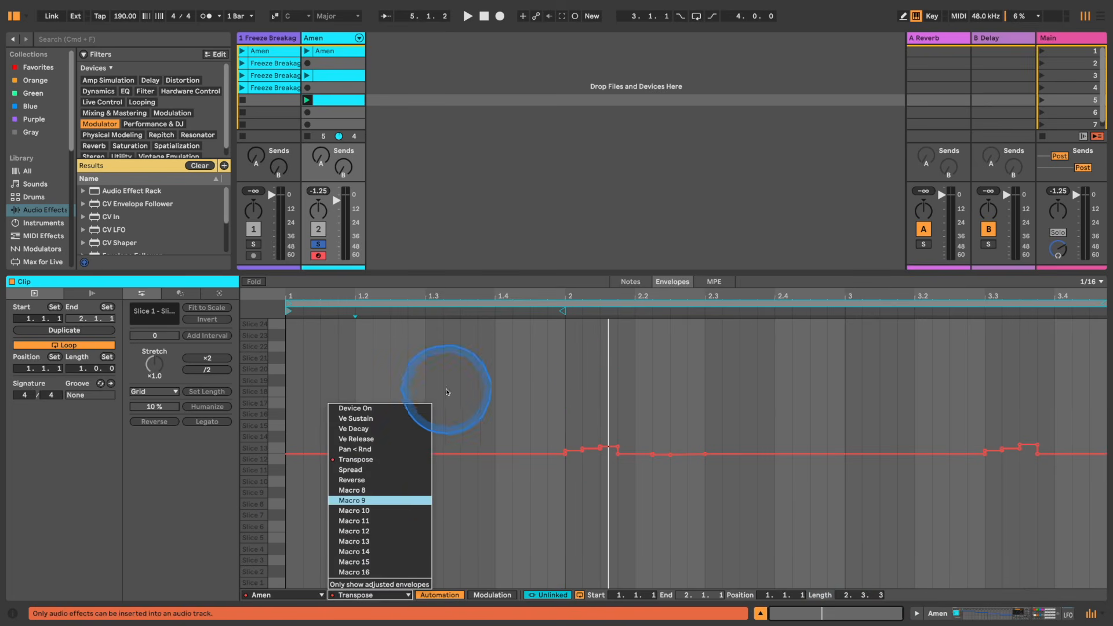
{"action": "left_click", "coordinate": [409, 422]}
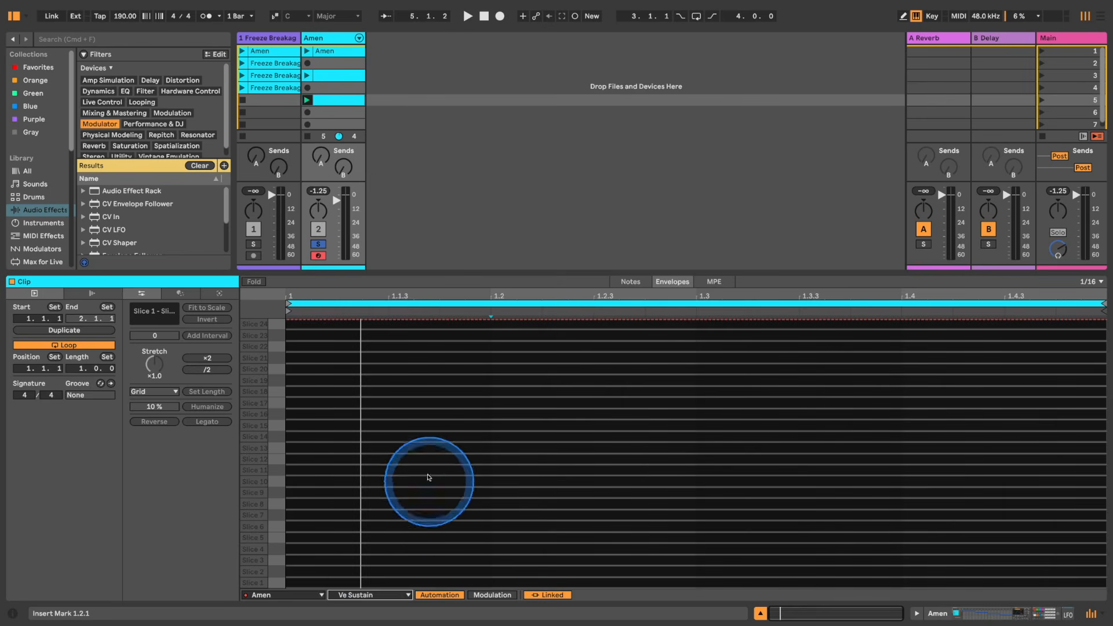
{"action": "left_click", "coordinate": [397, 595]}
{"action": "left_click", "coordinate": [392, 459]}
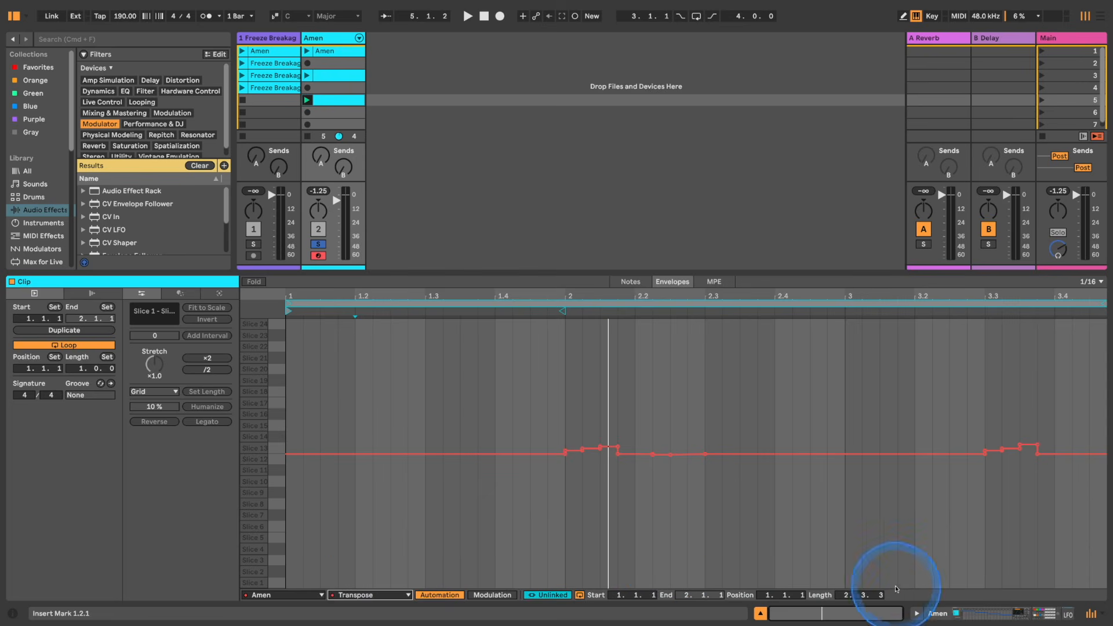
- Unlink the Amen rack's Ve Sustain envelope and set its loop length to 2.3.3
{"action": "left_click", "coordinate": [364, 592]}
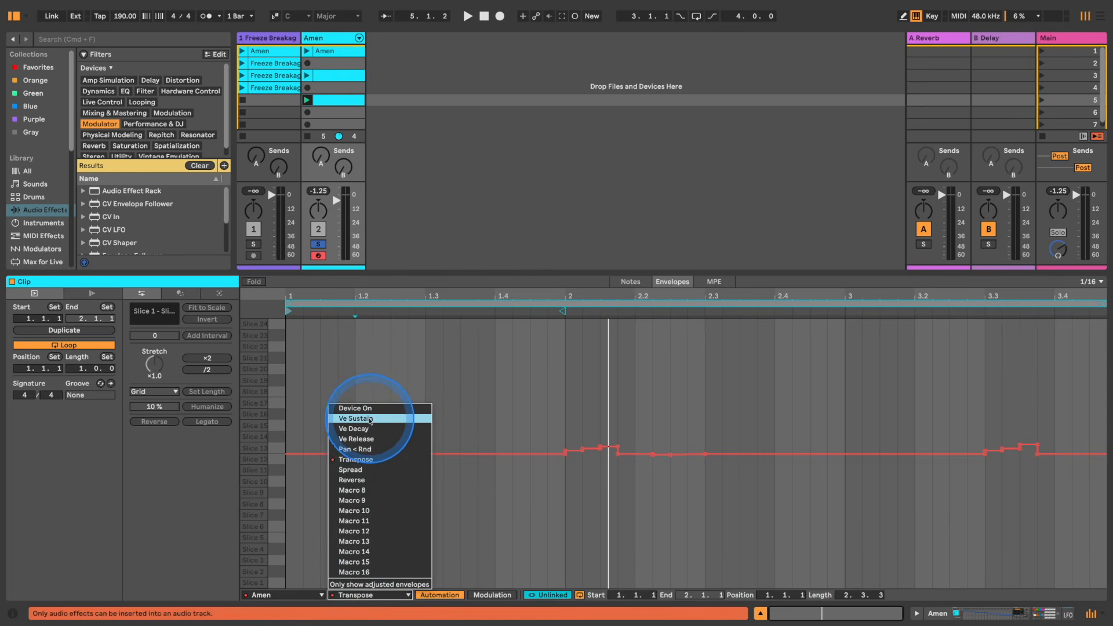
{"action": "left_click", "coordinate": [406, 421]}
{"action": "left_click", "coordinate": [548, 595]}
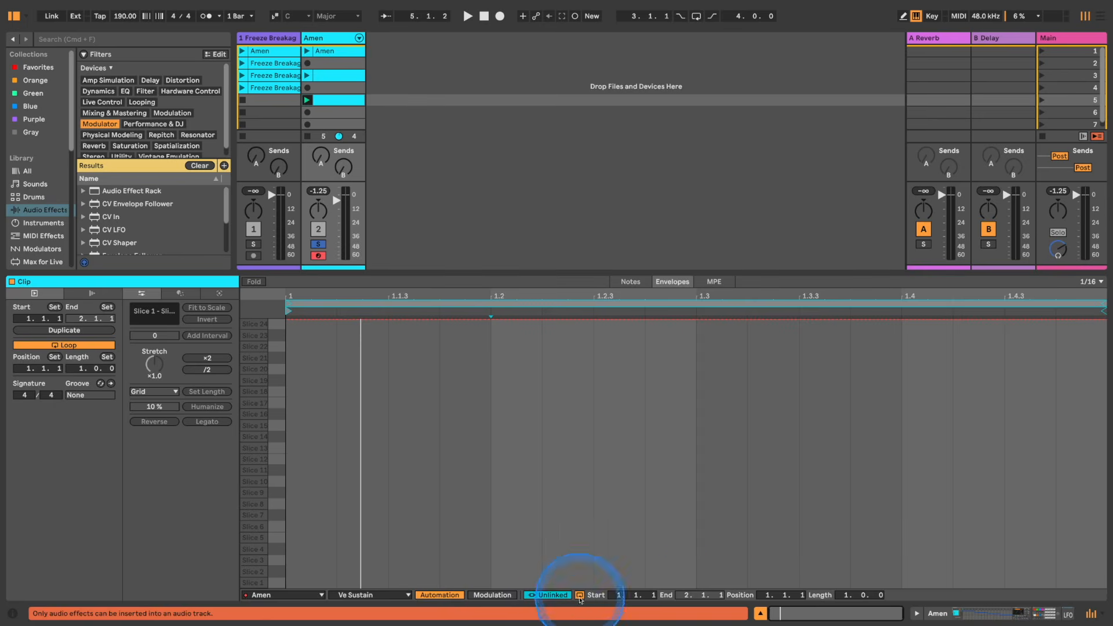
{"action": "left_click_drag", "start_coordinate": [848, 597], "coordinate": [805, 546]}
{"action": "left_click", "coordinate": [804, 546]}
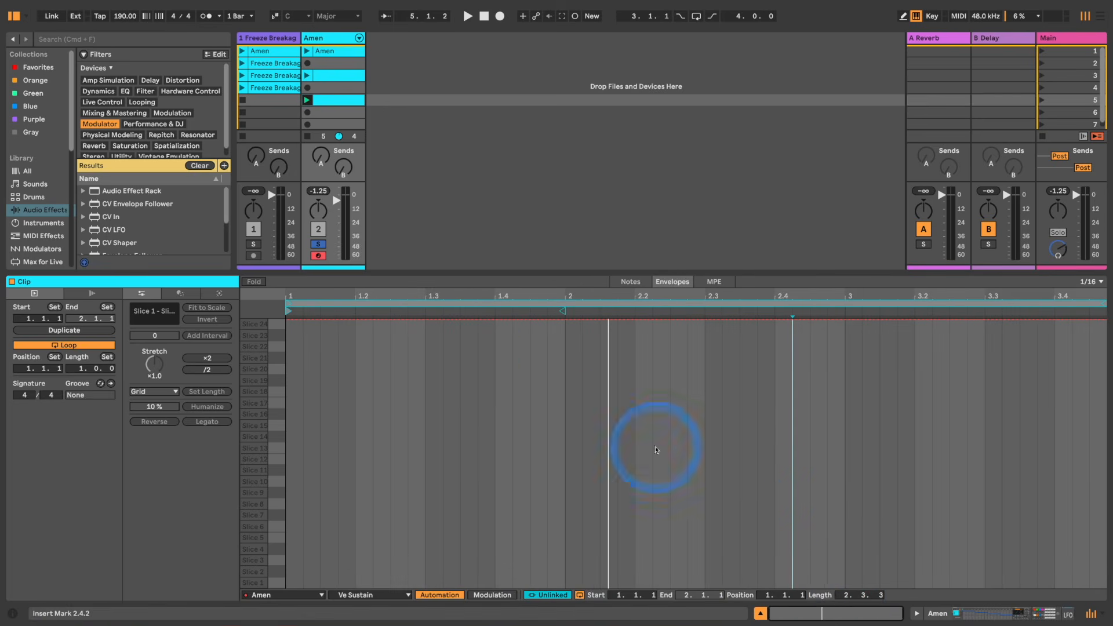
- Draw Ve Sustain down to -∞ dB in Draw Mode from 2.1.1 to 2.2.1 and from 3.3.1 to 3.4.1
{"action": "left_click", "coordinate": [567, 320]}
{"action": "left_click", "coordinate": [634, 321]}
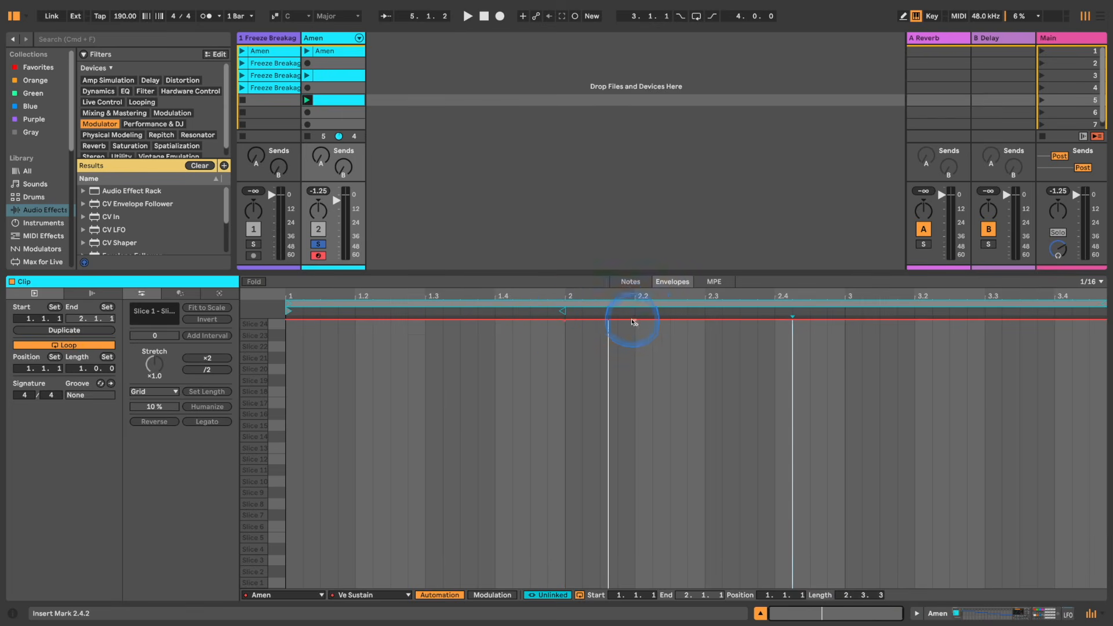
{"action": "left_click_drag", "start_coordinate": [612, 321], "coordinate": [577, 322]}
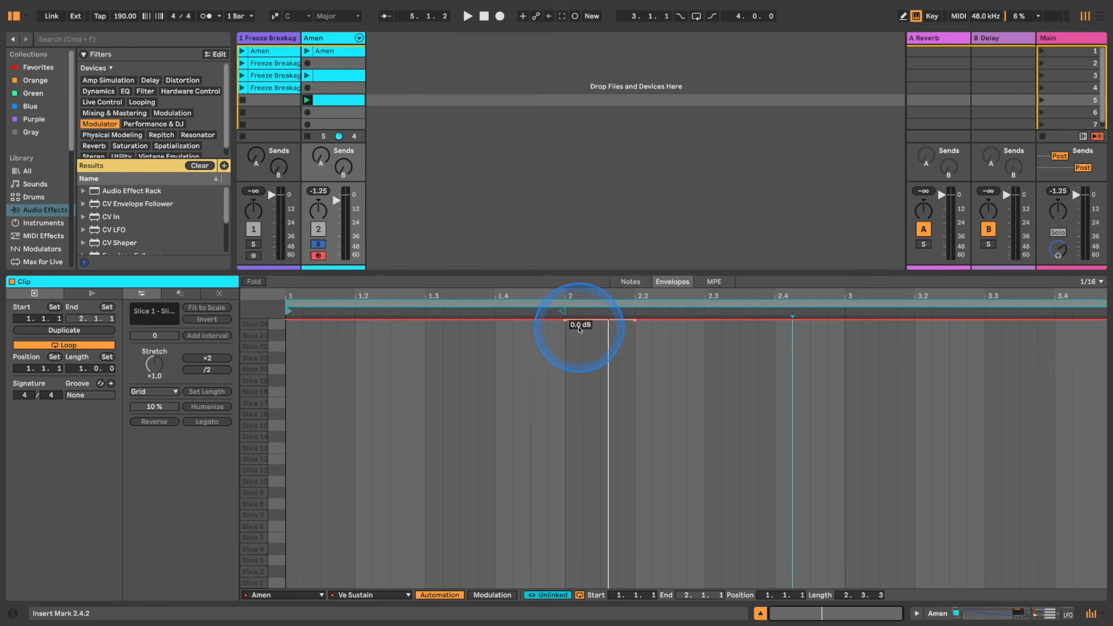
{"action": "key", "text": "b"}
{"action": "mouse_move", "coordinate": [577, 371]}
{"action": "left_mouse_down"}
{"action": "mouse_move", "coordinate": [631, 373]}
{"action": "mouse_move", "coordinate": [592, 456]}
{"action": "mouse_move", "coordinate": [603, 594]}
{"action": "mouse_move", "coordinate": [628, 595]}
{"action": "left_mouse_up"}
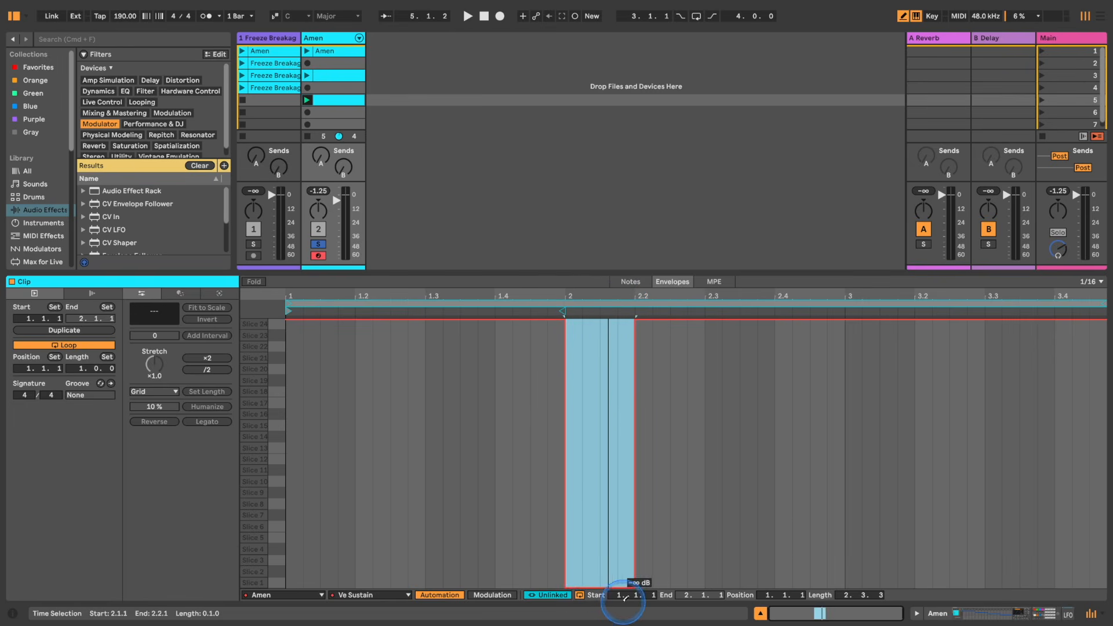
{"action": "left_click_drag", "start_coordinate": [995, 346], "coordinate": [1000, 366]}
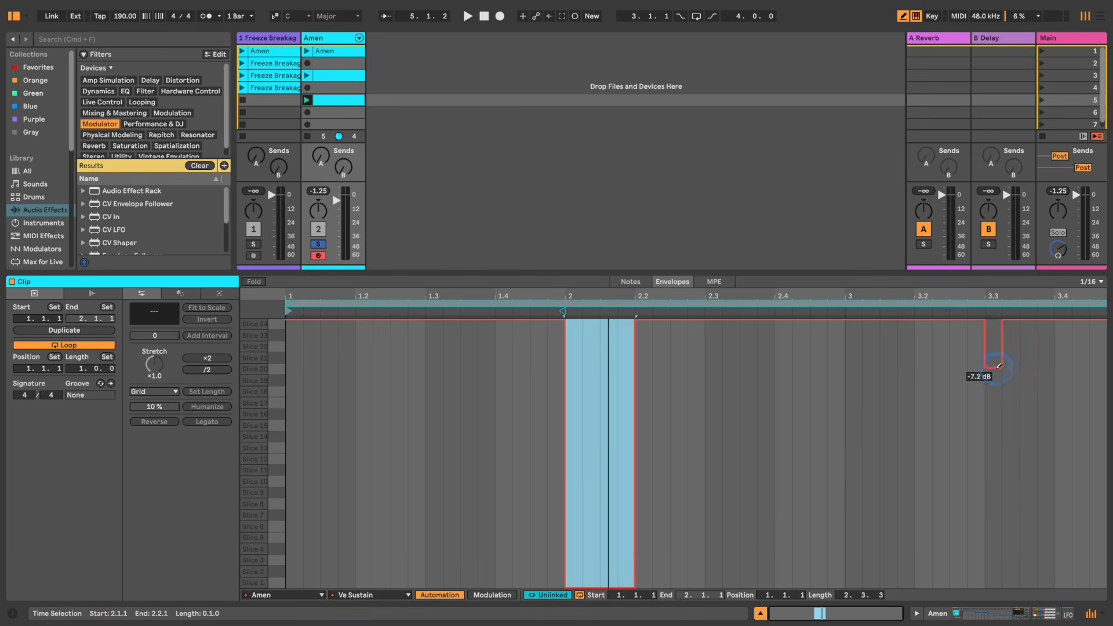
{"action": "mouse_move", "coordinate": [994, 539]}
{"action": "left_mouse_down"}
{"action": "mouse_move", "coordinate": [968, 592]}
{"action": "mouse_move", "coordinate": [1054, 591]}
{"action": "left_mouse_up"}
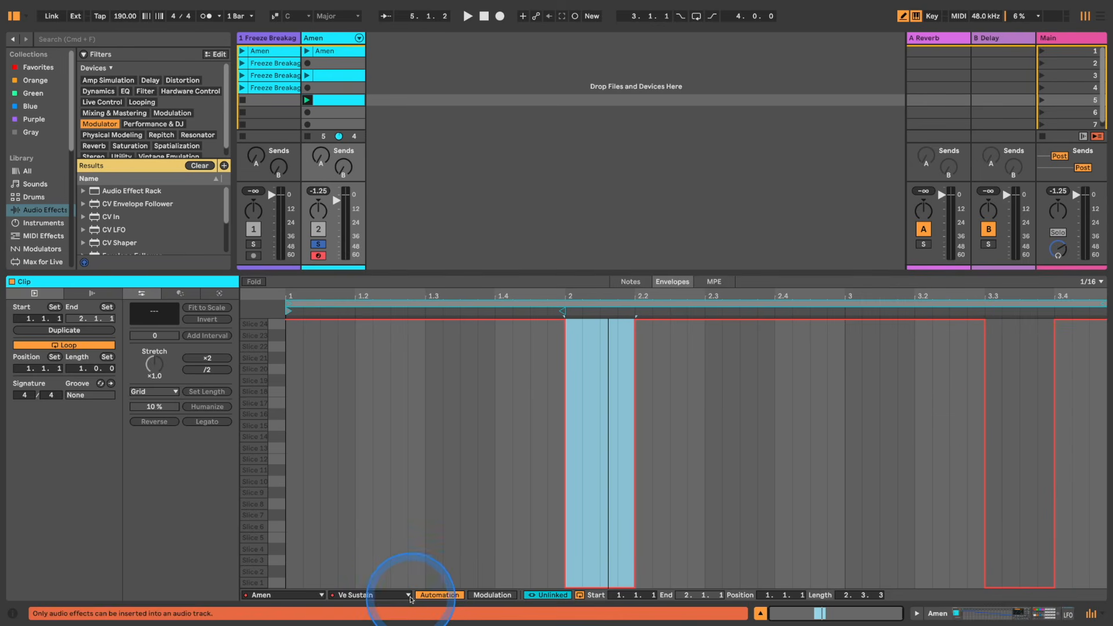
- Unlink the Ve Decay envelope and set its loop length to 2.3.3
{"action": "left_click", "coordinate": [360, 596]}
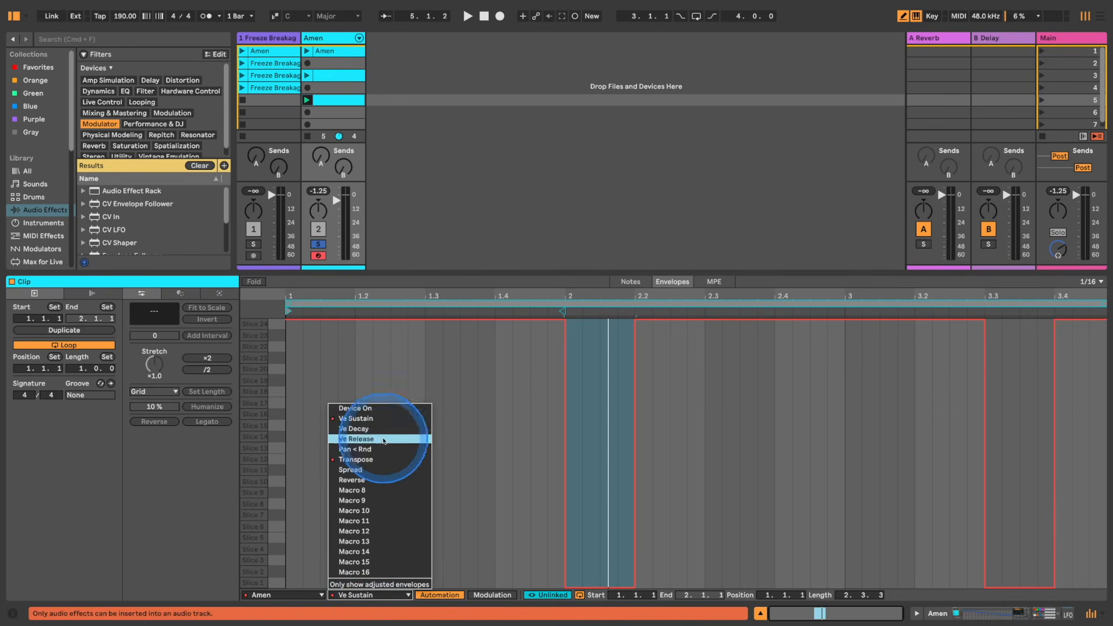
{"action": "left_click", "coordinate": [385, 414]}
{"action": "left_click", "coordinate": [548, 597]}
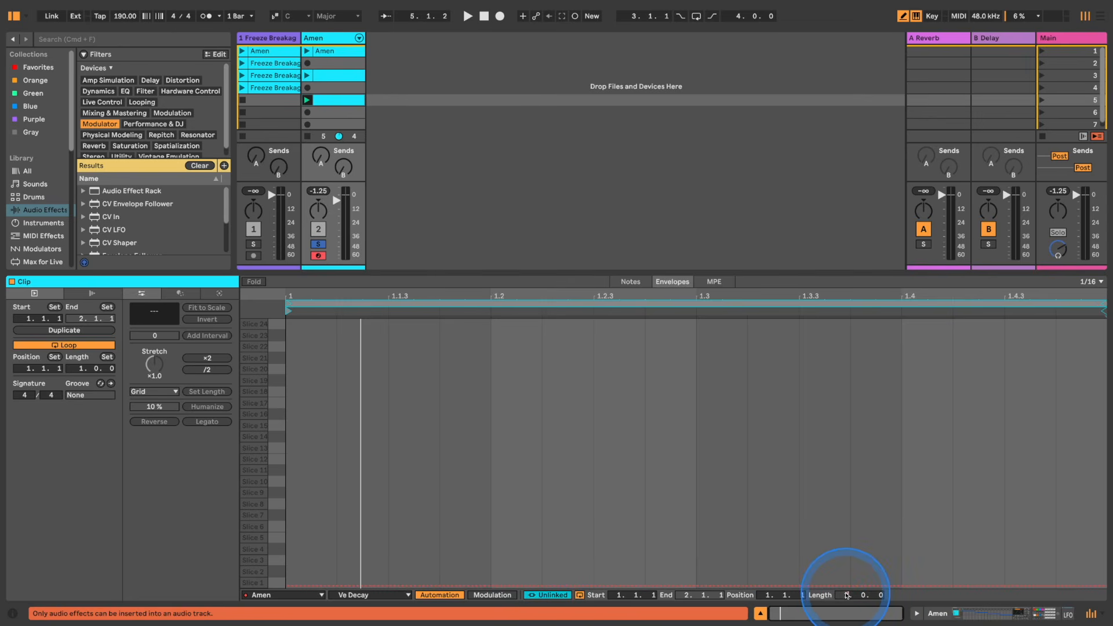
{"action": "left_click_drag", "start_coordinate": [863, 595], "coordinate": [881, 601]}
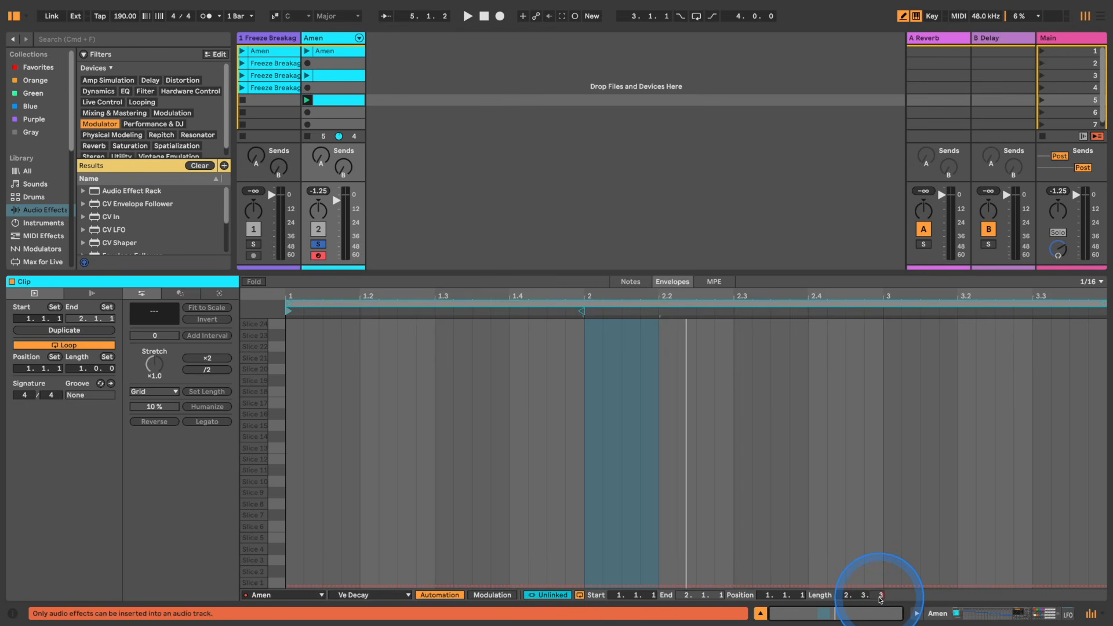
{"action": "left_click", "coordinate": [620, 431]}
{"action": "mouse_move", "coordinate": [584, 404]}
{"action": "left_mouse_down"}
{"action": "mouse_move", "coordinate": [571, 386]}
{"action": "mouse_move", "coordinate": [630, 383]}
{"action": "left_mouse_up"}
{"action": "left_click_drag", "start_coordinate": [623, 427], "coordinate": [592, 450]}
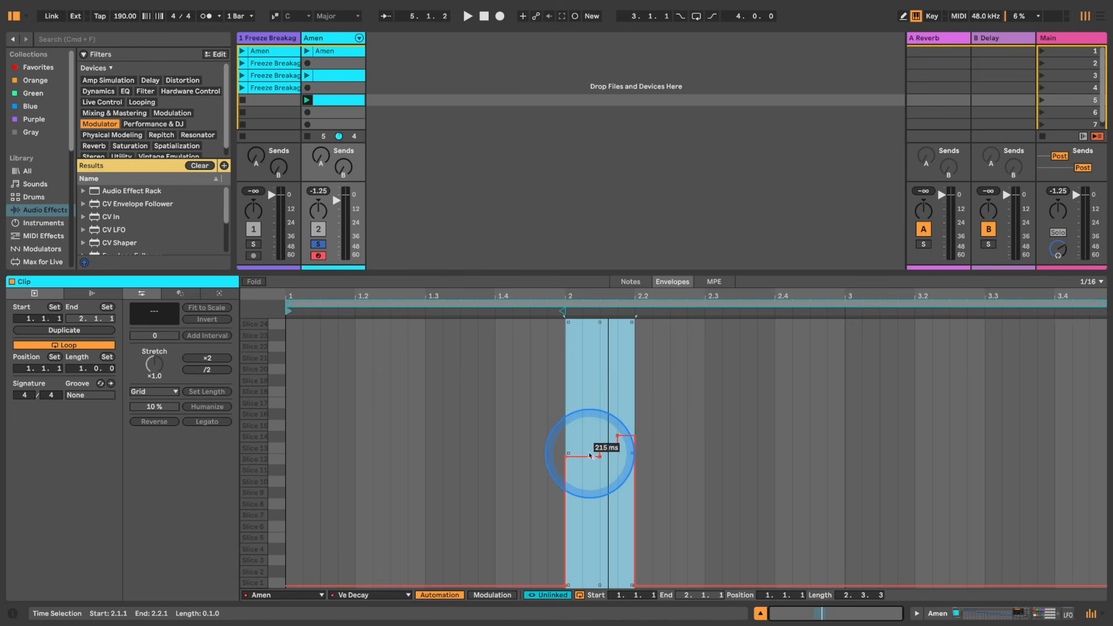
{"action": "left_click", "coordinate": [620, 414]}
{"action": "left_click_drag", "start_coordinate": [630, 424], "coordinate": [576, 475]}
{"action": "key", "text": "Delete"}
{"action": "mouse_move", "coordinate": [588, 527]}
{"action": "left_mouse_down"}
{"action": "mouse_move", "coordinate": [604, 537]}
{"action": "mouse_move", "coordinate": [574, 577]}
{"action": "mouse_move", "coordinate": [308, 571]}
{"action": "mouse_move", "coordinate": [288, 585]}
{"action": "left_mouse_up"}
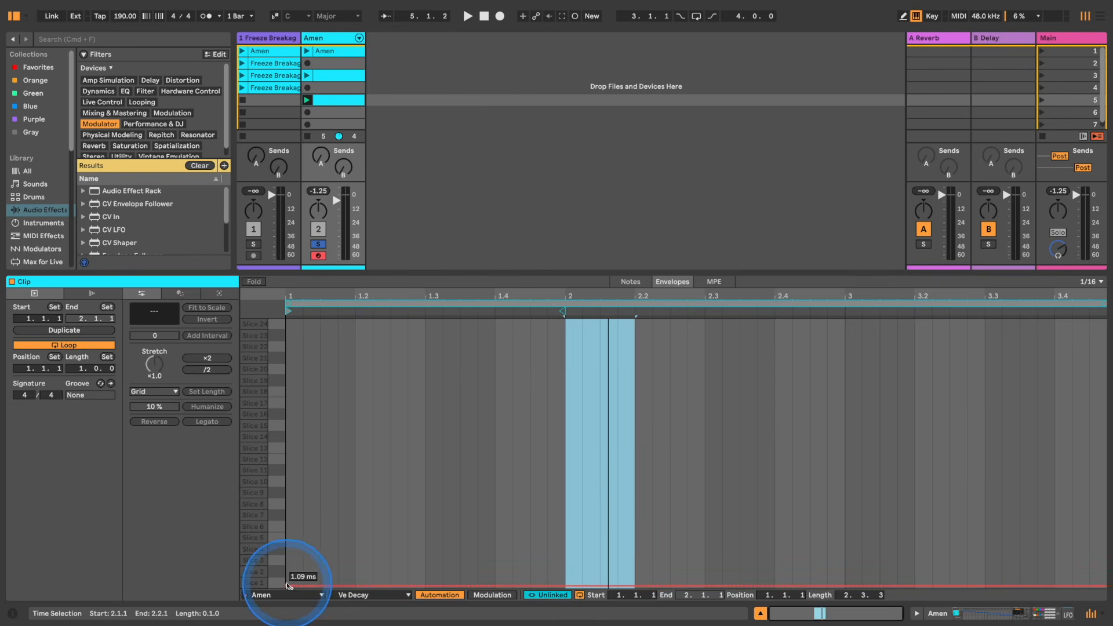
- Raise the Ve Decay envelope to one level block across the beat from 2.1.1 to 2.2.1
{"action": "left_click", "coordinate": [558, 524]}
{"action": "left_click_drag", "start_coordinate": [583, 531], "coordinate": [626, 542]}
{"action": "key", "text": "b"}
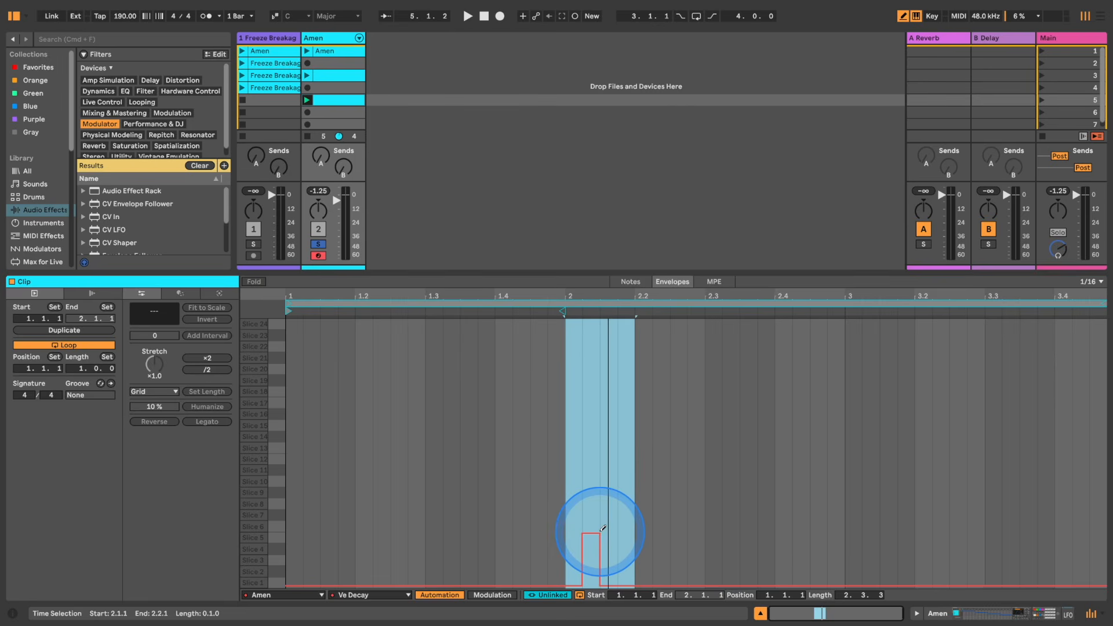
{"action": "left_click", "coordinate": [594, 538]}
{"action": "mouse_move", "coordinate": [595, 539]}
{"action": "left_mouse_down"}
{"action": "mouse_move", "coordinate": [580, 567]}
{"action": "mouse_move", "coordinate": [635, 556]}
{"action": "mouse_move", "coordinate": [600, 577]}
{"action": "mouse_move", "coordinate": [601, 531]}
{"action": "left_mouse_up"}
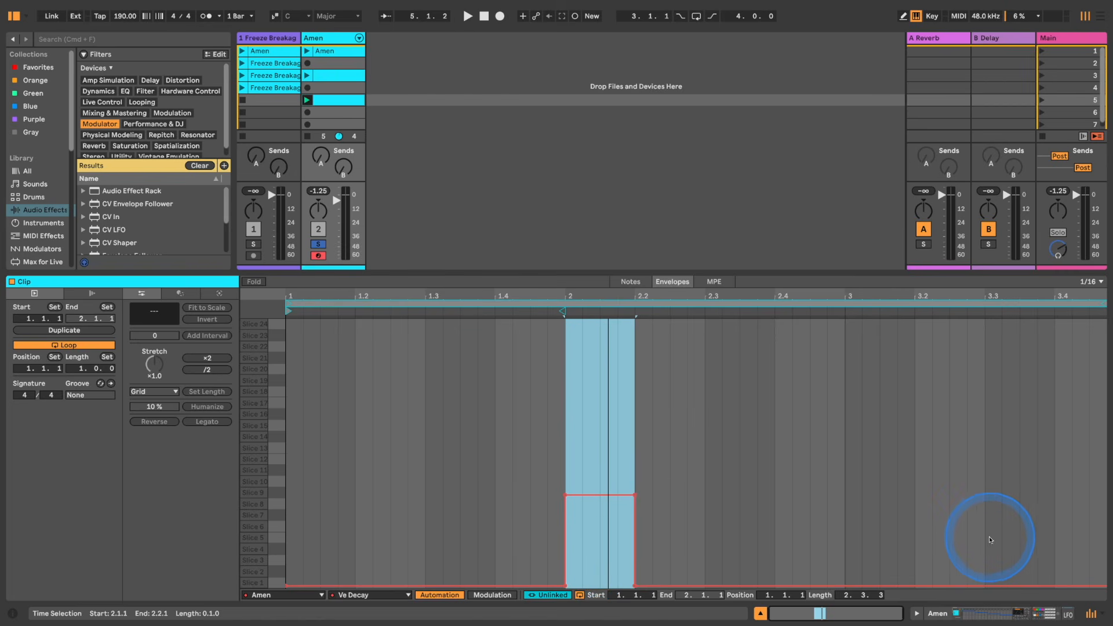
- Raise Ve Decay to about 17.4 ms from 3.3.1 to 3.4.1 and audition the clip
{"action": "left_click_drag", "start_coordinate": [984, 543], "coordinate": [1028, 574]}
{"action": "key", "text": "space"}
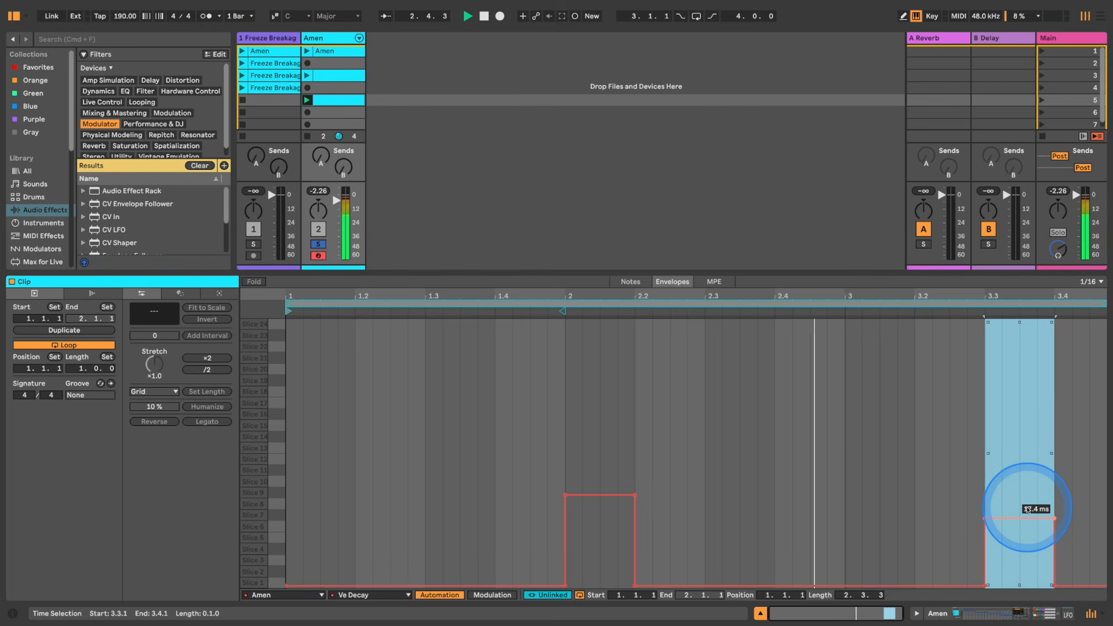
{"action": "key", "text": "space"}
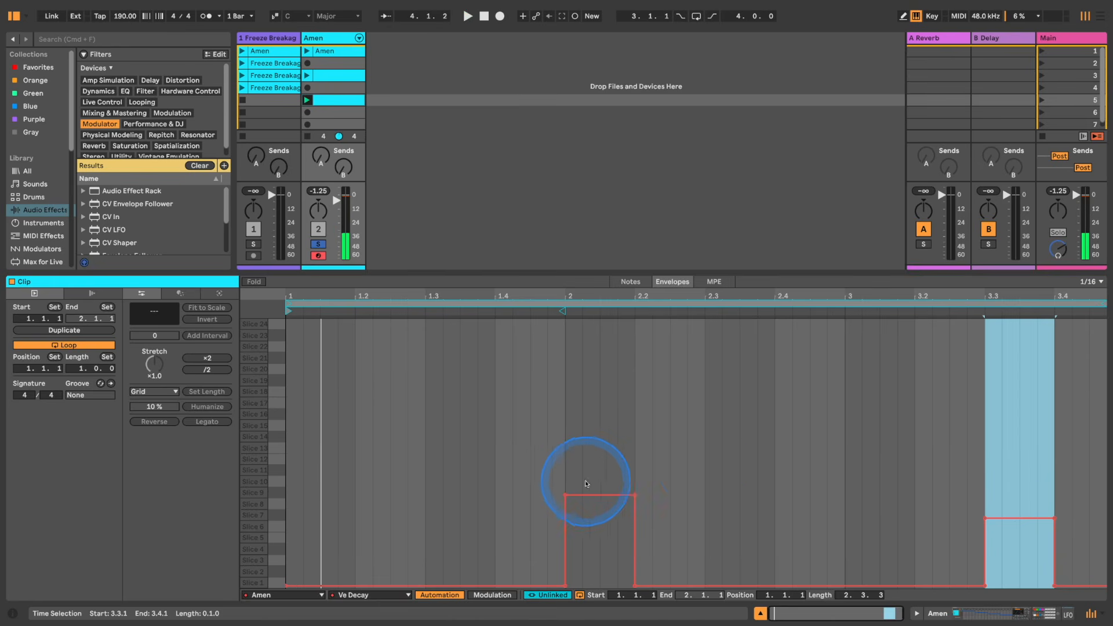
- Try longer Ve Decay blocks, raising the one at 2.1.1 and bringing the one at 3.3.1 to about 608 ms, during playback
{"action": "left_click_drag", "start_coordinate": [597, 489], "coordinate": [598, 441]}
{"action": "left_click", "coordinate": [1019, 517]}
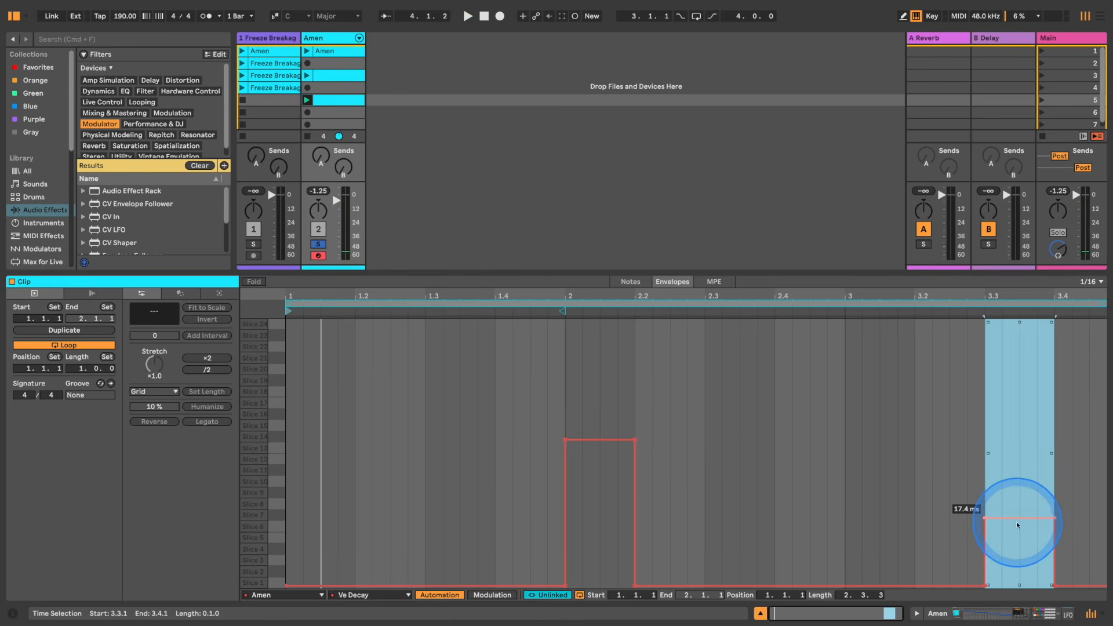
{"action": "key", "text": "space"}
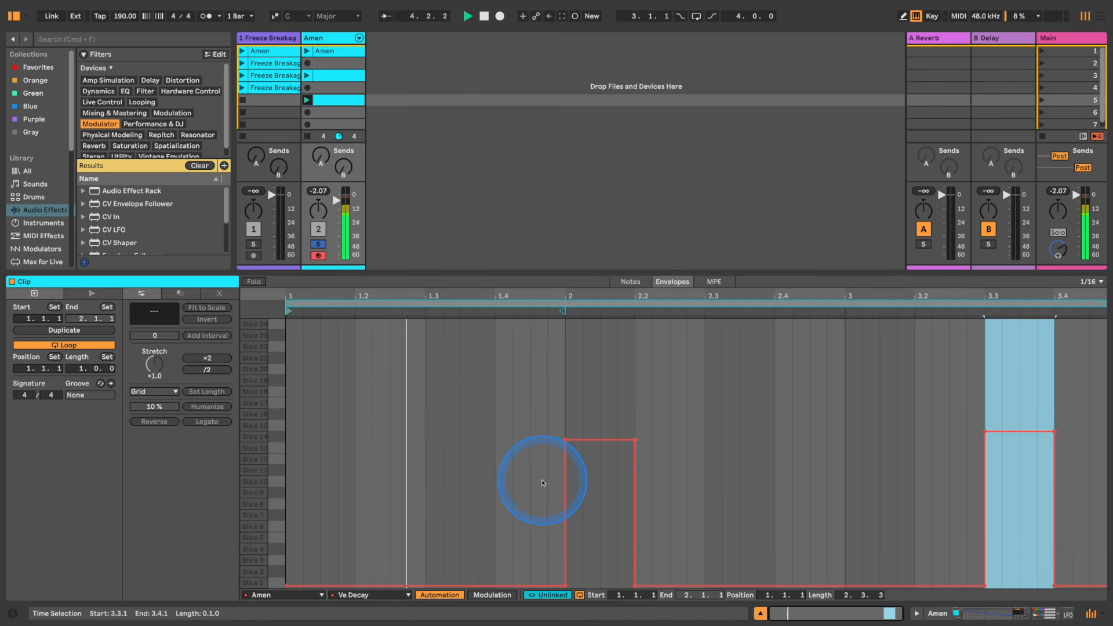
- Lower the Ve Decay blocks at 3.3.1 and 2.1.1 slightly and audition the pattern
{"action": "left_click", "coordinate": [1017, 438]}
{"action": "left_click", "coordinate": [1016, 437]}
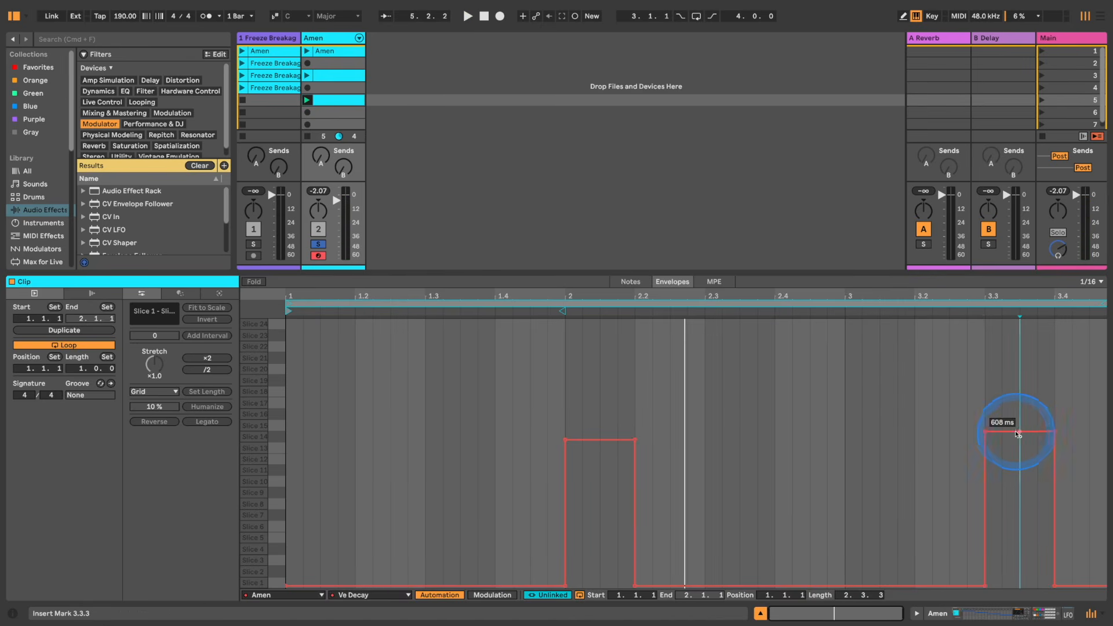
{"action": "left_click_drag", "start_coordinate": [1016, 443], "coordinate": [1015, 463]}
{"action": "left_click_drag", "start_coordinate": [589, 443], "coordinate": [600, 455]}
{"action": "key", "text": "space"}
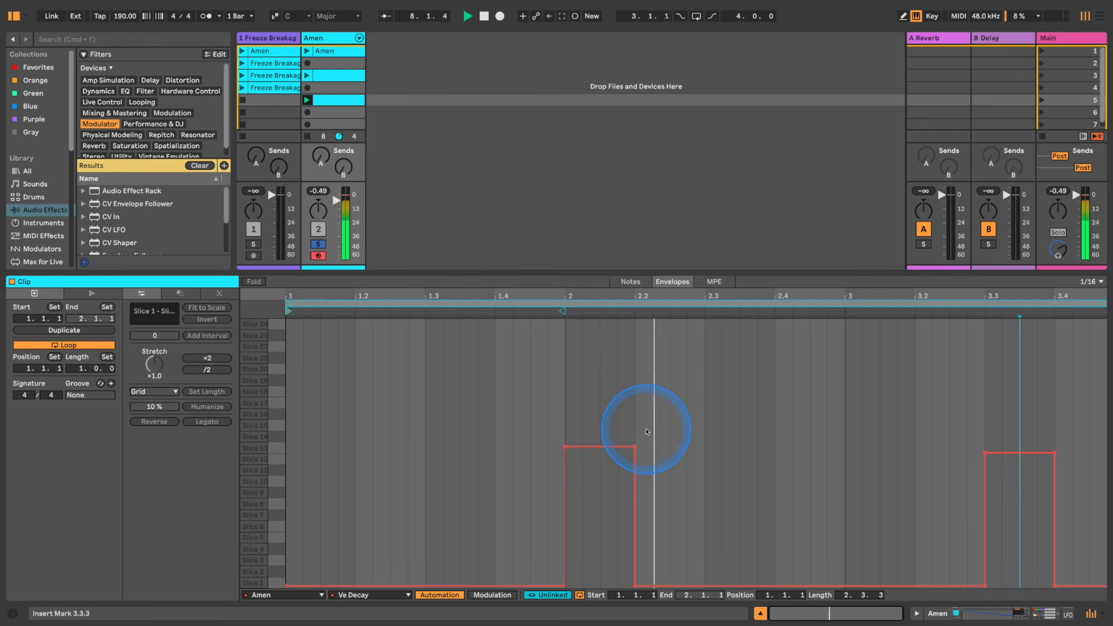
{"action": "key", "text": "space"}
- Clear the clip's Ve Decay and Ve Sustain envelopes across their full length
{"action": "left_click", "coordinate": [371, 595]}
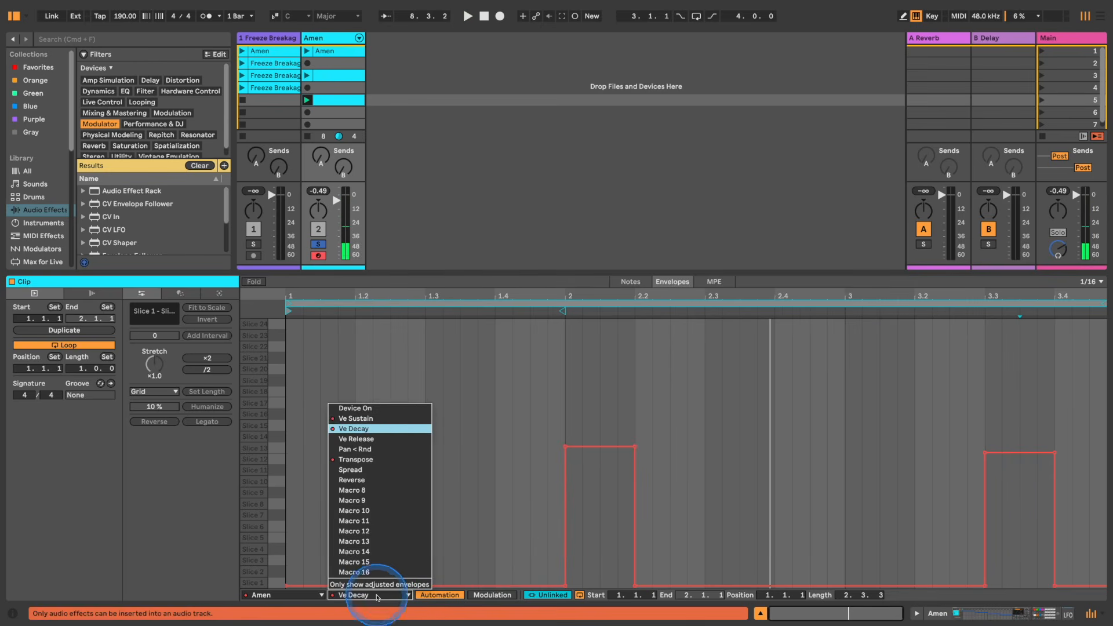
{"action": "left_click", "coordinate": [376, 429]}
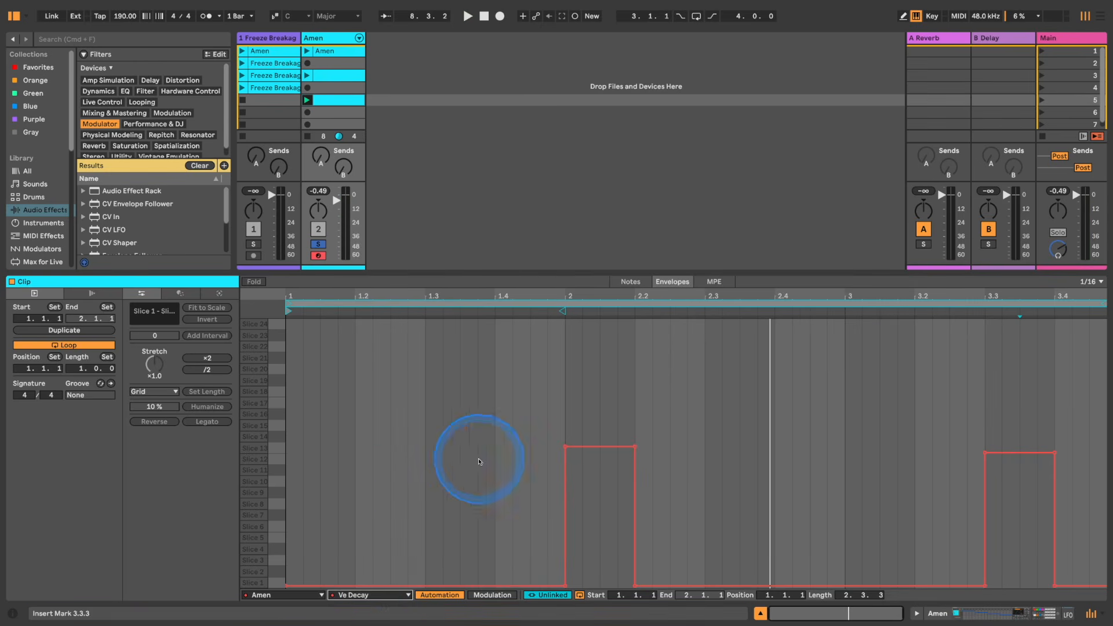
{"action": "key", "text": "super+a"}
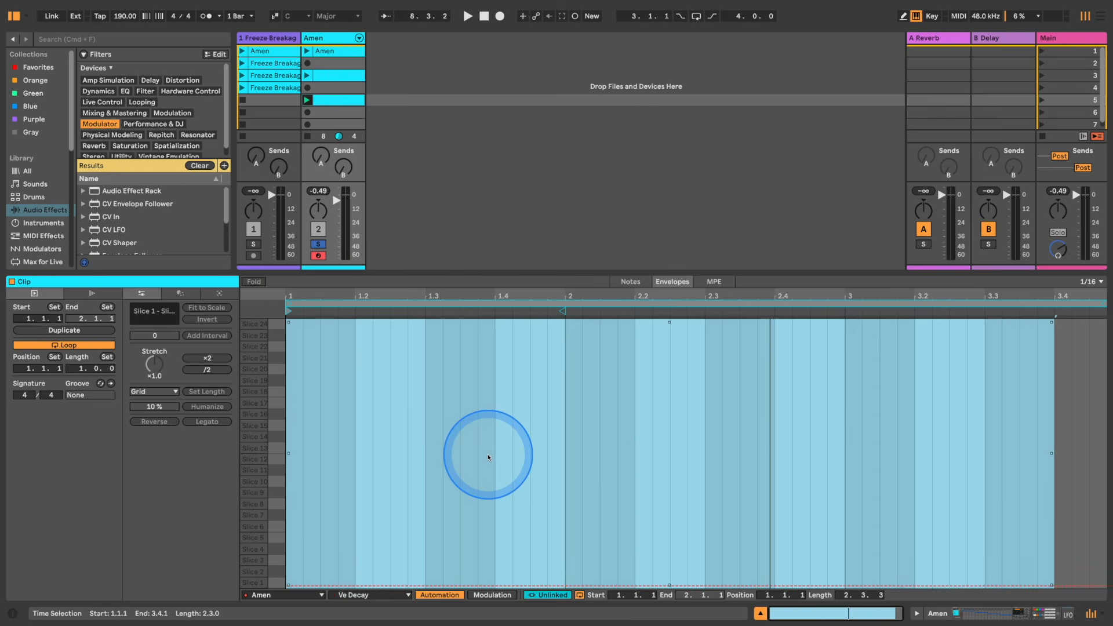
{"action": "left_click", "coordinate": [355, 595]}
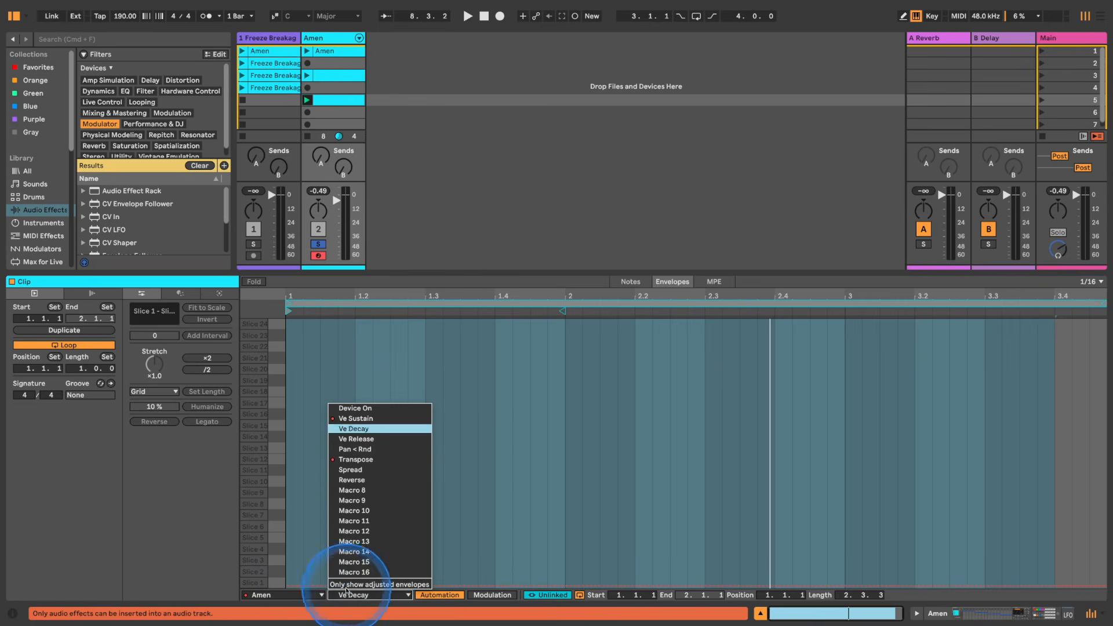
{"action": "left_click", "coordinate": [365, 418]}
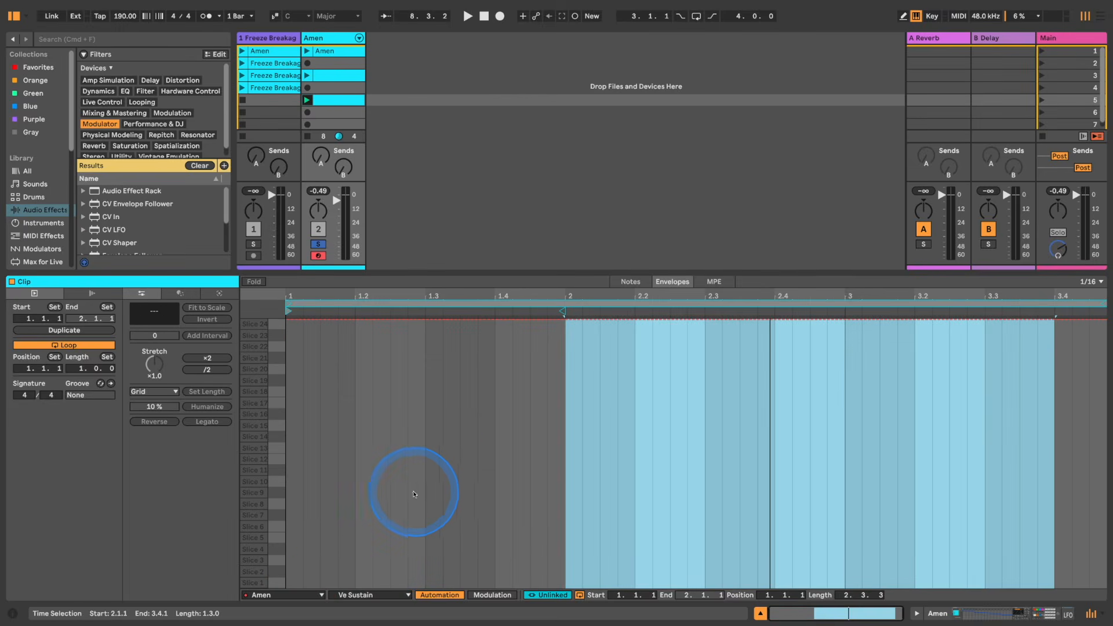
- Show the Reverse envelope, unlink it from the clip and set its loop length to 1.3.0
{"action": "left_click", "coordinate": [342, 595]}
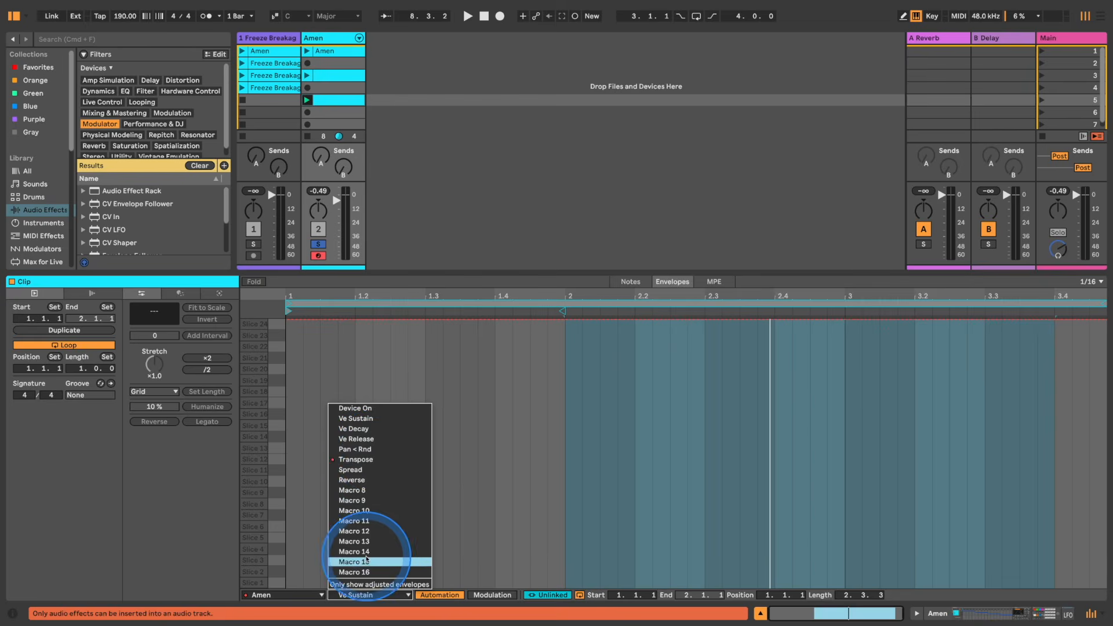
{"action": "left_click", "coordinate": [371, 480]}
{"action": "left_click", "coordinate": [546, 595]}
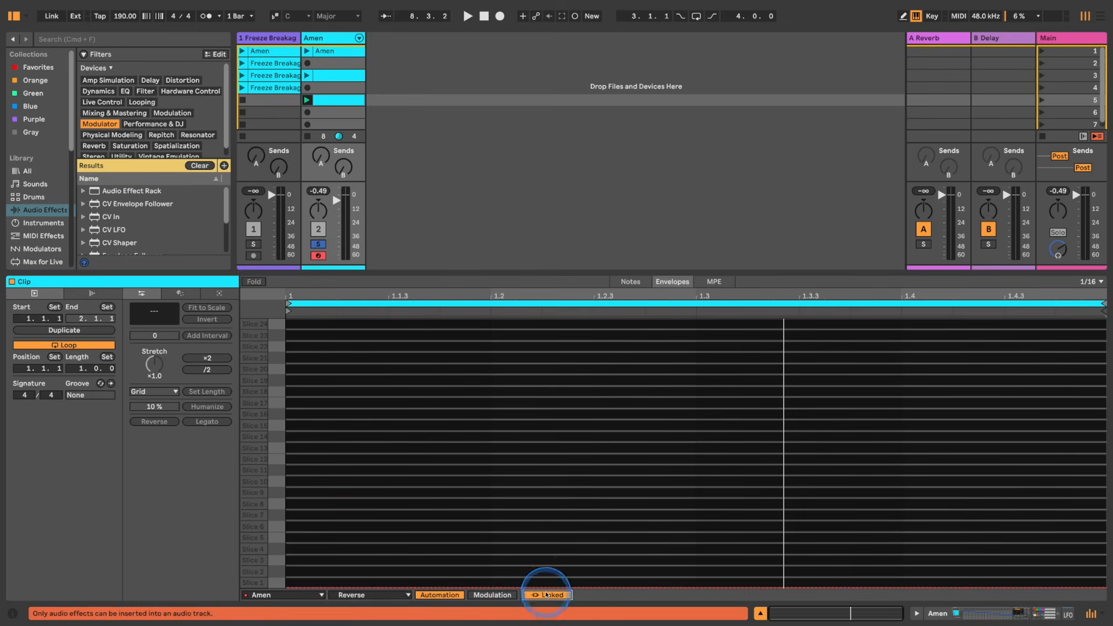
{"action": "left_click", "coordinate": [547, 595]}
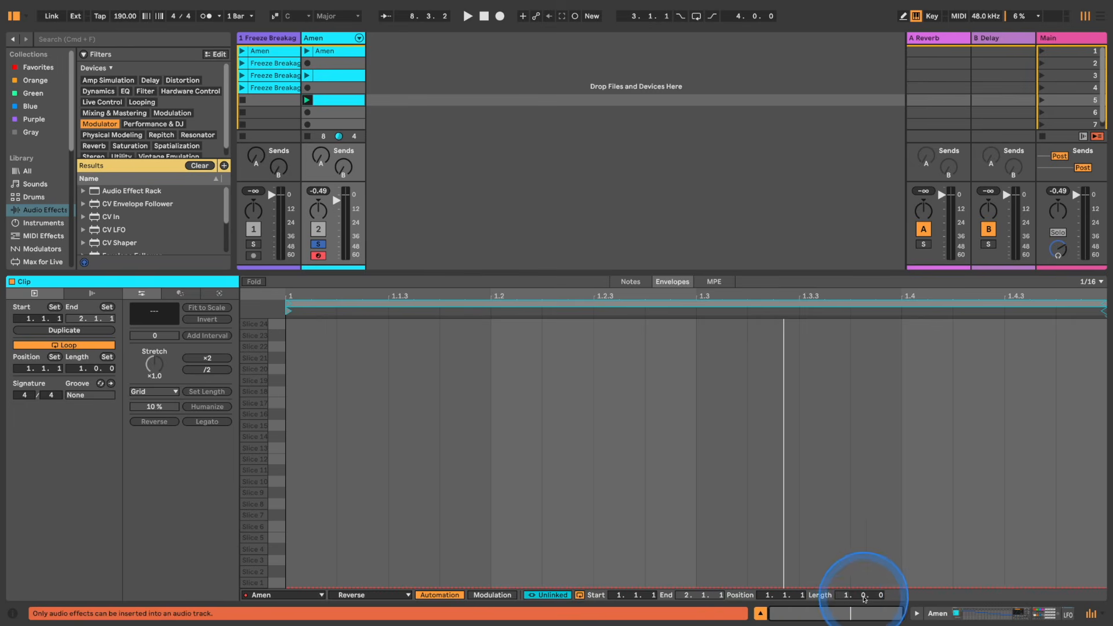
{"action": "left_click_drag", "start_coordinate": [863, 595], "coordinate": [863, 592]}
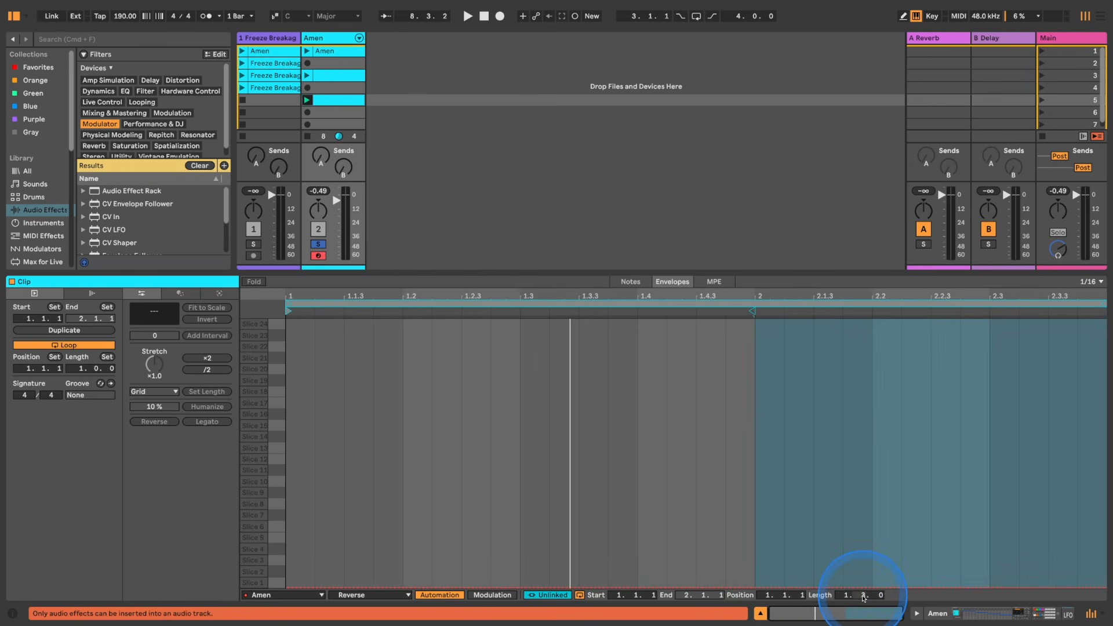
- Draw full-height sixteenth-note Reverse pulses at 1.2.2 and 2.1.4, and audition the pattern
{"action": "key", "text": "b"}
{"action": "left_click", "coordinate": [859, 485]}
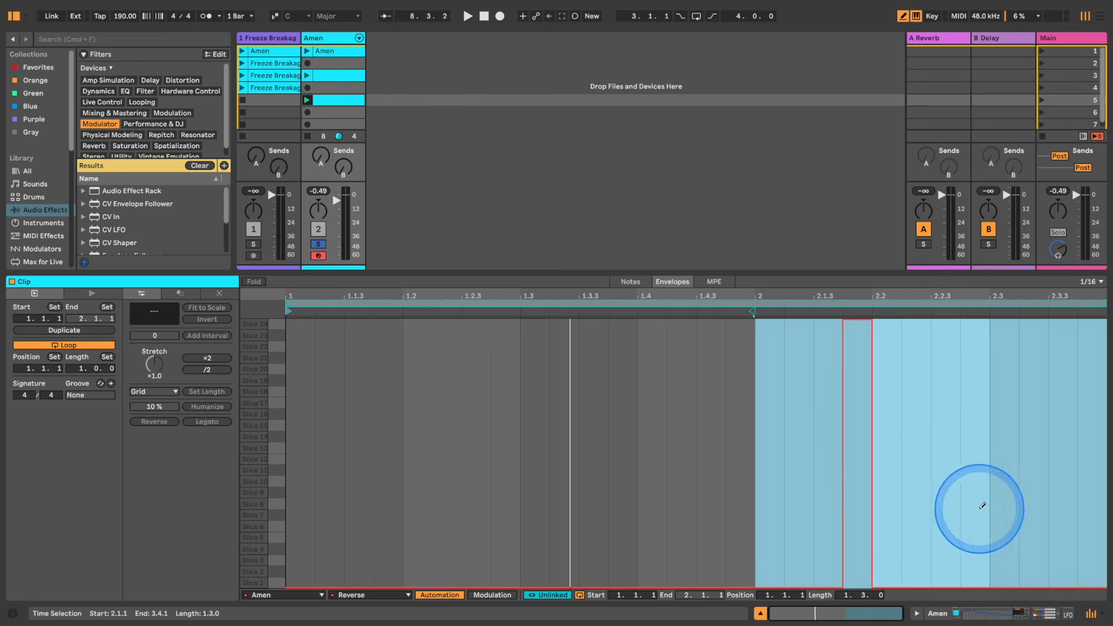
{"action": "mouse_move", "coordinate": [976, 453]}
{"action": "left_mouse_down"}
{"action": "mouse_move", "coordinate": [1063, 322]}
{"action": "mouse_move", "coordinate": [1041, 341]}
{"action": "mouse_move", "coordinate": [1036, 584]}
{"action": "mouse_move", "coordinate": [978, 605]}
{"action": "left_mouse_up"}
{"action": "key", "text": "space"}
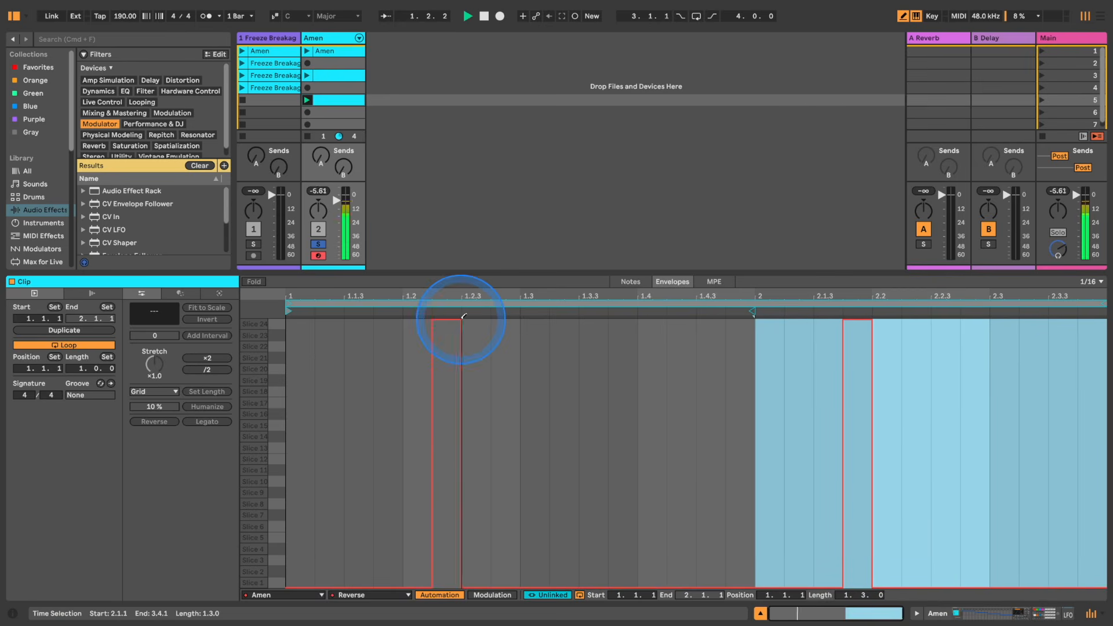
- Set the envelope grid to 1/4 and delete the drawn Reverse pulses
{"action": "right_click", "coordinate": [602, 385]}
{"action": "left_click", "coordinate": [667, 513]}
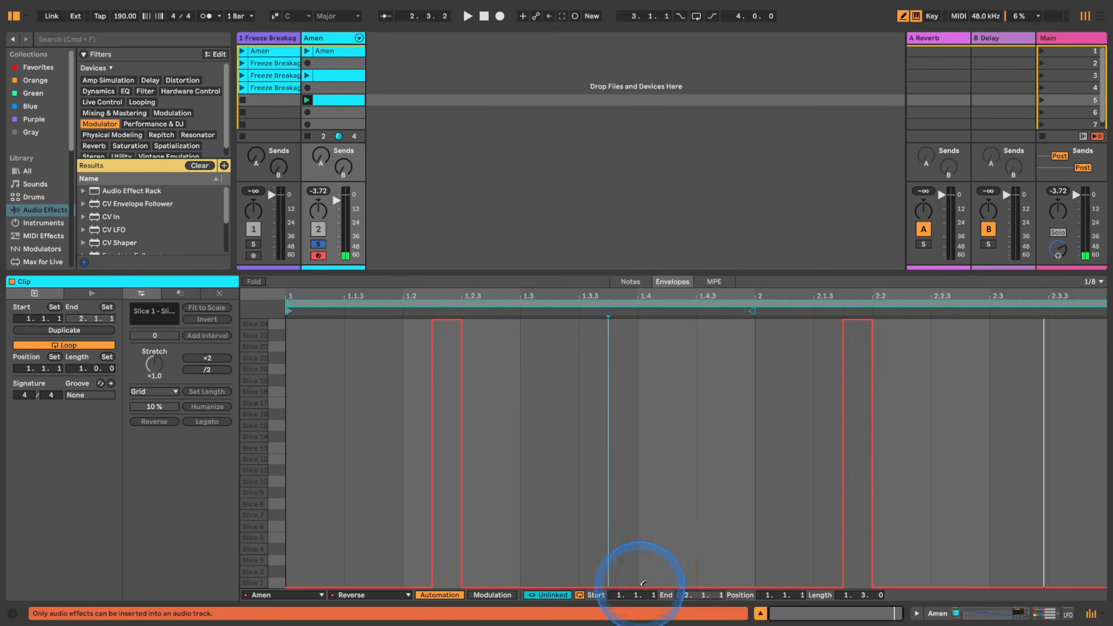
{"action": "right_click", "coordinate": [624, 510]}
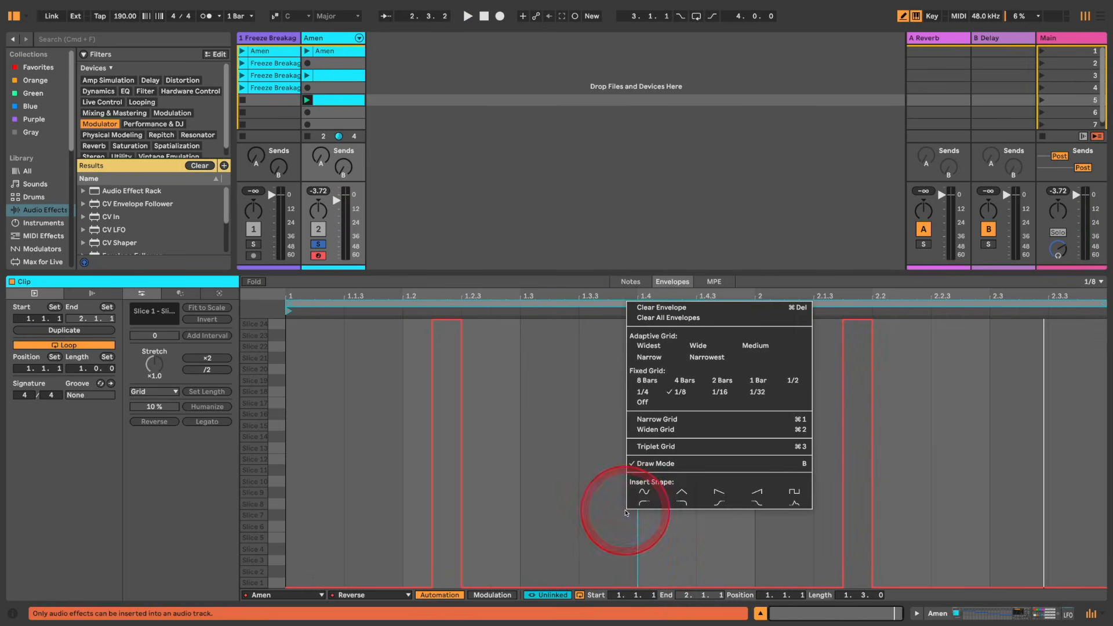
{"action": "left_click", "coordinate": [630, 393]}
{"action": "left_click", "coordinate": [958, 370]}
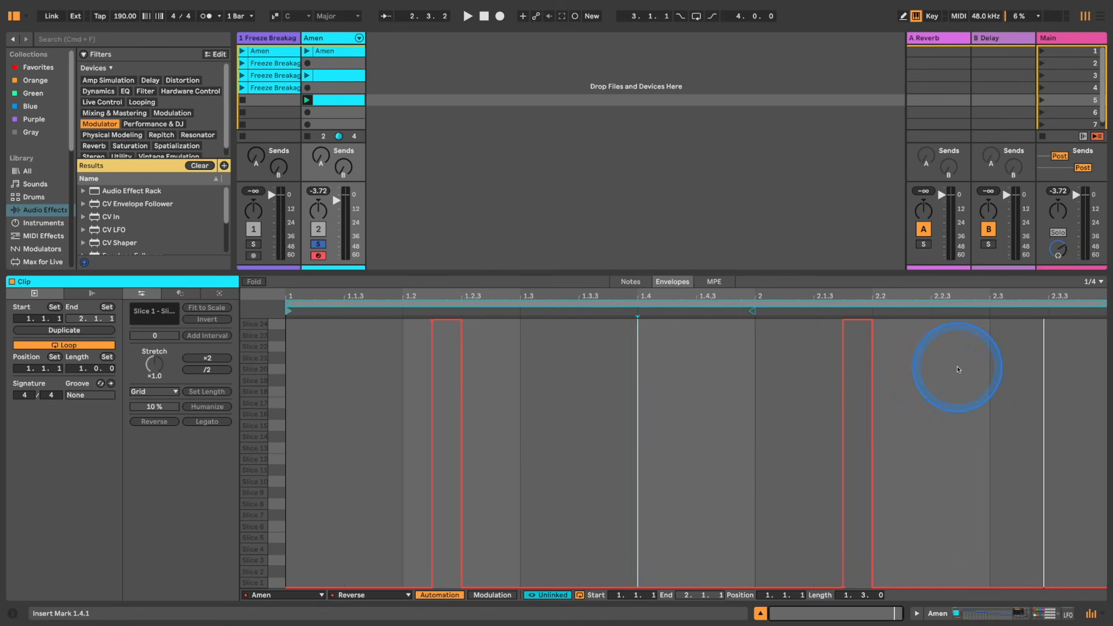
{"action": "key", "text": "super+a"}
{"action": "key", "text": "Delete"}
- Set the unlinked Reverse envelope's length to 3.0.0, draw a raised block from 2.3.1 to 2.4.1 and start playback
{"action": "left_click", "coordinate": [846, 595]}
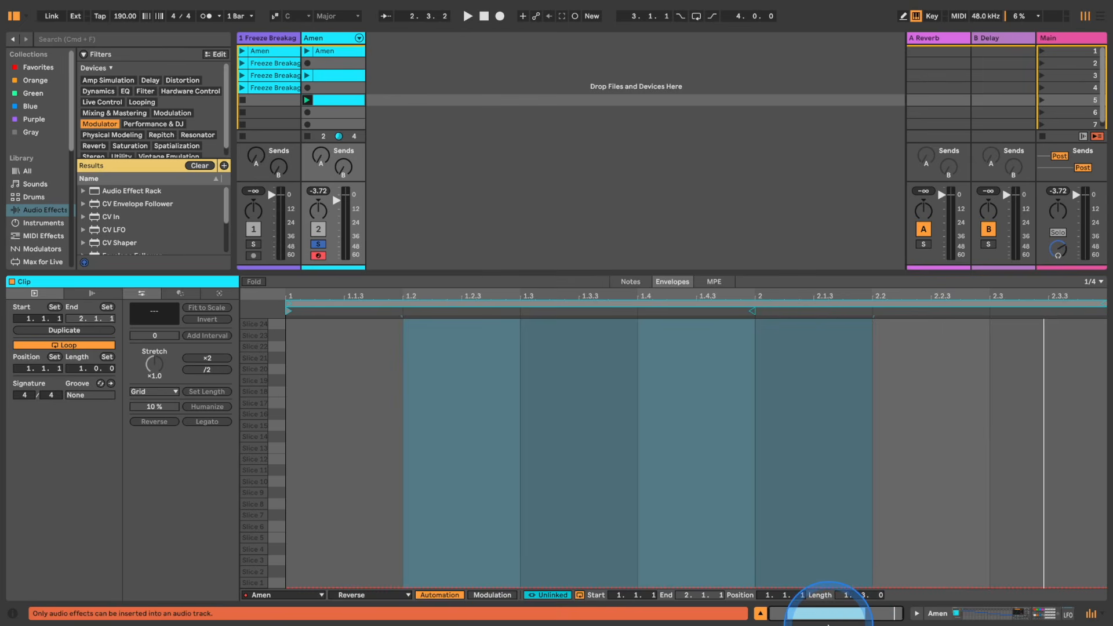
{"action": "left_click_drag", "start_coordinate": [829, 625], "coordinate": [829, 624]}
{"action": "left_click", "coordinate": [711, 483]}
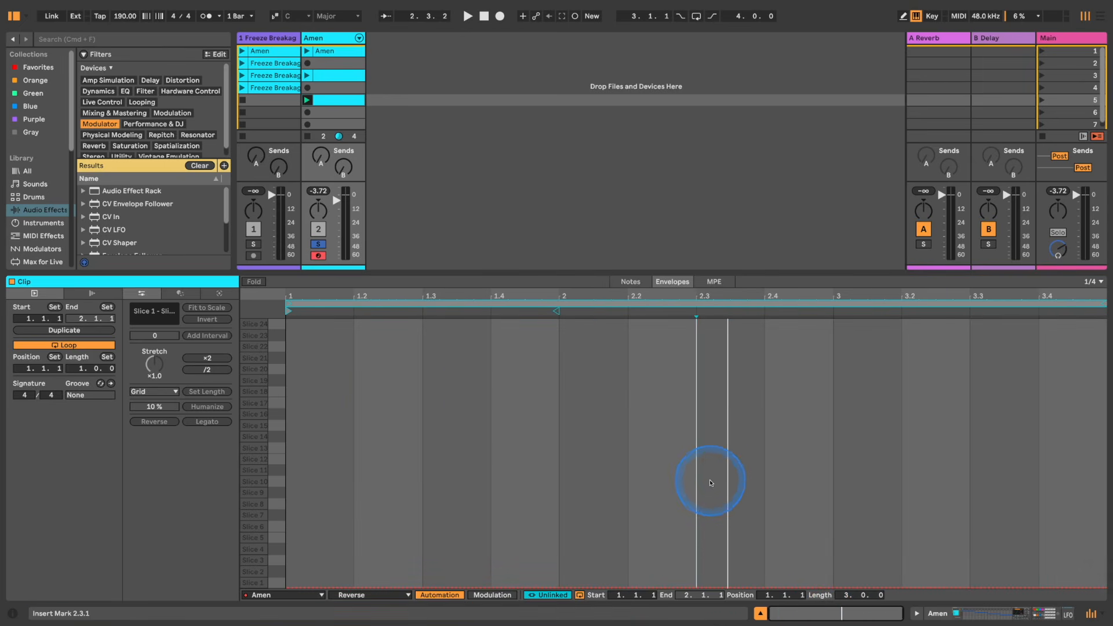
{"action": "left_click_drag", "start_coordinate": [719, 482], "coordinate": [741, 336]}
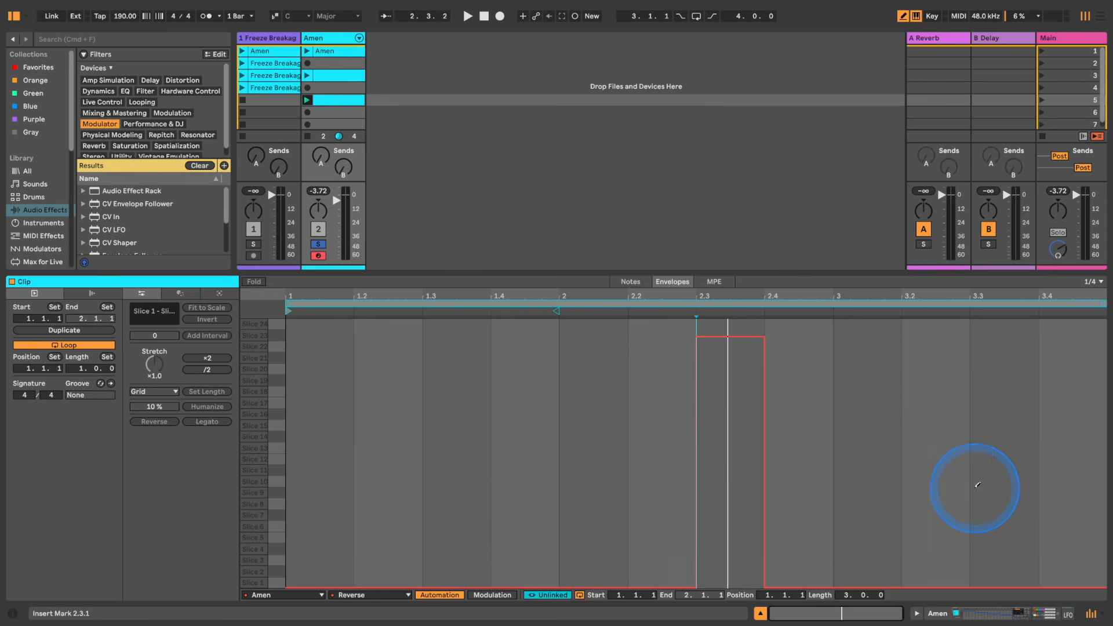
{"action": "key", "text": "space"}
- Bring the Reverse block at 2.3.1 to full height and add one at 127 from 3.3.1 to 3.4.1 during playback
{"action": "left_click_drag", "start_coordinate": [305, 479], "coordinate": [325, 589]}
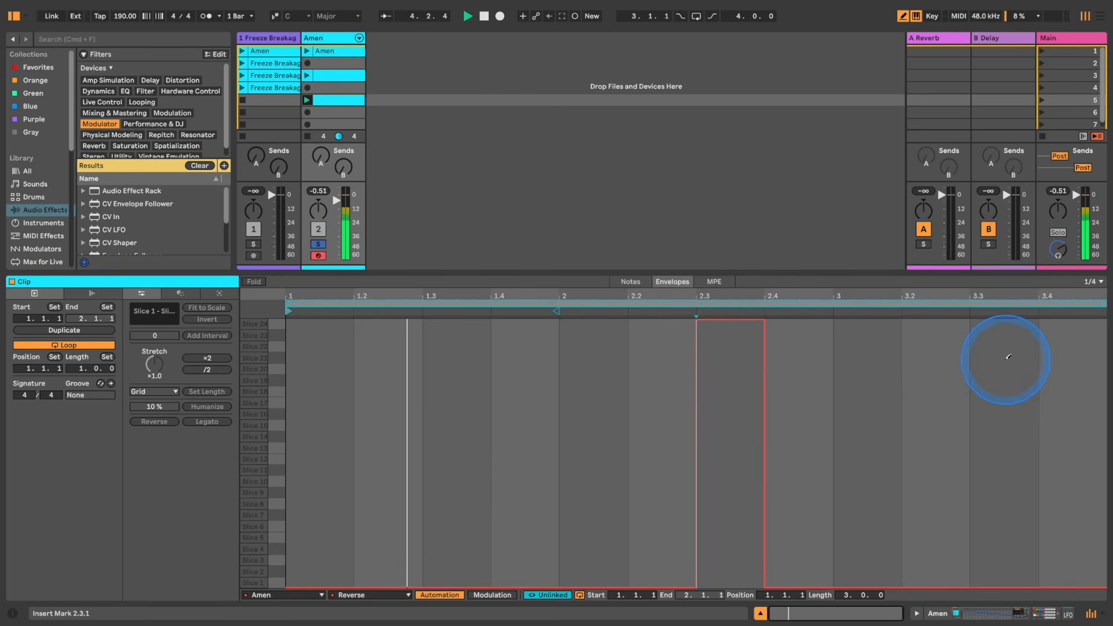
{"action": "left_click_drag", "start_coordinate": [1004, 353], "coordinate": [1011, 278]}
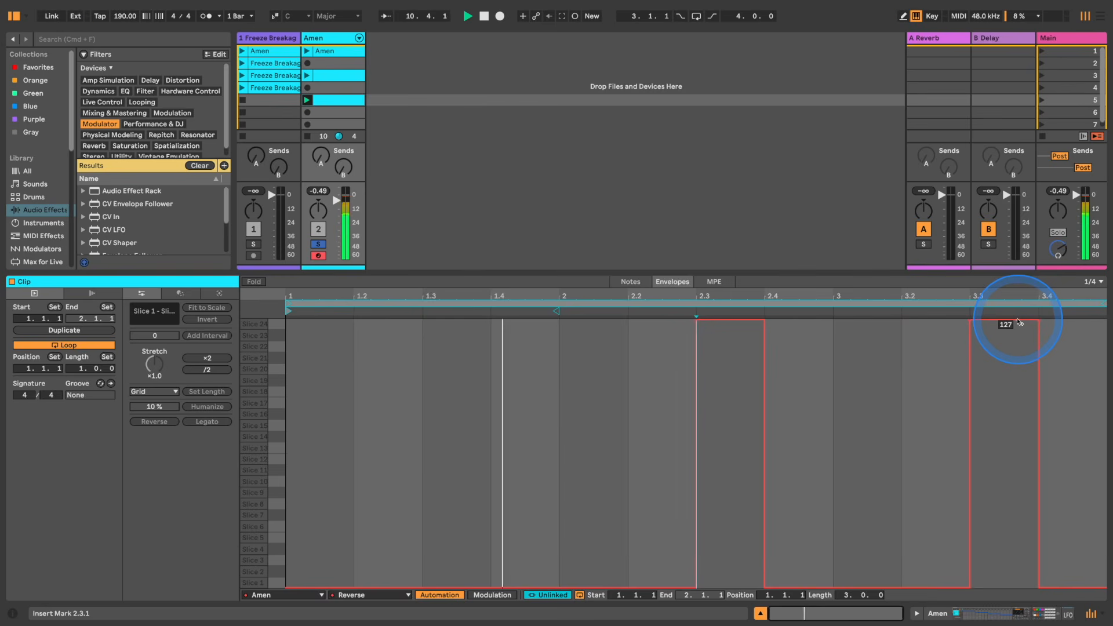
{"action": "key", "text": "XF86AudioLowerVolume"}
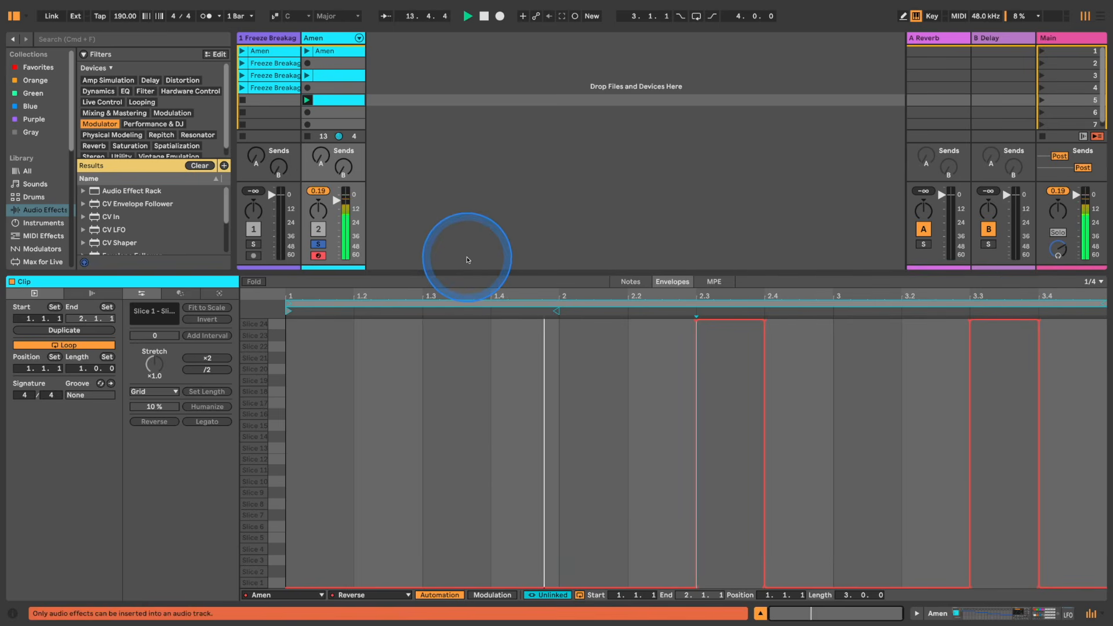
- Display the Amen track's devices and examine the MIDI Effect Rack's chain selector zones and Arpeggiator
{"action": "double_click", "coordinate": [329, 40]}
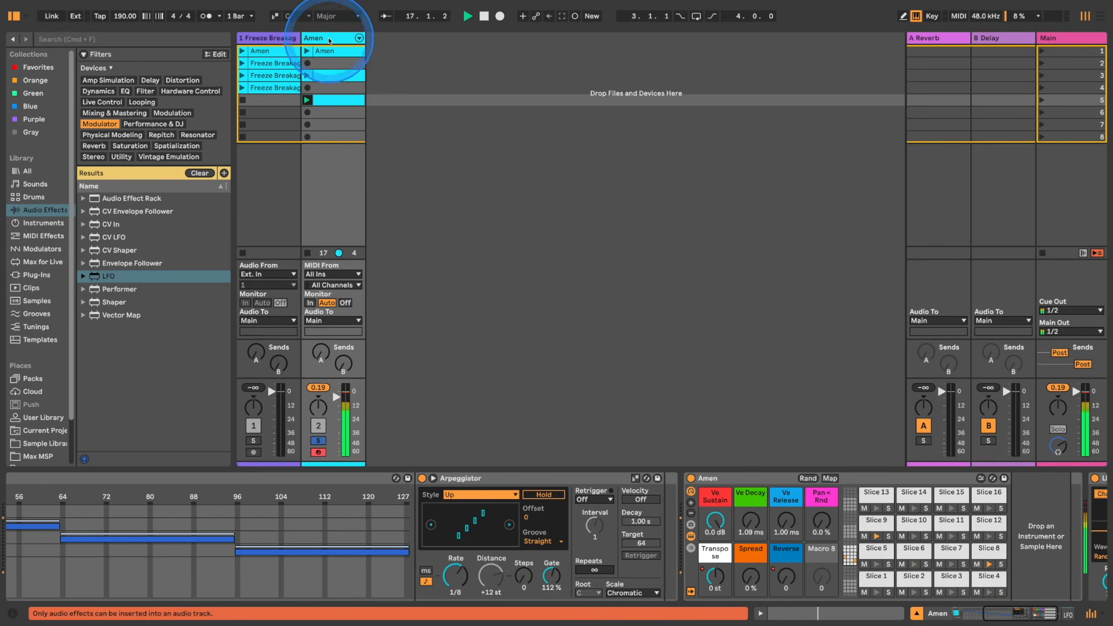
{"action": "scroll", "coordinate": [394, 557], "scroll_direction": "left", "scroll_amount": 4}
{"action": "scroll", "coordinate": [386, 555], "scroll_direction": "left", "scroll_amount": 4}
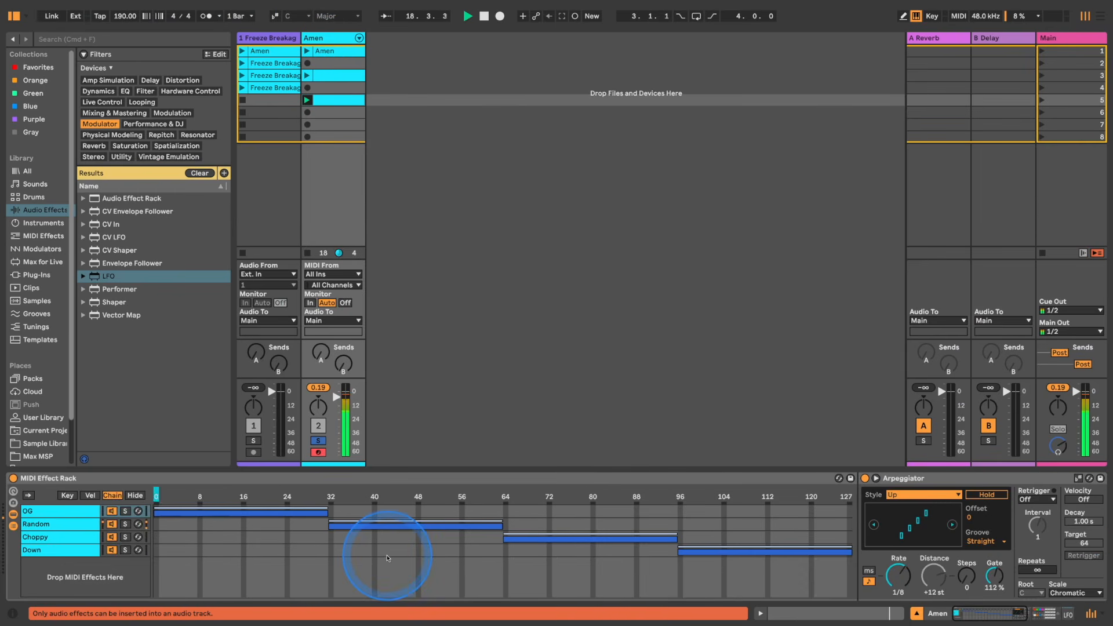
{"action": "scroll", "coordinate": [394, 543], "scroll_direction": "right", "scroll_amount": 6}
{"action": "scroll", "coordinate": [389, 541], "scroll_direction": "left", "scroll_amount": 4}
{"action": "scroll", "coordinate": [387, 541], "scroll_direction": "left", "scroll_amount": 4}
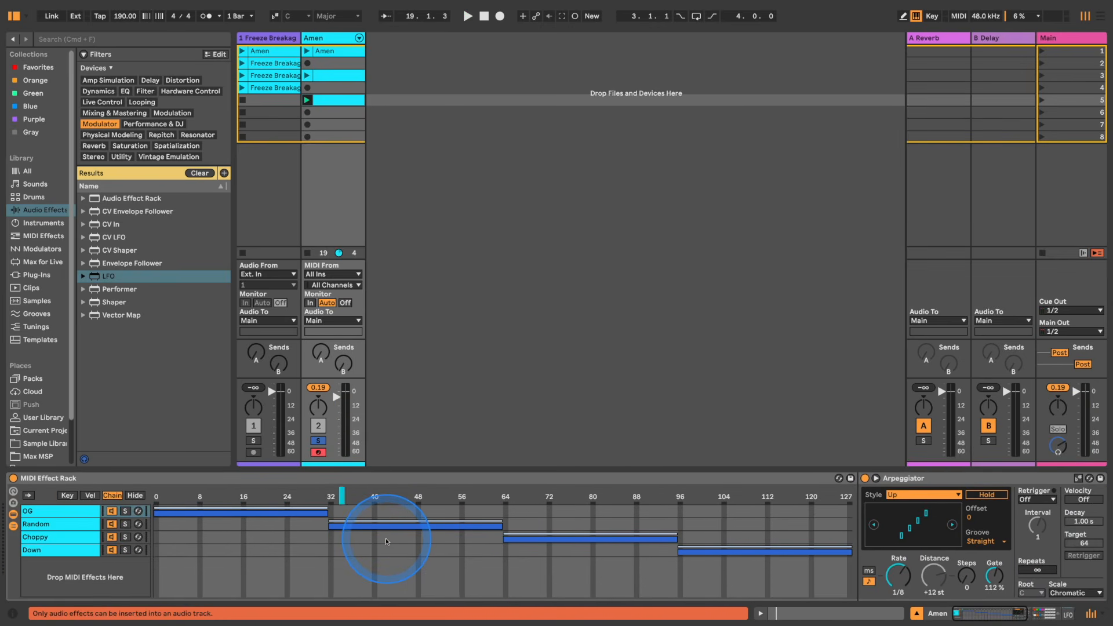
- Insert an audio track, set its input to Resampling and arm it for recording
{"action": "right_click", "coordinate": [416, 90]}
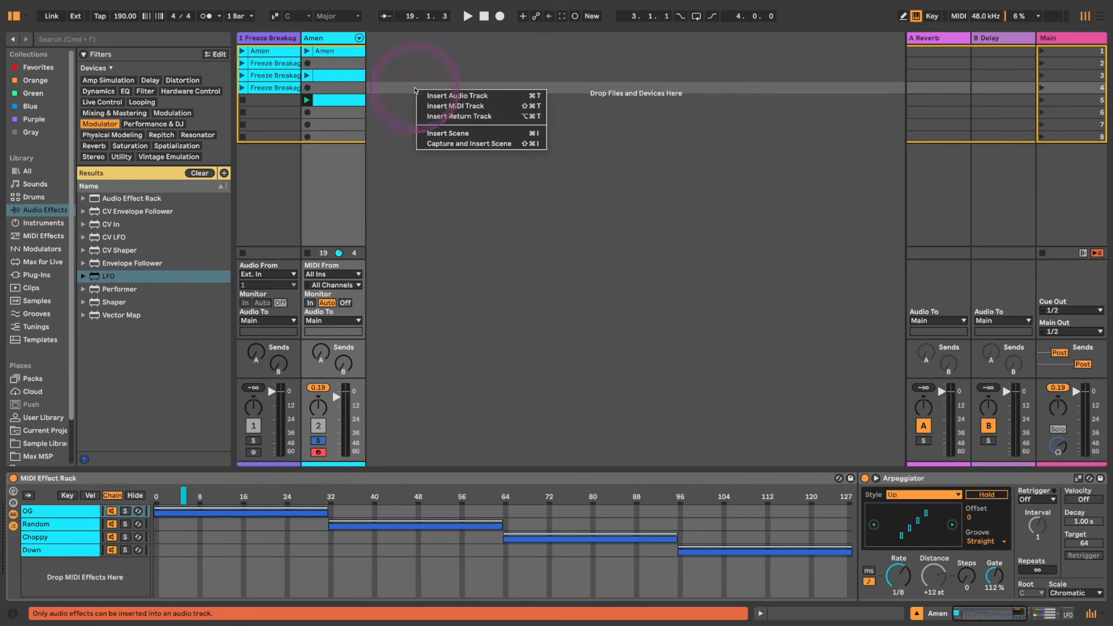
{"action": "left_click", "coordinate": [453, 95]}
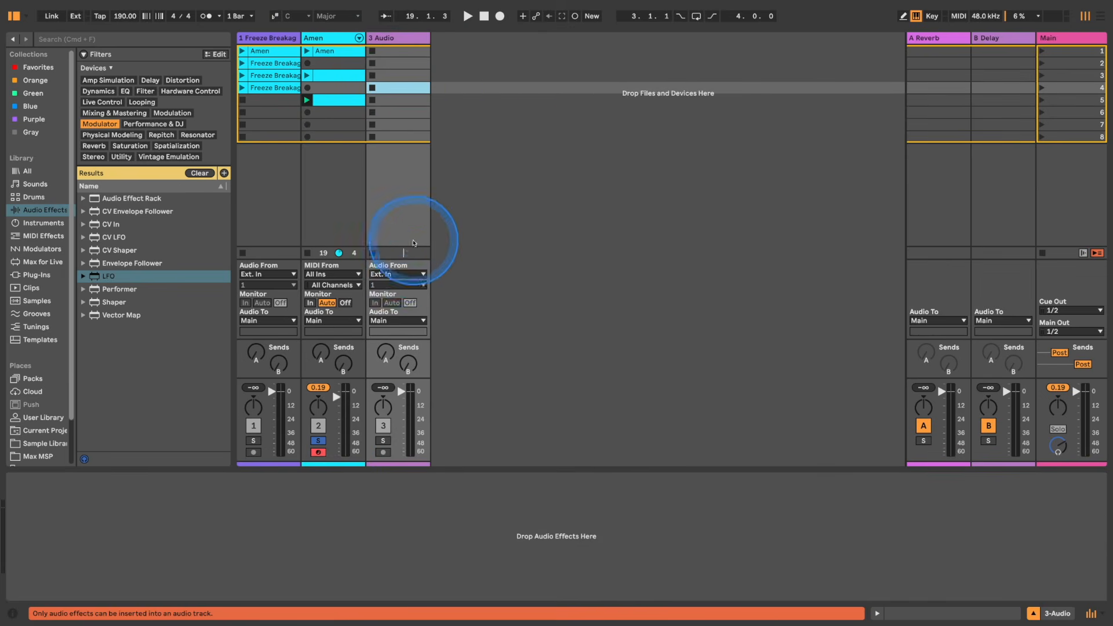
{"action": "left_click", "coordinate": [397, 274]}
{"action": "left_click", "coordinate": [405, 308]}
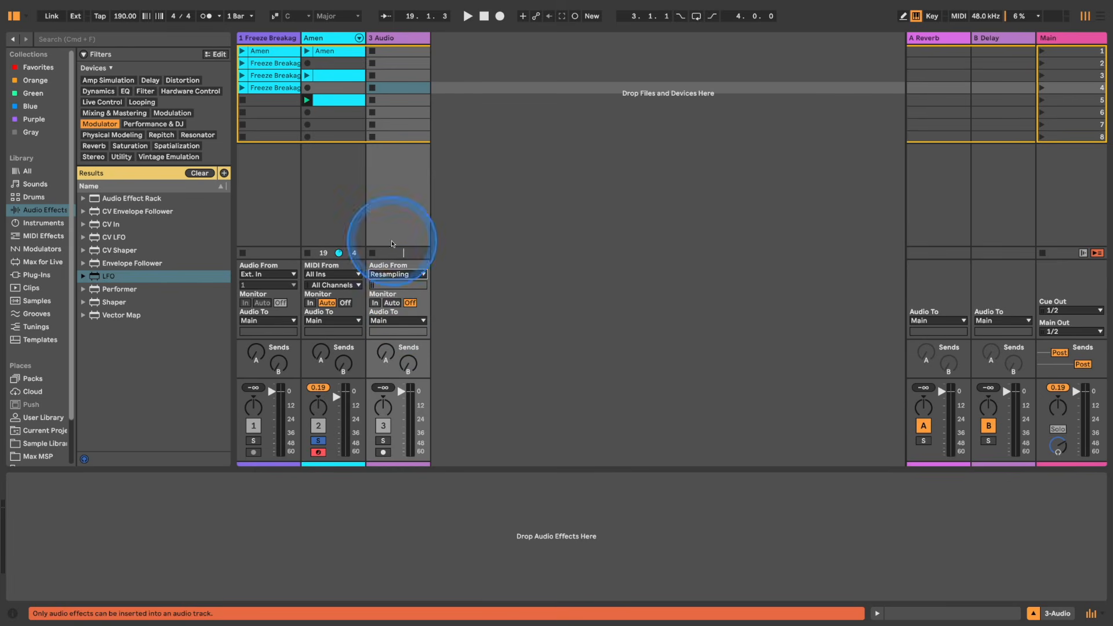
{"action": "left_click", "coordinate": [382, 452]}
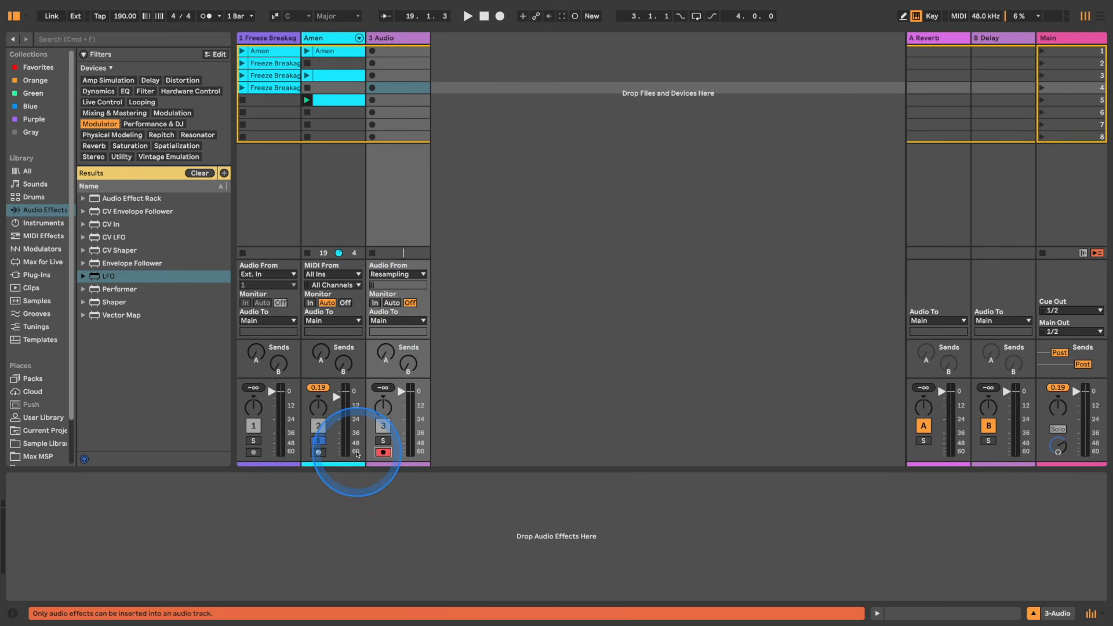
- Record the playing pattern into the first slot of the resampling track, then solo that track
{"action": "key", "text": "shift+super+F9"}
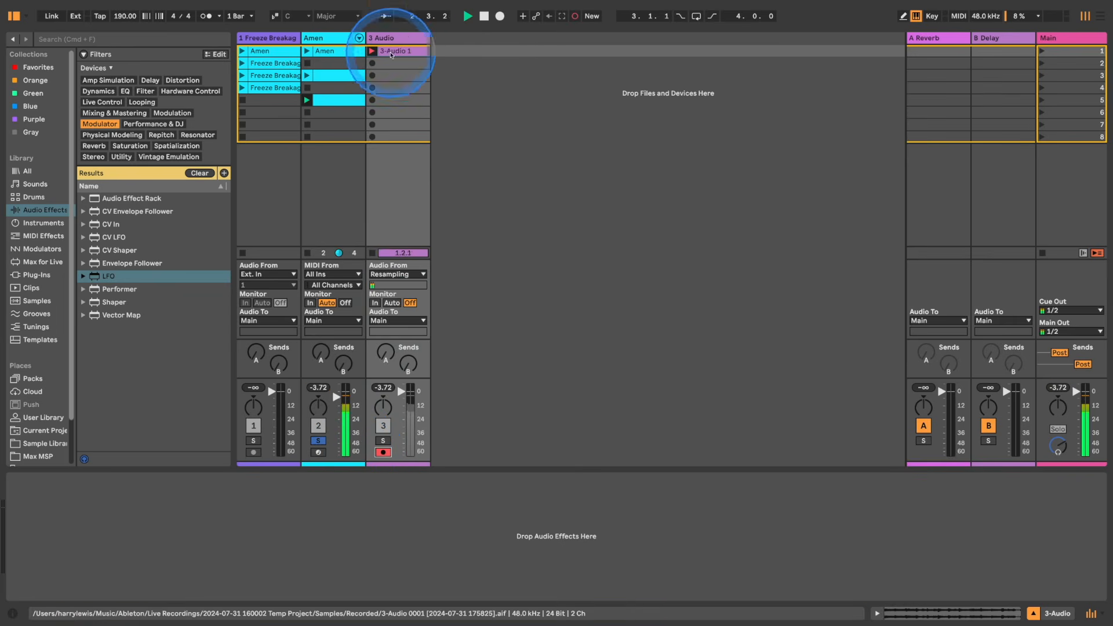
{"action": "left_click", "coordinate": [396, 51]}
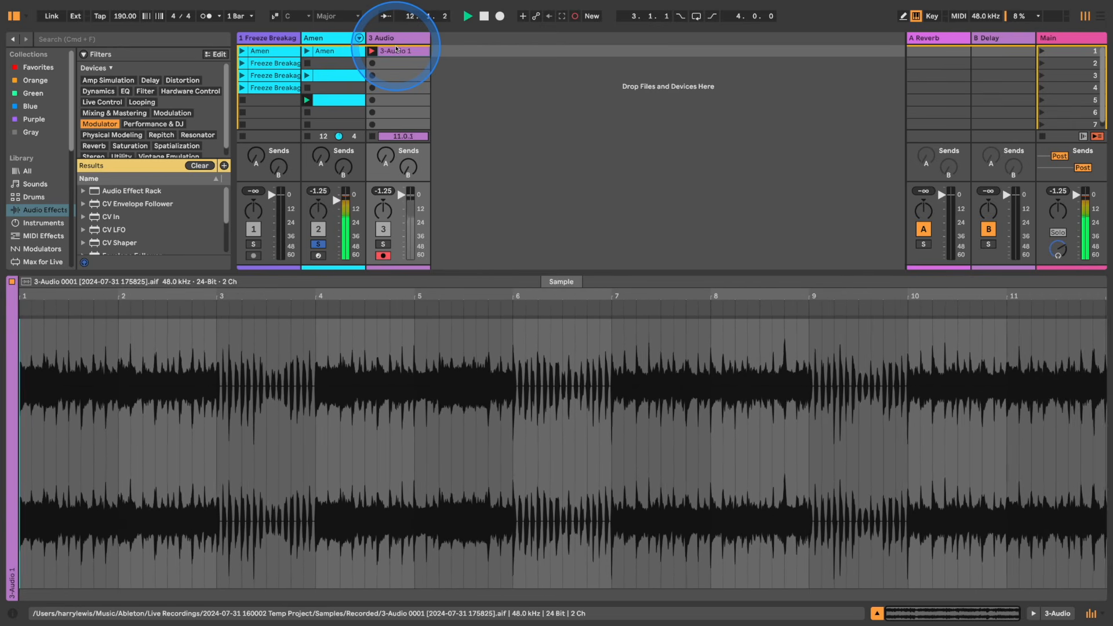
{"action": "key", "text": "Return"}
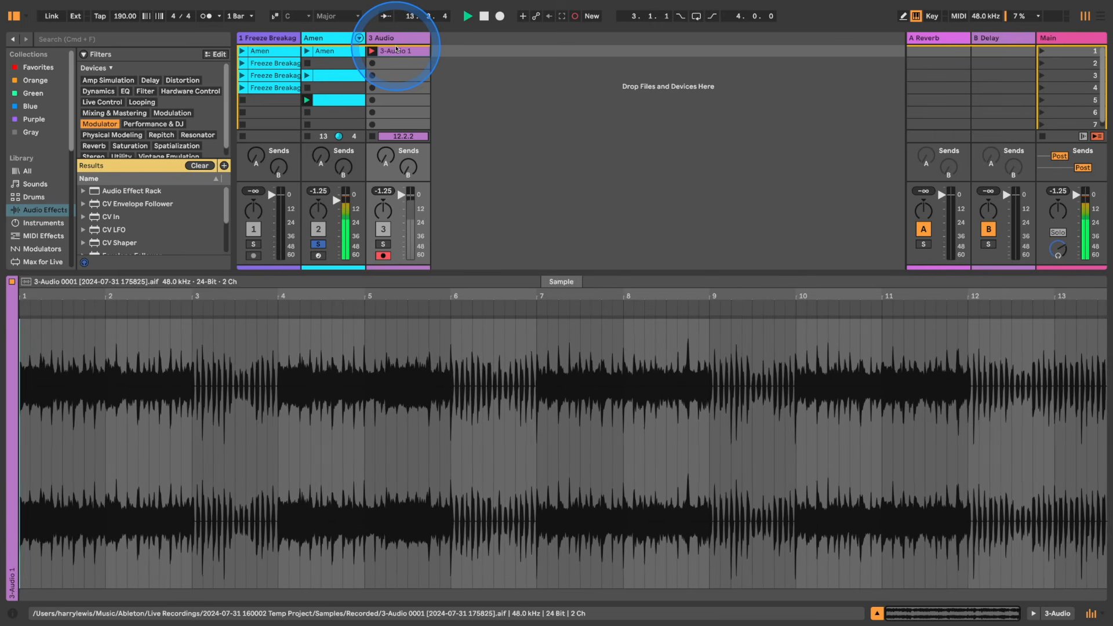
{"action": "left_click", "coordinate": [383, 243]}
- Shorten the recorded clip's loop to its first bar and duplicate the clip
{"action": "mouse_move", "coordinate": [1038, 324]}
{"action": "left_mouse_down"}
{"action": "mouse_move", "coordinate": [1092, 304]}
{"action": "mouse_move", "coordinate": [306, 328]}
{"action": "left_mouse_up"}
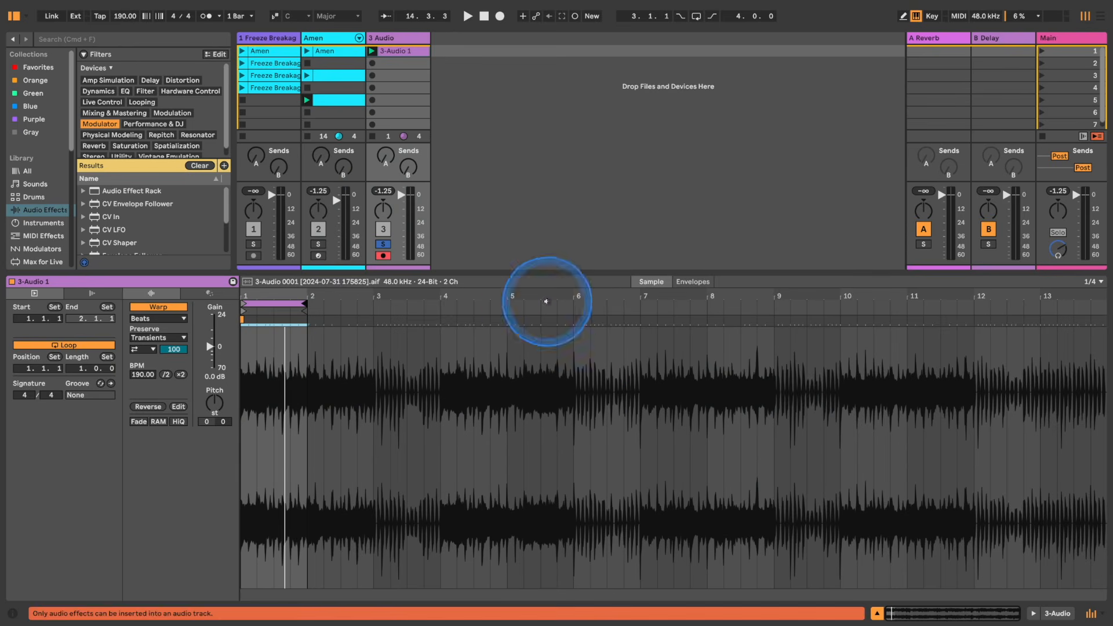
{"action": "left_click", "coordinate": [392, 55]}
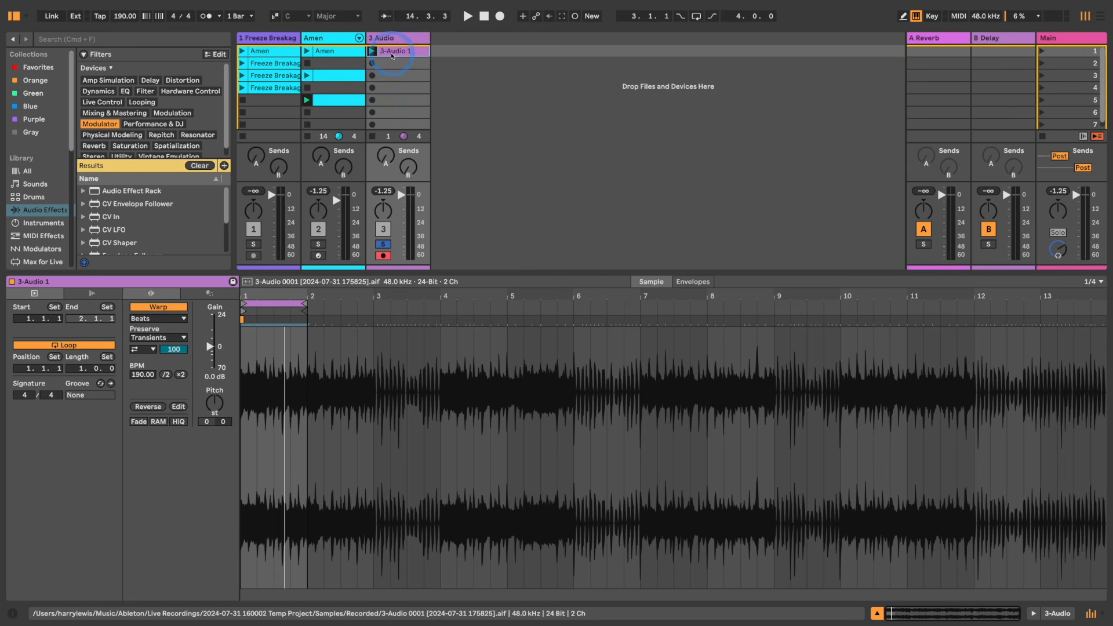
{"action": "key", "text": "super+d"}
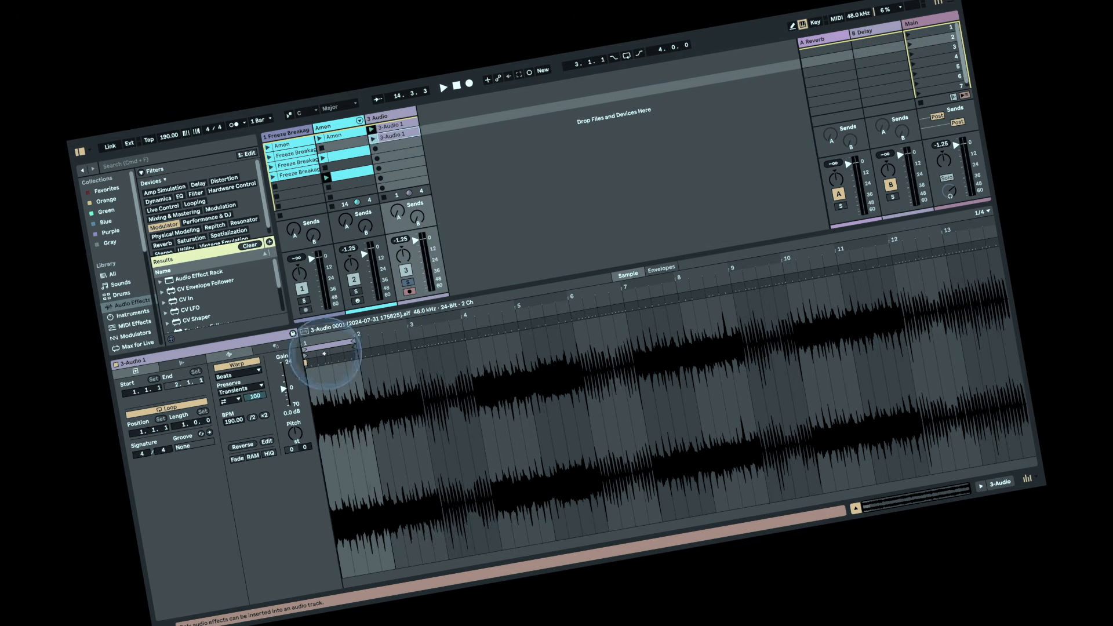
- Set the sample grid to 1 bar and create more clip duplicates, moving each one's one-bar loop along the recording
{"action": "right_click", "coordinate": [327, 349]}
{"action": "left_click", "coordinate": [490, 524]}
{"action": "left_click_drag", "start_coordinate": [330, 346], "coordinate": [491, 318]}
{"action": "left_click", "coordinate": [398, 133]}
{"action": "key", "text": "super+d"}
{"action": "left_click", "coordinate": [396, 145]}
{"action": "key", "text": "super+d"}
{"action": "left_click", "coordinate": [490, 317]}
{"action": "key", "text": "Right"}
- Continue duplicating the clip, shifting each copy's one-bar loop forward until one starts at 8.1.1
{"action": "left_click_drag", "start_coordinate": [392, 157], "coordinate": [422, 187]}
{"action": "left_click", "coordinate": [543, 308]}
{"action": "key", "text": "Right"}
{"action": "left_click", "coordinate": [599, 297]}
{"action": "key", "text": "Right"}
{"action": "left_click", "coordinate": [654, 288]}
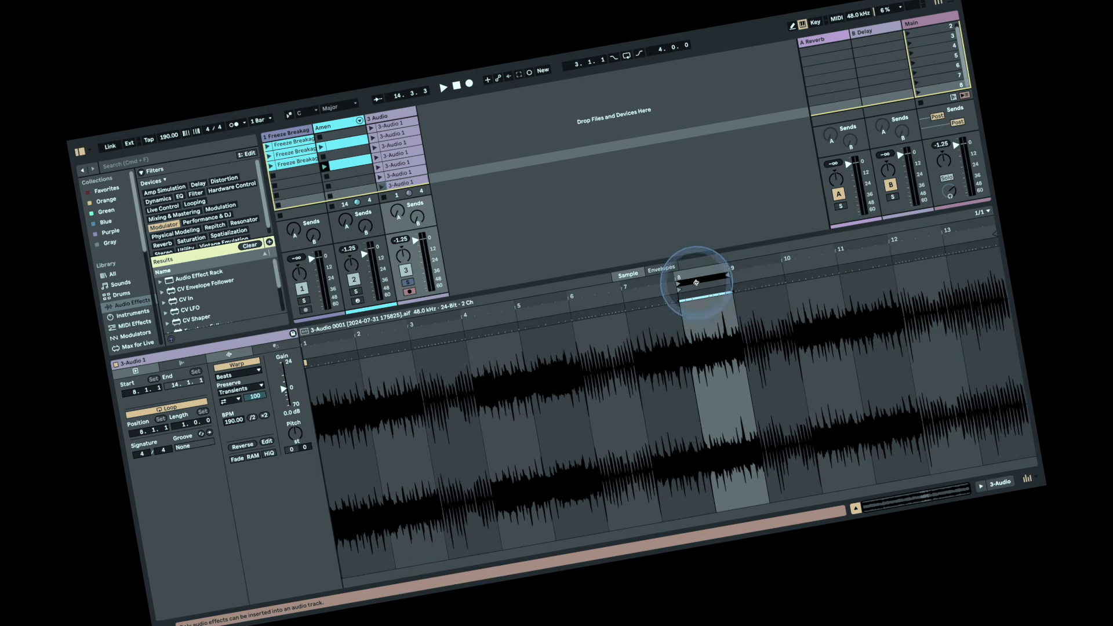
- Duplicate the clip three more times, placing each copy's one-bar loop on a bar beyond bar 8
{"action": "left_click", "coordinate": [399, 182]}
{"action": "key", "text": "super+d"}
{"action": "left_click_drag", "start_coordinate": [691, 281], "coordinate": [804, 262]}
{"action": "left_click", "coordinate": [400, 183]}
{"action": "key", "text": "super+d"}
{"action": "left_click", "coordinate": [826, 259]}
{"action": "key", "text": "Up"}
{"action": "left_click", "coordinate": [400, 183]}
{"action": "key", "text": "super+d"}
{"action": "left_click", "coordinate": [864, 252]}
- Step back up through the duplicated clips to the second one, checking each clip's loop position
{"action": "key", "text": "Up"}
{"action": "key", "text": "Up"}
{"action": "key", "text": "Up"}
{"action": "key", "text": "Up"}
{"action": "key", "text": "Up"}
{"action": "key", "text": "Up"}
{"action": "key", "text": "Up"}
{"action": "key", "text": "Up"}
{"action": "key", "text": "Up"}
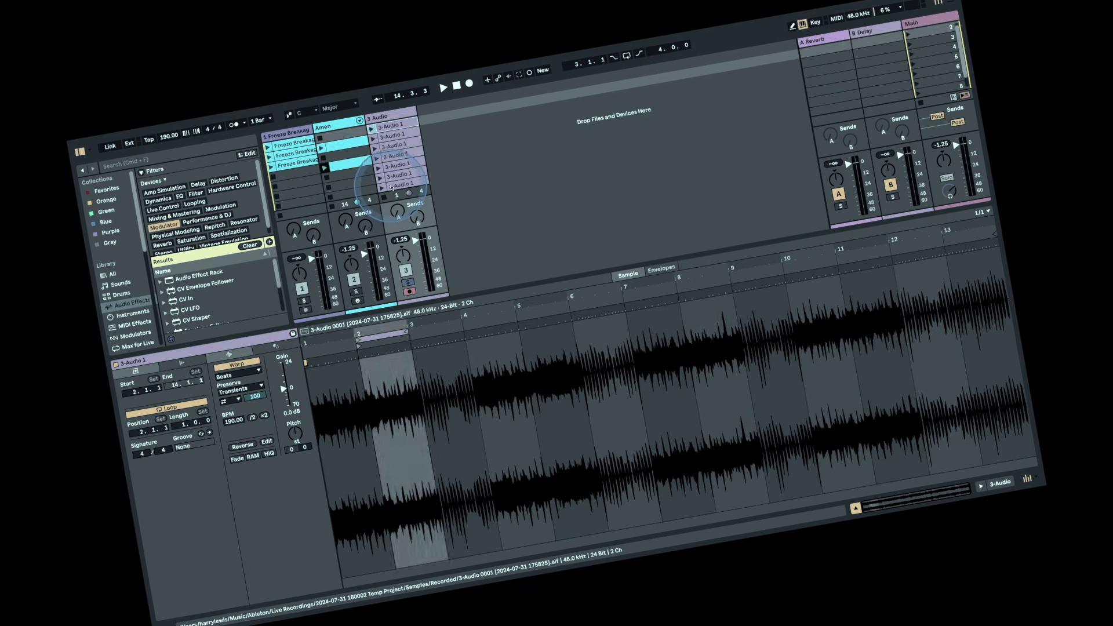
- Step down through the duplicated clips to the eleventh one, checking that each one-bar loop sits on its own bar
{"action": "key", "text": "Down"}
{"action": "key", "text": "Down"}
{"action": "key", "text": "Down"}
{"action": "key", "text": "Down"}
{"action": "key", "text": "Down"}
{"action": "key", "text": "Down"}
{"action": "key", "text": "Down"}
{"action": "key", "text": "Down"}
{"action": "left_click", "coordinate": [810, 261]}
{"action": "key", "text": "Down"}
{"action": "left_click", "coordinate": [400, 183]}
{"action": "key", "text": "Down"}
{"action": "left_click", "coordinate": [963, 233]}
{"action": "key", "text": "Down"}
{"action": "key", "text": "Down"}
{"action": "key", "text": "Down"}
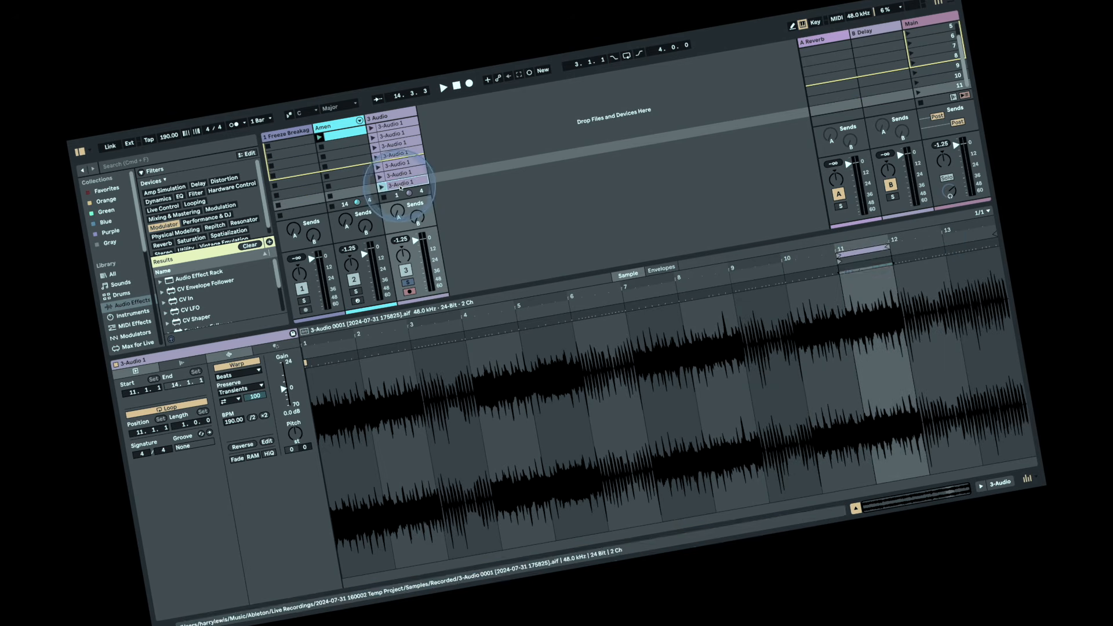
- Duplicate the last clip onward, placing each copy's one-bar loop on the next bar until one starts at 13.1.1
{"action": "left_click", "coordinate": [406, 182]}
{"action": "key", "text": "super+d"}
{"action": "left_click", "coordinate": [872, 248]}
{"action": "key", "text": "Up"}
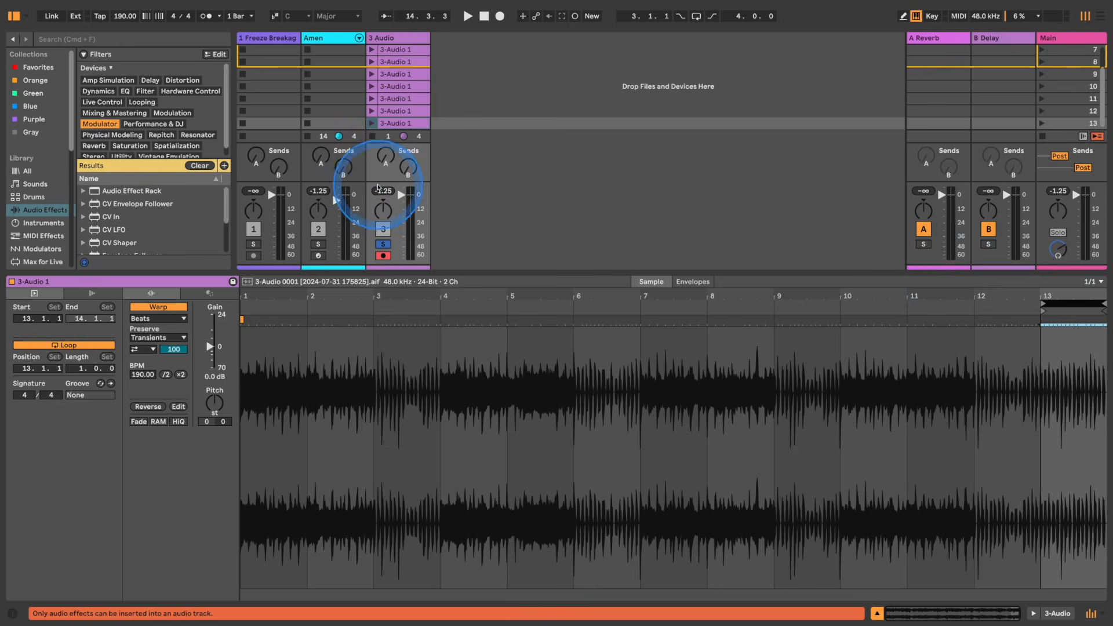
- Return to the first clip on the 3-Audio track and step through all thirteen clips to check their loop positions
{"action": "scroll", "coordinate": [385, 127], "scroll_direction": "up", "scroll_amount": 6}
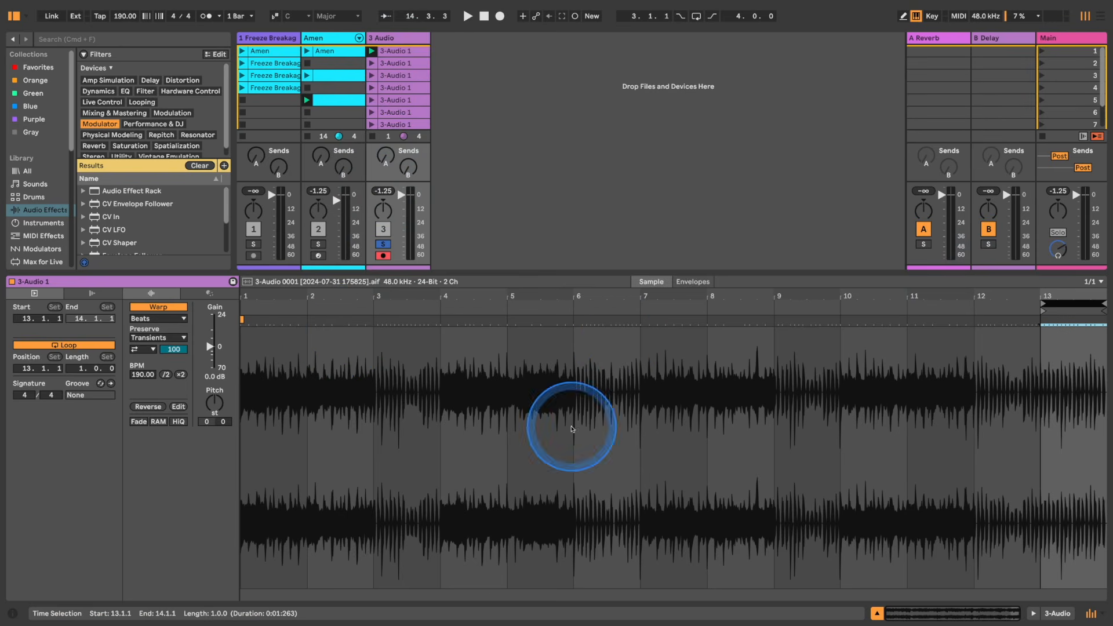
{"action": "left_click", "coordinate": [396, 54]}
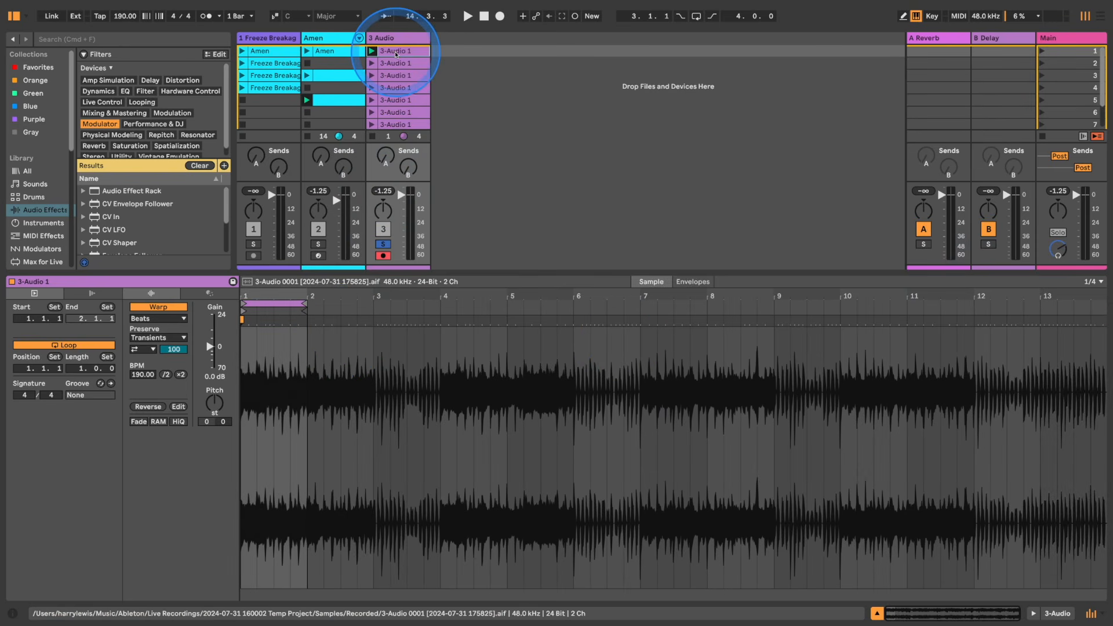
{"action": "key", "text": "Down"}
{"action": "key", "text": "Down"}
{"action": "key", "text": "Down"}
{"action": "key", "text": "Down"}
{"action": "key", "text": "Down"}
{"action": "key", "text": "Down"}
{"action": "key", "text": "Down"}
{"action": "key", "text": "Down"}
{"action": "key", "text": "Down"}
{"action": "key", "text": "Down"}
{"action": "key", "text": "Down"}
{"action": "key", "text": "Down"}
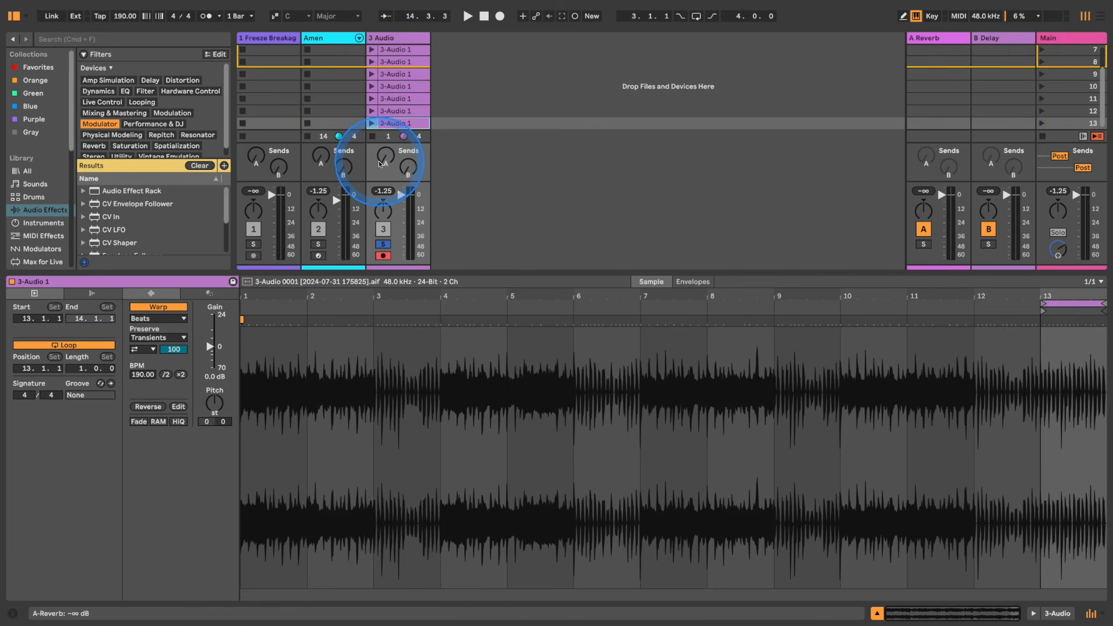
- Launch the one-bar clips on the 3-Audio track in order, starting from the first, to audition each loop
{"action": "key", "text": "Return"}
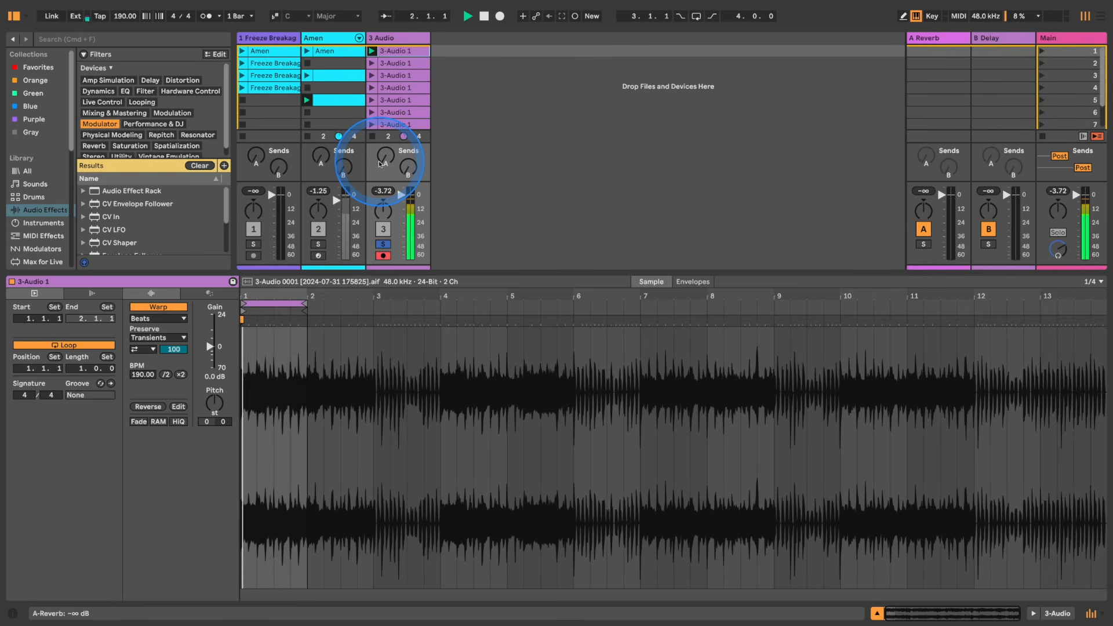
{"action": "key", "text": "Down"}
{"action": "key", "text": "Return"}
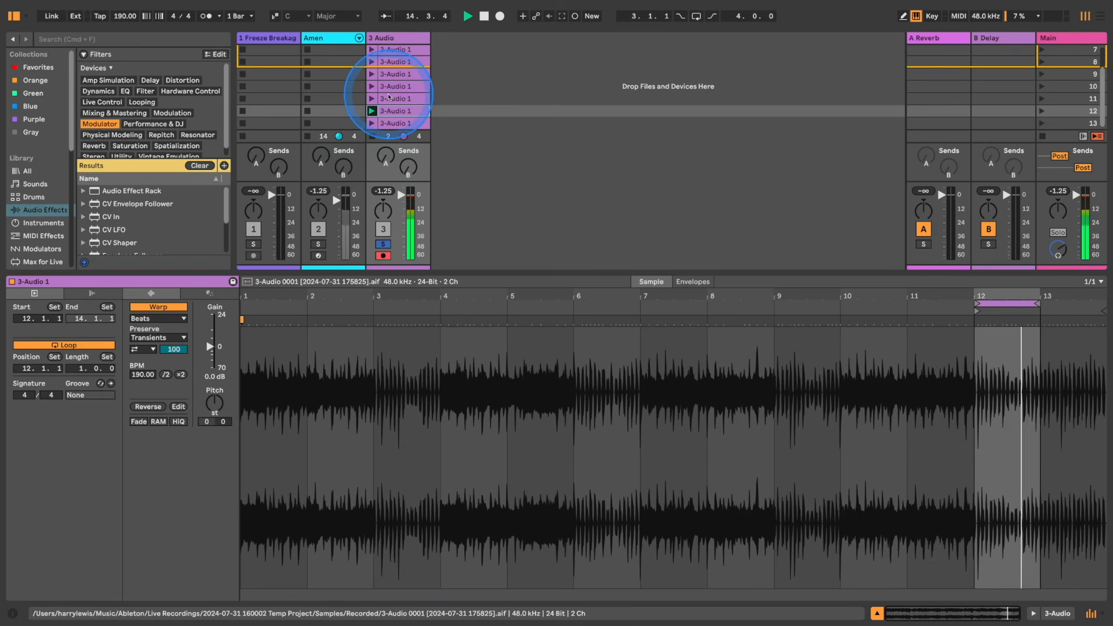
- Enable Follow Action on all thirteen 3-Audio clips with the action set to Other, and launch them
{"action": "scroll", "coordinate": [389, 95], "scroll_direction": "up", "scroll_amount": 5}
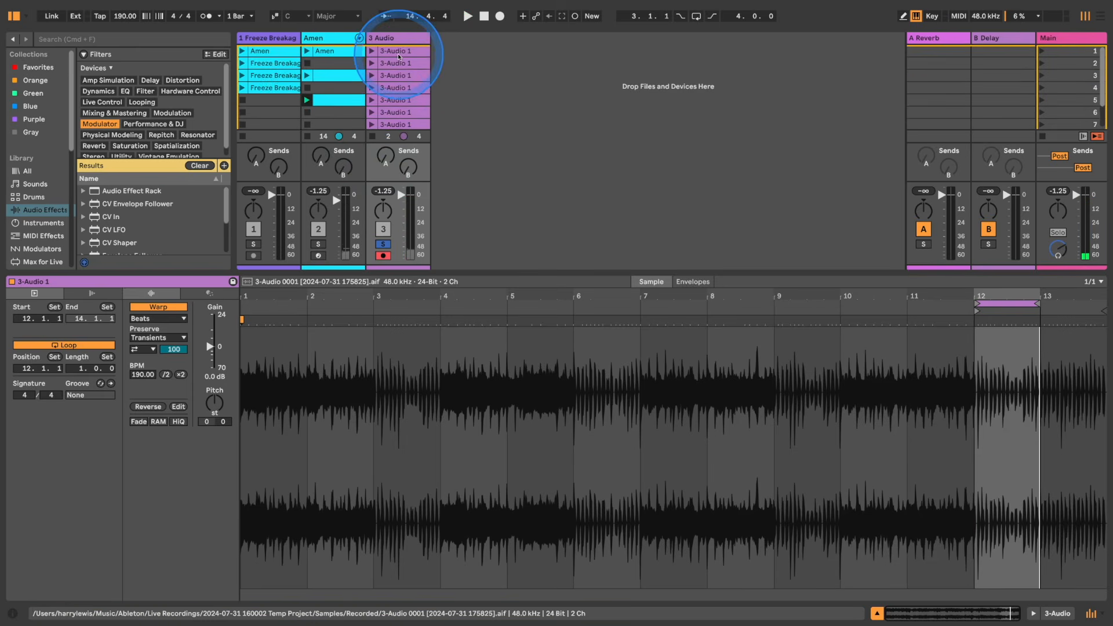
{"action": "left_click", "coordinate": [399, 52]}
{"action": "scroll", "coordinate": [399, 119], "scroll_direction": "down", "scroll_amount": 5}
{"action": "scroll", "coordinate": [399, 120], "scroll_direction": "down", "scroll_amount": 1}
{"action": "left_click", "coordinate": [399, 123], "text": "shift"}
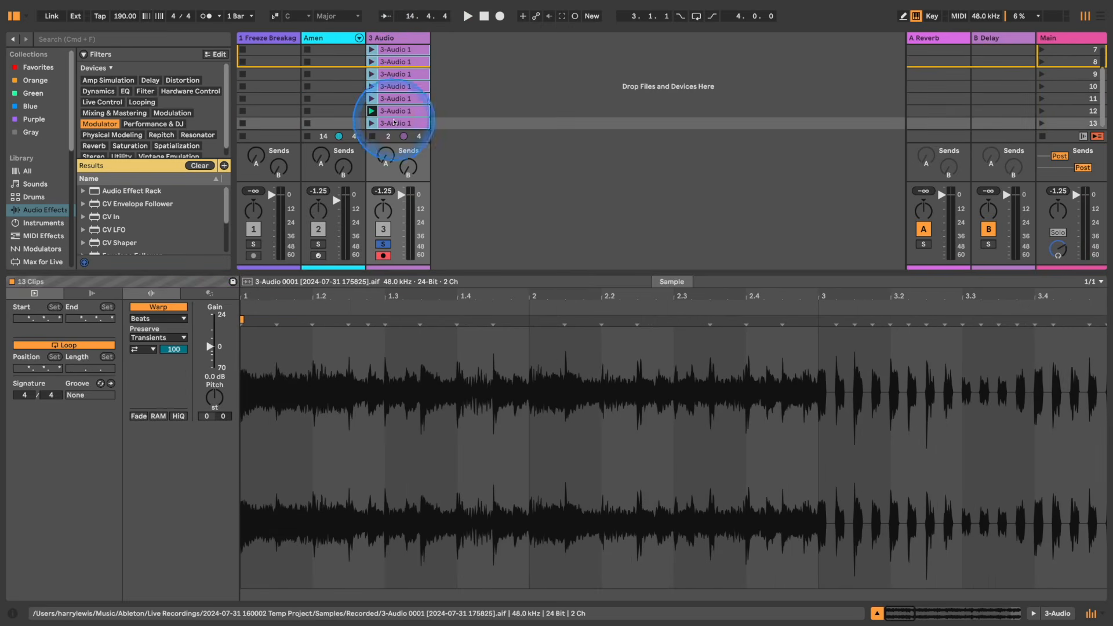
{"action": "left_click", "coordinate": [90, 294]}
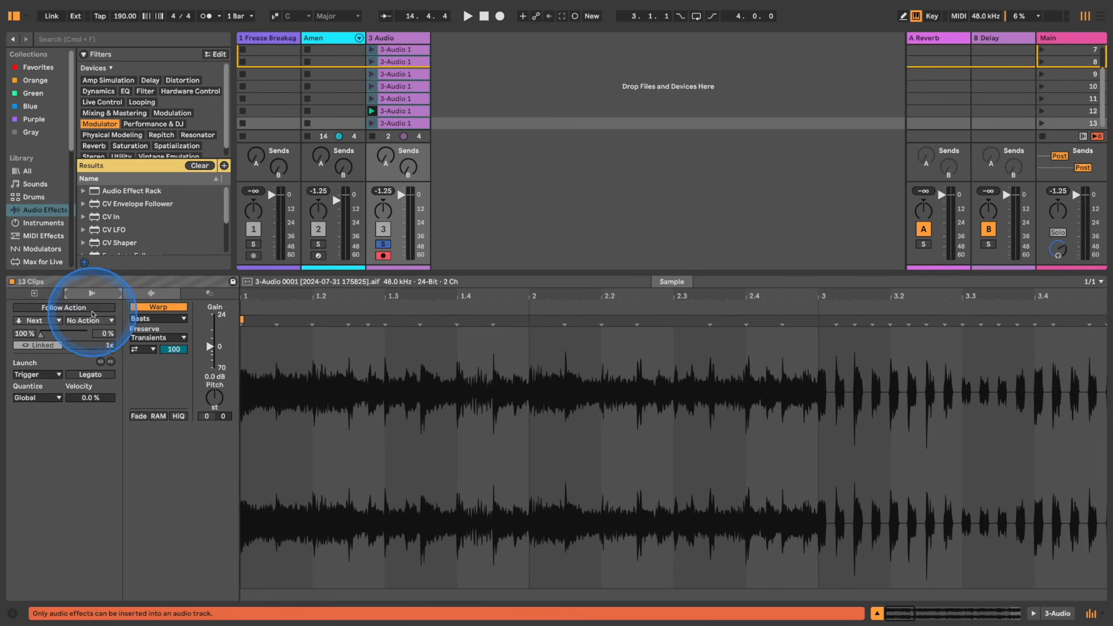
{"action": "left_click", "coordinate": [96, 309]}
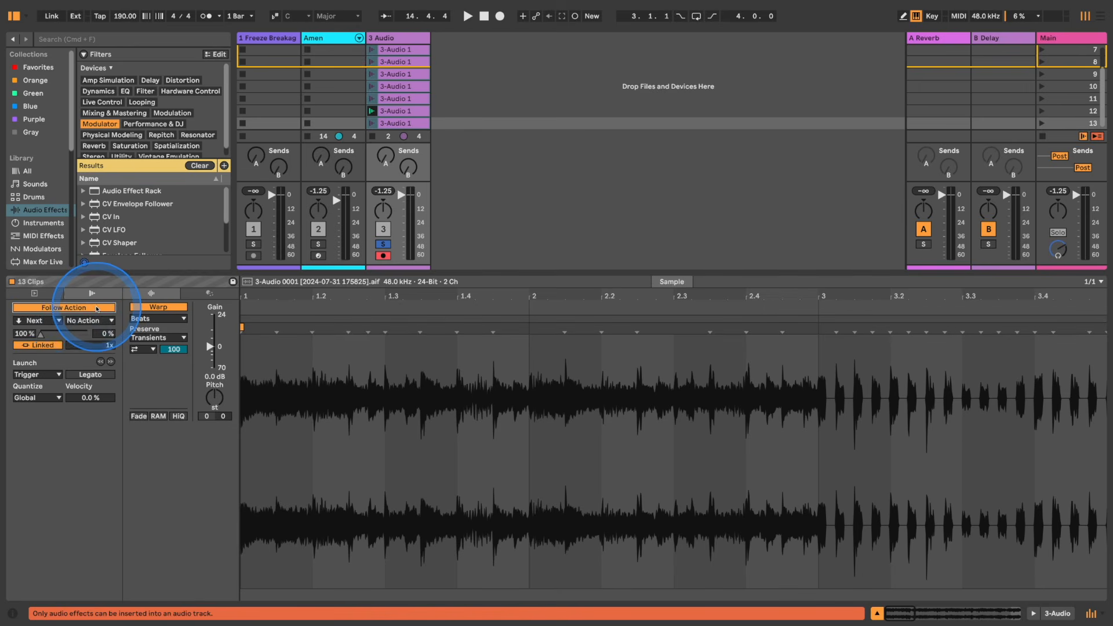
{"action": "left_click", "coordinate": [36, 321]}
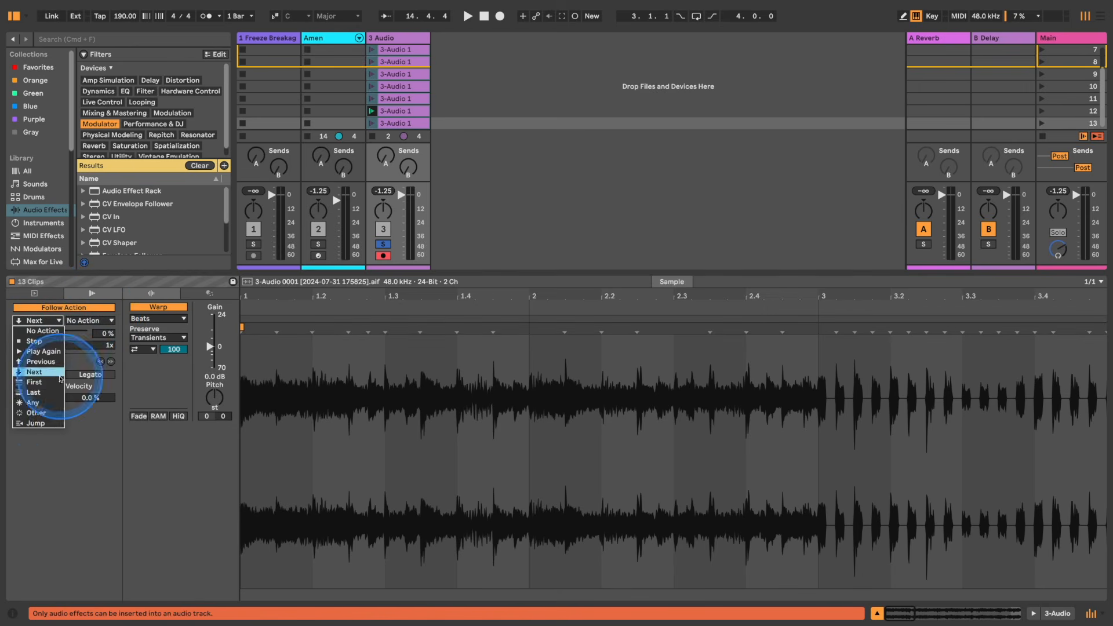
{"action": "left_click", "coordinate": [36, 413]}
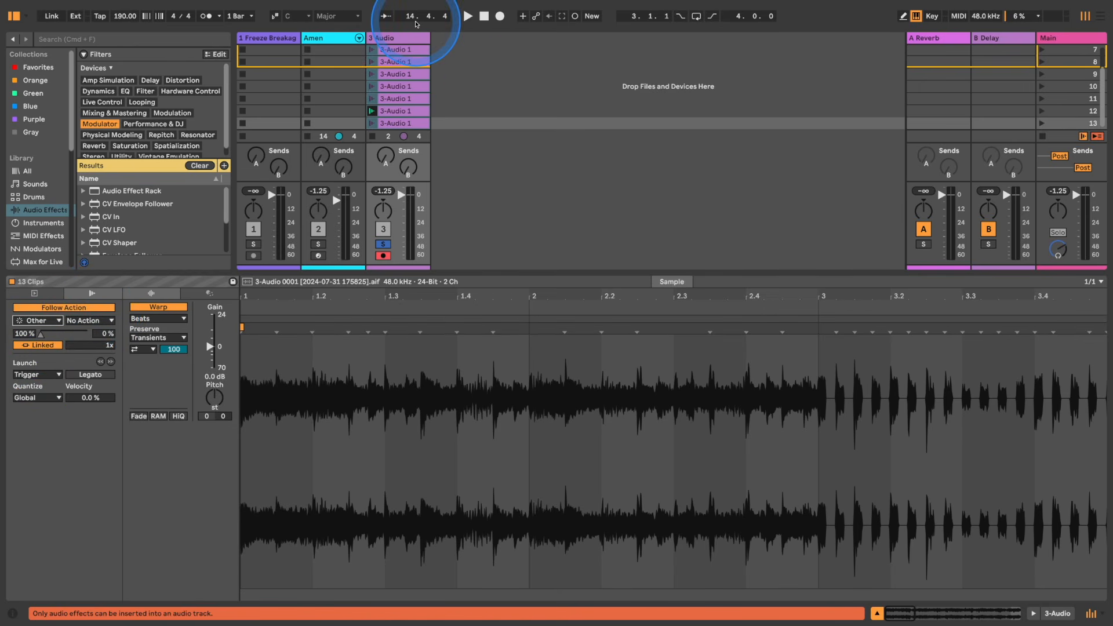
{"action": "key", "text": "Return"}
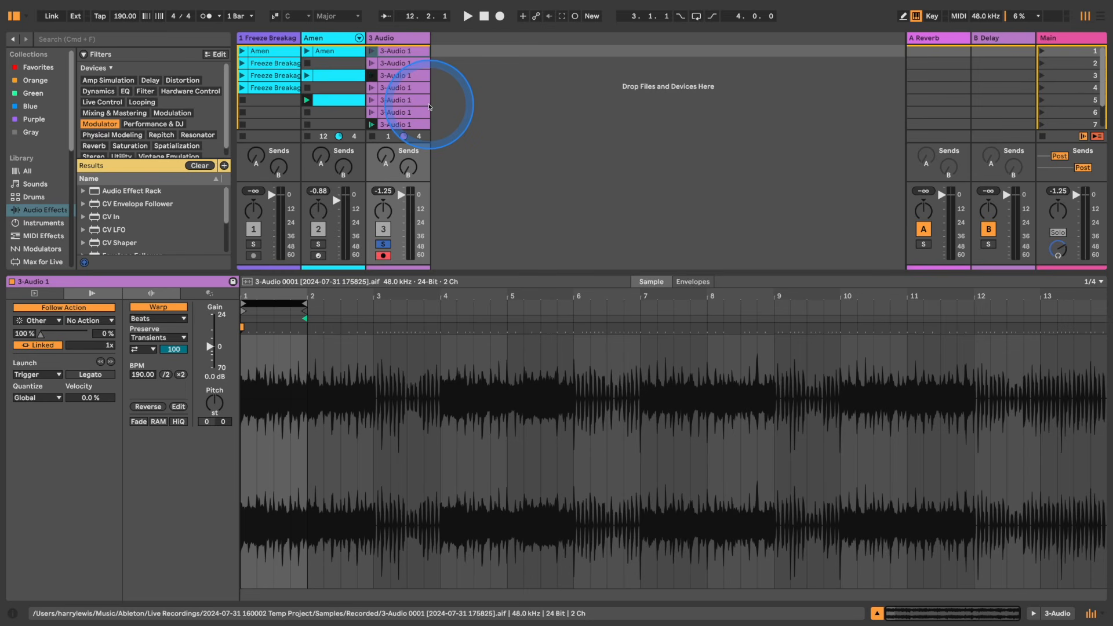
- Bring up the Amen track's device chain to review its MIDI Effect Rack chains and Arpeggiator
{"action": "left_click", "coordinate": [333, 51]}
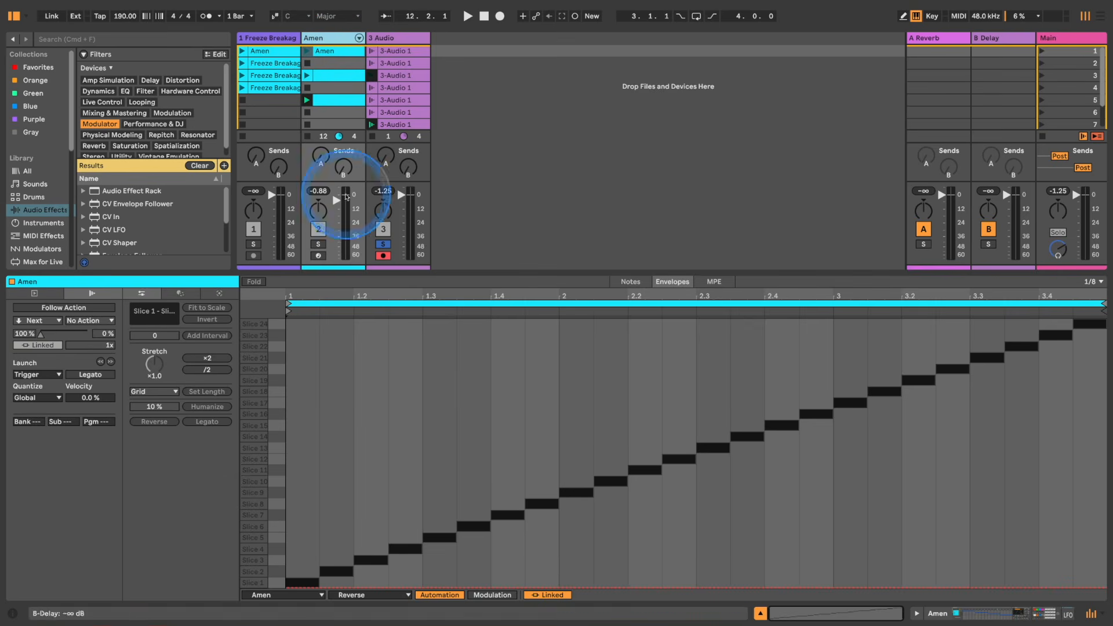
{"action": "left_click", "coordinate": [333, 38]}
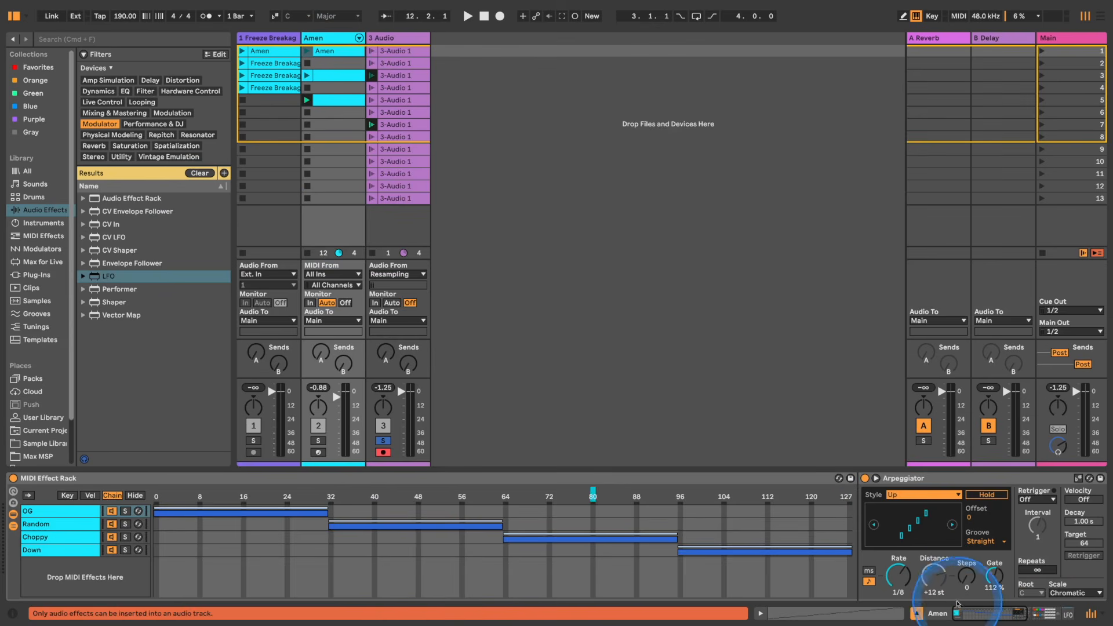
{"action": "mouse_move", "coordinate": [972, 619]}
{"action": "left_mouse_down"}
{"action": "mouse_move", "coordinate": [1078, 621]}
{"action": "mouse_move", "coordinate": [977, 612]}
{"action": "left_mouse_up"}
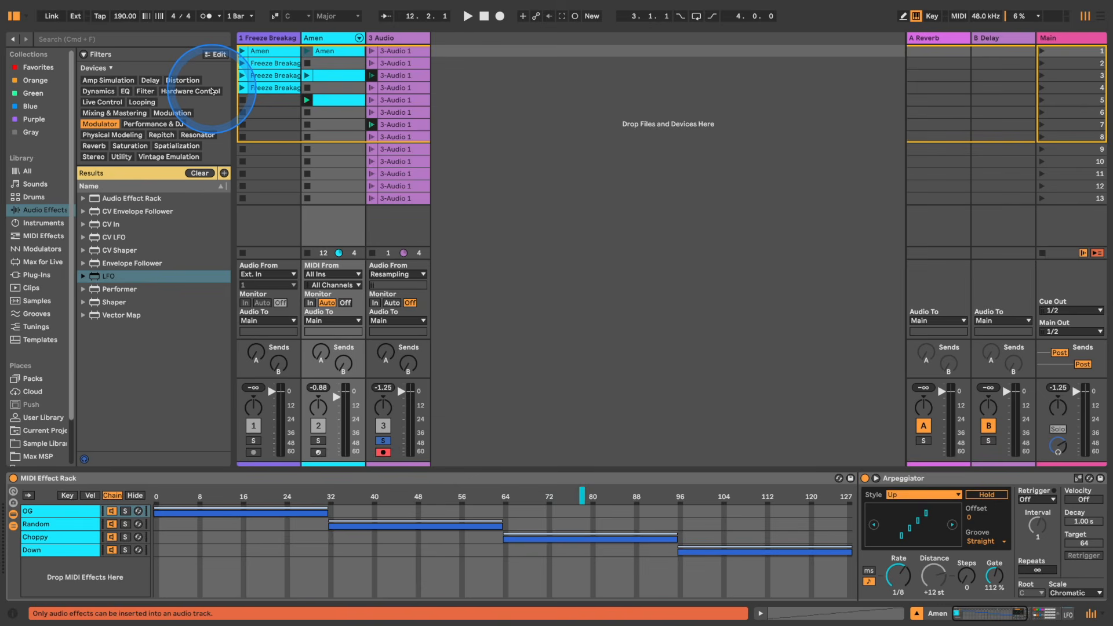
- Start playback to hear the 3-Audio clips cycle through their follow actions
{"action": "key", "text": "space"}
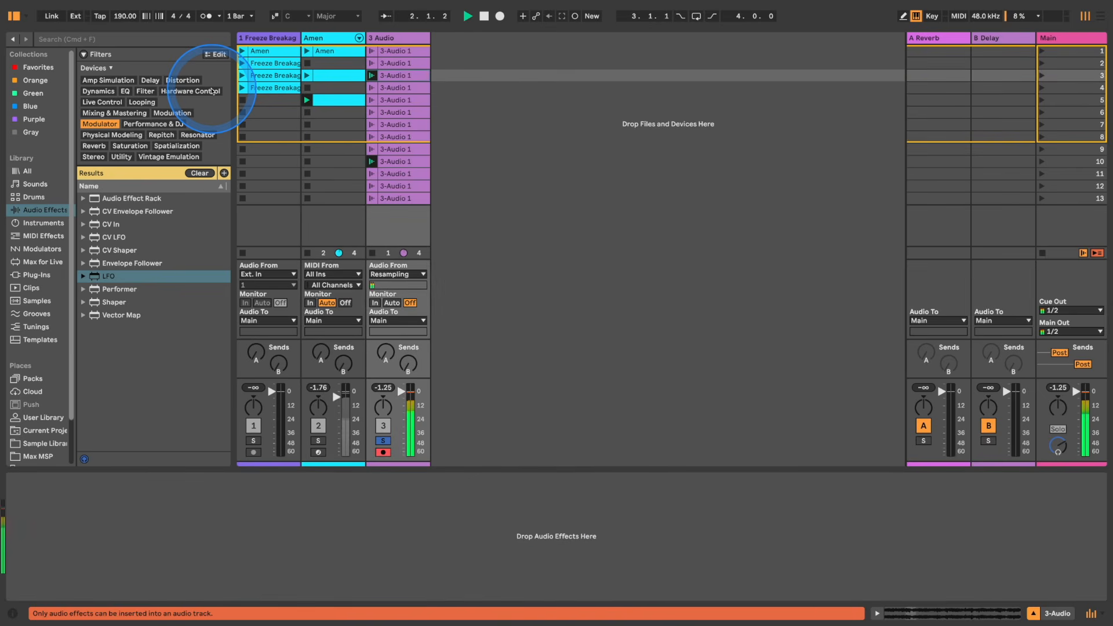